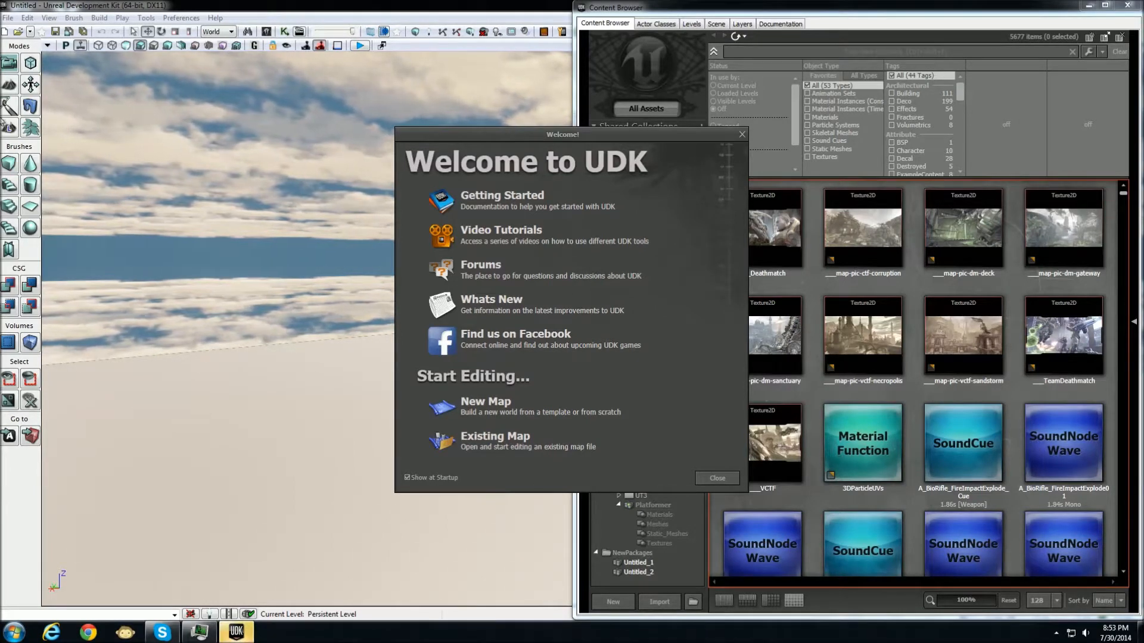
# Check which DirectX version is set under Switch Renderer without changing it
pyautogui.click(9, 17)
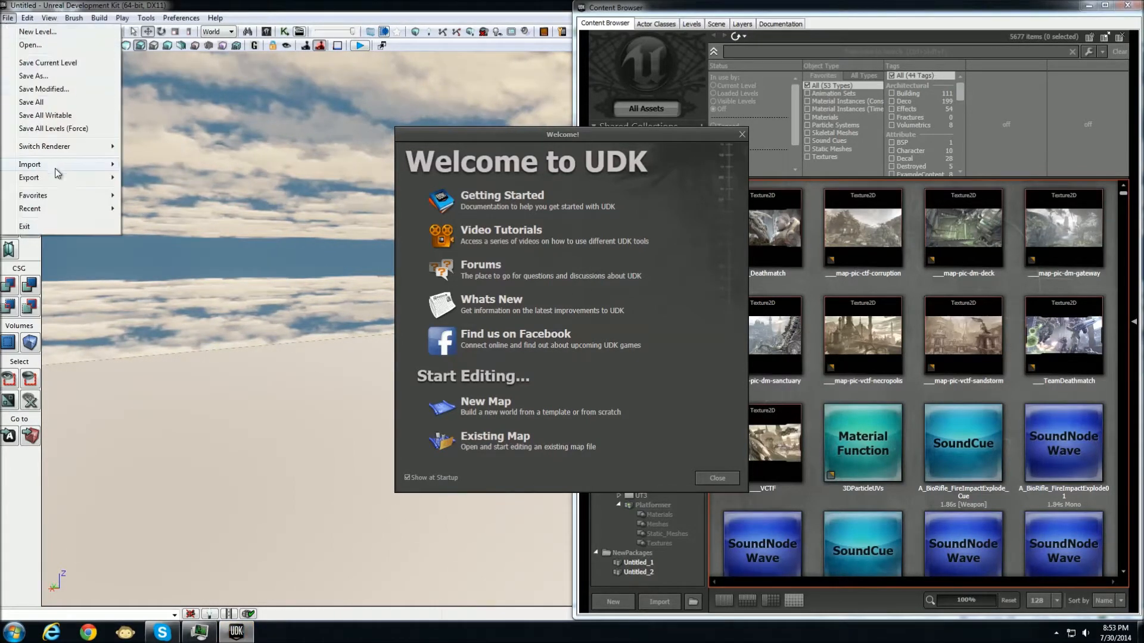
pyautogui.moveTo(62, 149)
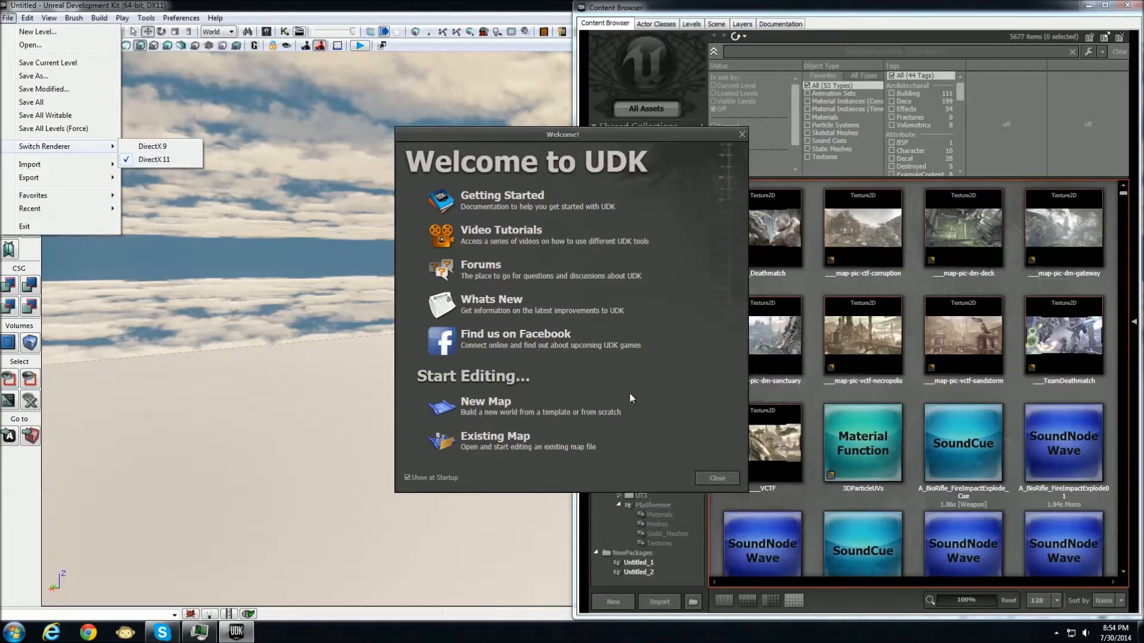
pyautogui.click(697, 396)
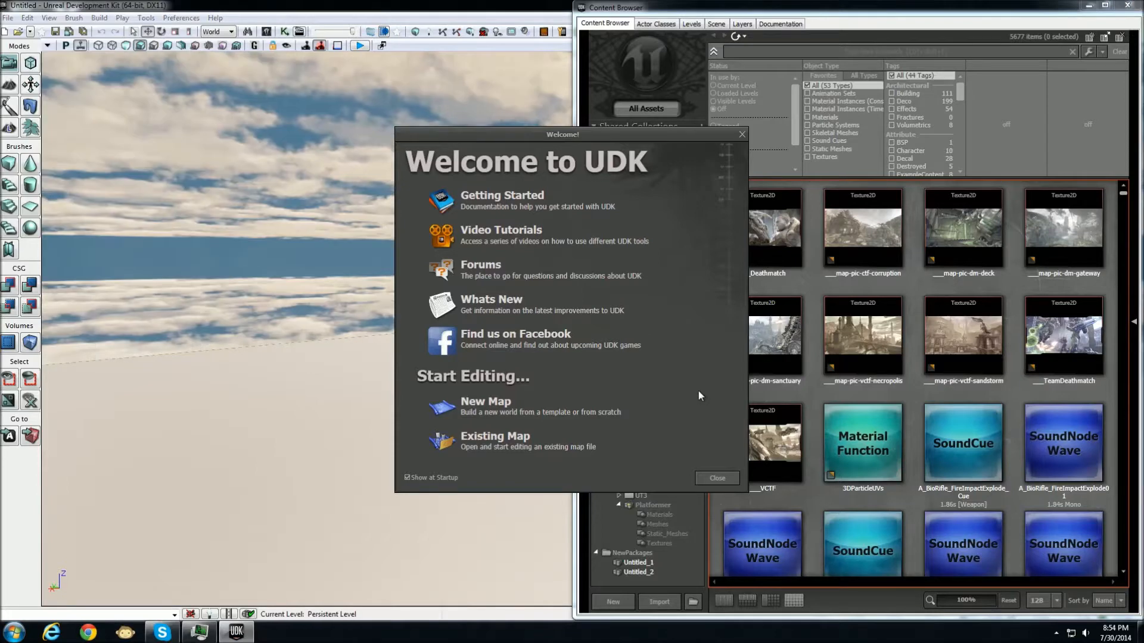
# Create a new map from the Night Lighting template and close the welcome window
pyautogui.click(487, 410)
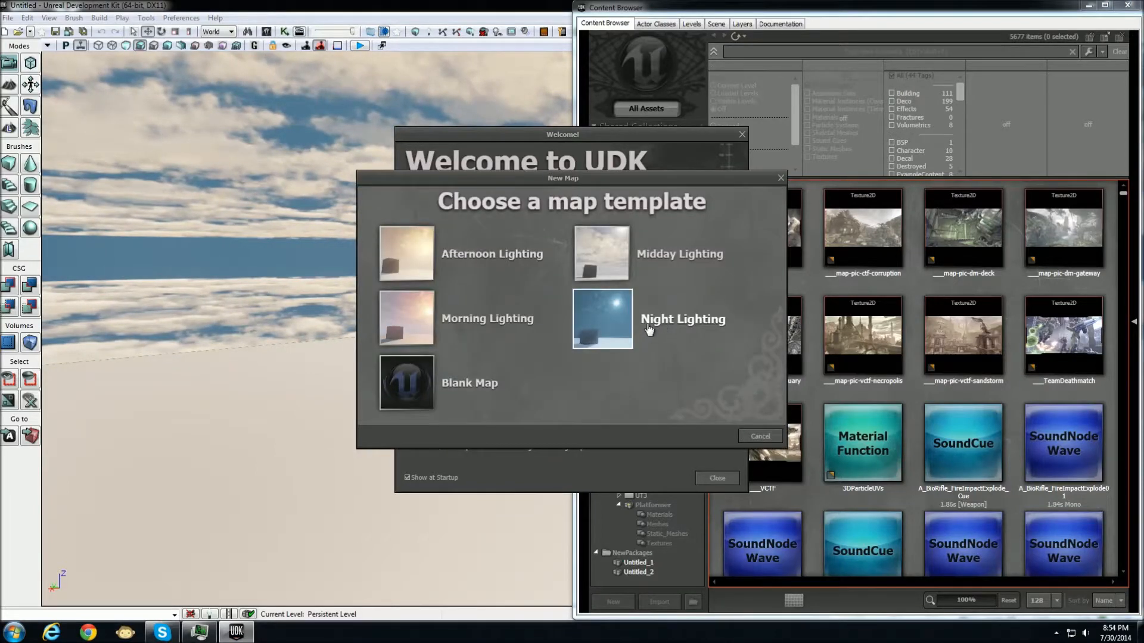
pyautogui.click(682, 321)
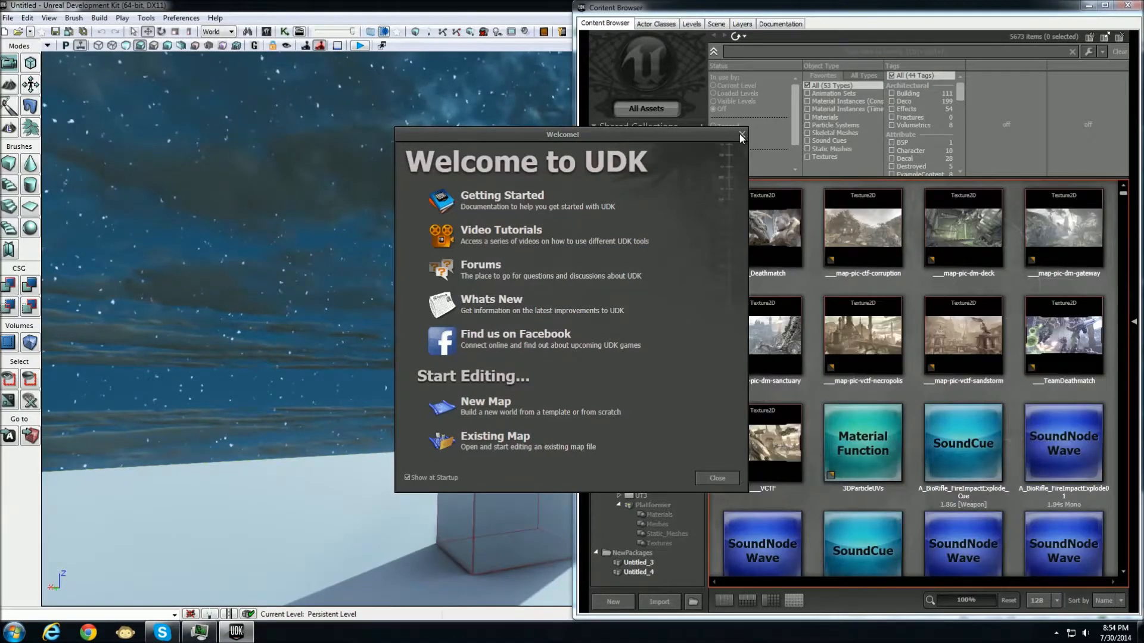
pyautogui.click(741, 135)
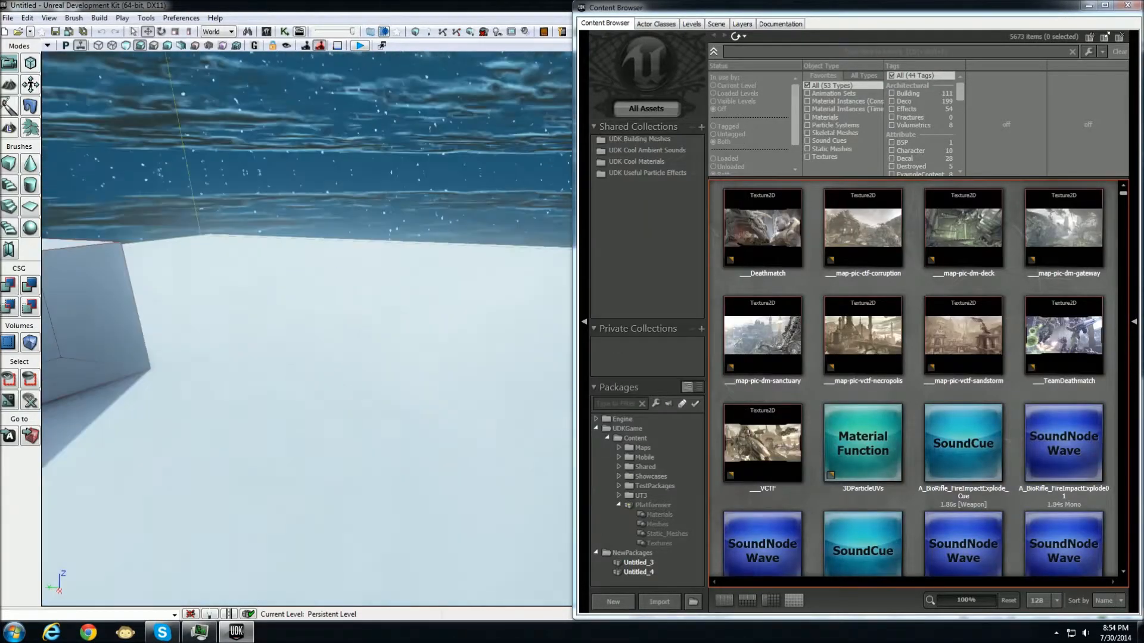
pyautogui.moveTo(372, 337)
pyautogui.mouseDown(button='right')
pyautogui.moveTo(350, 341)
pyautogui.moveTo(381, 343)
pyautogui.moveTo(372, 337)
pyautogui.mouseUp(button='right')
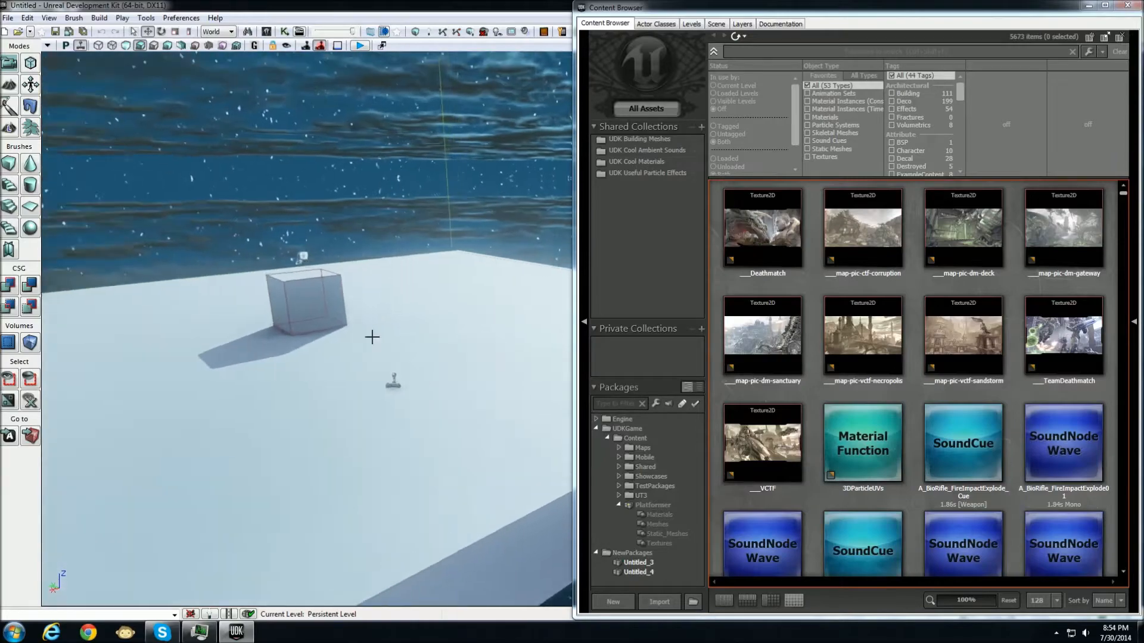
pyautogui.click(1087, 6)
pyautogui.moveTo(554, 308); pyautogui.dragTo(127, 566, button='right')
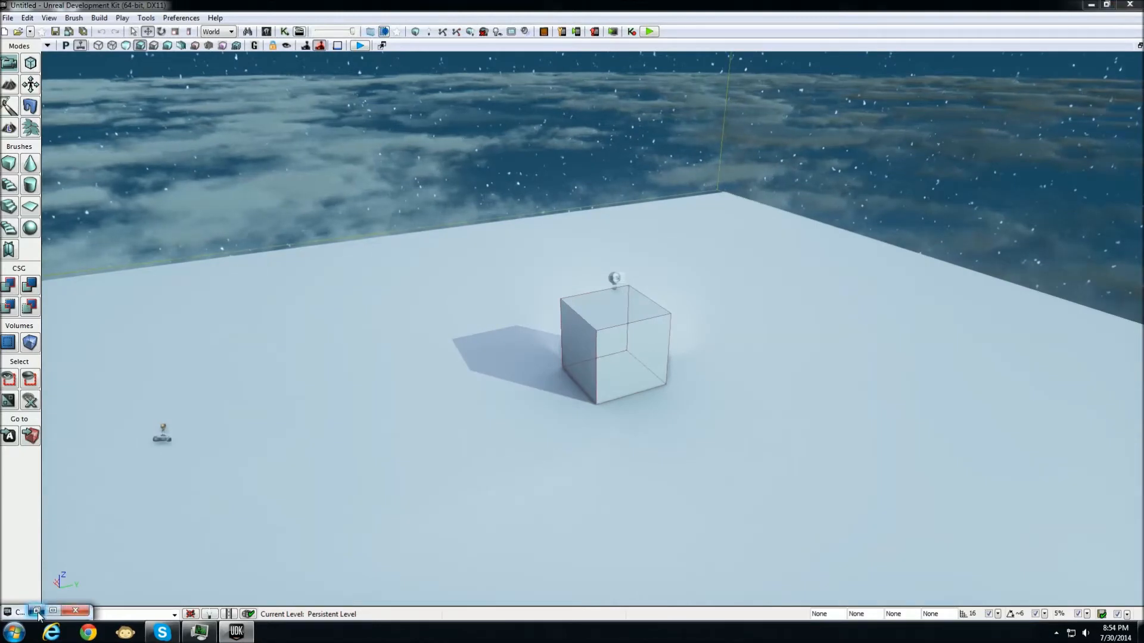
pyautogui.click(37, 611)
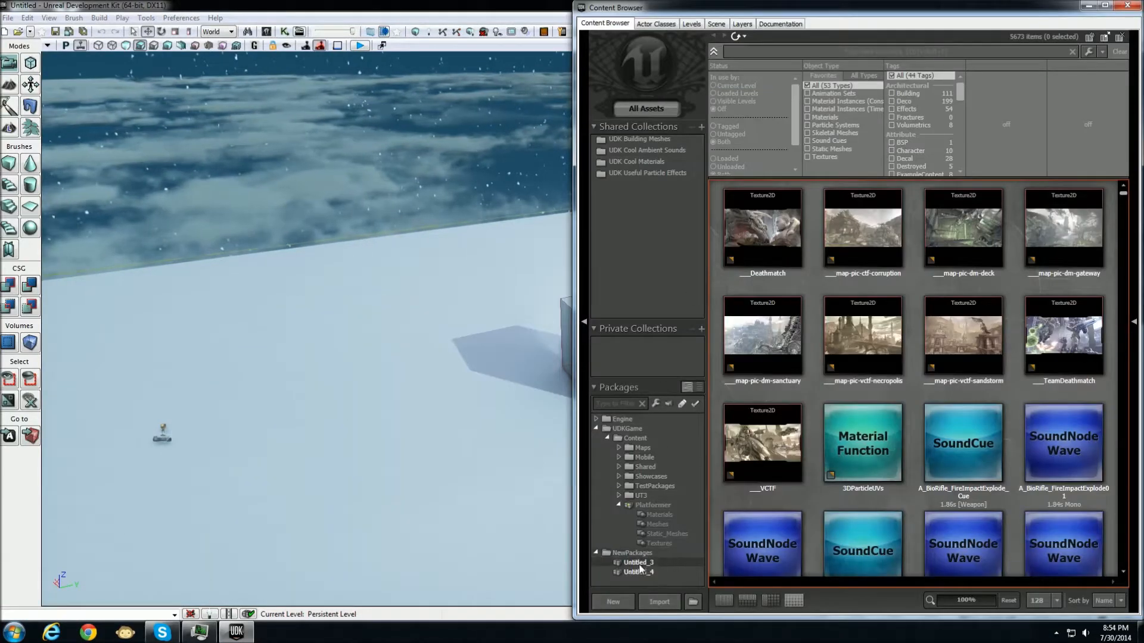
# Start an asset import and browse to the UDK_Ready folder inside Dexsoft > Platformer in the user folder
pyautogui.click(662, 602)
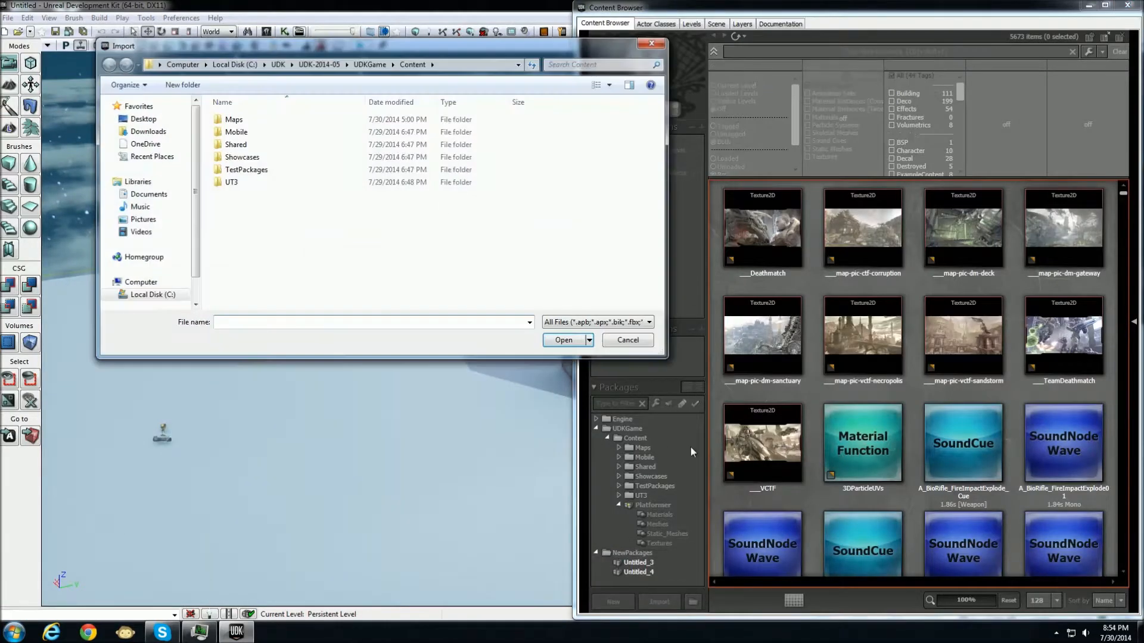
pyautogui.click(146, 119)
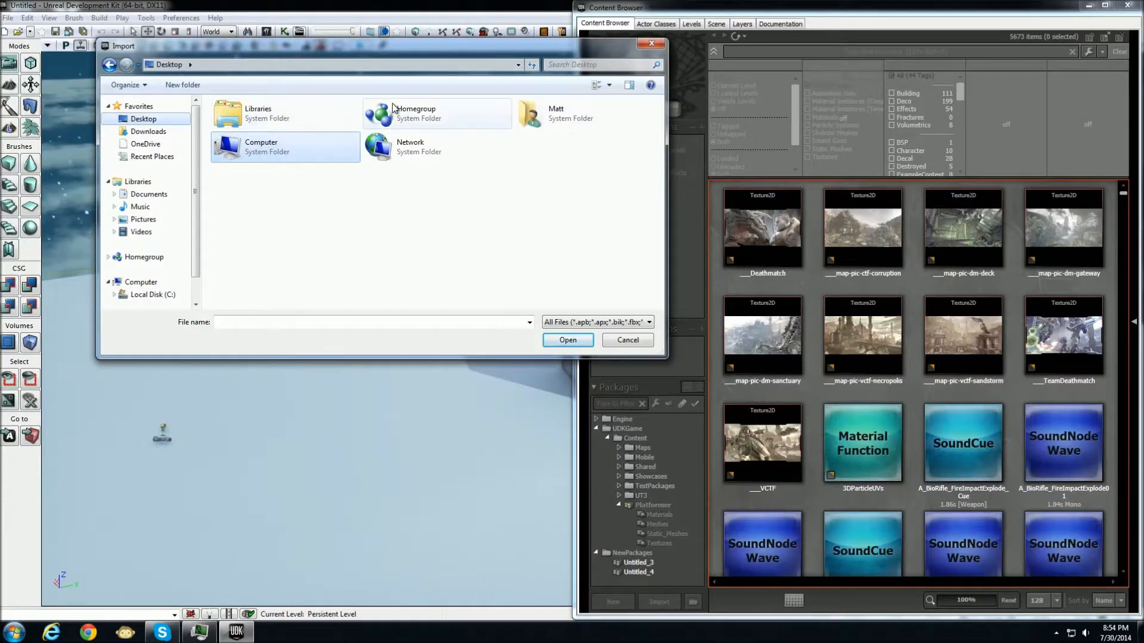
pyautogui.doubleClick(563, 113)
pyautogui.click(337, 223)
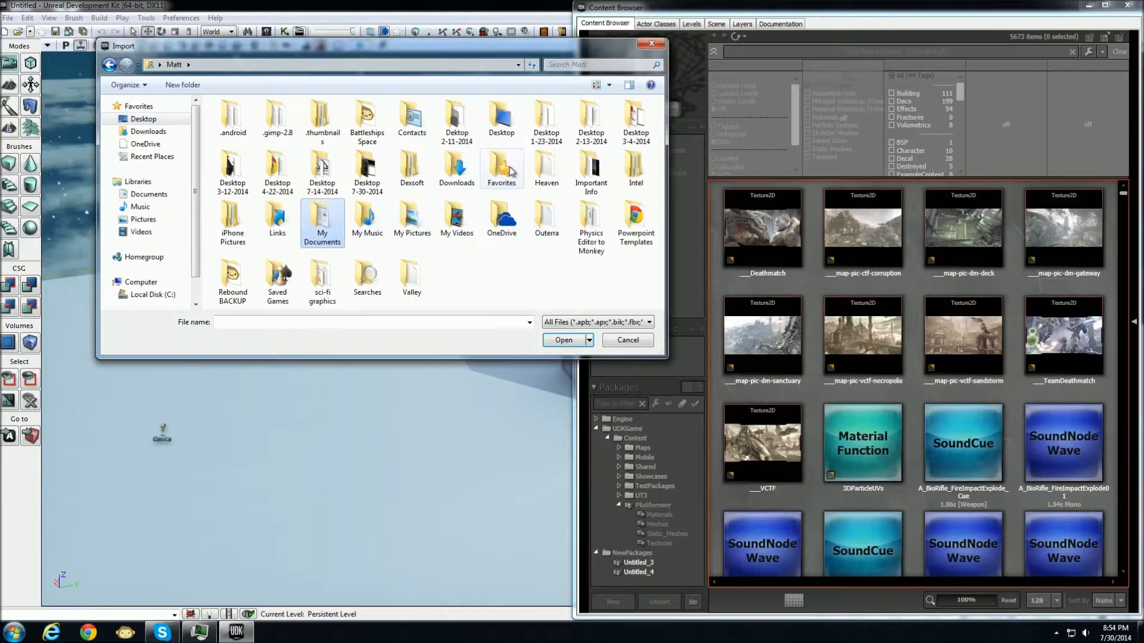
pyautogui.doubleClick(412, 170)
pyautogui.doubleClick(251, 133)
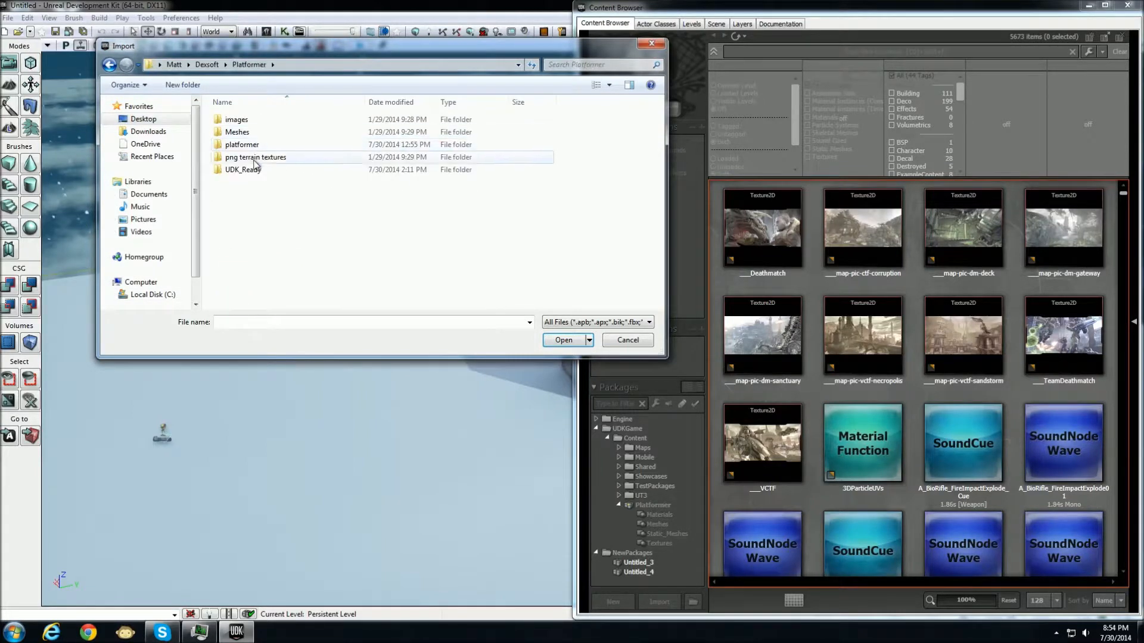
pyautogui.doubleClick(253, 169)
# Select the RocksCliff_D, RocksCliff_H, RocksCliff_N and RocksCliff_S texture files together for import
pyautogui.scroll(-4, 259, 173)
pyautogui.moveTo(660, 118); pyautogui.dragTo(660, 303)
pyautogui.scroll(3, 268, 167)
pyautogui.click(285, 202)
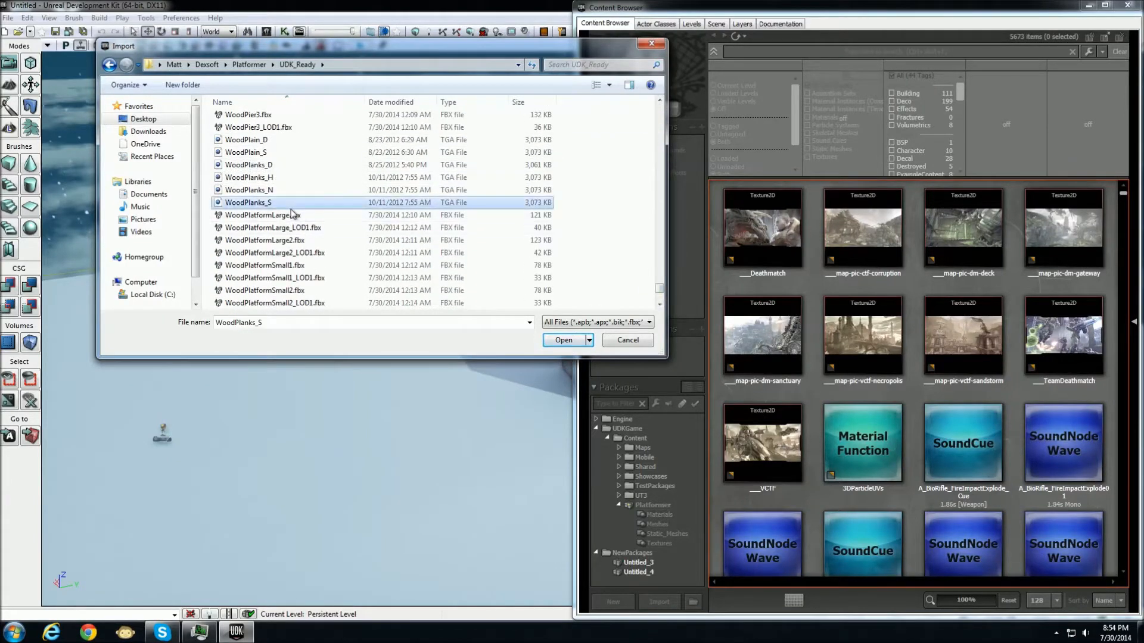
pyautogui.scroll(6, 305, 219)
pyautogui.scroll(3, 311, 217)
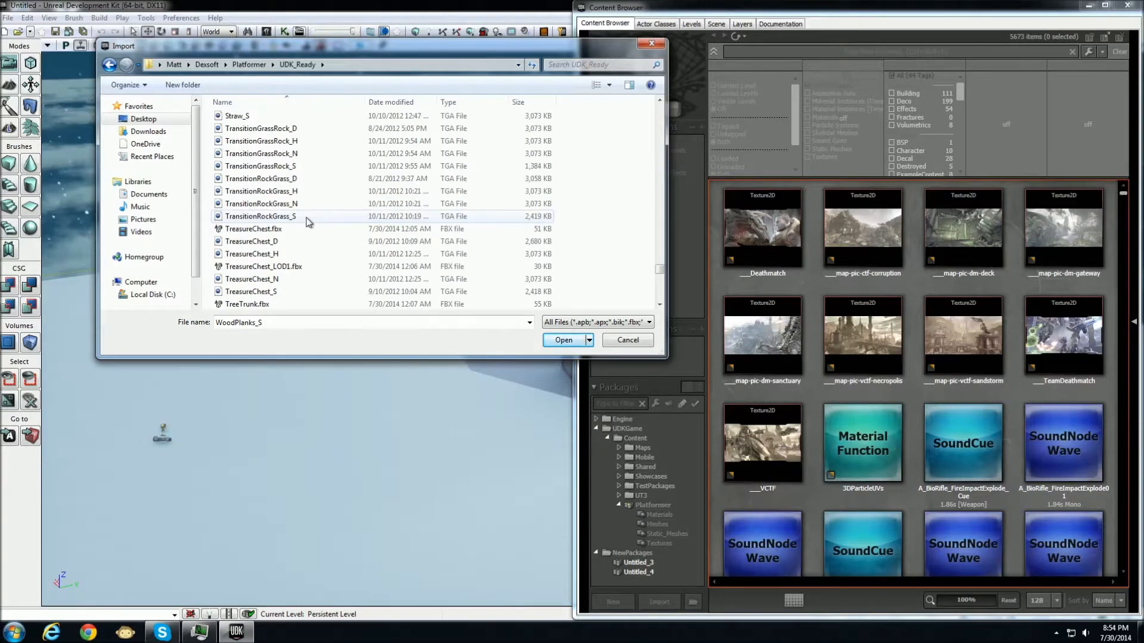
pyautogui.scroll(10, 300, 193)
pyautogui.scroll(-2, 292, 208)
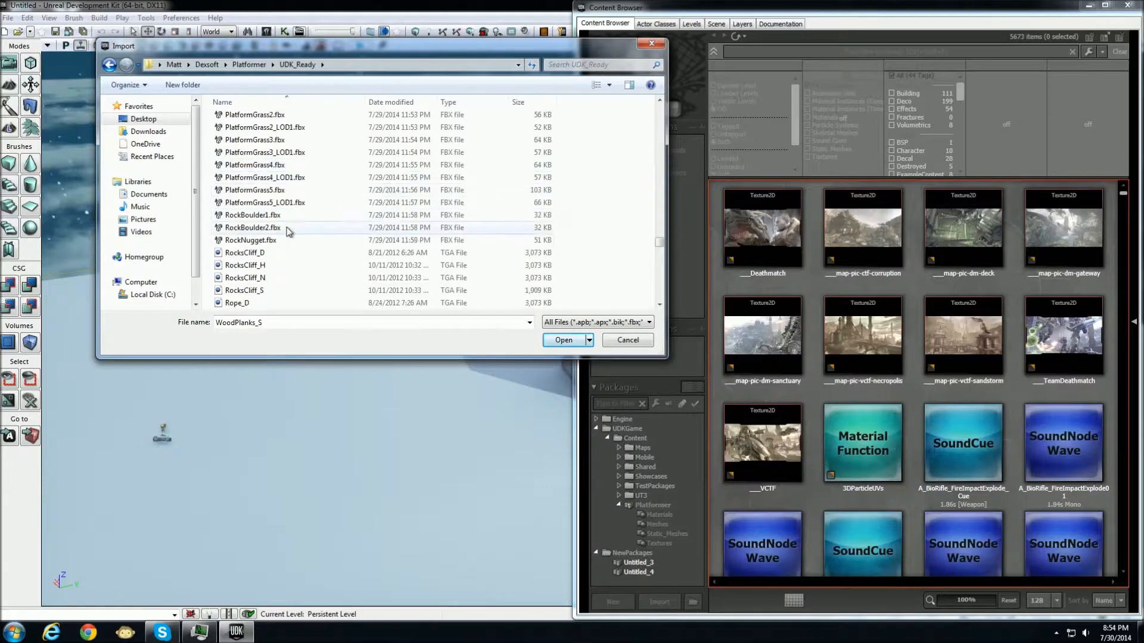
pyautogui.click(274, 218)
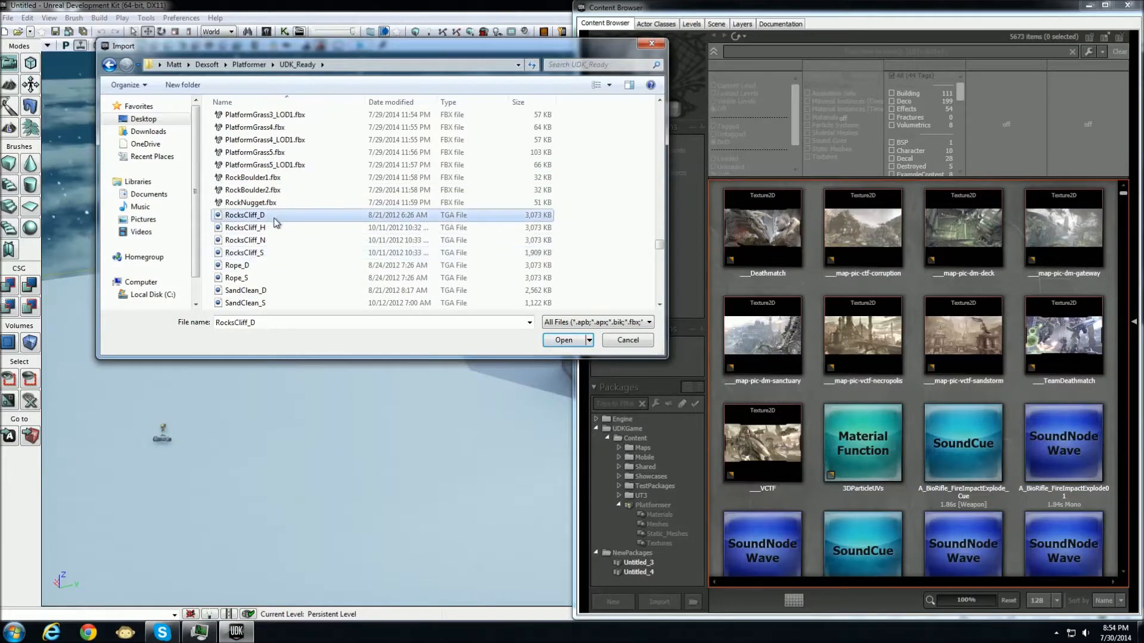
pyautogui.hotkey('shift', 'Down')
pyautogui.hotkey('shift', 'Down')
pyautogui.hotkey('shift', 'Down')
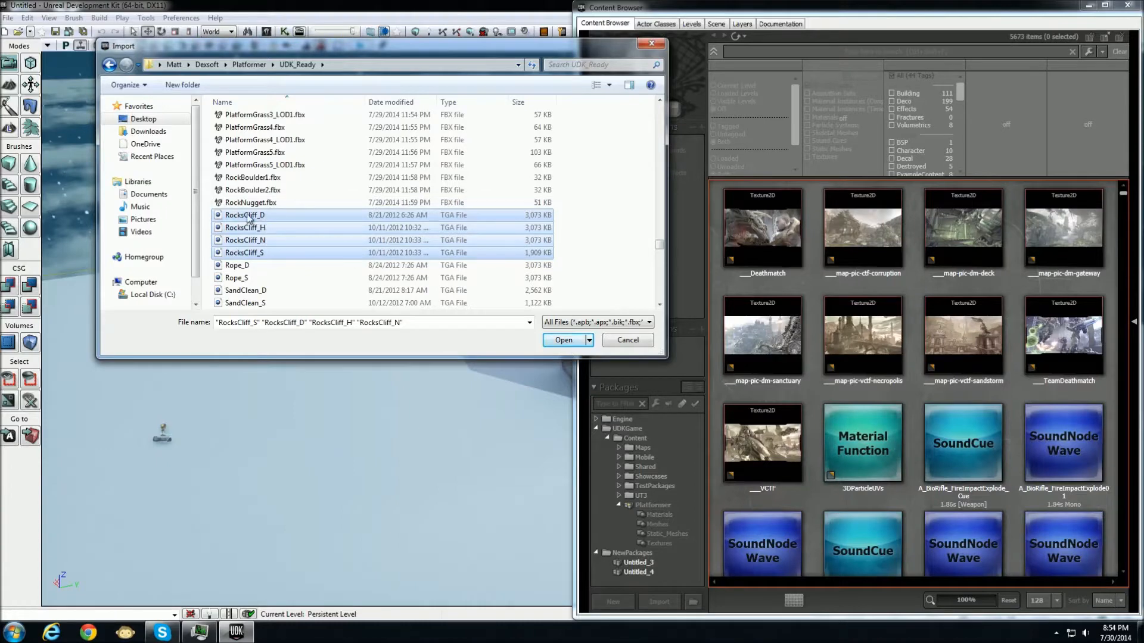
# Import the four selected RocksCliff textures into the package MyPackage, accepting the default options for all of them
pyautogui.click(563, 341)
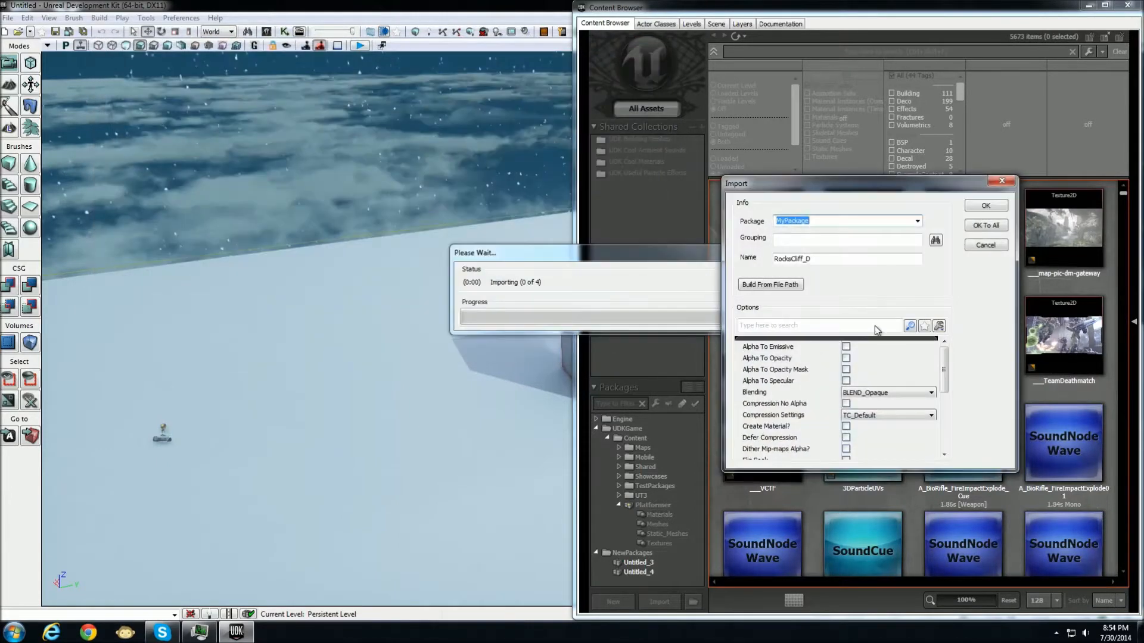
pyautogui.click(993, 229)
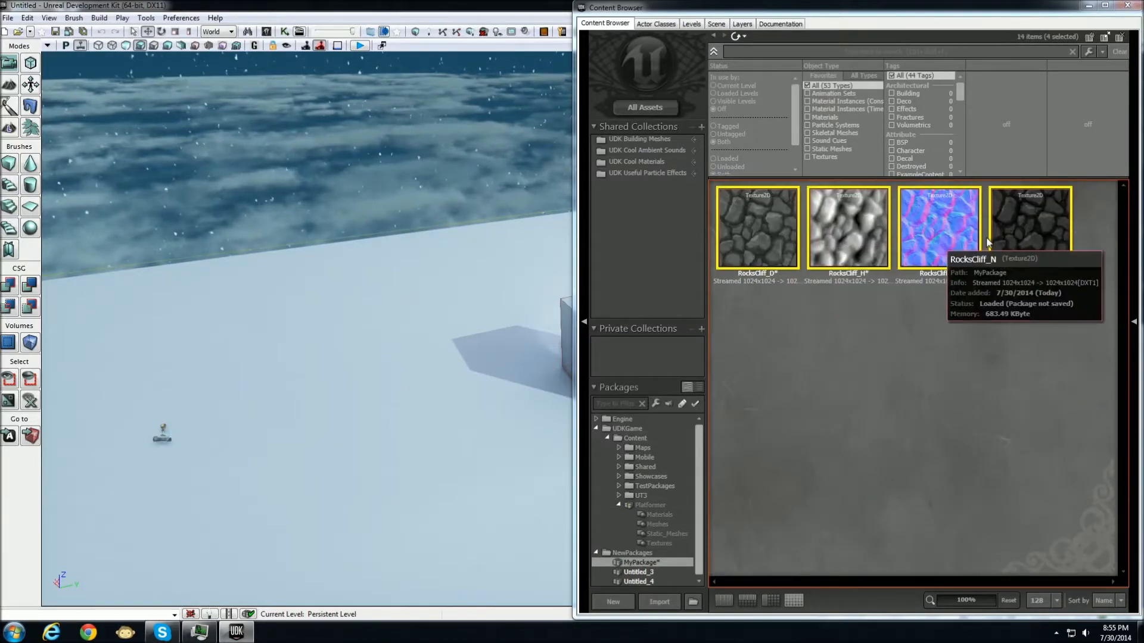
pyautogui.click(865, 365)
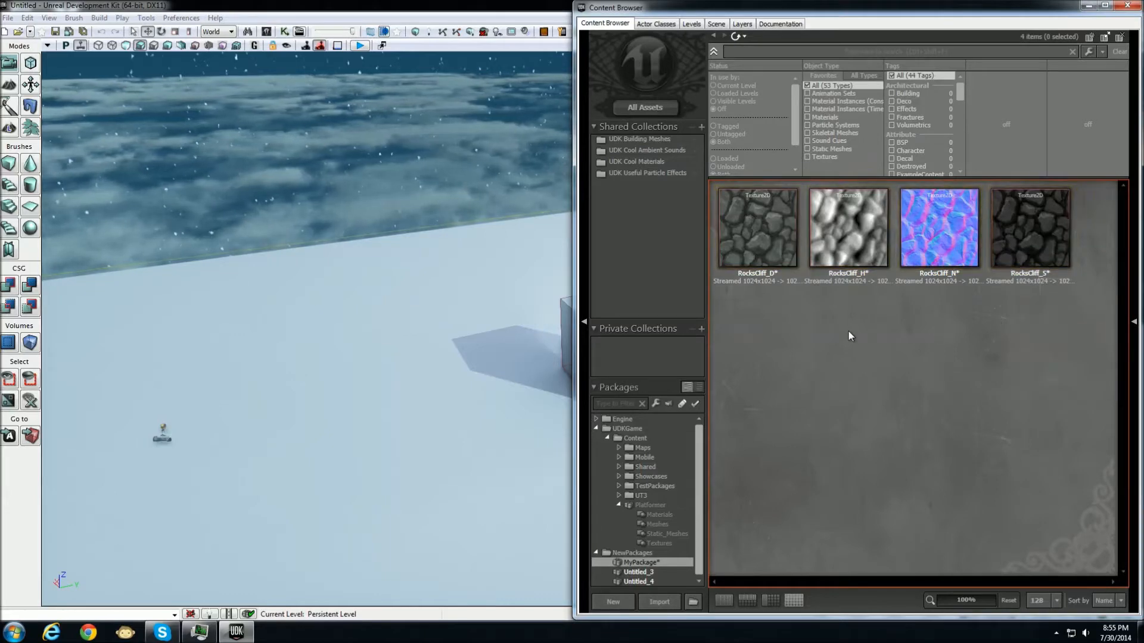
pyautogui.rightClick(860, 309)
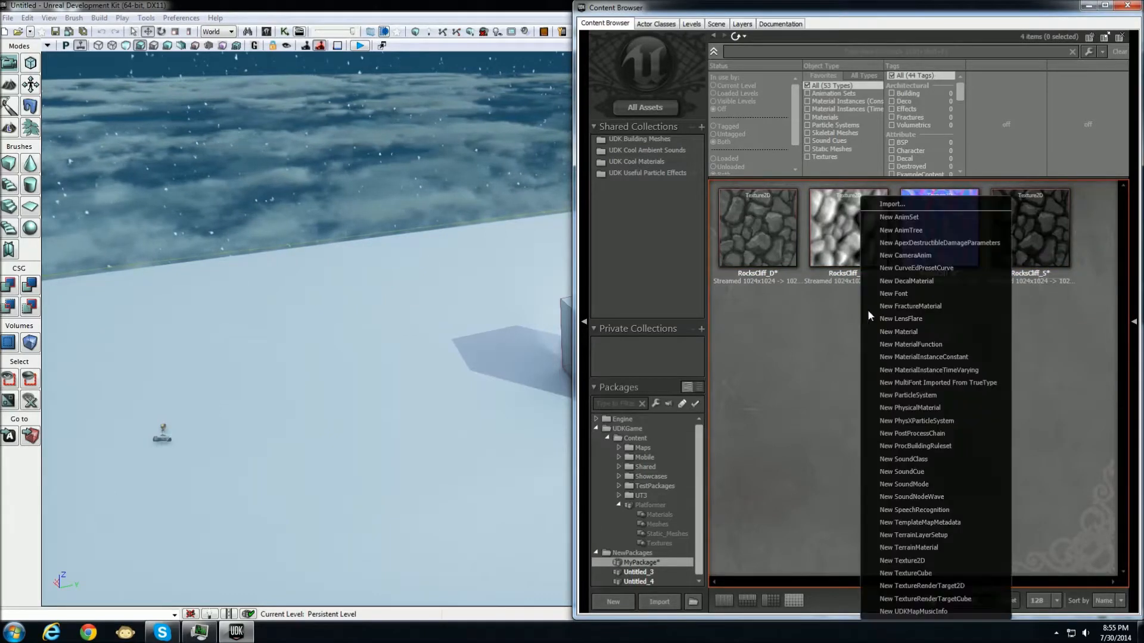
pyautogui.click(934, 331)
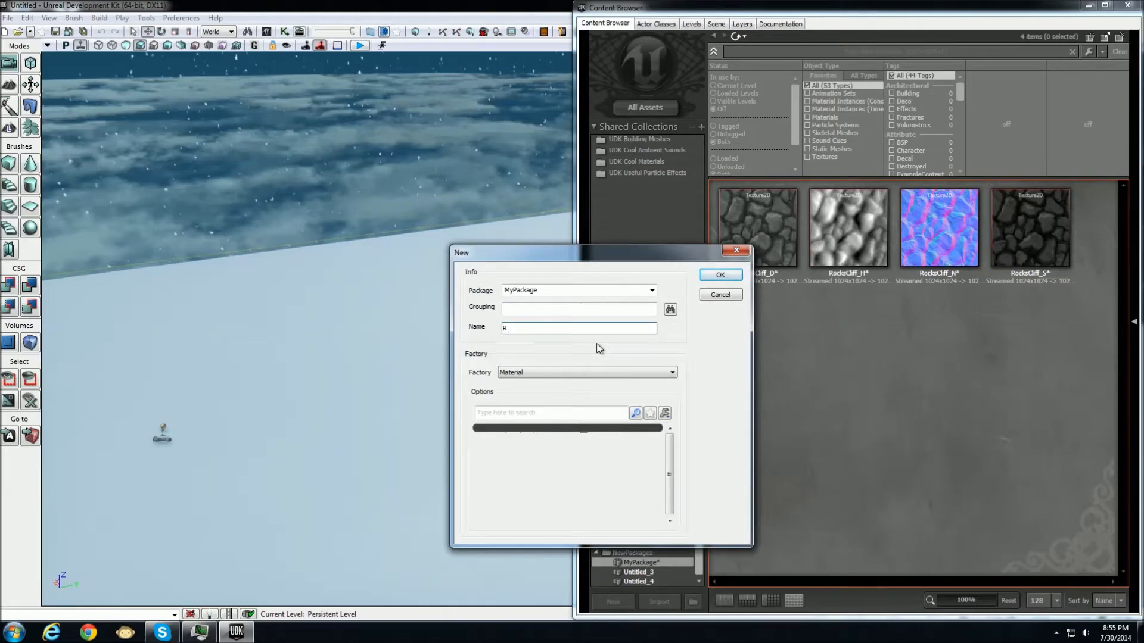
pyautogui.click(725, 251)
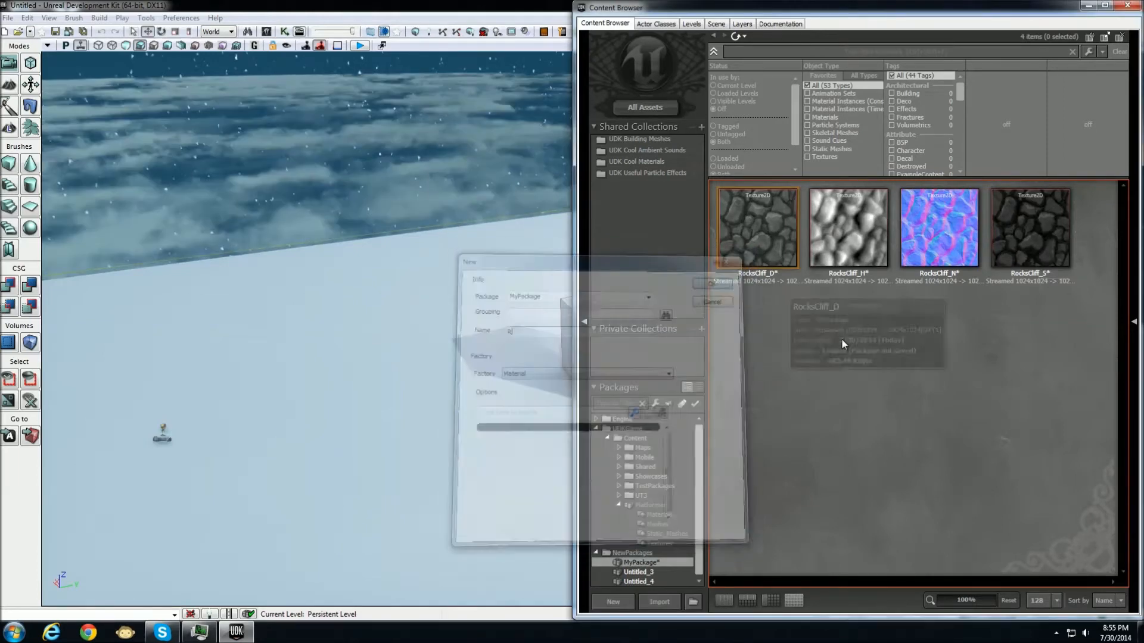
# Create a new material named Rock in MyPackage
pyautogui.rightClick(859, 333)
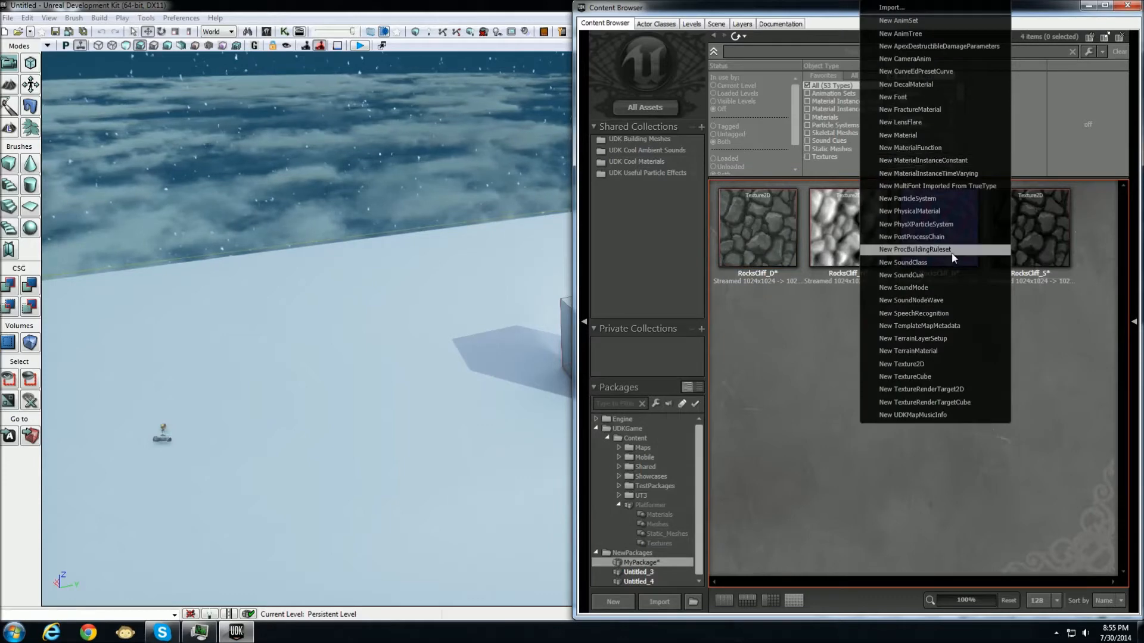
pyautogui.click(934, 137)
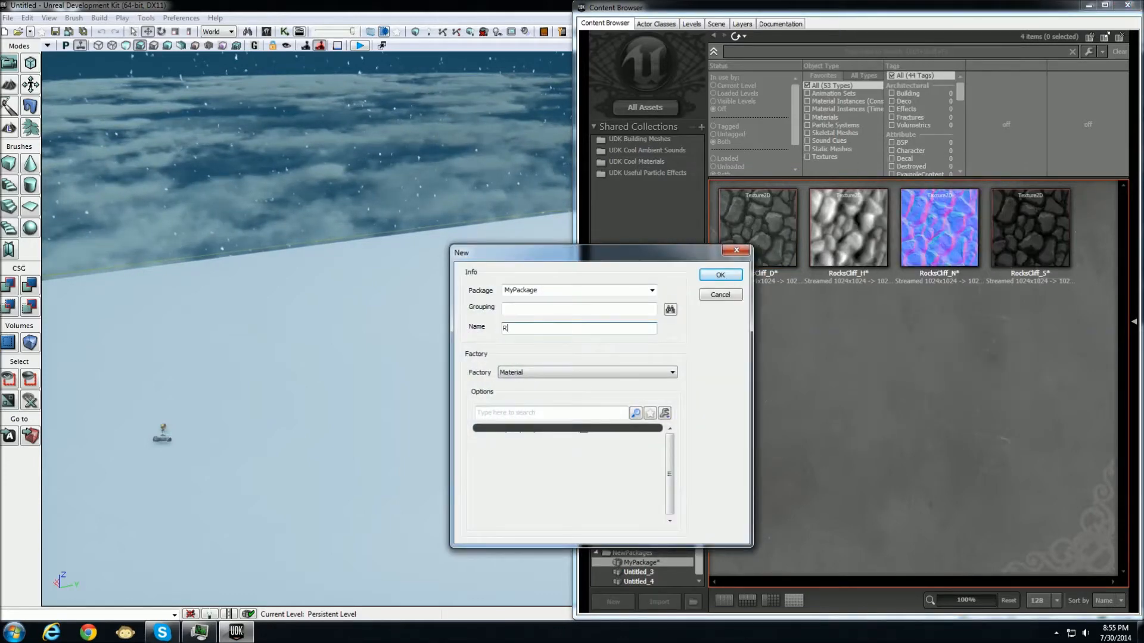
pyautogui.click(728, 278)
# Arrange the Material Editor window beside the Content Browser, with the Rock material's node and the textures both in reach
pyautogui.moveTo(891, 78); pyautogui.dragTo(479, 11)
pyautogui.moveTo(457, 218); pyautogui.dragTo(485, 268)
pyautogui.scroll(-3, 483, 256)
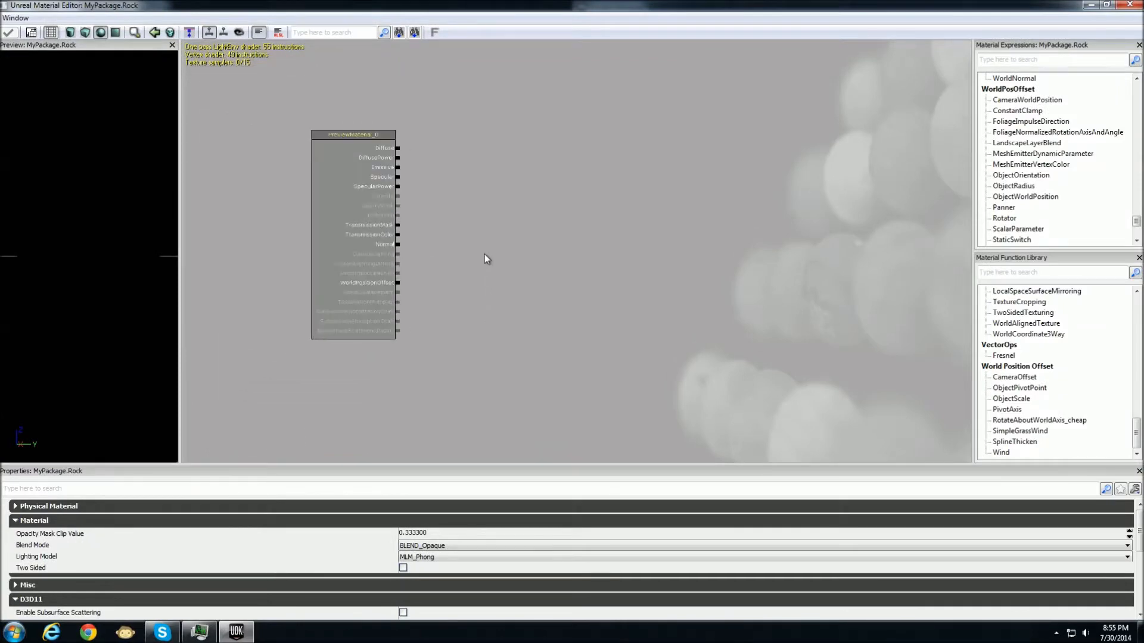
pyautogui.scroll(2, 484, 254)
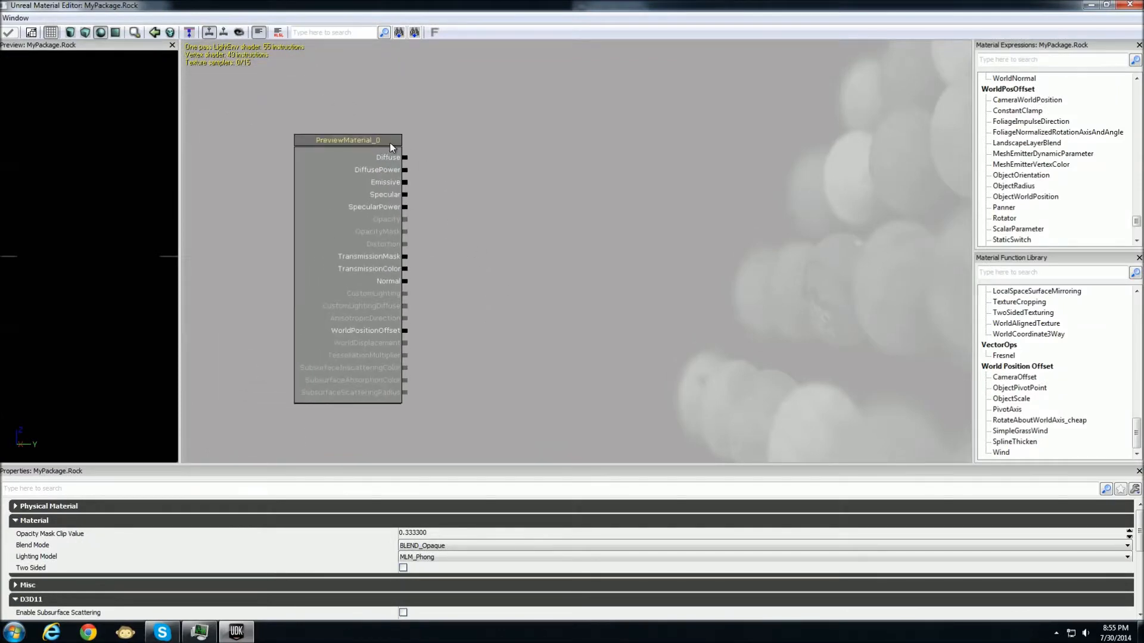
pyautogui.moveTo(476, 4); pyautogui.dragTo(391, 33)
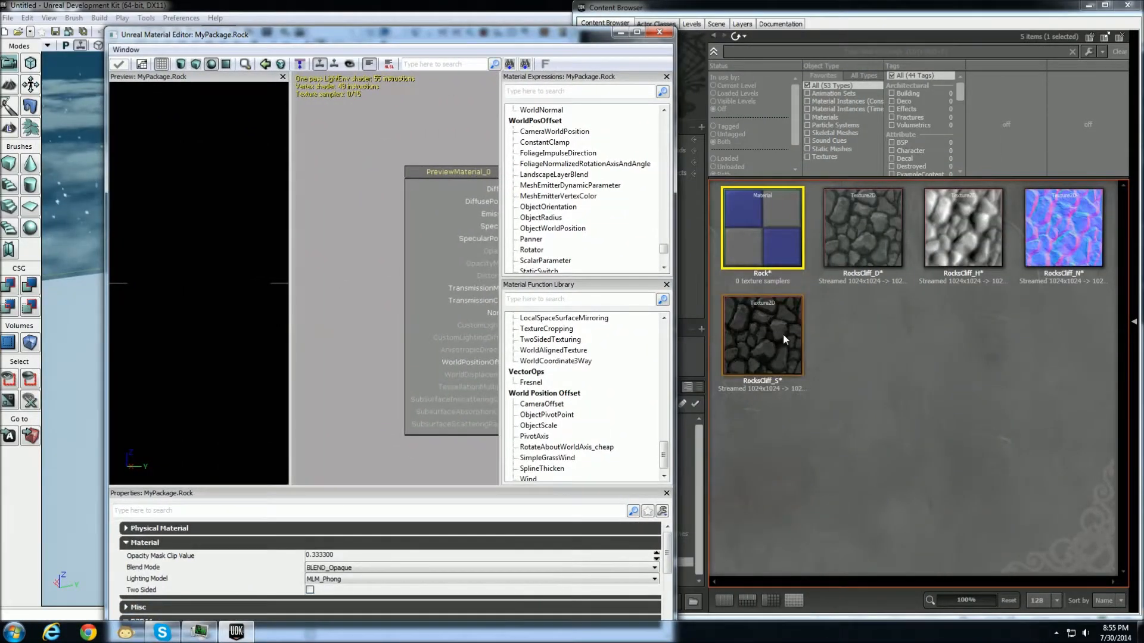
pyautogui.moveTo(367, 181); pyautogui.dragTo(306, 131)
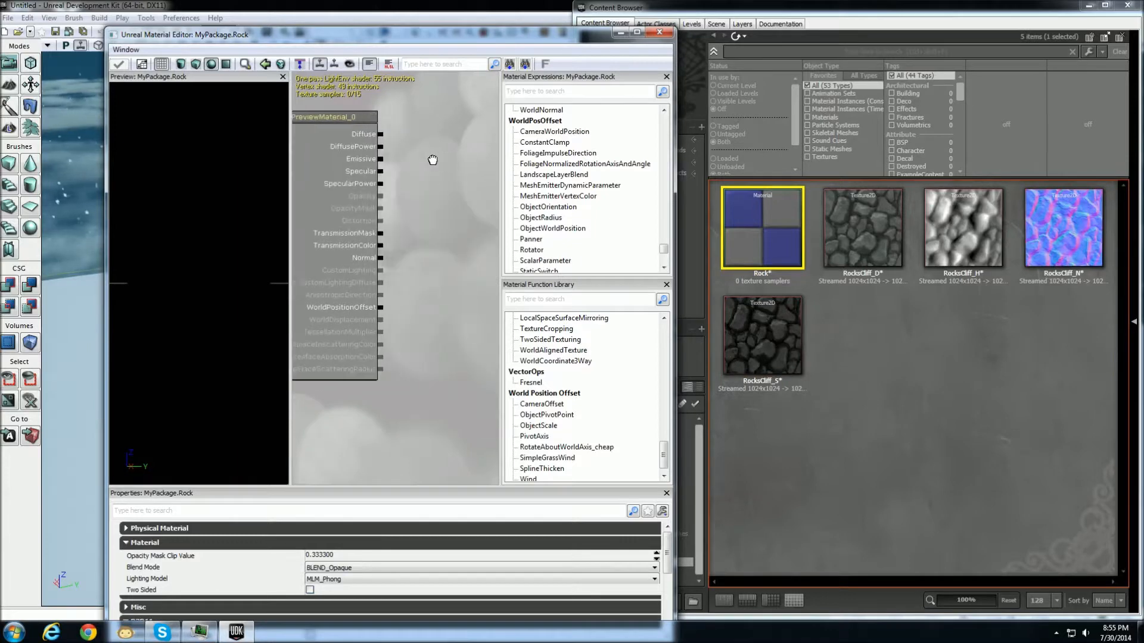
pyautogui.scroll(-4, 414, 171)
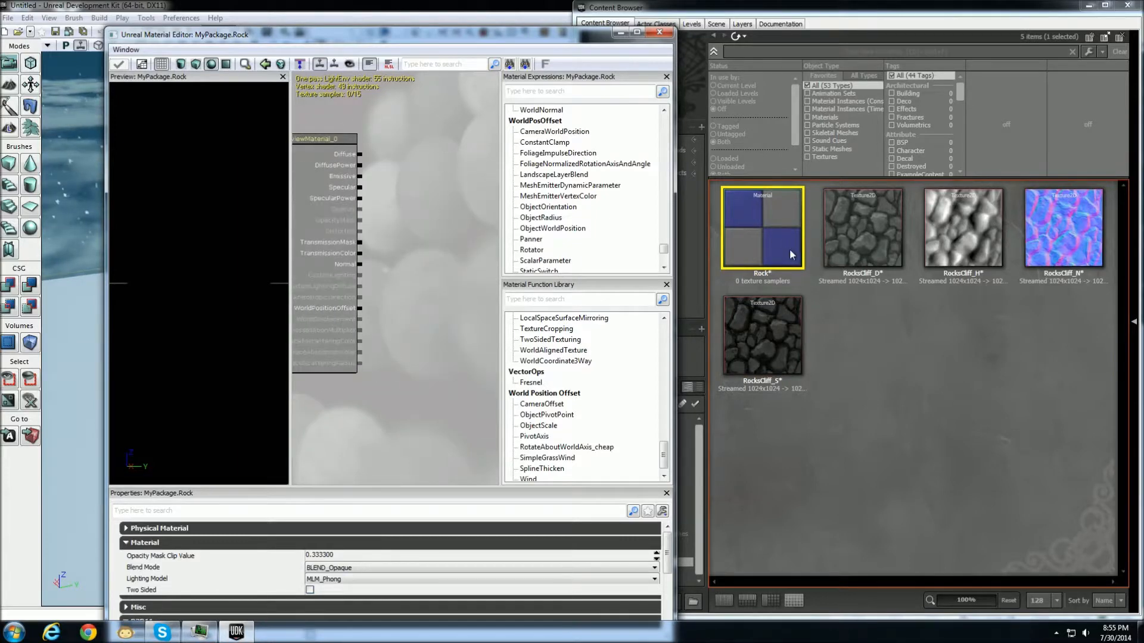
# Add the RocksCliff_D texture to the Rock material graph as a texture sample beside the material node
pyautogui.click(789, 248)
pyautogui.moveTo(863, 235); pyautogui.dragTo(487, 186)
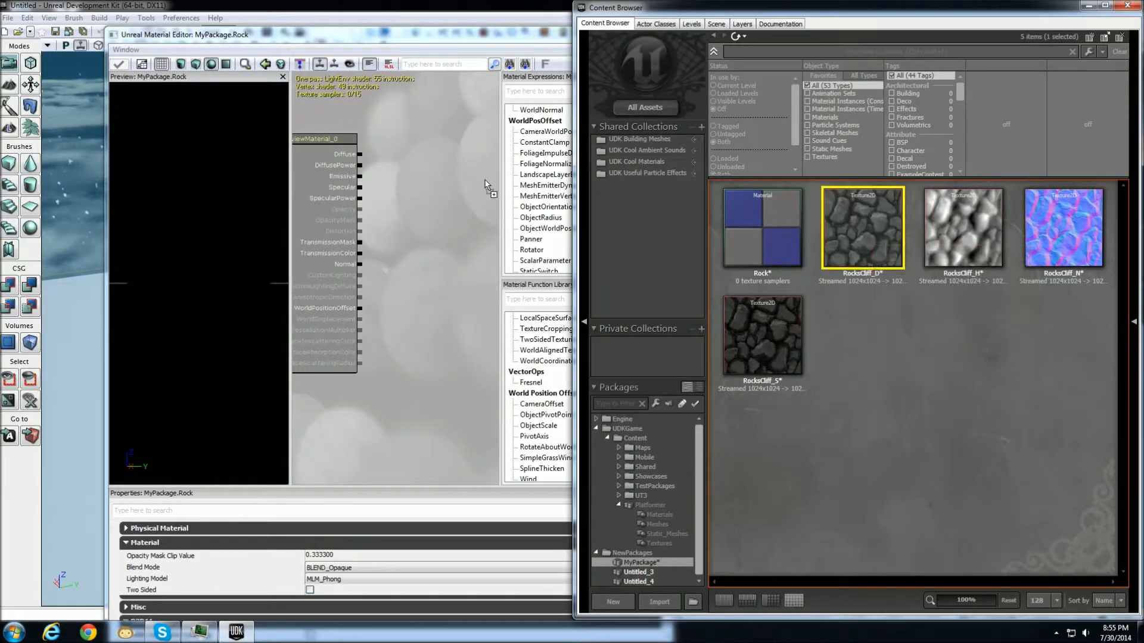
pyautogui.moveTo(458, 250); pyautogui.dragTo(459, 257)
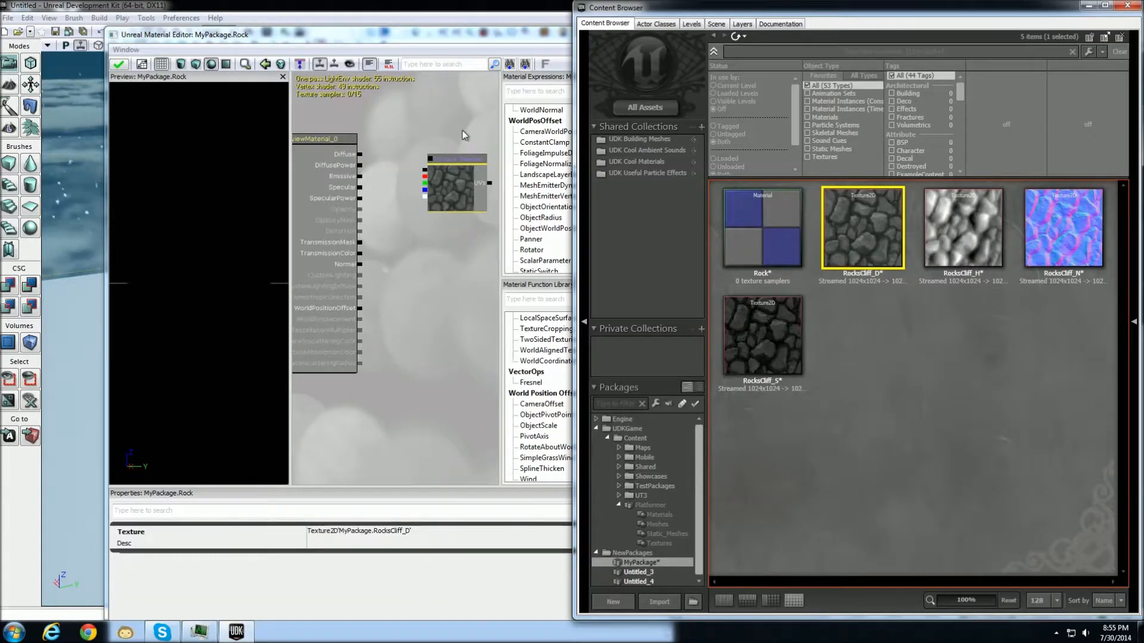
# Maximize the Material Editor and connect the RocksCliff_D texture sample's colour output to the material's Diffuse input
pyautogui.doubleClick(530, 40)
pyautogui.scroll(3, 470, 253)
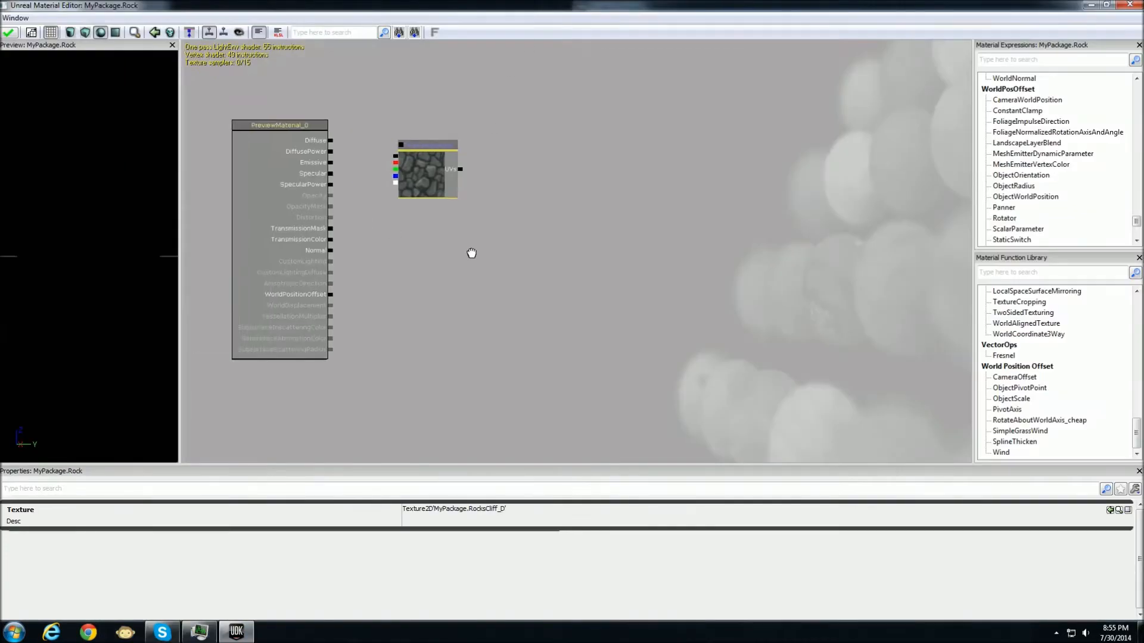
pyautogui.scroll(2, 414, 264)
pyautogui.moveTo(506, 230); pyautogui.dragTo(427, 207)
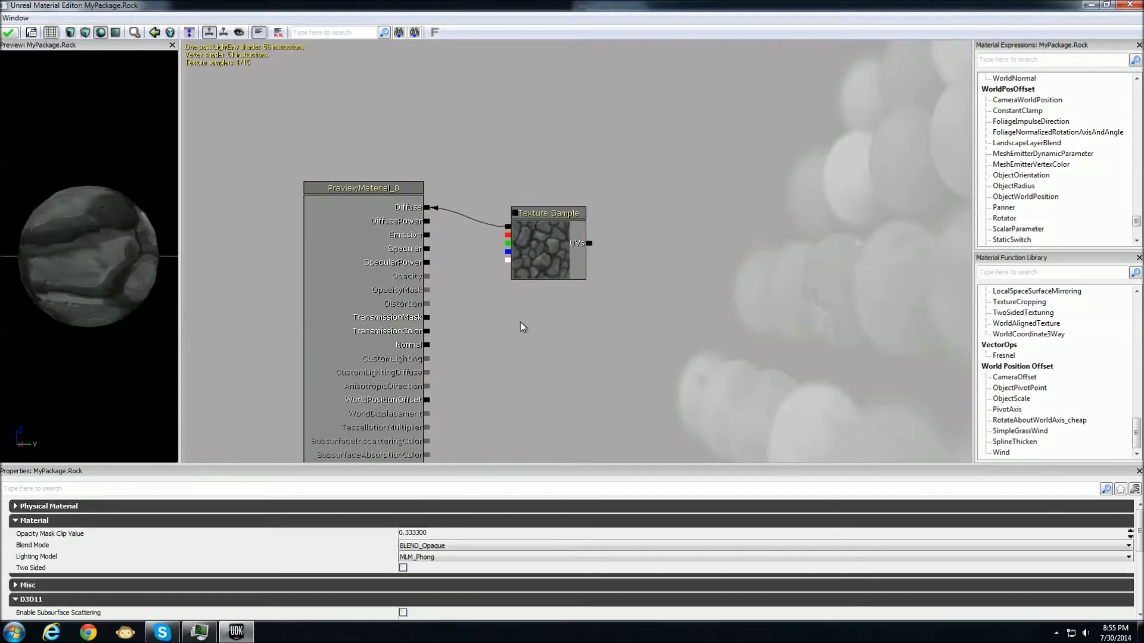
# Move the RocksCliff_D texture sample further from the material node and apply the changes to the Rock material
pyautogui.moveTo(551, 235); pyautogui.dragTo(615, 205)
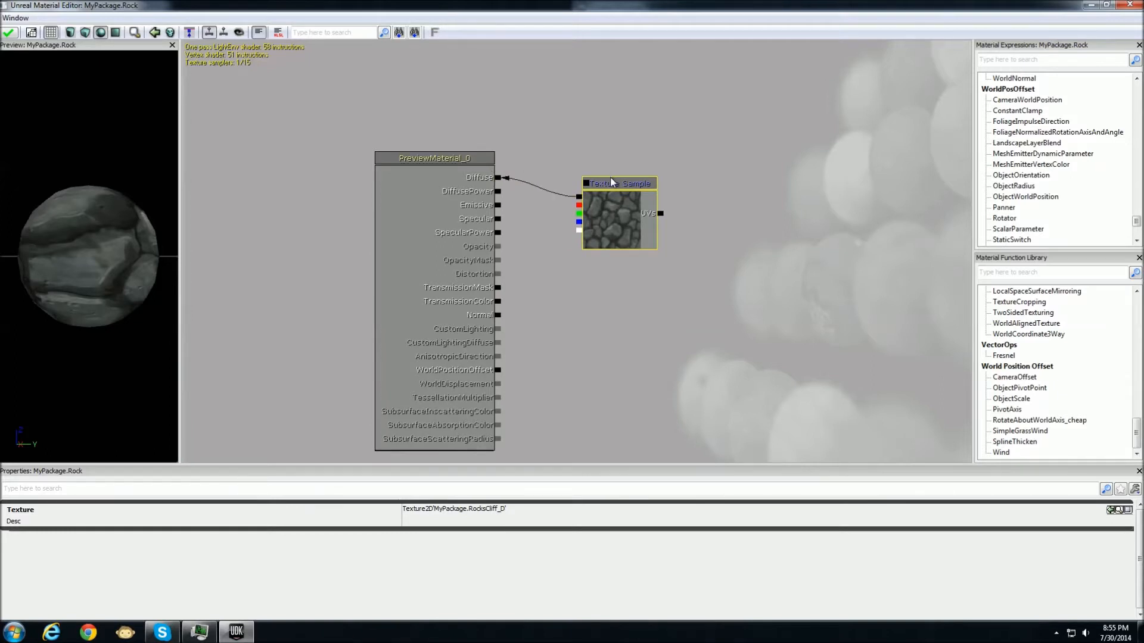
pyautogui.moveTo(616, 188); pyautogui.dragTo(699, 132)
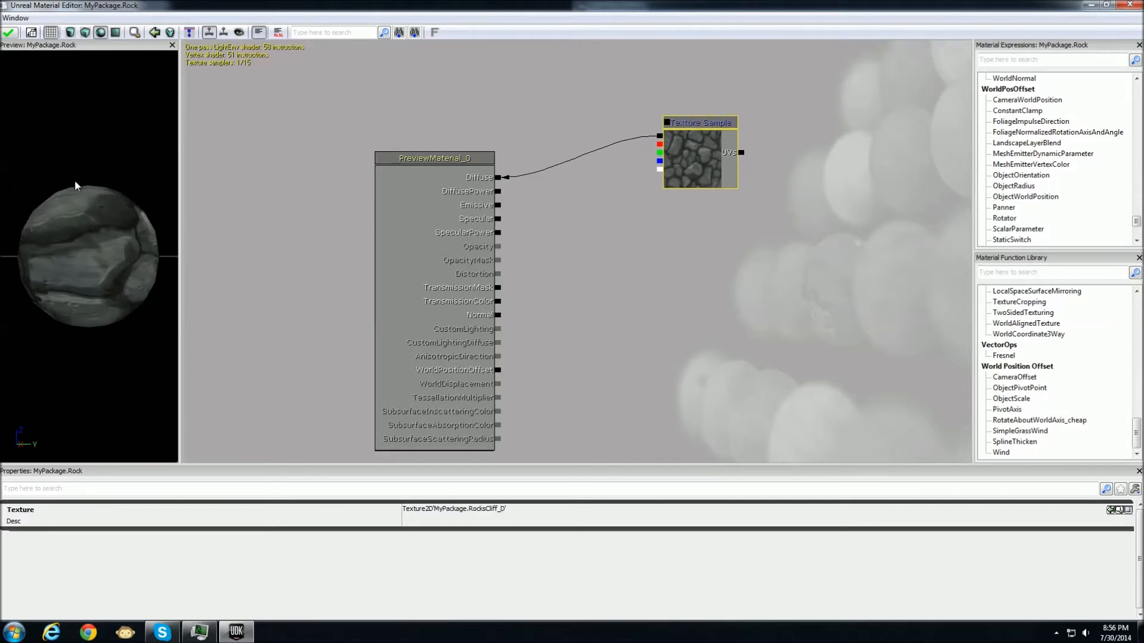
pyautogui.click(10, 34)
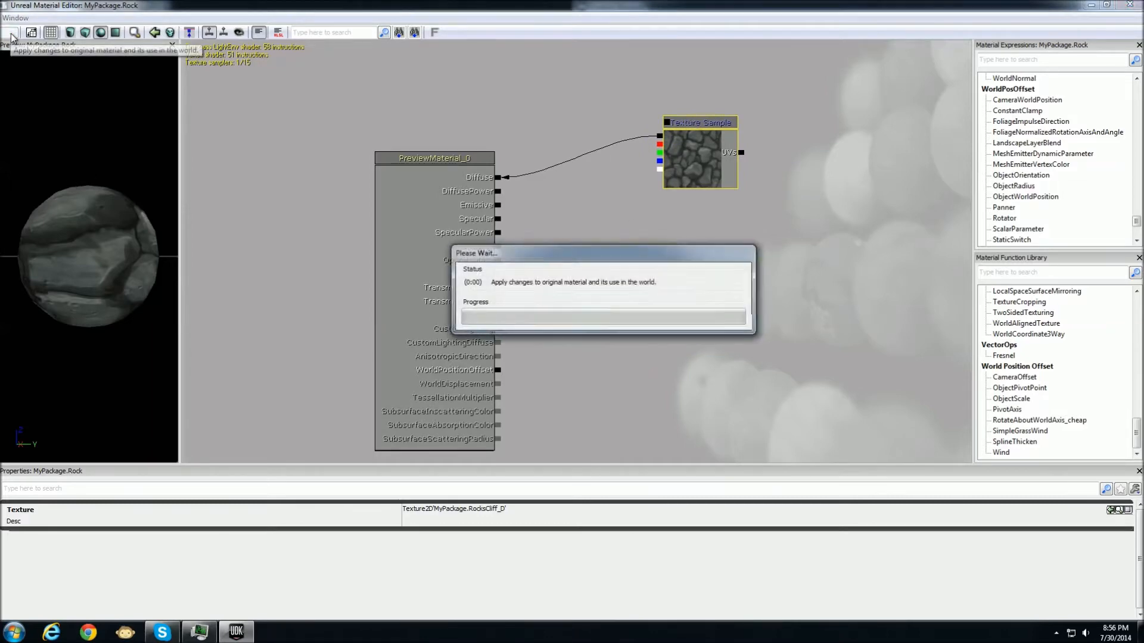
# Place the Material Editor aside and assign the Rock material from the Content Browser to the level's floor surface
pyautogui.moveTo(299, 5); pyautogui.dragTo(972, 303)
pyautogui.click(774, 220)
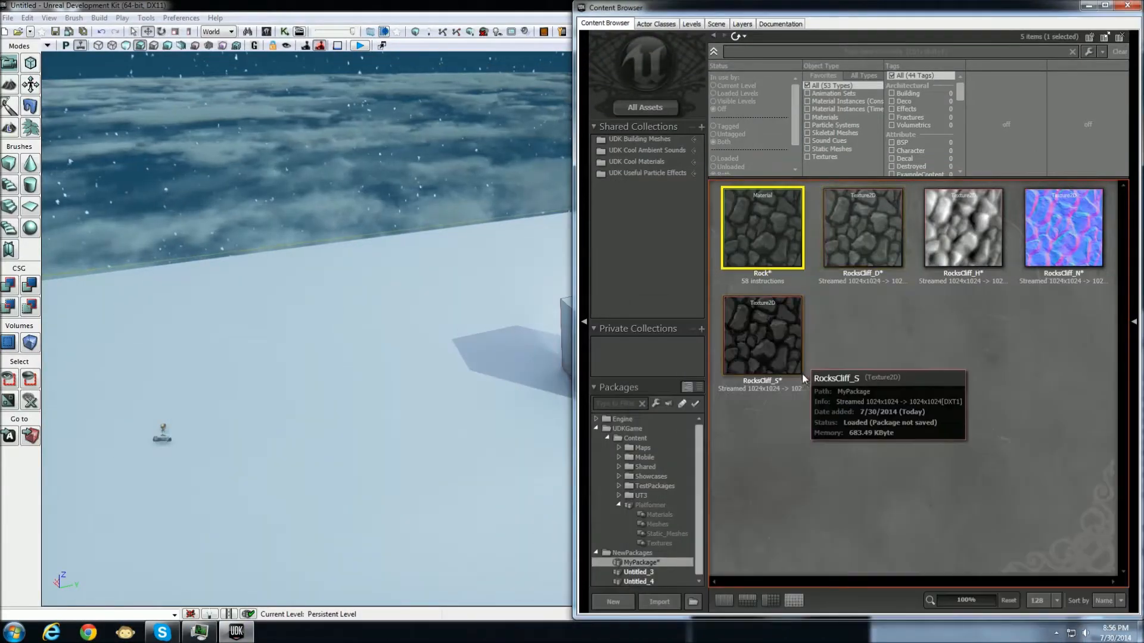
pyautogui.moveTo(750, 230); pyautogui.dragTo(314, 326)
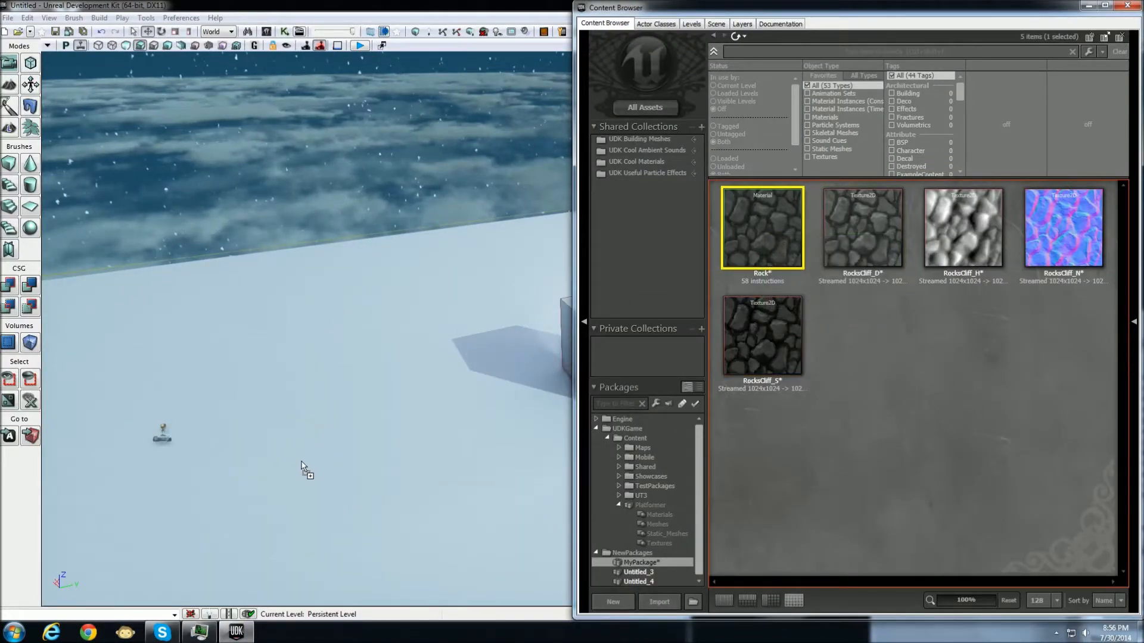
pyautogui.moveTo(301, 464); pyautogui.dragTo(302, 462)
pyautogui.moveTo(296, 448); pyautogui.dragTo(333, 405, button='right')
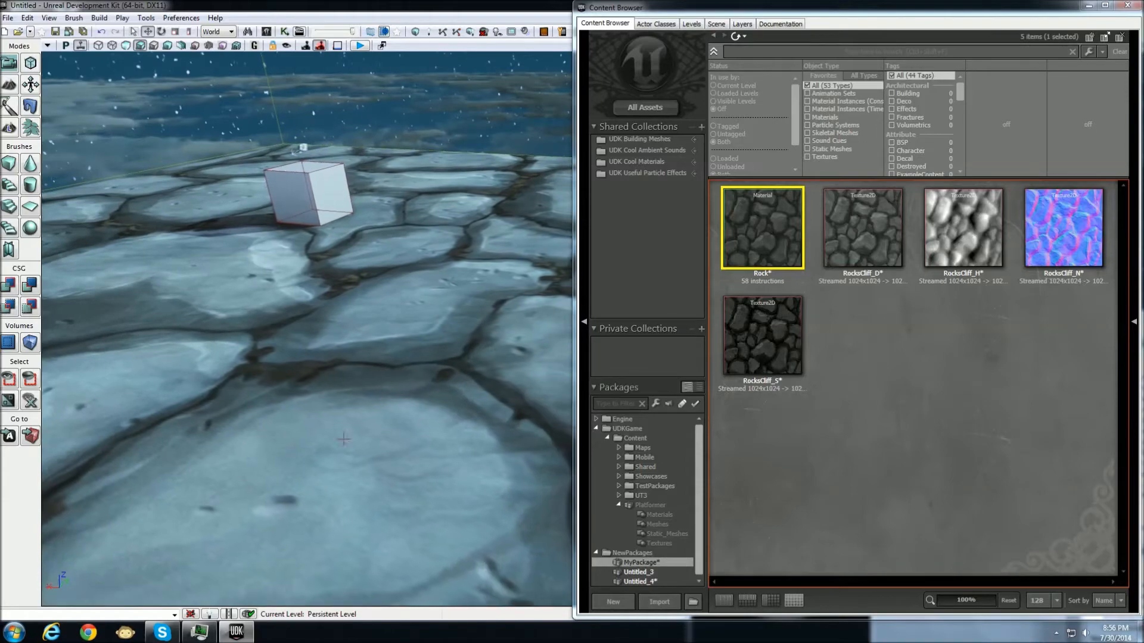
# Minimize the Content Browser and bring the Rock material's graph into view beside the level viewport
pyautogui.click(1088, 6)
pyautogui.moveTo(832, 303); pyautogui.dragTo(1141, 232)
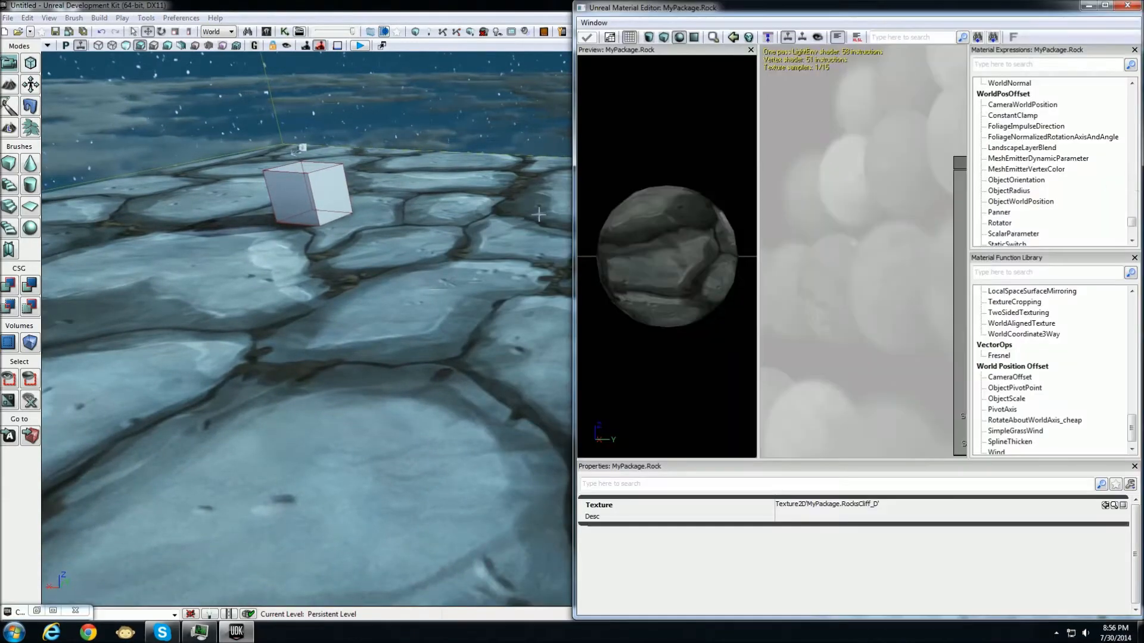
pyautogui.click(451, 104)
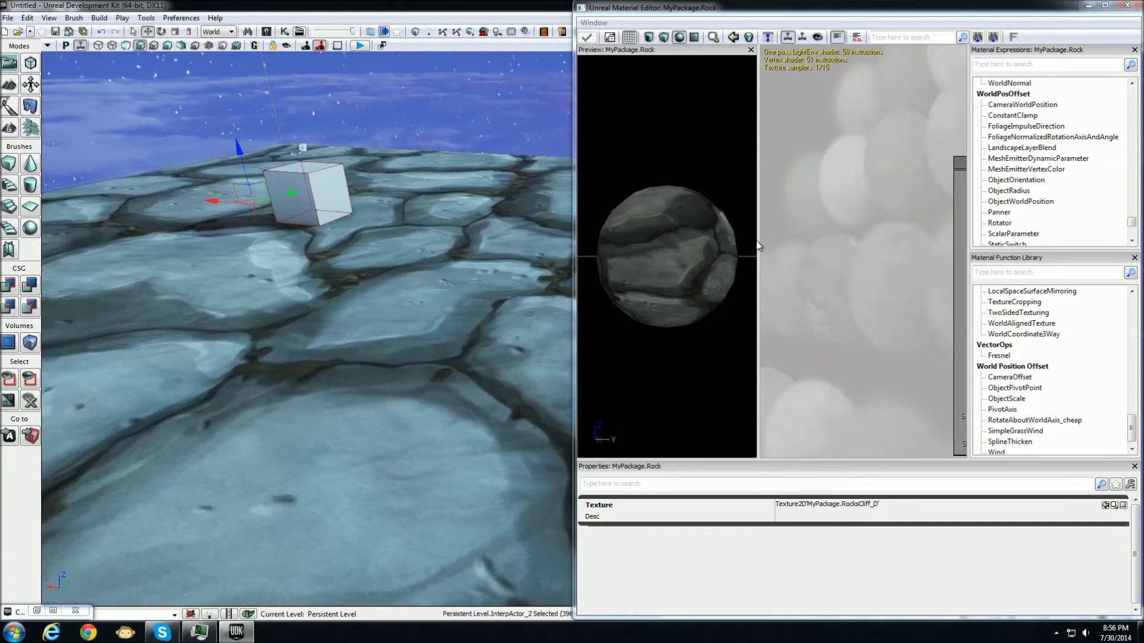
pyautogui.moveTo(826, 255); pyautogui.dragTo(762, 156)
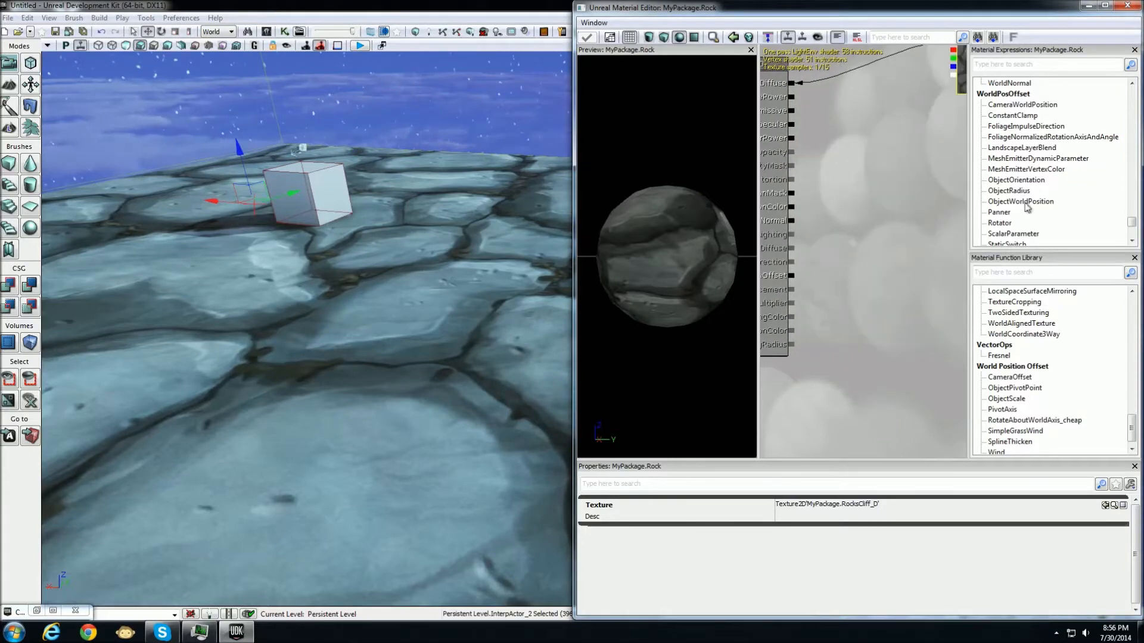
pyautogui.scroll(-3, 960, 187)
pyautogui.moveTo(907, 199); pyautogui.dragTo(888, 225)
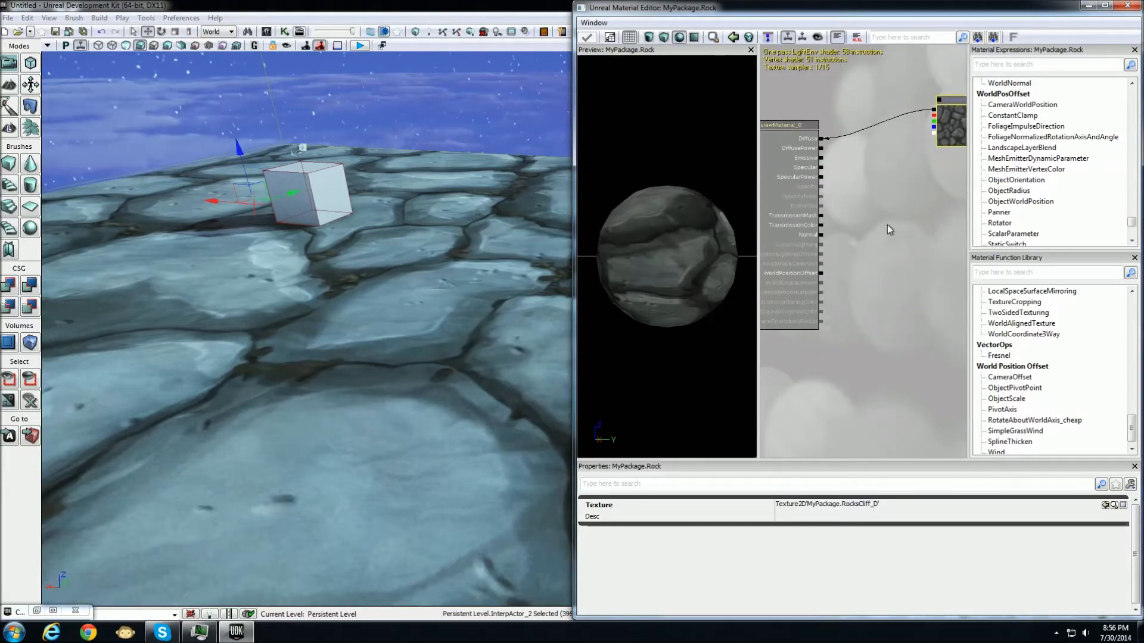
# Place the Content Browser beside the Material Editor and add RocksCliff_S to the graph as a texture sample below RocksCliff_D
pyautogui.click(40, 607)
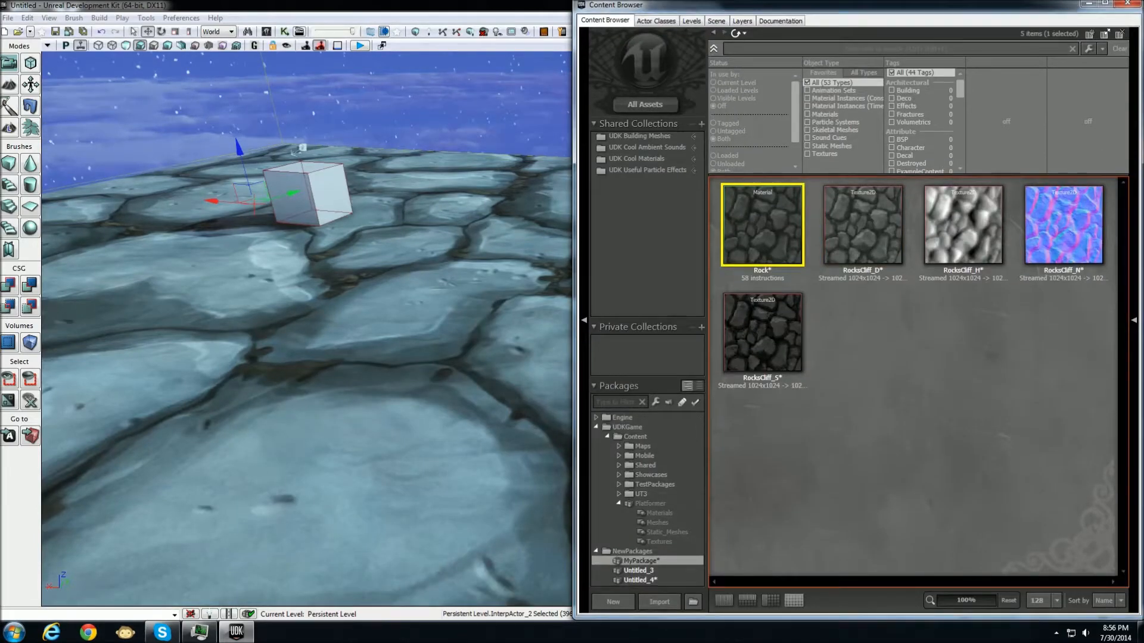
pyautogui.doubleClick(790, 2)
pyautogui.moveTo(765, 27); pyautogui.dragTo(1, 12)
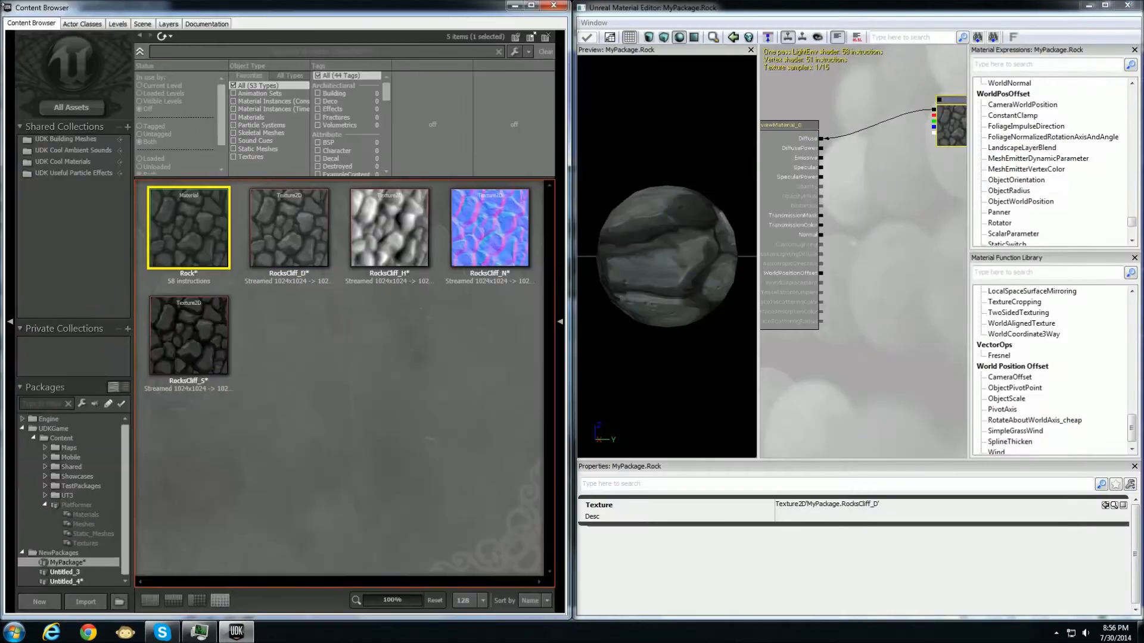
pyautogui.click(388, 235)
pyautogui.click(225, 367)
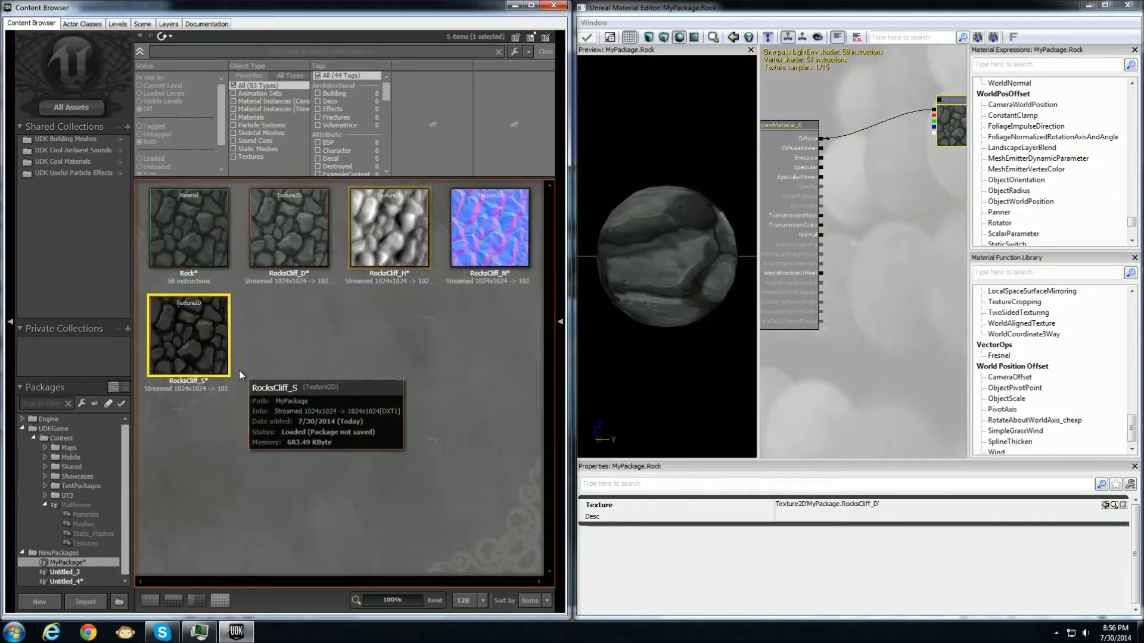
pyautogui.click(925, 178)
pyautogui.click(512, 8)
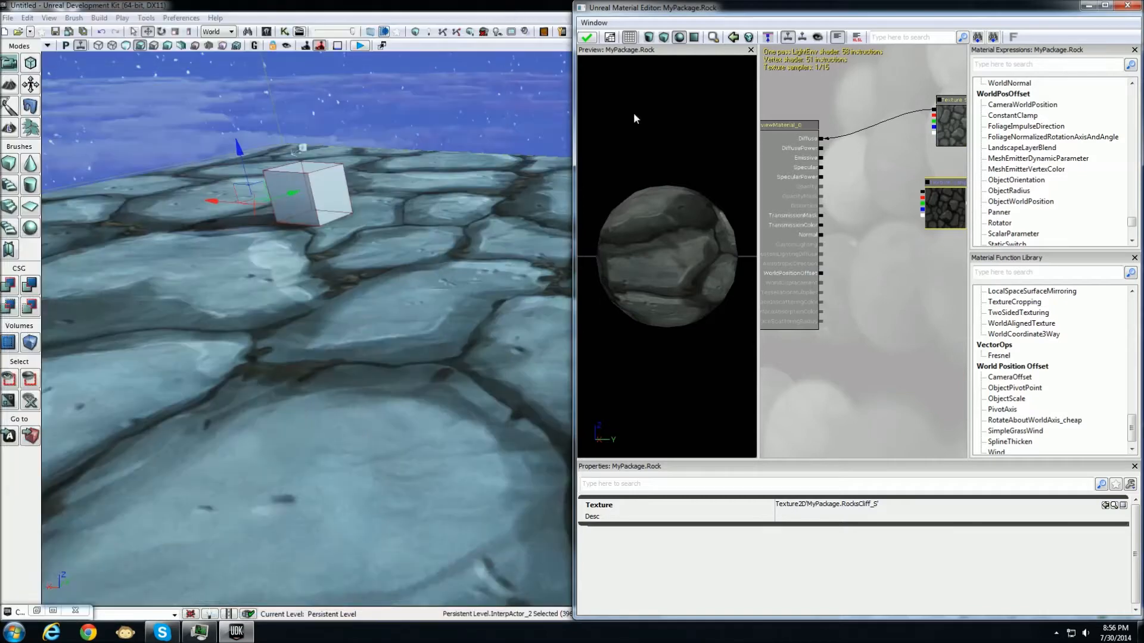
# Connect the RocksCliff_S sample's colour output to the material's Specular input and turn the preview sphere to check the shine
pyautogui.moveTo(922, 191); pyautogui.dragTo(820, 160)
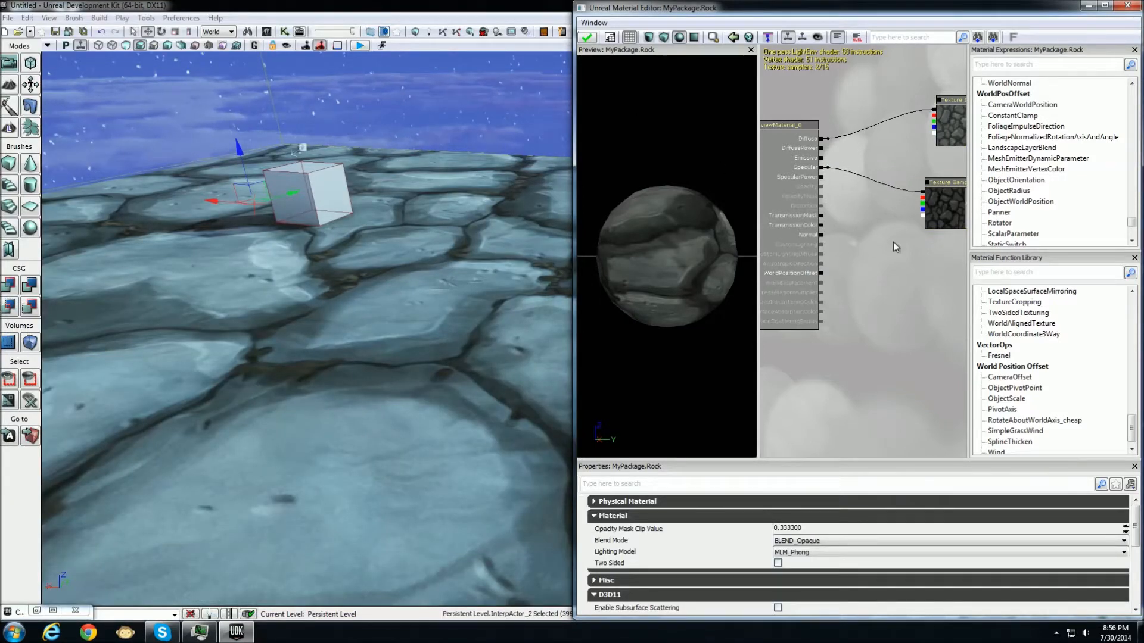
pyautogui.moveTo(835, 190); pyautogui.dragTo(814, 228)
pyautogui.scroll(2, 789, 230)
pyautogui.moveTo(667, 256); pyautogui.dragTo(697, 265)
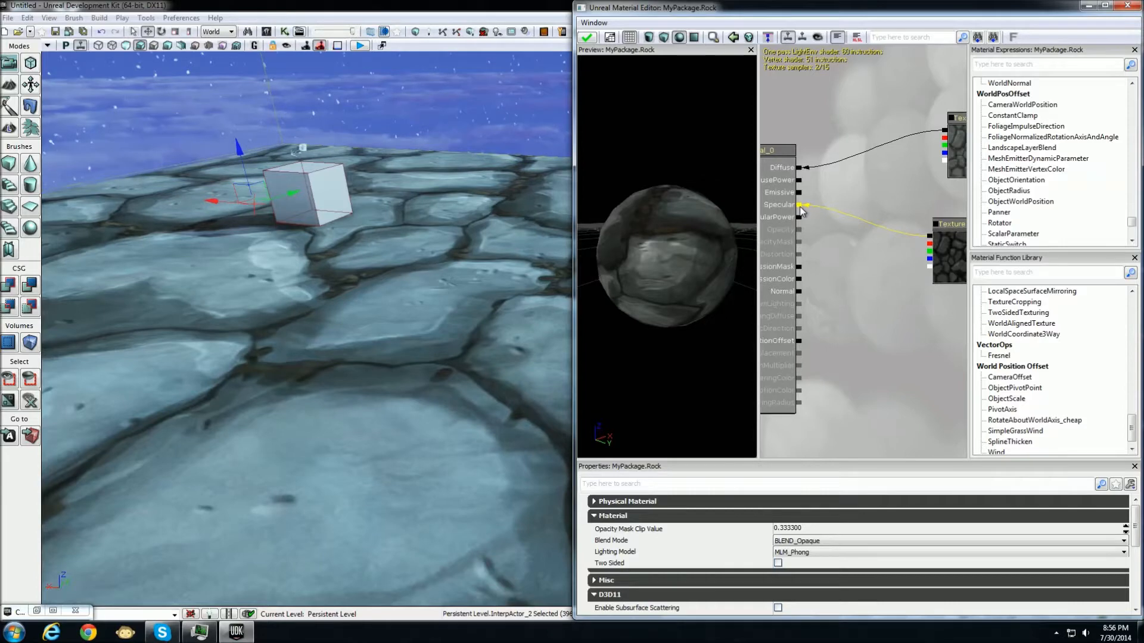
# Break the material's Specular connection and reconnect the RocksCliff_S sample's colour output to it
pyautogui.keyDown('alt'); pyautogui.click(800, 206); pyautogui.keyUp('alt')
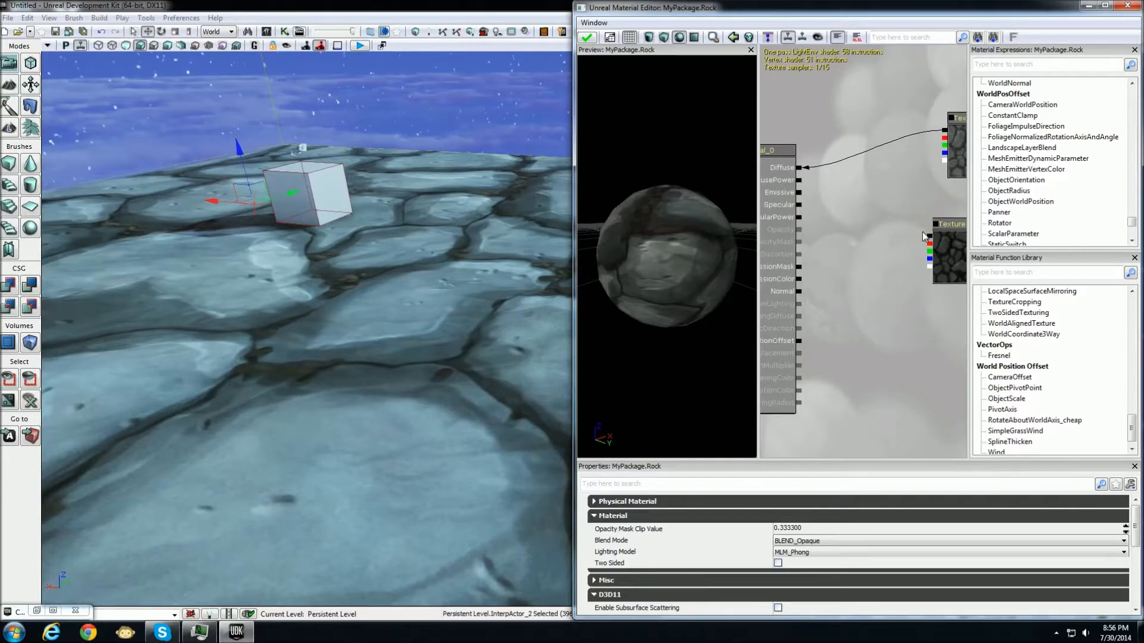
pyautogui.moveTo(801, 207); pyautogui.dragTo(800, 205)
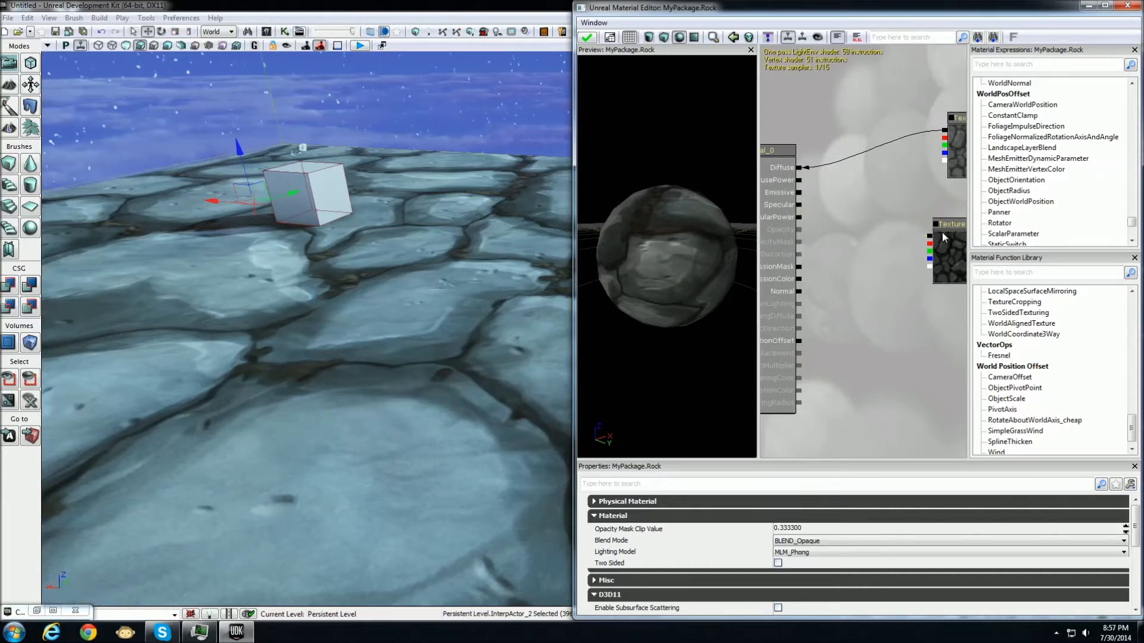
pyautogui.moveTo(928, 238); pyautogui.dragTo(799, 205)
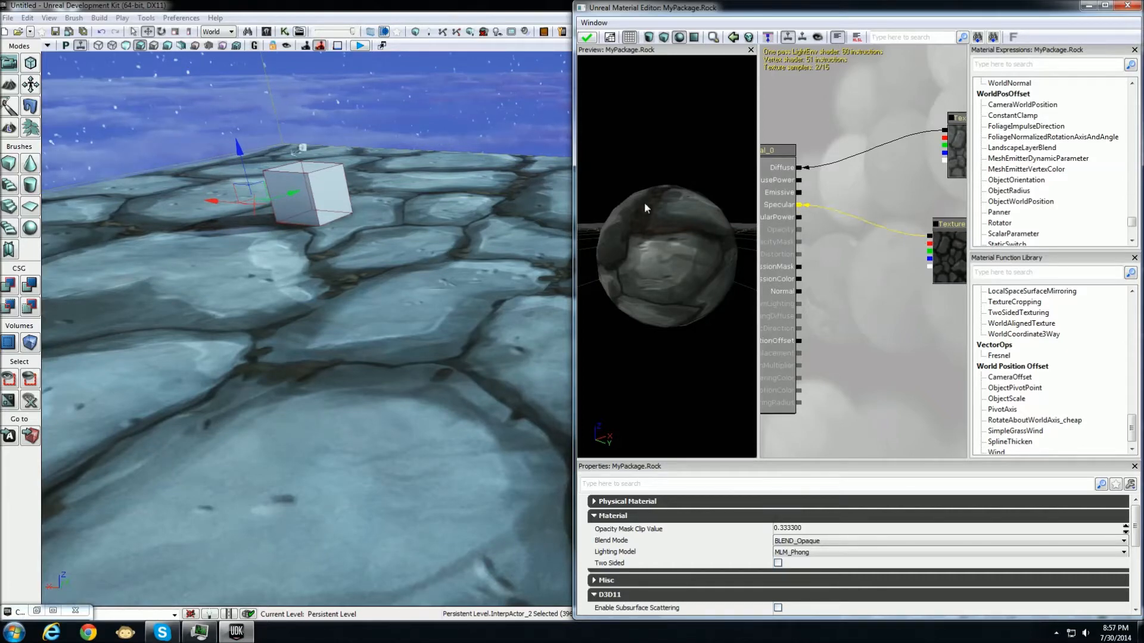
# Apply the specular change to the Rock material and inspect the stone floor around the cube in the level
pyautogui.moveTo(660, 208); pyautogui.dragTo(684, 182)
pyautogui.click(593, 39)
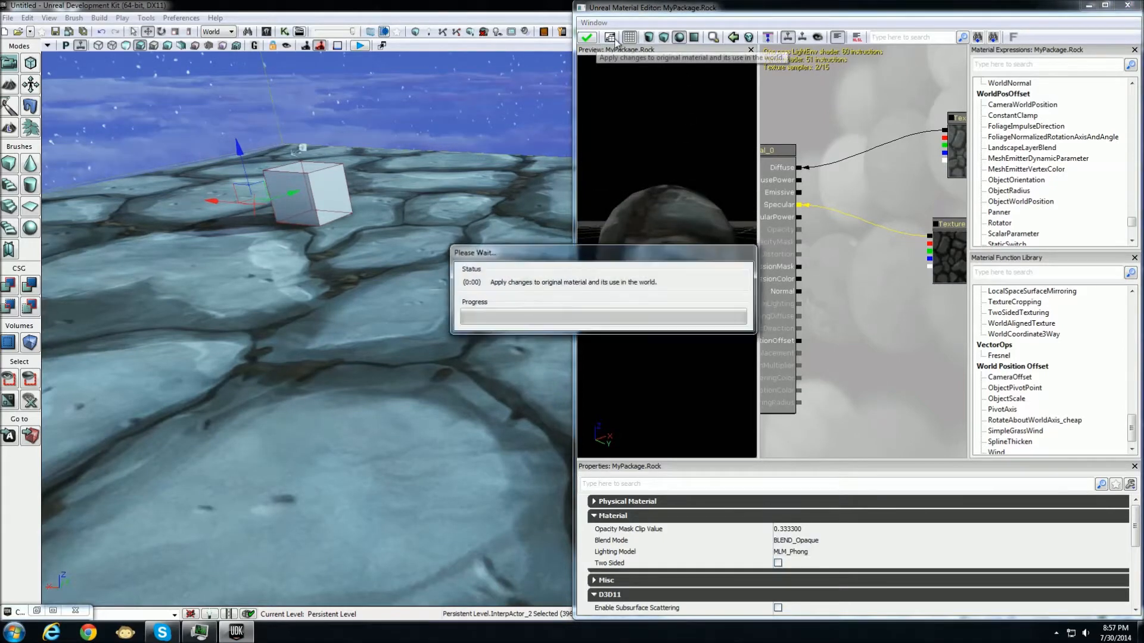
pyautogui.moveTo(328, 290); pyautogui.dragTo(459, 283, button='right')
# Reposition the RocksCliff_S texture sample in the graph just below the RocksCliff_D sample
pyautogui.moveTo(859, 273); pyautogui.dragTo(842, 247)
pyautogui.click(867, 209)
pyautogui.moveTo(867, 209)
pyautogui.mouseDown()
pyautogui.moveTo(923, 185)
pyautogui.moveTo(809, 196)
pyautogui.moveTo(852, 218)
pyautogui.mouseUp()
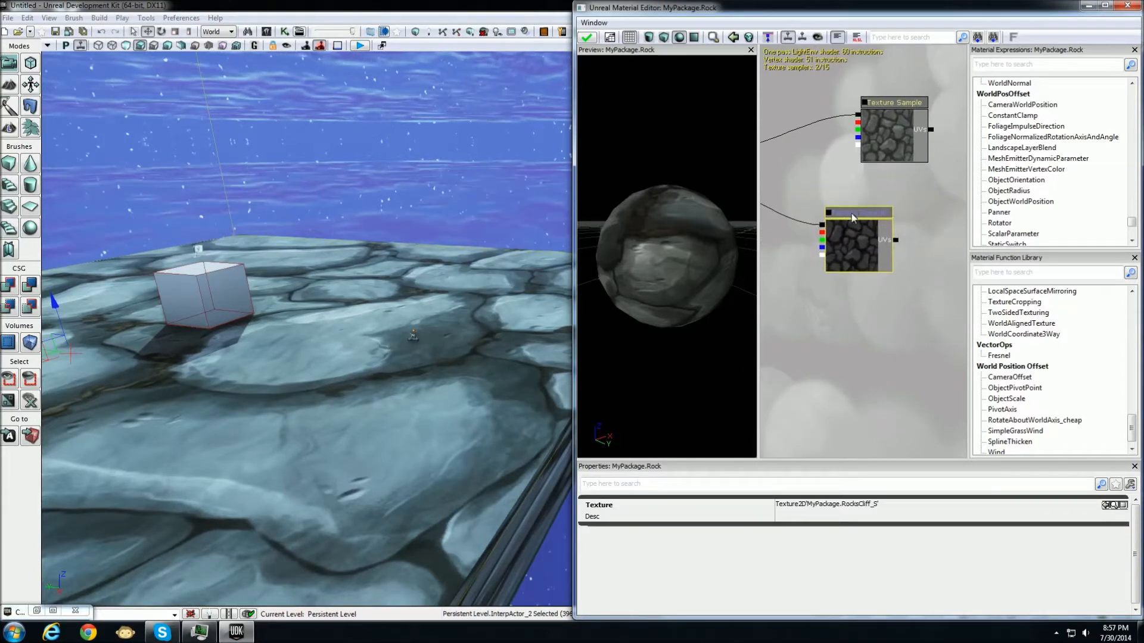
pyautogui.click(891, 103)
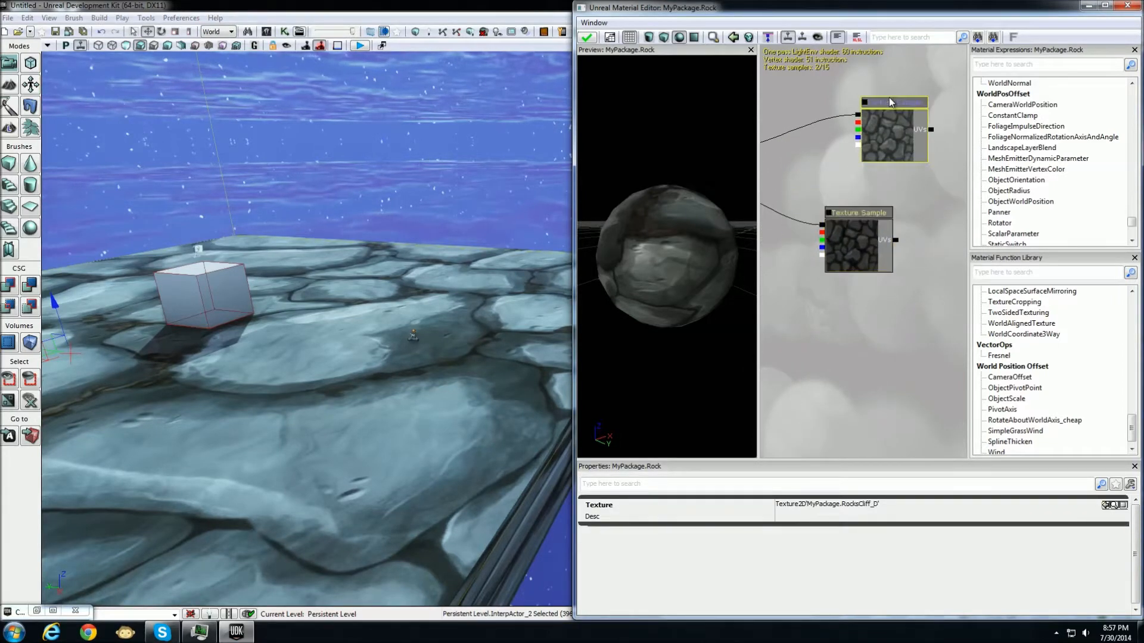
pyautogui.click(863, 213)
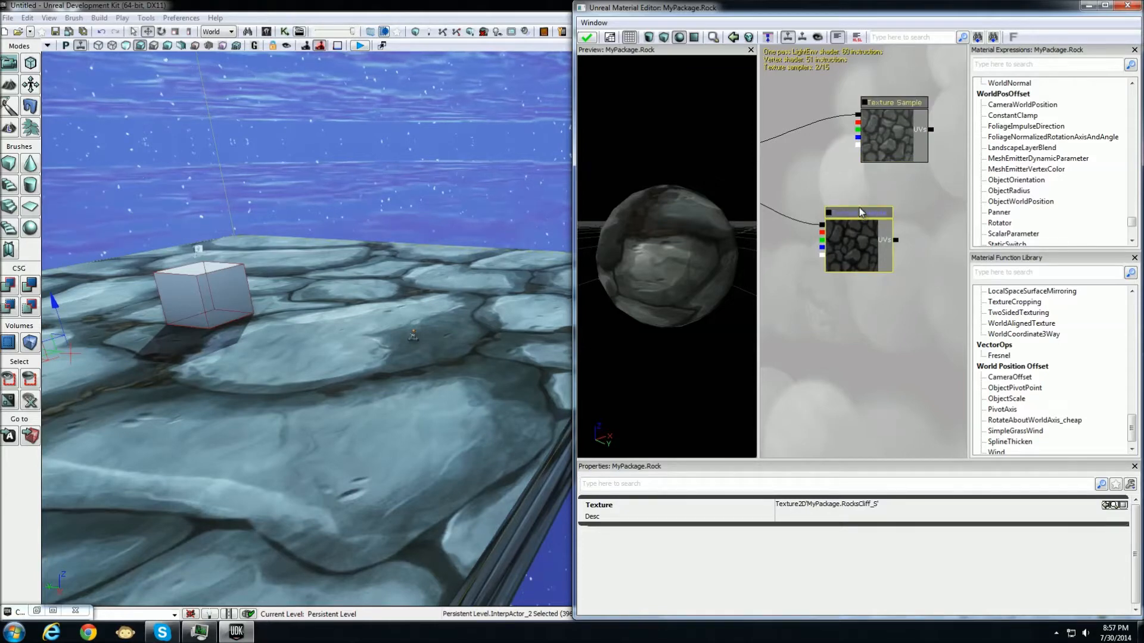
pyautogui.moveTo(857, 215); pyautogui.dragTo(894, 218)
pyautogui.moveTo(845, 275)
pyautogui.mouseDown()
pyautogui.moveTo(797, 289)
pyautogui.moveTo(834, 263)
pyautogui.mouseUp()
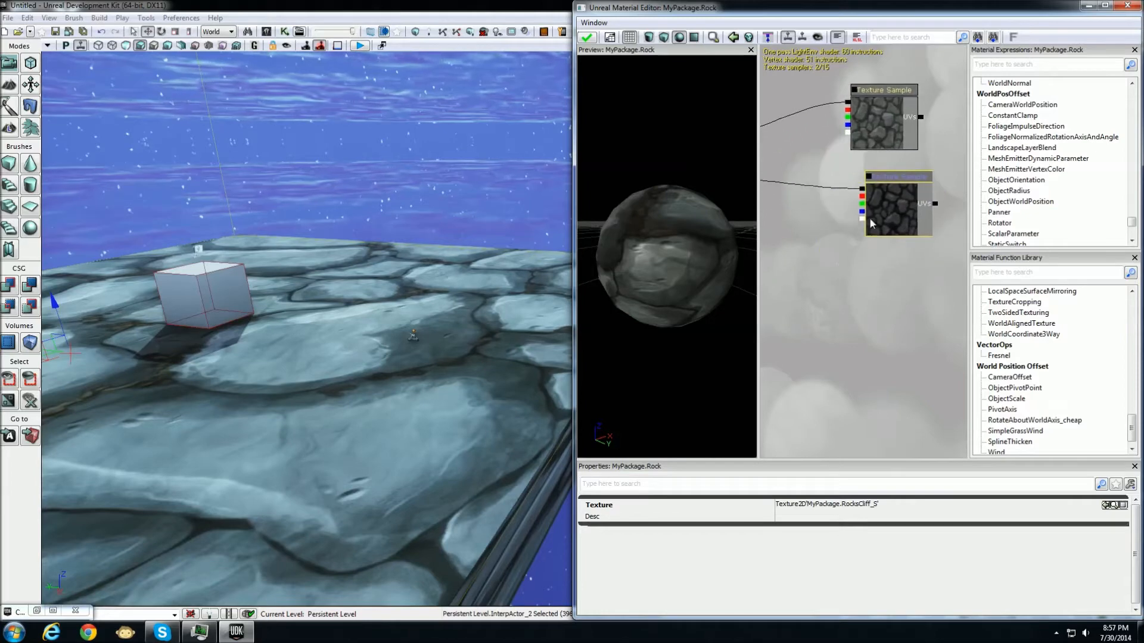
# Maximize the Material Editor and delete the link between the RocksCliff_S sample and the Specular input
pyautogui.click(1107, 7)
pyautogui.moveTo(318, 301); pyautogui.dragTo(558, 309)
pyautogui.click(413, 223)
pyautogui.press('Delete')
pyautogui.moveTo(621, 226); pyautogui.dragTo(649, 215)
pyautogui.click(579, 277)
# Add a Multiply expression to the graph and place it between the material node and the RocksCliff_S sample
pyautogui.click(1017, 60)
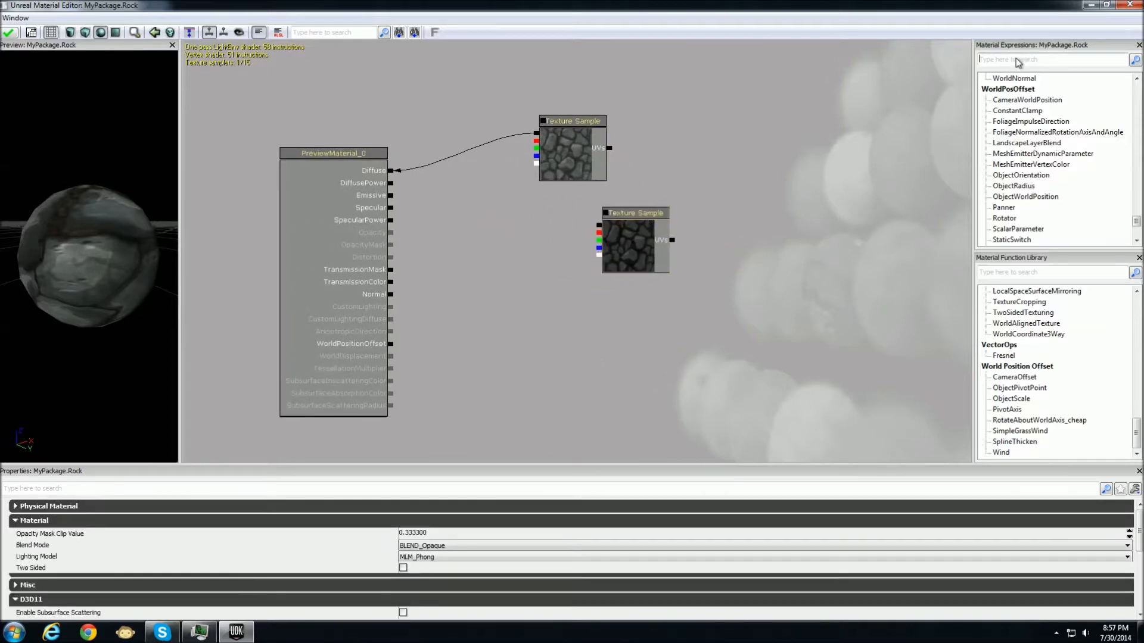
pyautogui.write('mul')
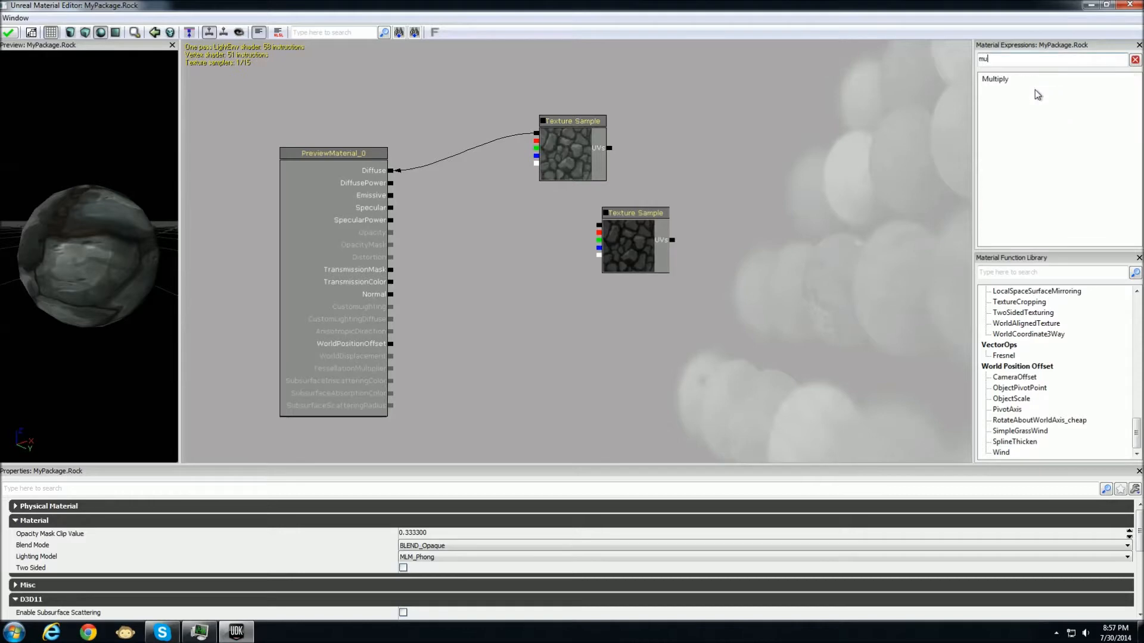
pyautogui.click(992, 82)
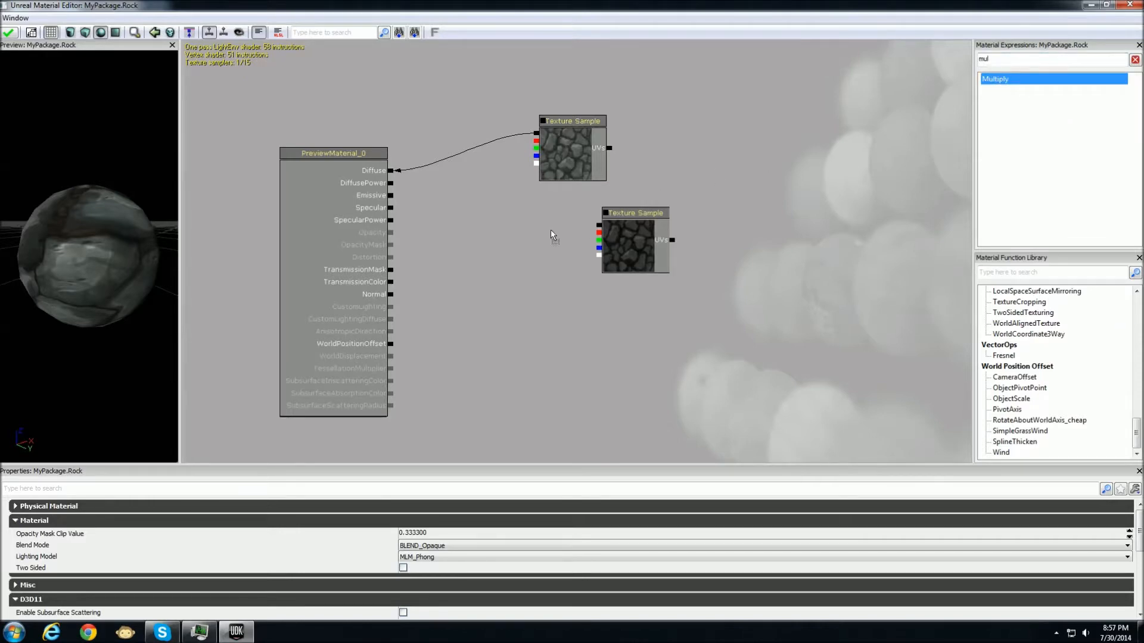
pyautogui.moveTo(510, 235); pyautogui.dragTo(509, 234)
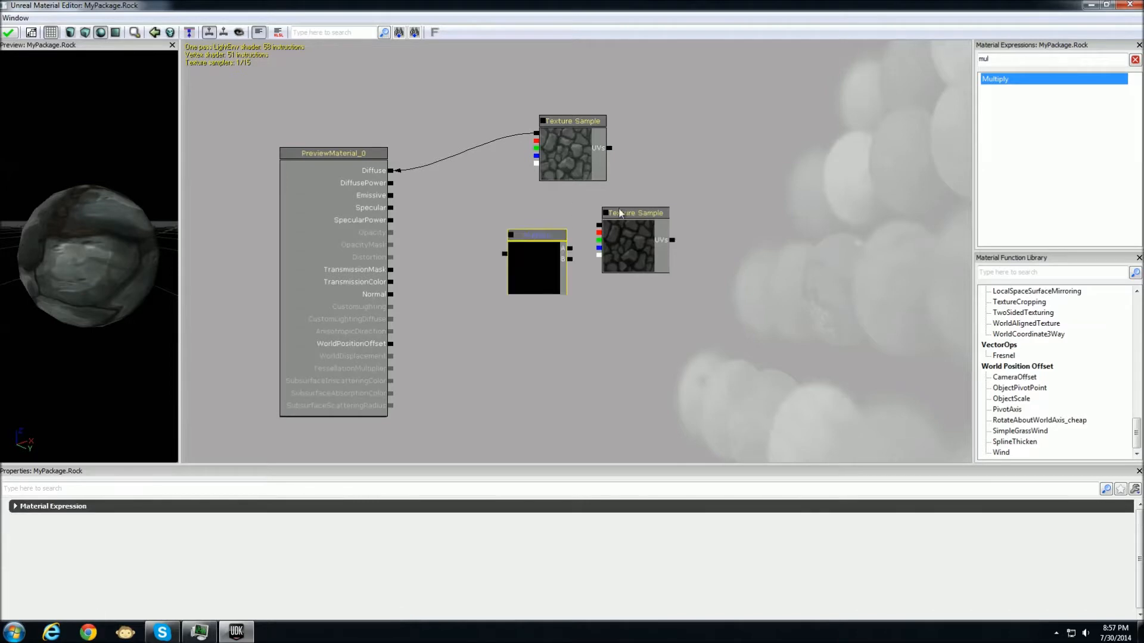
pyautogui.click(635, 213)
pyautogui.moveTo(636, 217); pyautogui.dragTo(663, 234)
pyautogui.moveTo(538, 231); pyautogui.dragTo(547, 195)
pyautogui.moveTo(679, 226); pyautogui.dragTo(674, 195)
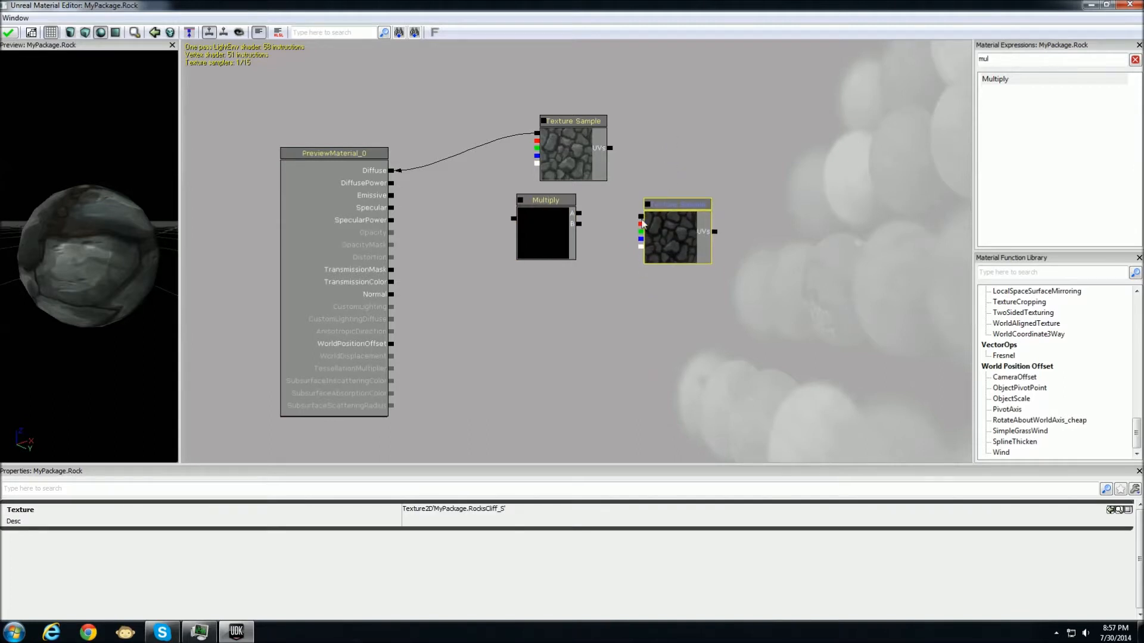
# Connect the RocksCliff_S sample's colour output to the Multiply node's A input and move the sample slightly higher
pyautogui.click(630, 218)
pyautogui.moveTo(578, 212); pyautogui.dragTo(577, 212)
pyautogui.click(683, 209)
pyautogui.moveTo(683, 209); pyautogui.dragTo(691, 186)
pyautogui.click(673, 273)
# Add a Constant expression to the graph below the RocksCliff_S texture sample
pyautogui.click(1004, 62)
pyautogui.press('BackSpace')
pyautogui.press('BackSpace')
pyautogui.press('BackSpace')
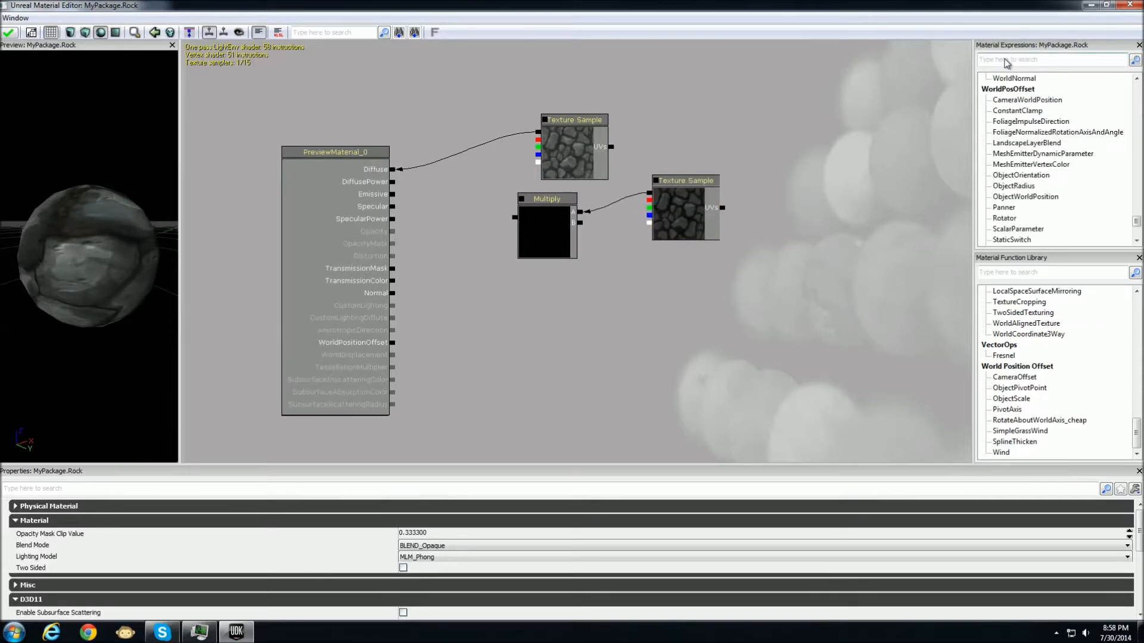
pyautogui.write('co')
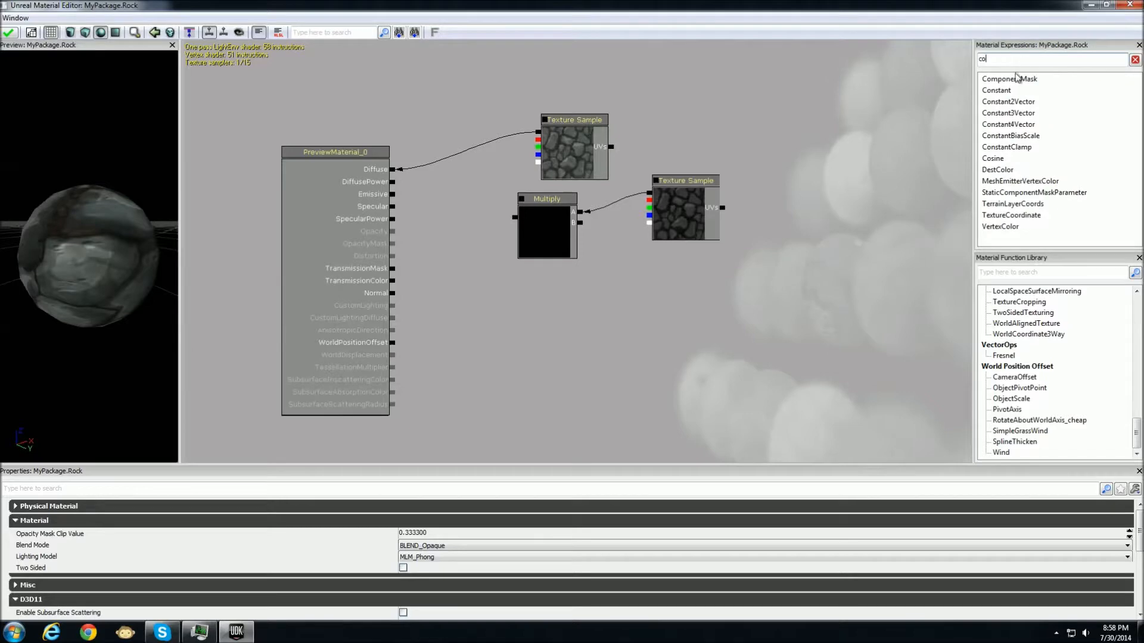
pyautogui.click(1005, 91)
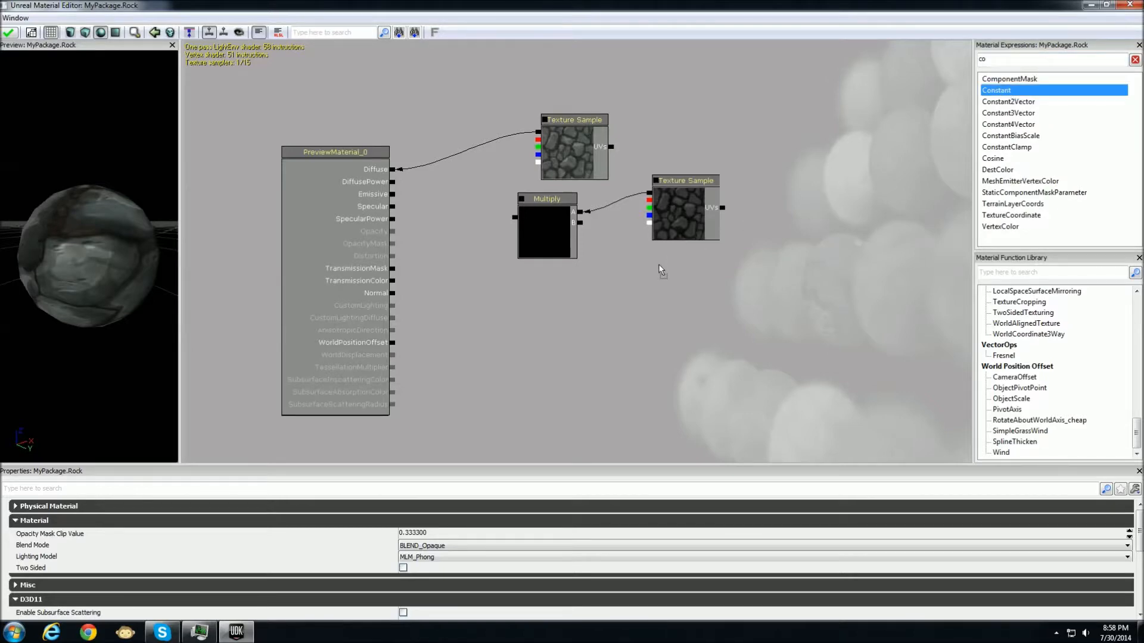
pyautogui.moveTo(659, 266); pyautogui.dragTo(660, 266)
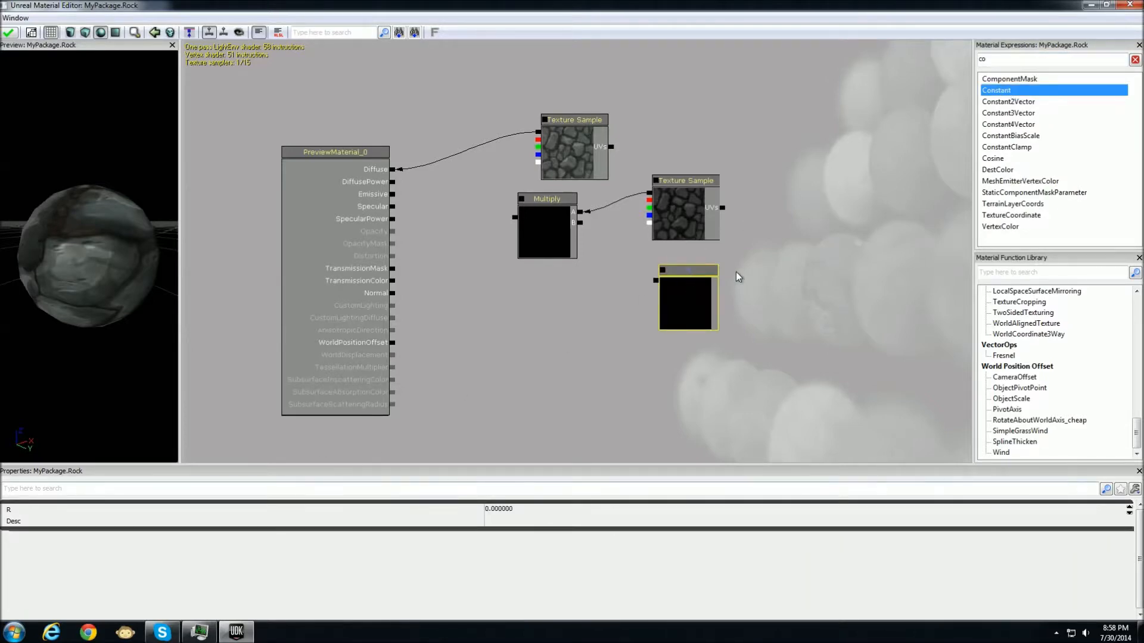
# Set the Constant node's R value to 30
pyautogui.click(525, 507)
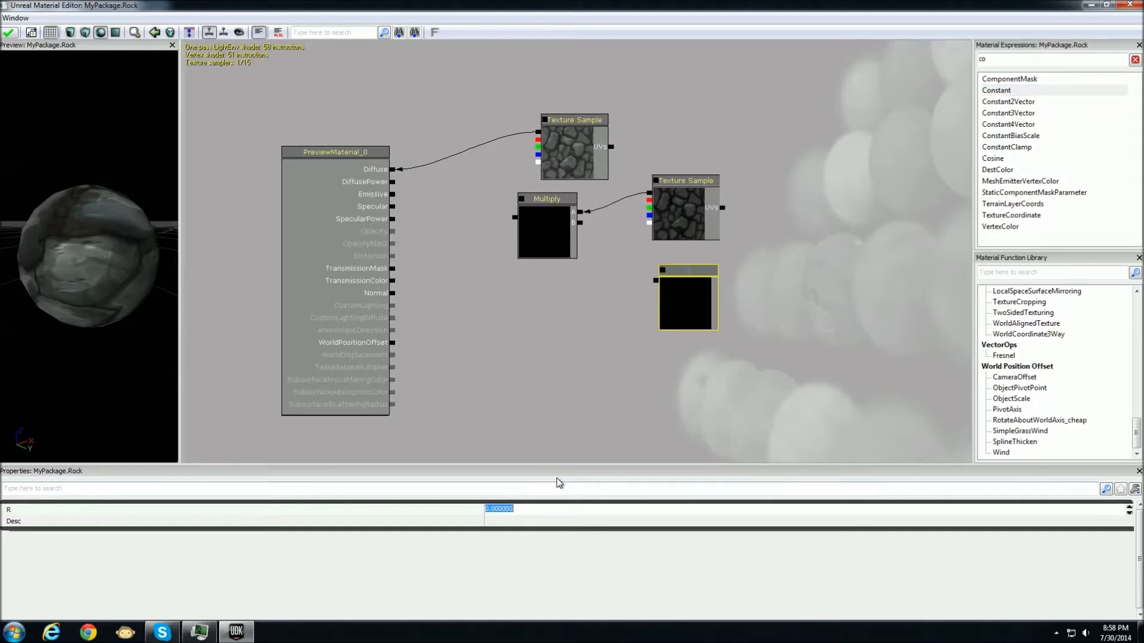
pyautogui.write('30')
pyautogui.press('Return')
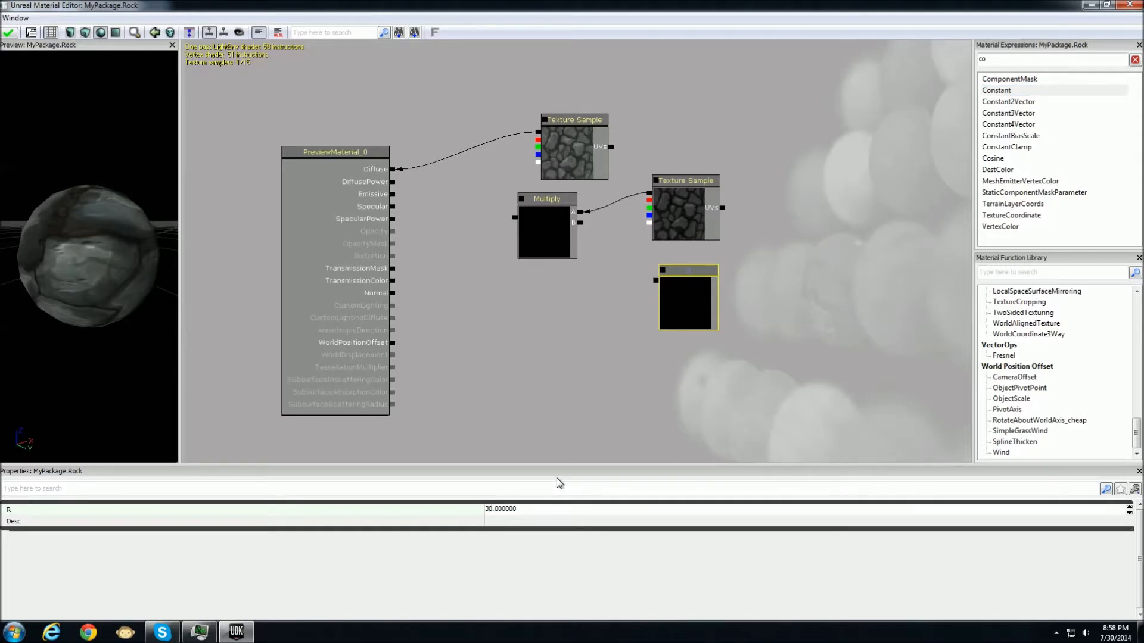
# Connect the 30 constant to the Multiply node's B input and the Multiply output to Specular, then inspect the preview sphere under moved lighting
pyautogui.moveTo(656, 281); pyautogui.dragTo(582, 226)
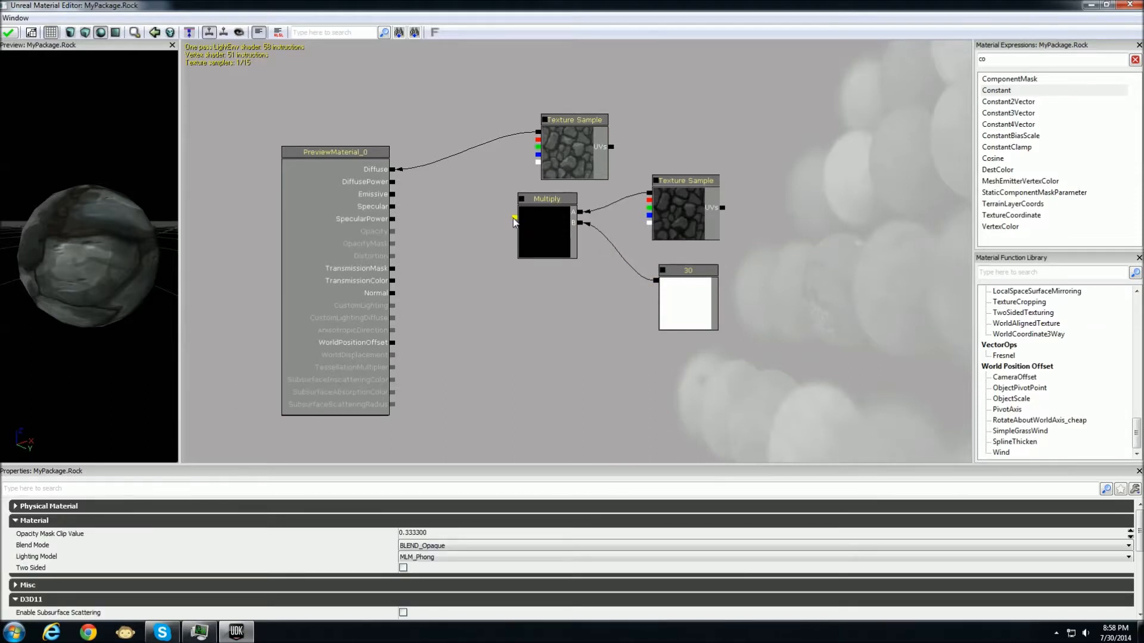
pyautogui.moveTo(420, 195); pyautogui.dragTo(392, 207)
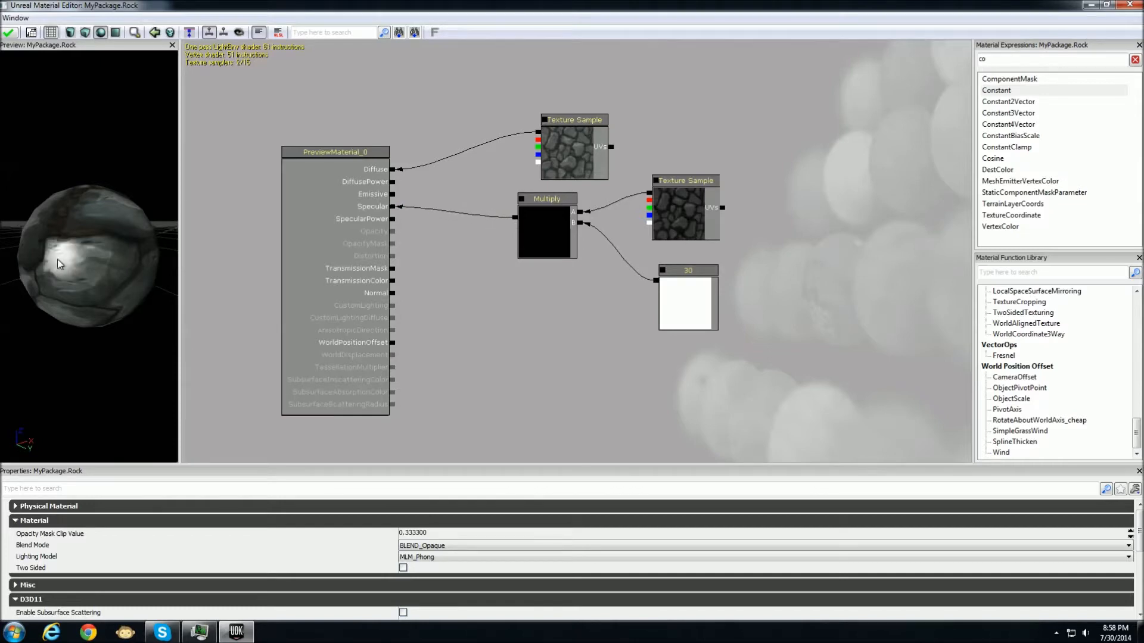
pyautogui.moveTo(57, 263); pyautogui.dragTo(58, 286, button='right')
pyautogui.moveTo(57, 263)
pyautogui.mouseDown()
pyautogui.moveTo(71, 235)
pyautogui.moveTo(74, 253)
pyautogui.moveTo(47, 259)
pyautogui.mouseUp()
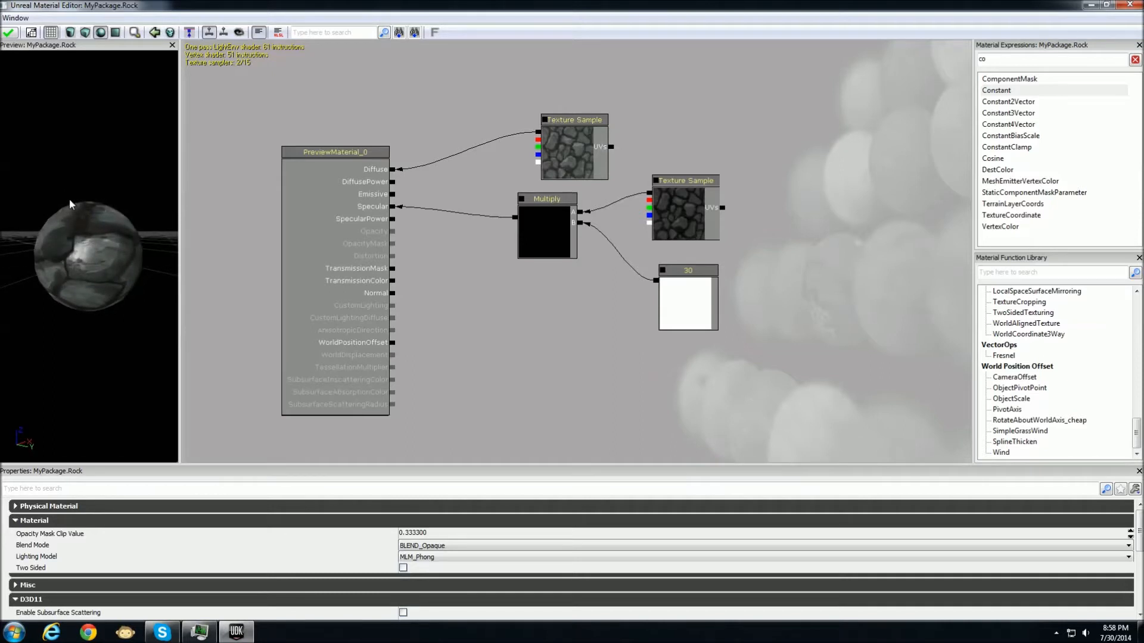
pyautogui.press('l')
pyautogui.moveTo(69, 181); pyautogui.dragTo(288, 249)
pyautogui.moveTo(83, 261); pyautogui.dragTo(249, 295)
pyautogui.moveTo(127, 235); pyautogui.dragTo(107, 253)
# Place the Material Editor beside the level viewport, apply the Rock material and view the floor's specular highlights
pyautogui.moveTo(164, 4); pyautogui.dragTo(1143, 100)
pyautogui.click(588, 38)
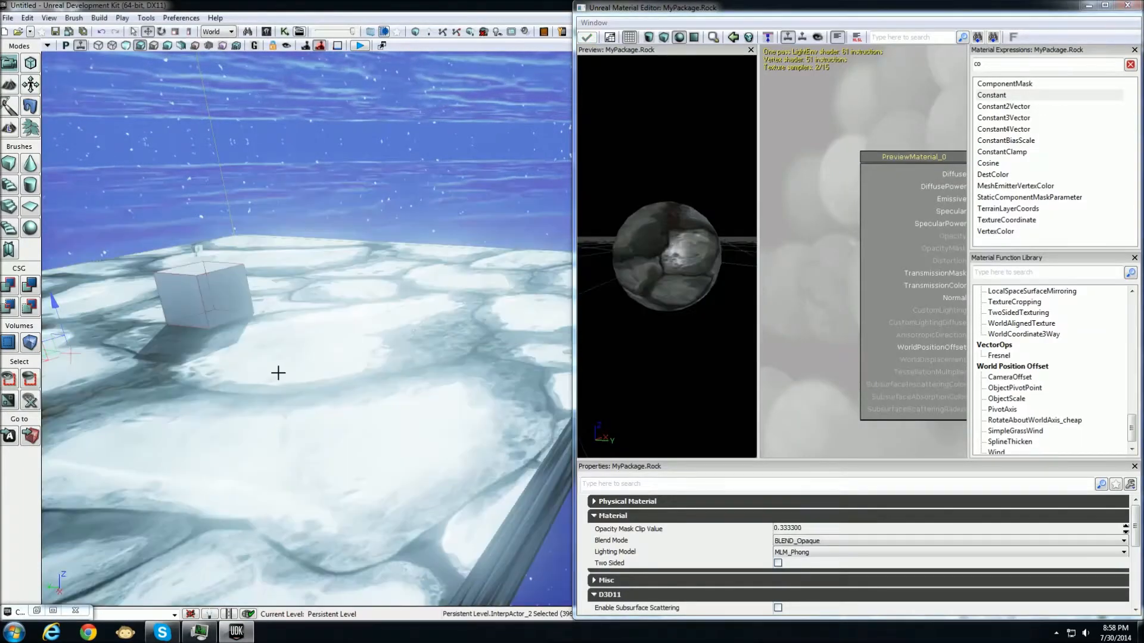
pyautogui.moveTo(278, 373); pyautogui.dragTo(238, 384, button='right')
# Set the R value of the constant feeding the Multiply node to 5 and apply the material to the level
pyautogui.moveTo(953, 289); pyautogui.dragTo(806, 238)
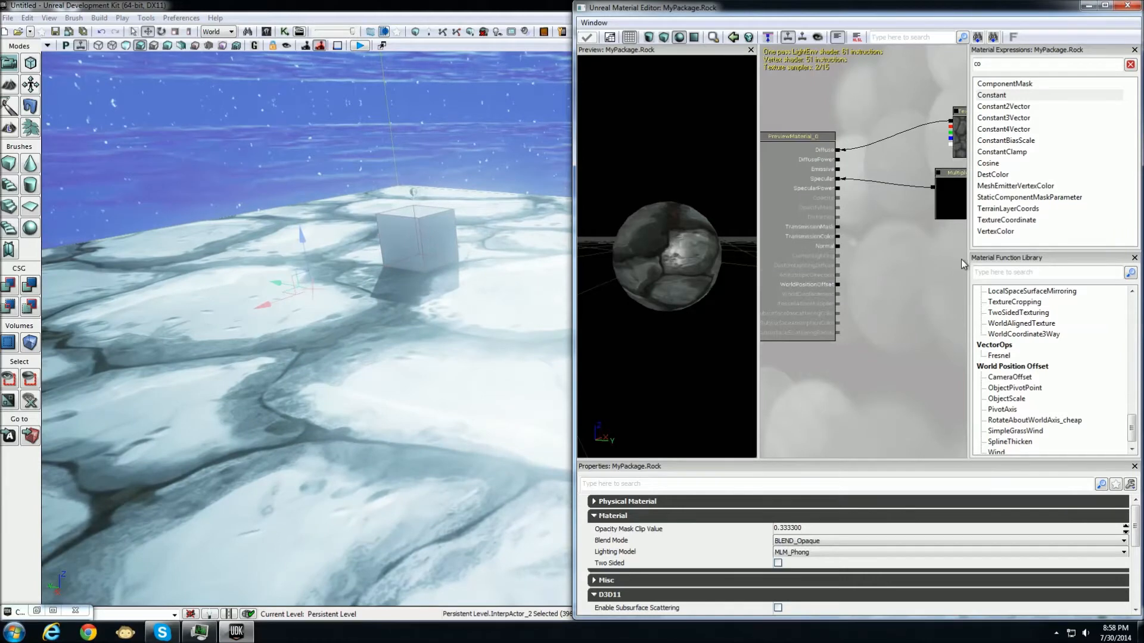
pyautogui.moveTo(961, 259); pyautogui.dragTo(829, 272)
pyautogui.click(934, 259)
pyautogui.click(863, 505)
pyautogui.write('5')
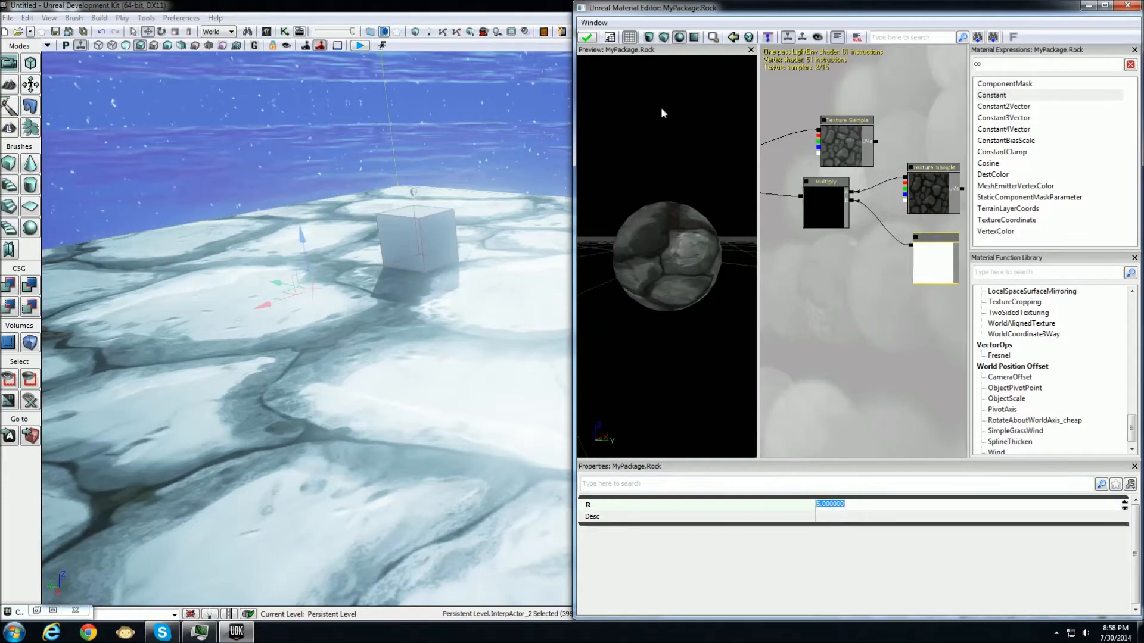
pyautogui.click(586, 37)
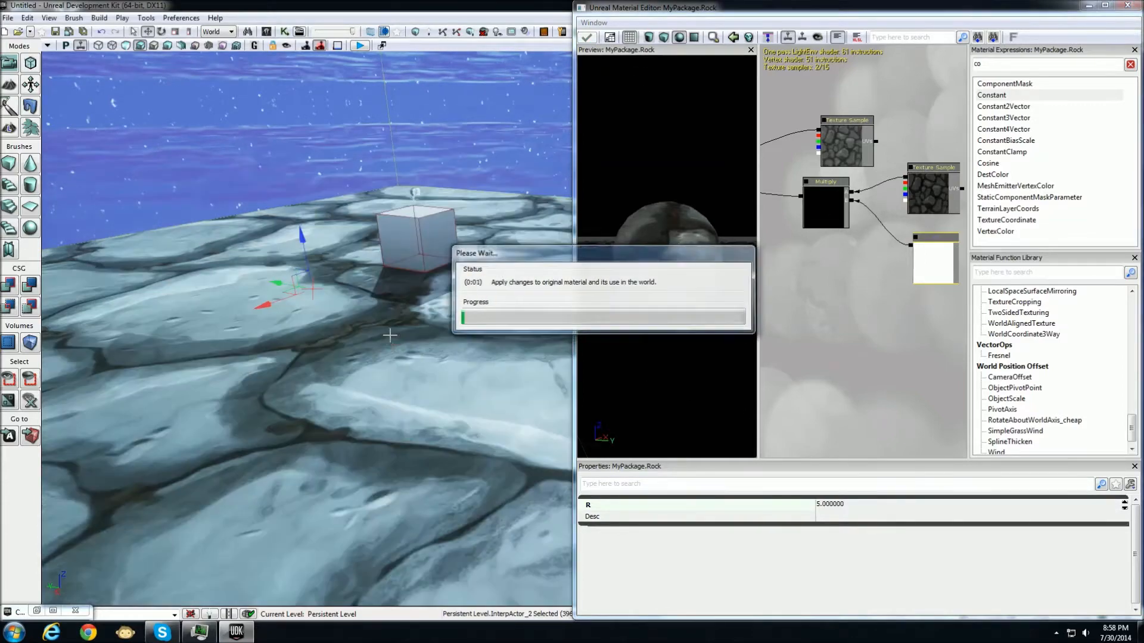
pyautogui.moveTo(389, 335)
pyautogui.mouseDown(button='right')
pyautogui.moveTo(417, 340)
pyautogui.moveTo(453, 382)
pyautogui.moveTo(411, 343)
pyautogui.mouseUp(button='right')
# Set the R value of the constant feeding the Multiply node to 30
pyautogui.moveTo(774, 358); pyautogui.dragTo(828, 243)
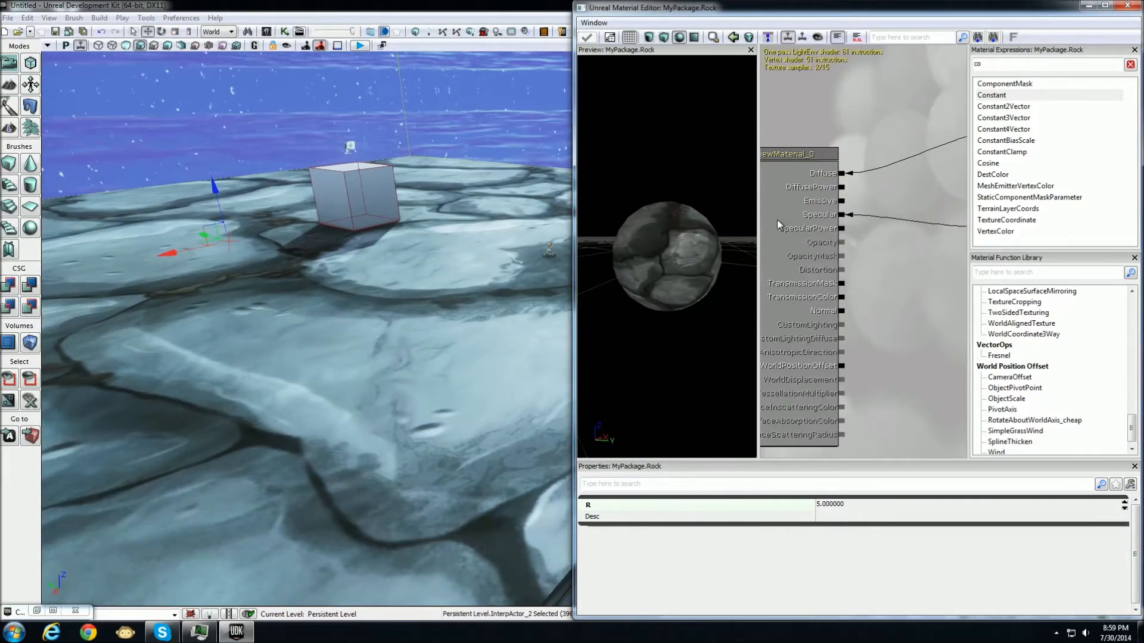
pyautogui.moveTo(915, 262); pyautogui.dragTo(811, 248)
pyautogui.click(867, 502)
pyautogui.write('30')
pyautogui.press('Return')
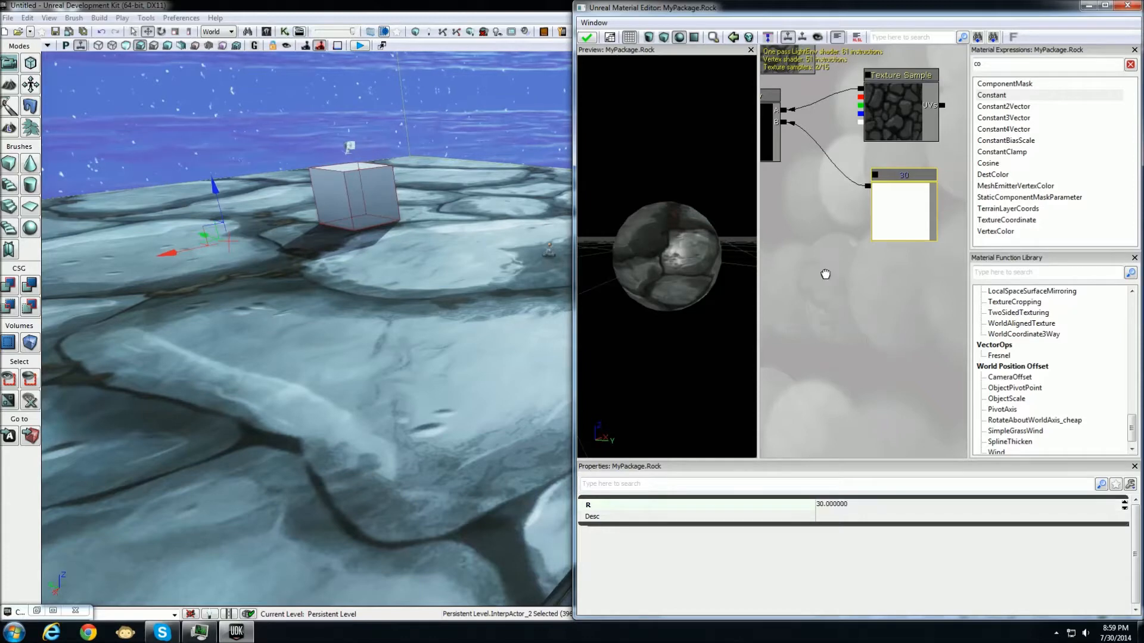
# Add a Constant expression near the material node, connect it to SpecularPower, and apply the material to the floor
pyautogui.moveTo(824, 273); pyautogui.dragTo(921, 287)
pyautogui.moveTo(1004, 97); pyautogui.dragTo(860, 241)
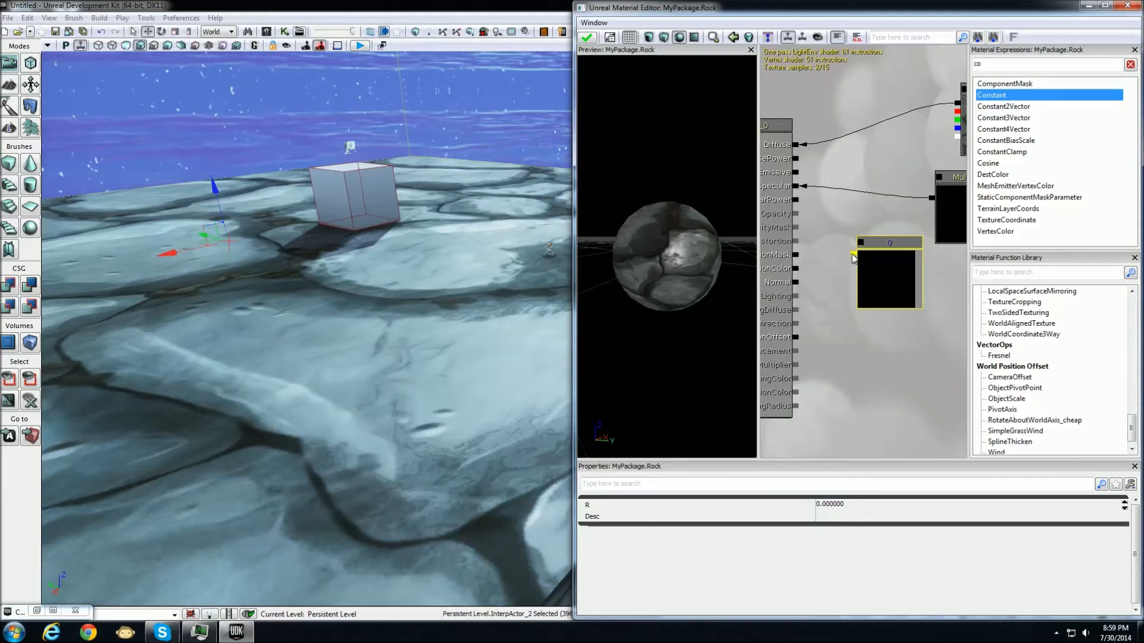
pyautogui.moveTo(853, 253); pyautogui.dragTo(797, 201)
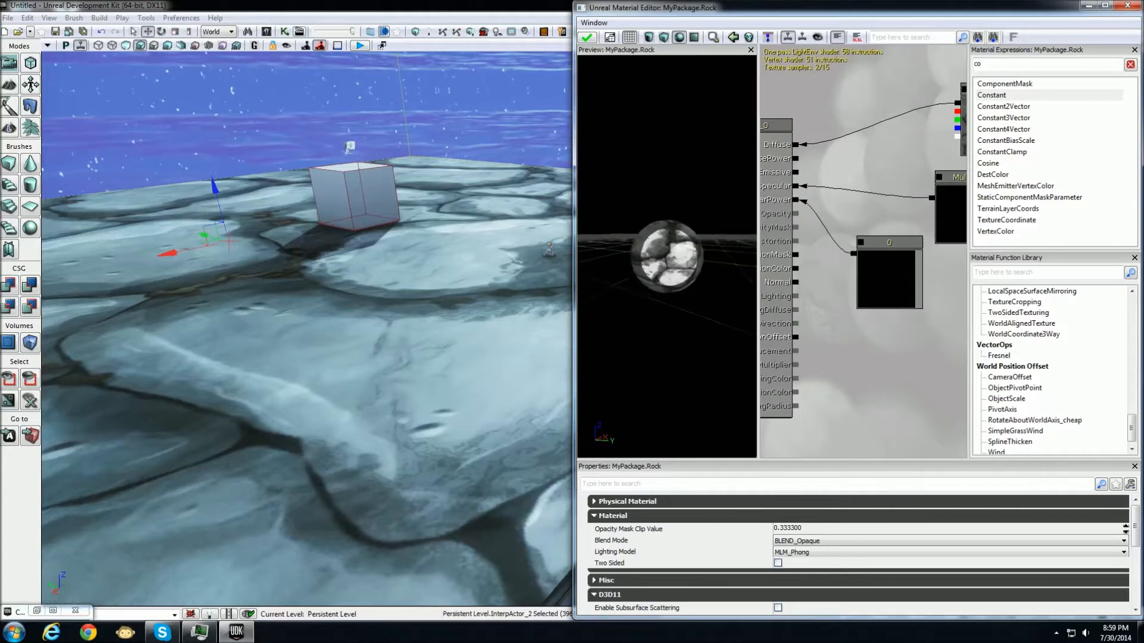
pyautogui.click(587, 37)
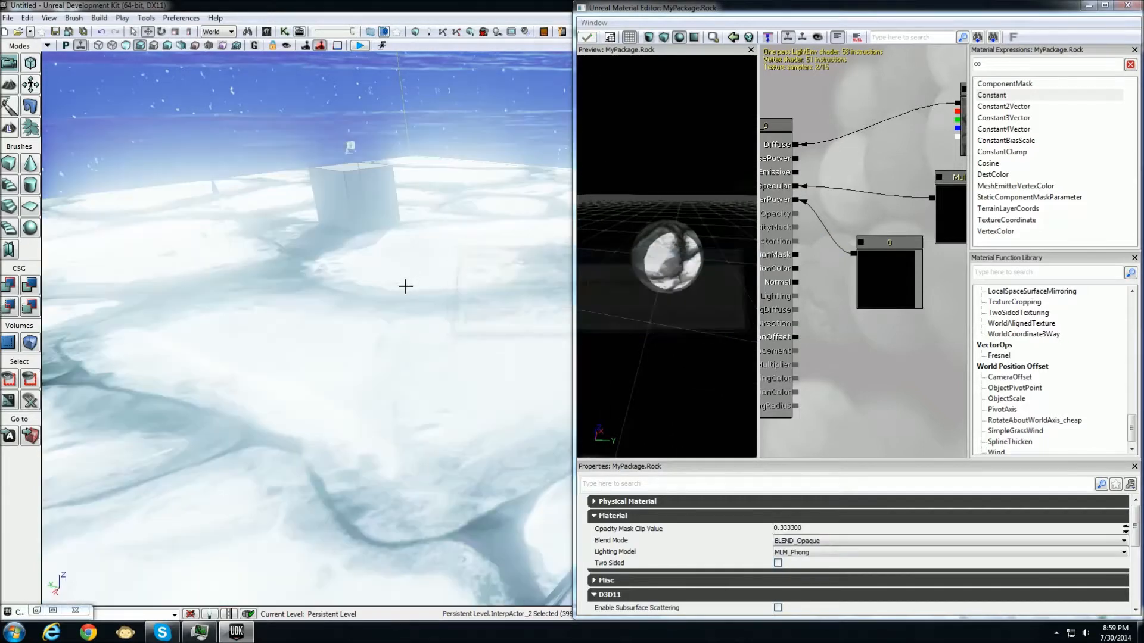
pyautogui.moveTo(405, 287)
pyautogui.mouseDown(button='right')
pyautogui.moveTo(447, 292)
pyautogui.moveTo(435, 244)
pyautogui.moveTo(426, 298)
pyautogui.moveTo(411, 282)
pyautogui.moveTo(395, 291)
pyautogui.mouseUp(button='right')
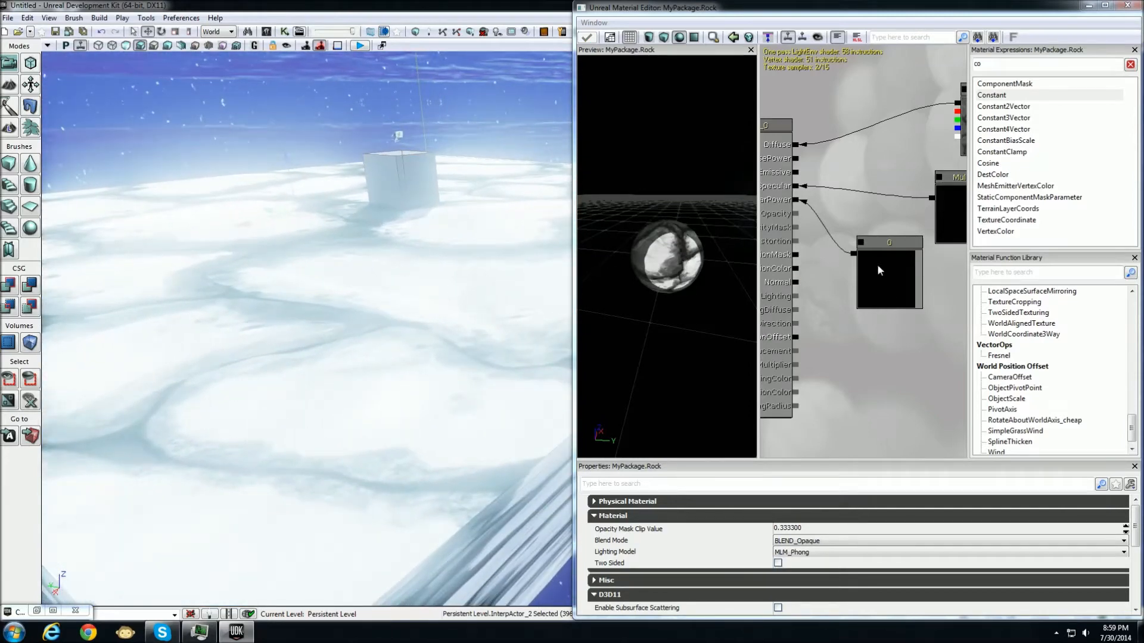
# Set the SpecularPower constant's R value to 200, apply the material and view the floor
pyautogui.click(891, 253)
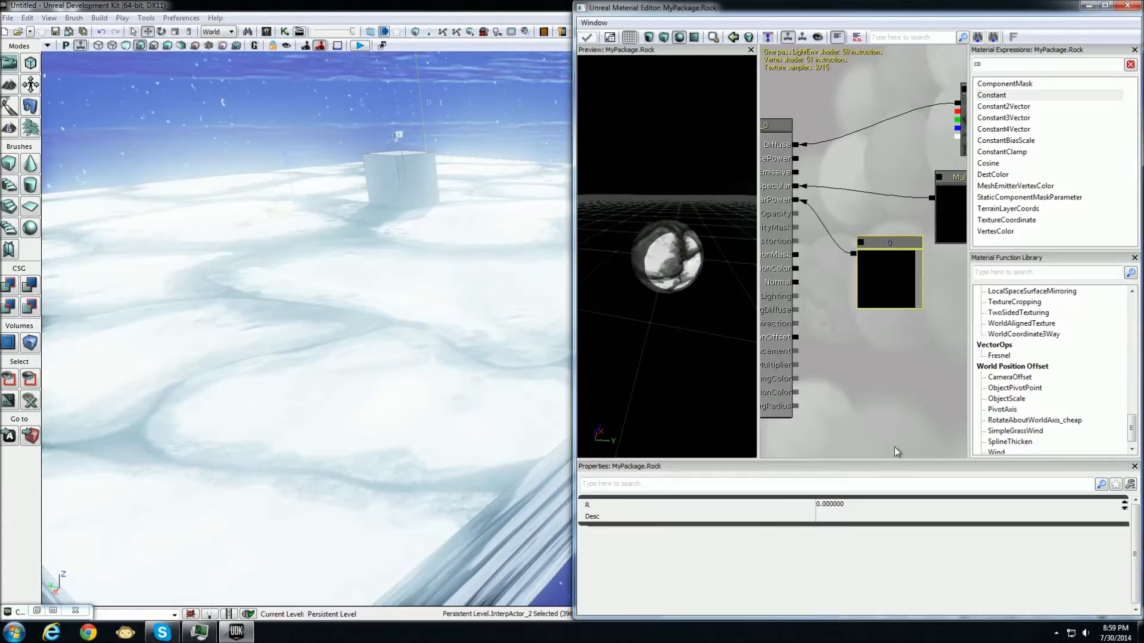
pyautogui.click(861, 505)
pyautogui.write('2')
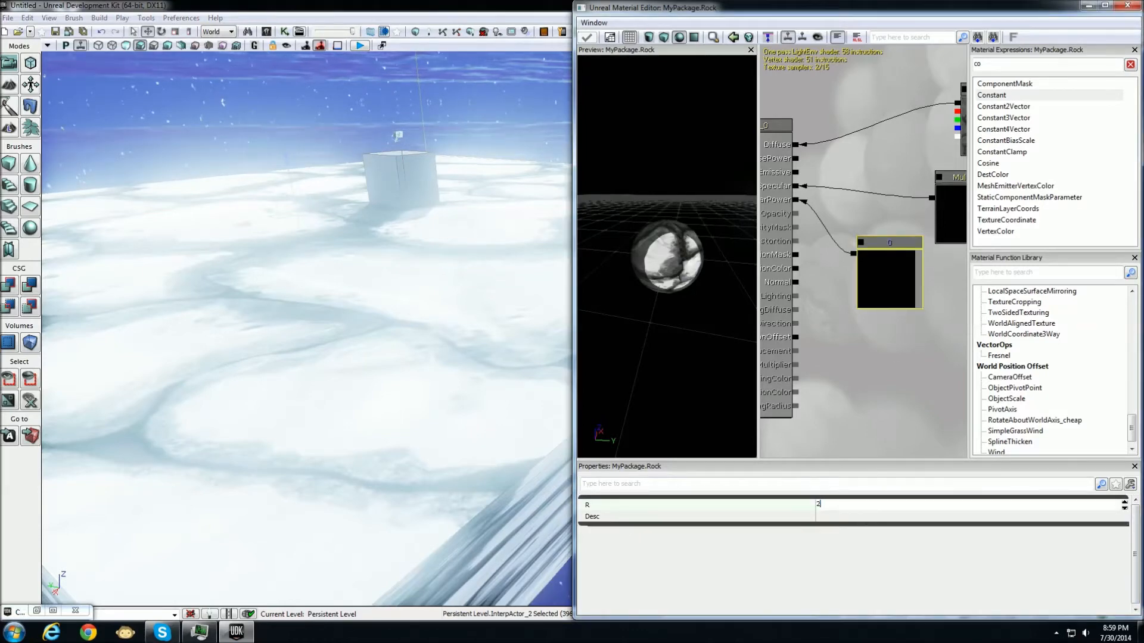
pyautogui.press('Return')
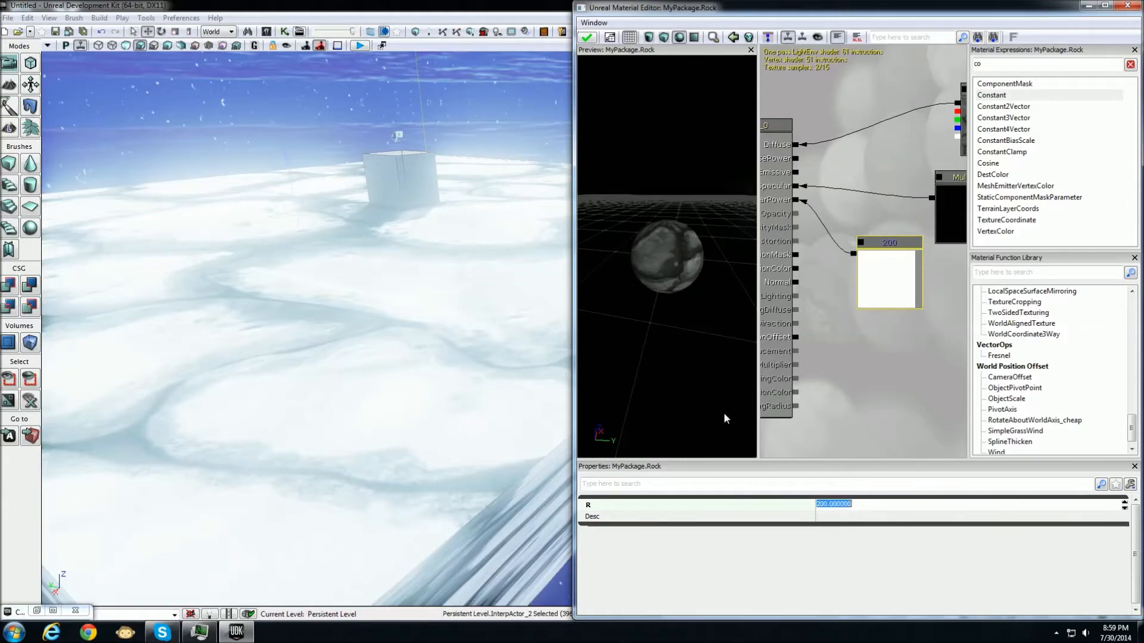
pyautogui.click(587, 37)
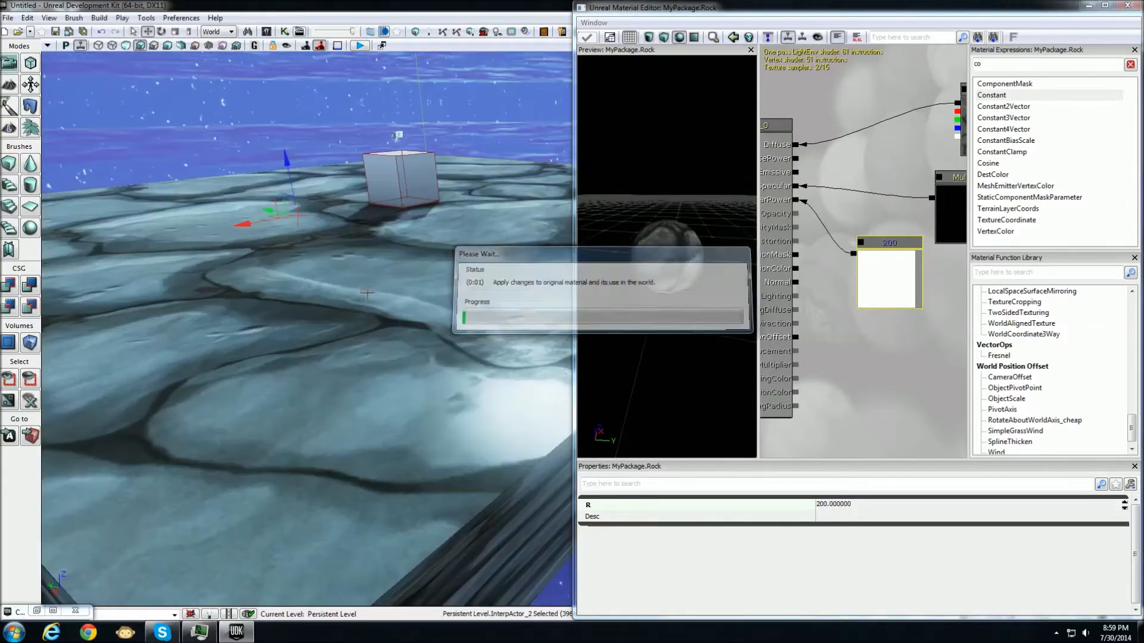
pyautogui.moveTo(367, 293); pyautogui.dragTo(488, 321, button='right')
# Set the SpecularPower constant's R value to 1000, apply the material and view the floor
pyautogui.click(871, 505)
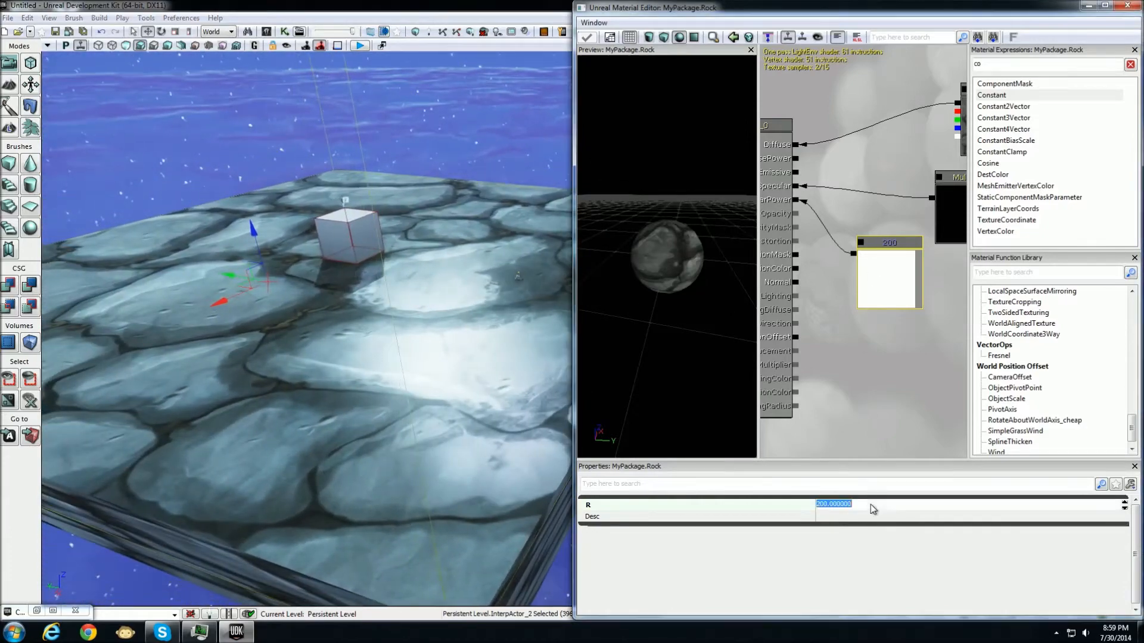
pyautogui.write('10')
pyautogui.press('Return')
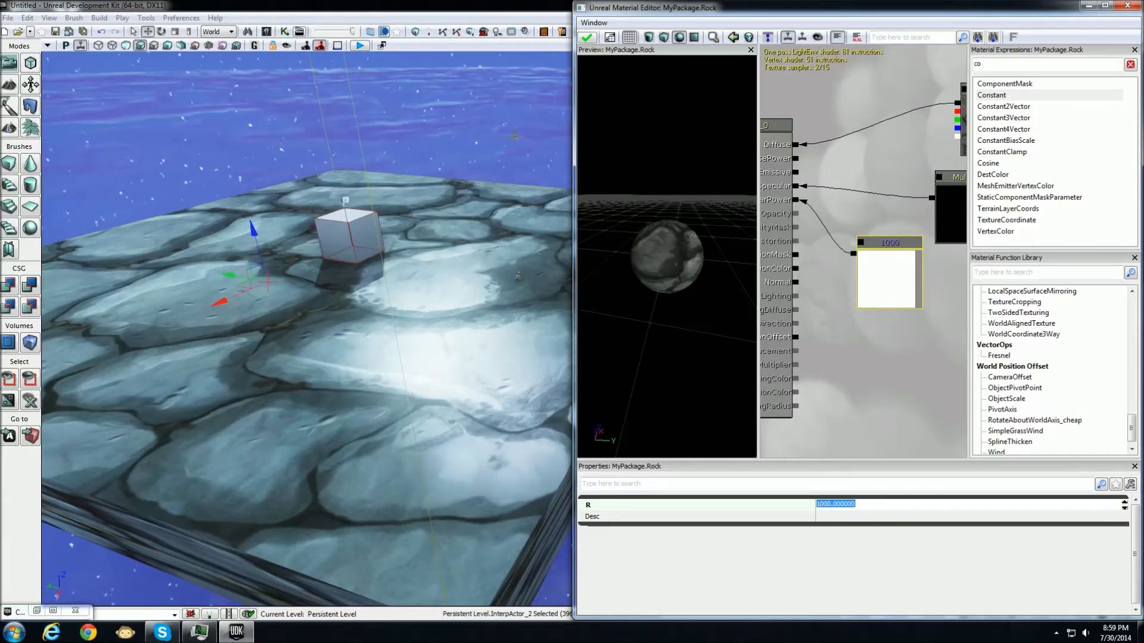
pyautogui.click(586, 37)
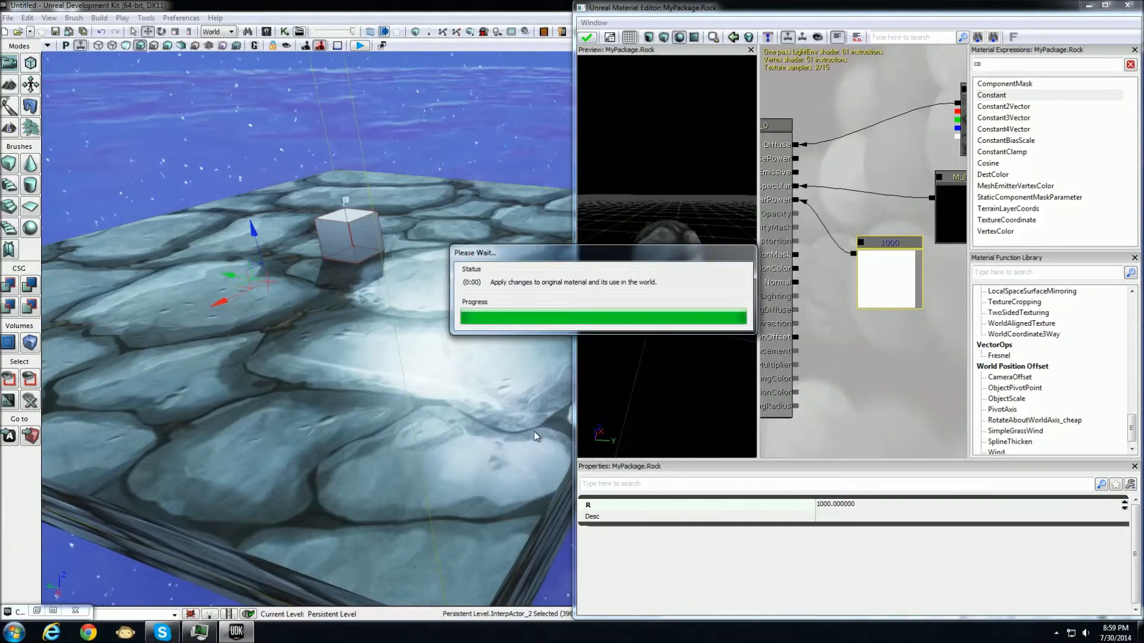
pyautogui.moveTo(471, 432); pyautogui.dragTo(433, 402, button='right')
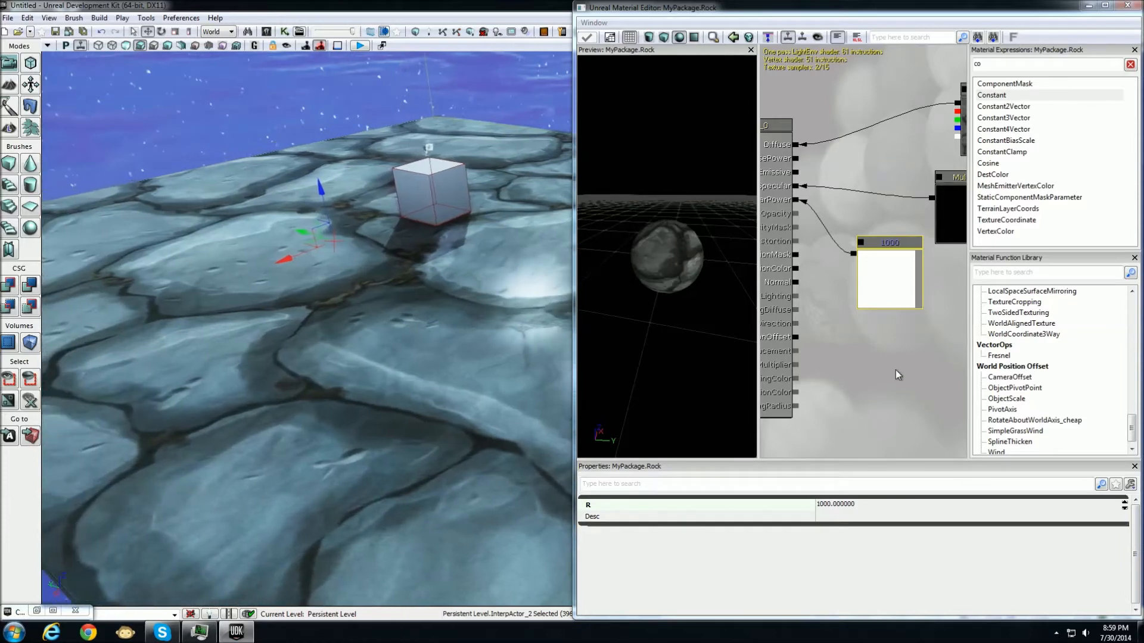
# Reposition the RocksCliff_S texture sample and the 30 constant farther from the material node to open up the graph
pyautogui.moveTo(888, 372); pyautogui.dragTo(843, 290)
pyautogui.scroll(-4, 844, 290)
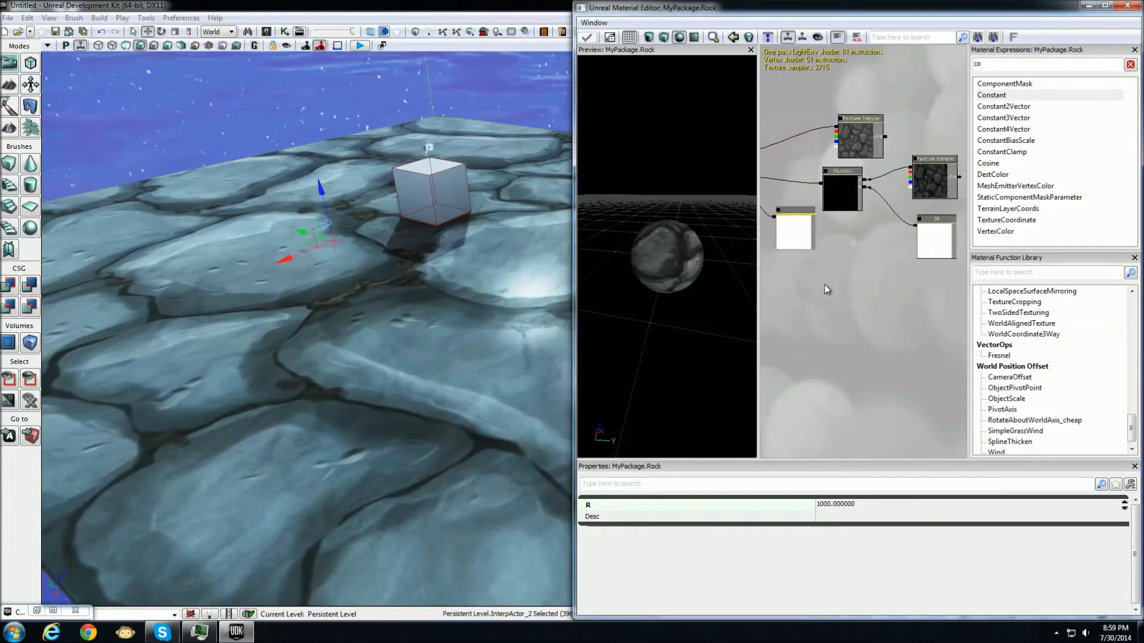
pyautogui.moveTo(911, 259); pyautogui.dragTo(824, 299)
pyautogui.click(888, 188)
pyautogui.moveTo(887, 188); pyautogui.dragTo(922, 177)
pyautogui.click(891, 239)
pyautogui.keyDown('ctrl'); pyautogui.moveTo(891, 239); pyautogui.dragTo(803, 221); pyautogui.keyUp('ctrl')
pyautogui.moveTo(830, 299); pyautogui.dragTo(947, 301)
pyautogui.keyDown('ctrl'); pyautogui.moveTo(946, 234); pyautogui.dragTo(819, 229); pyautogui.keyUp('ctrl')
pyautogui.moveTo(811, 293); pyautogui.dragTo(967, 302)
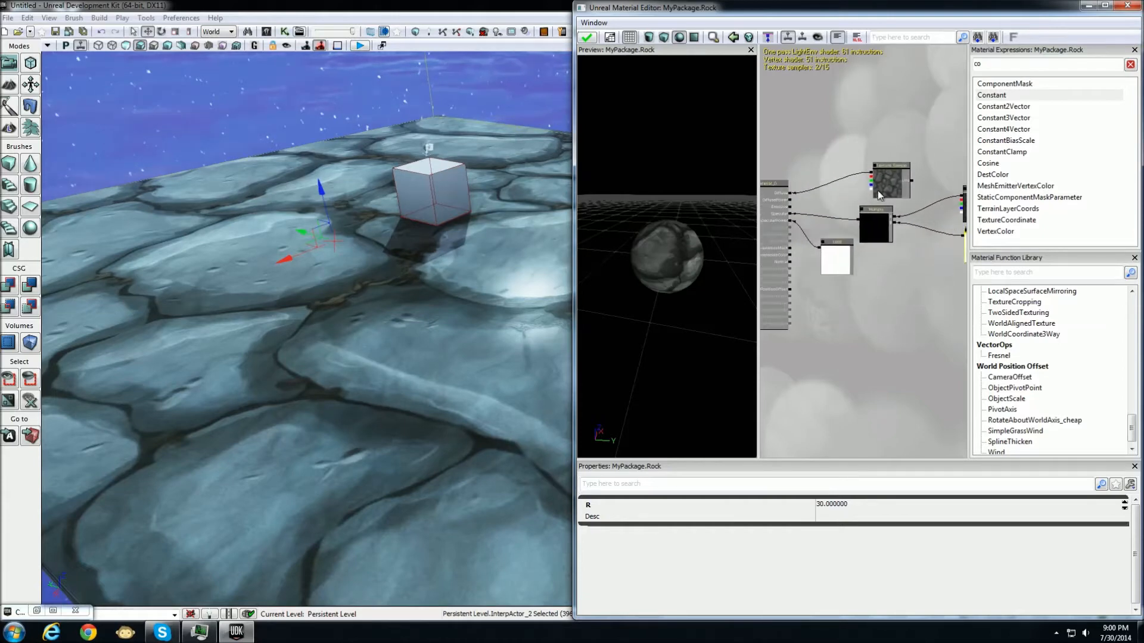
# Shift the Multiply node and the 1000 constant farther from the material node, raising the constant slightly
pyautogui.keyDown('ctrl'); pyautogui.moveTo(868, 214); pyautogui.dragTo(895, 215); pyautogui.keyUp('ctrl')
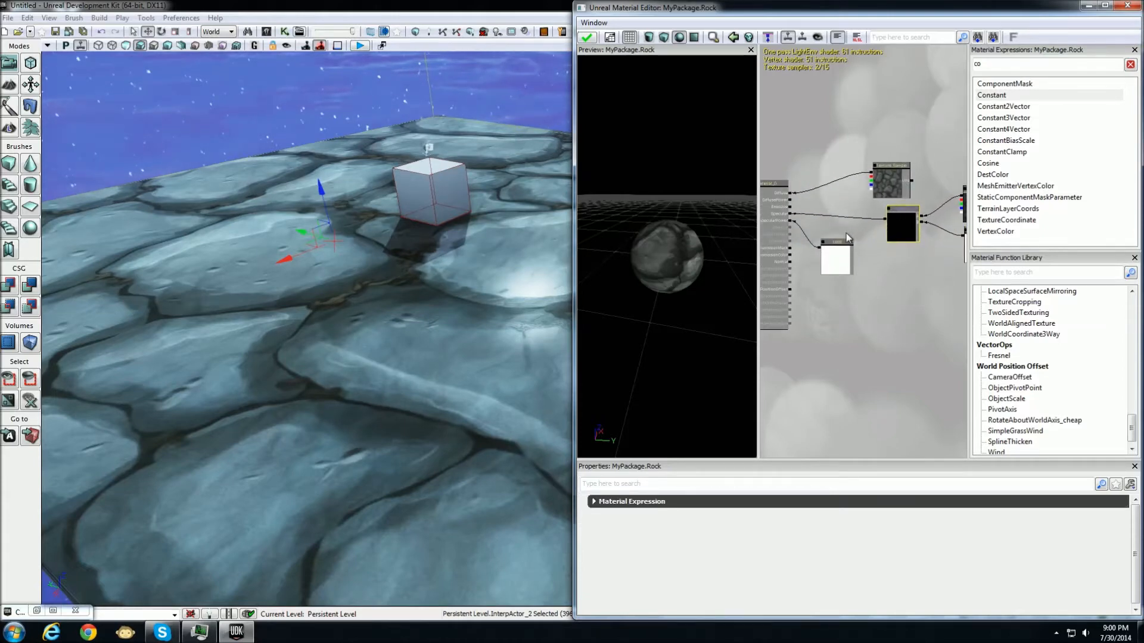
pyautogui.keyDown('ctrl'); pyautogui.moveTo(841, 246); pyautogui.dragTo(868, 233); pyautogui.keyUp('ctrl')
pyautogui.moveTo(885, 329); pyautogui.dragTo(900, 269)
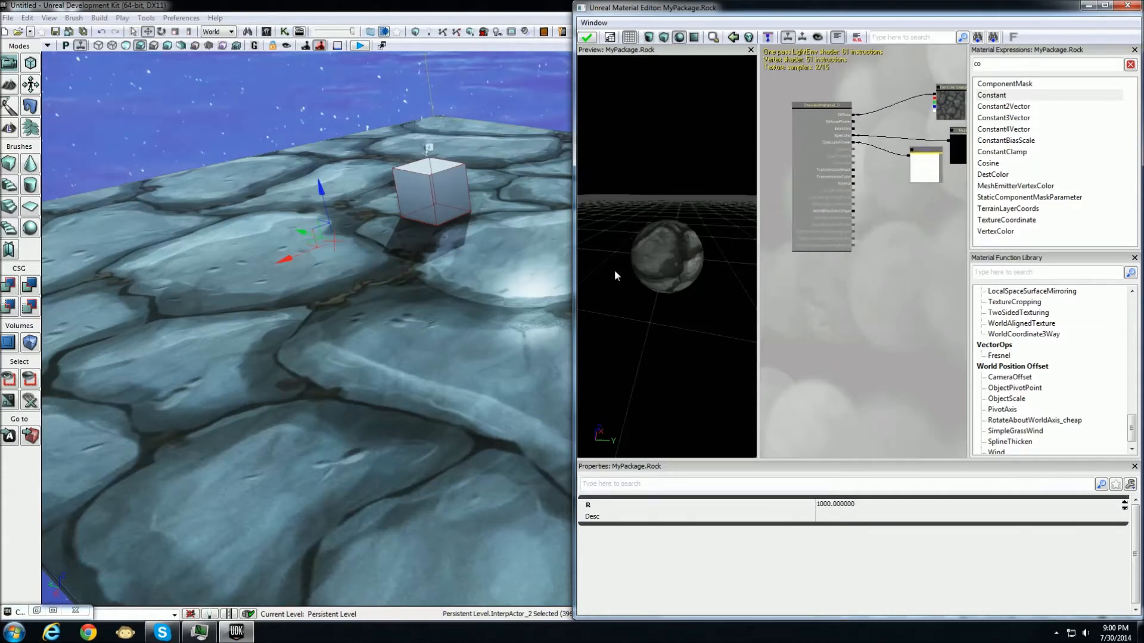
# Add the RocksCliff_N texture from the Content Browser to the graph as a sample below the 1000 constant, then minimize the browser
pyautogui.click(53, 612)
pyautogui.click(502, 249)
pyautogui.moveTo(502, 249); pyautogui.dragTo(835, 233)
pyautogui.moveTo(931, 207); pyautogui.dragTo(931, 207)
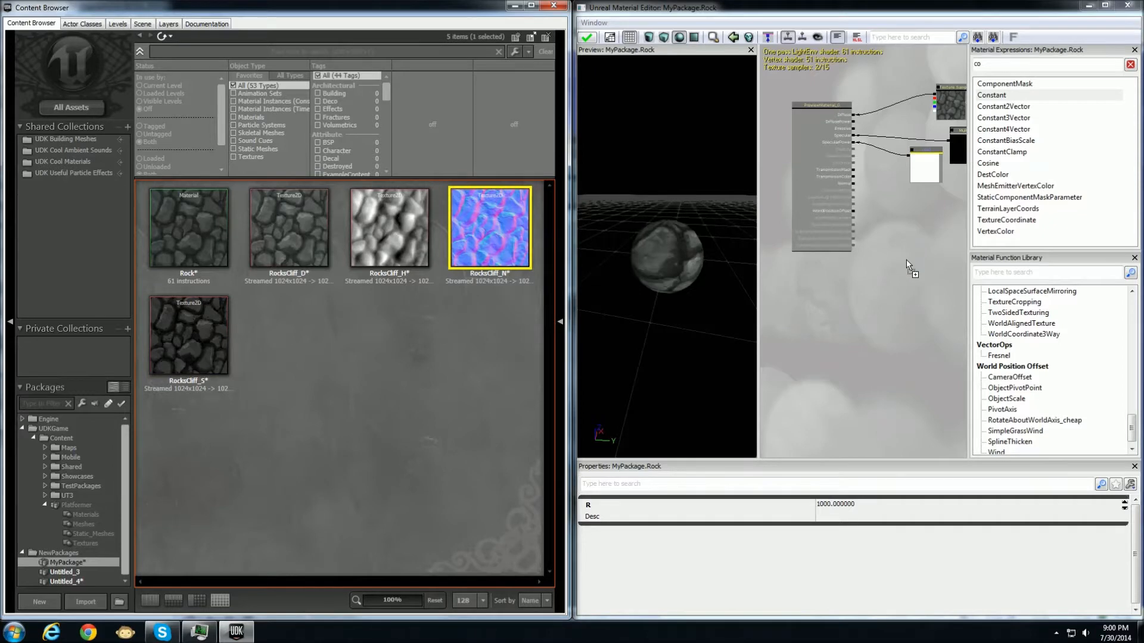
pyautogui.moveTo(903, 267); pyautogui.dragTo(749, 297)
pyautogui.moveTo(810, 276); pyautogui.dragTo(905, 307)
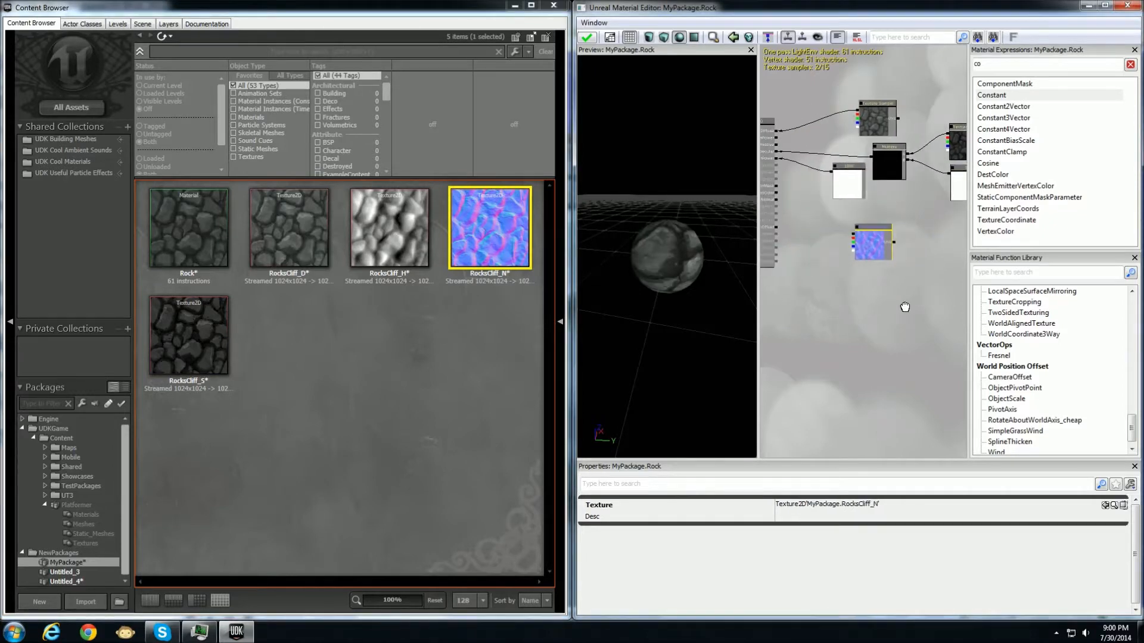
pyautogui.click(515, 6)
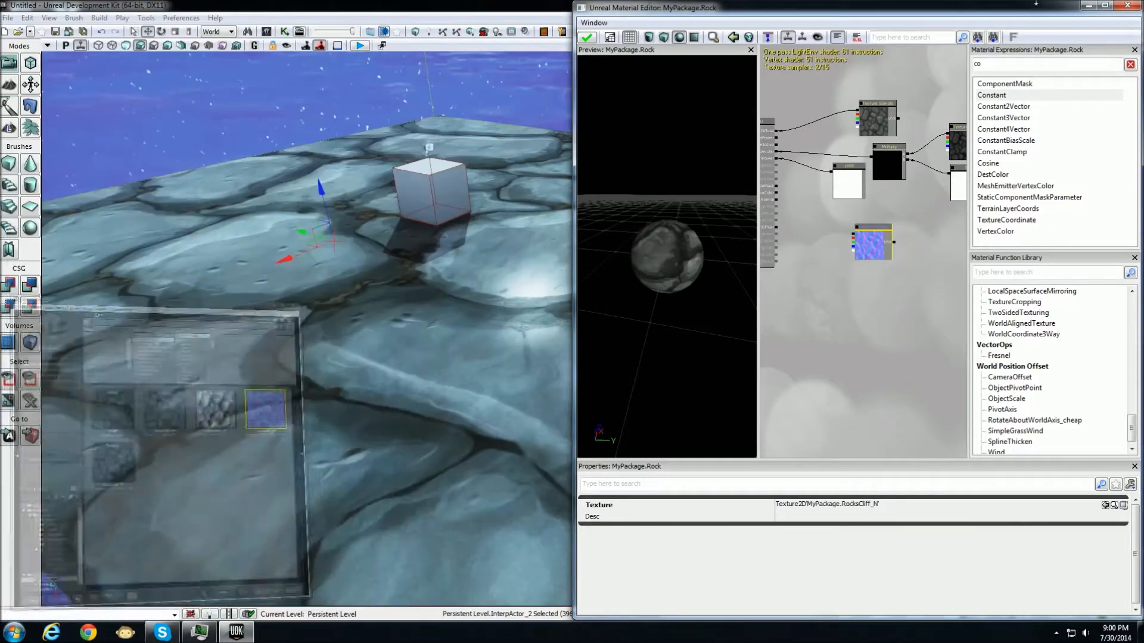
# Maximize the Material Editor and connect the RocksCliff_N sample's colour output to the material's Normal input
pyautogui.click(1104, 8)
pyautogui.scroll(4, 495, 297)
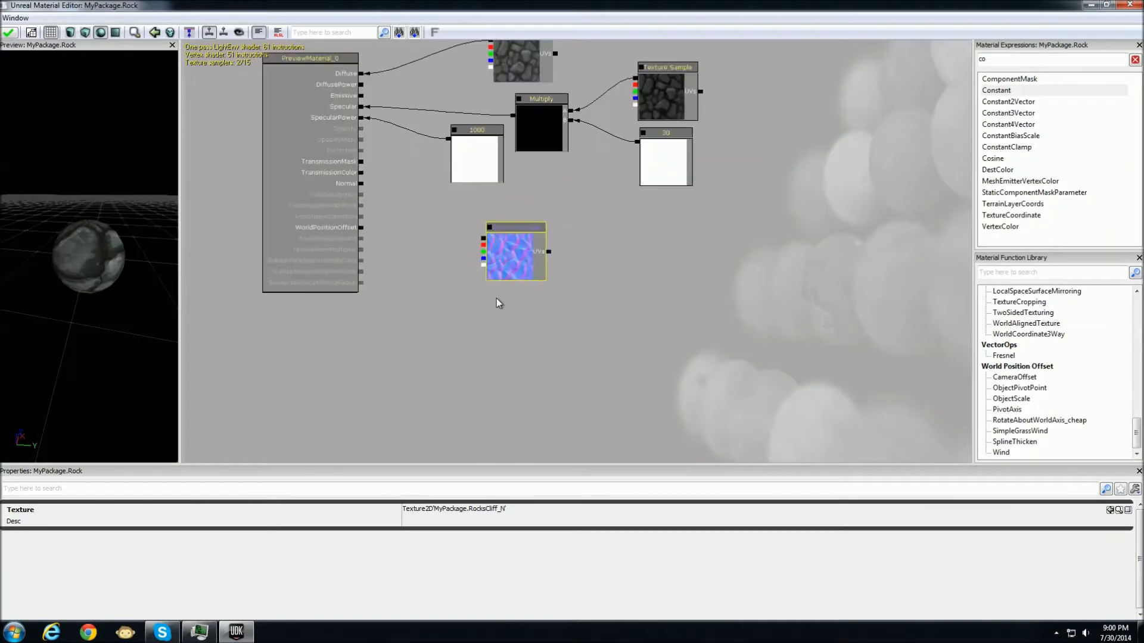
pyautogui.moveTo(491, 297); pyautogui.dragTo(554, 360)
pyautogui.moveTo(582, 275); pyautogui.dragTo(392, 217)
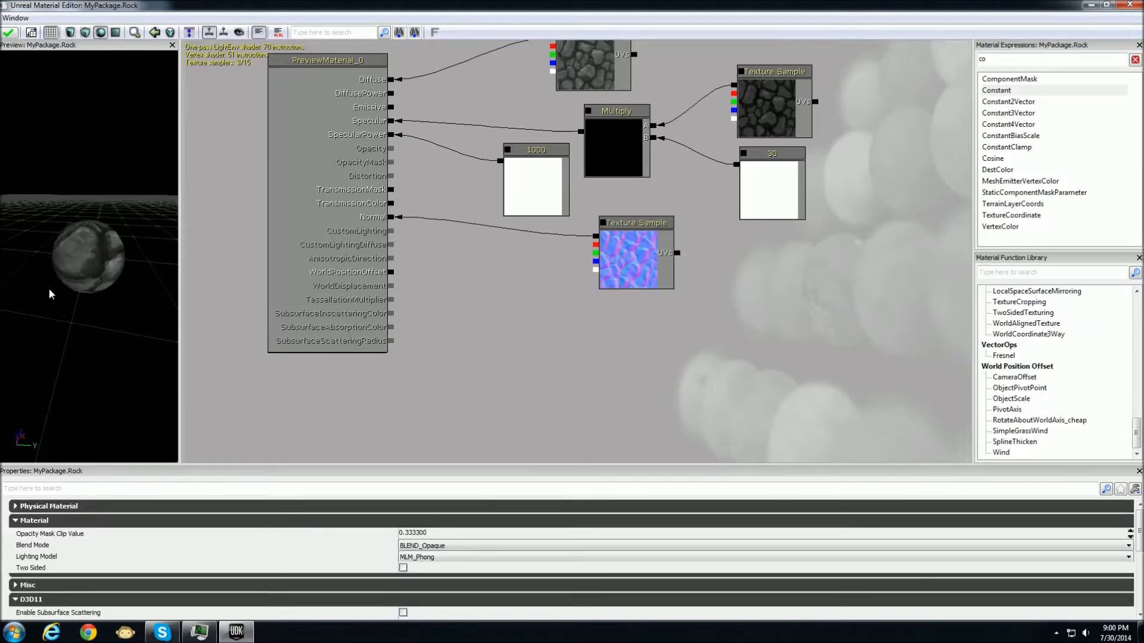
# Examine the normal map's effect on the preview sphere, disconnecting and reconnecting the RocksCliff_N sample at the Normal input for comparison
pyautogui.moveTo(85, 267); pyautogui.dragTo(59, 250)
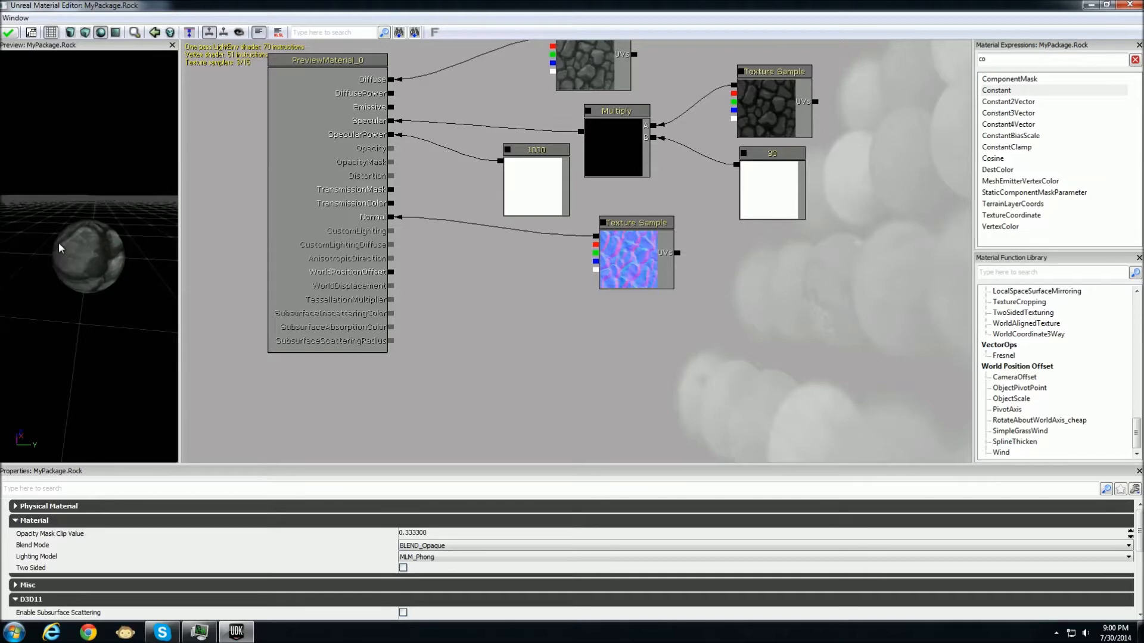
pyautogui.moveTo(77, 249); pyautogui.dragTo(87, 260, button='right')
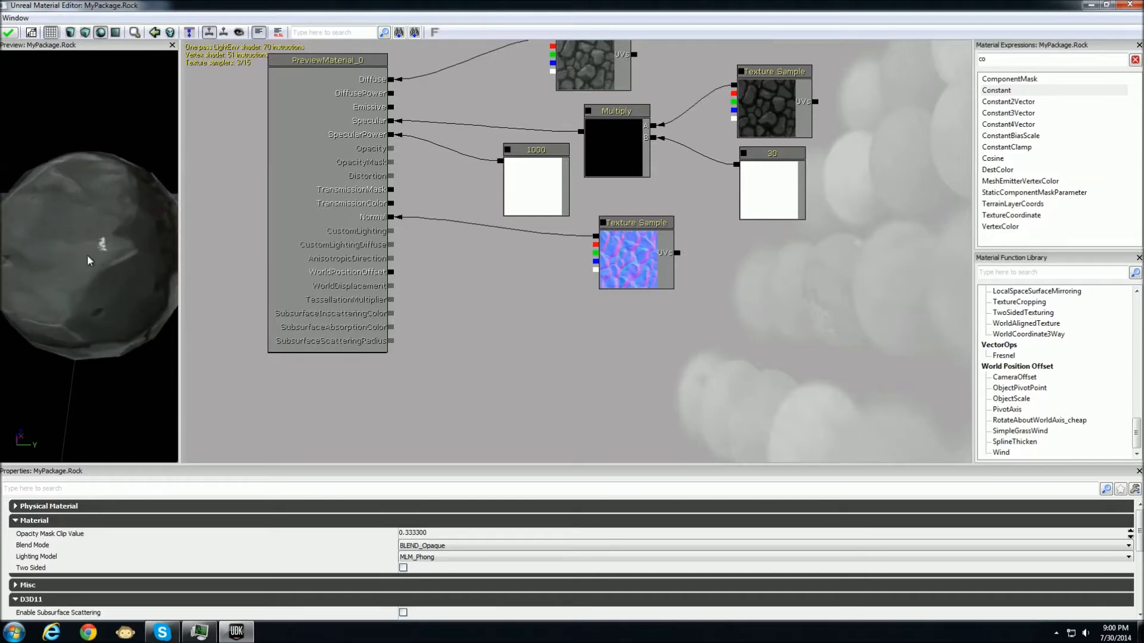
pyautogui.moveTo(115, 263); pyautogui.dragTo(67, 270)
pyautogui.moveTo(100, 285); pyautogui.dragTo(99, 275, button='right')
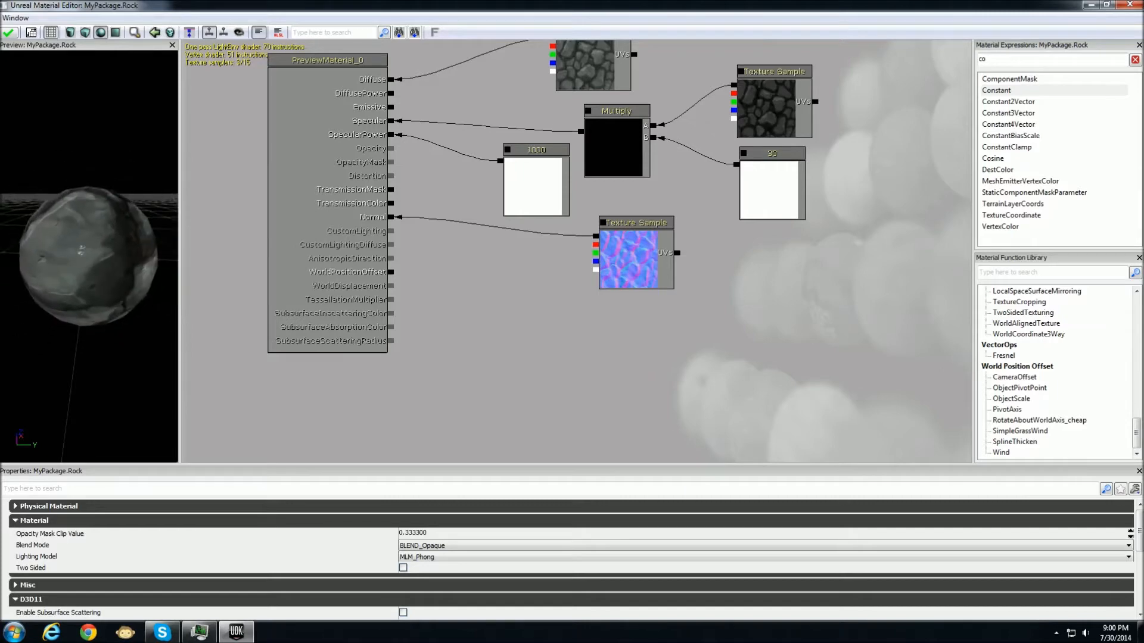
pyautogui.keyDown('alt'); pyautogui.click(393, 218); pyautogui.keyUp('alt')
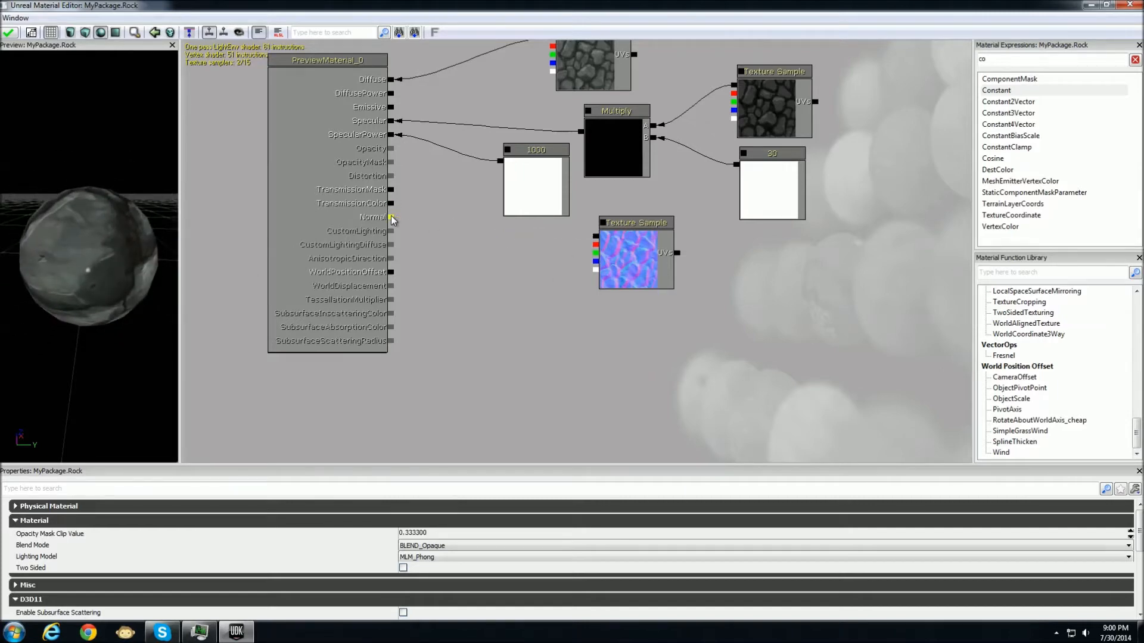
pyautogui.moveTo(595, 239); pyautogui.dragTo(392, 218)
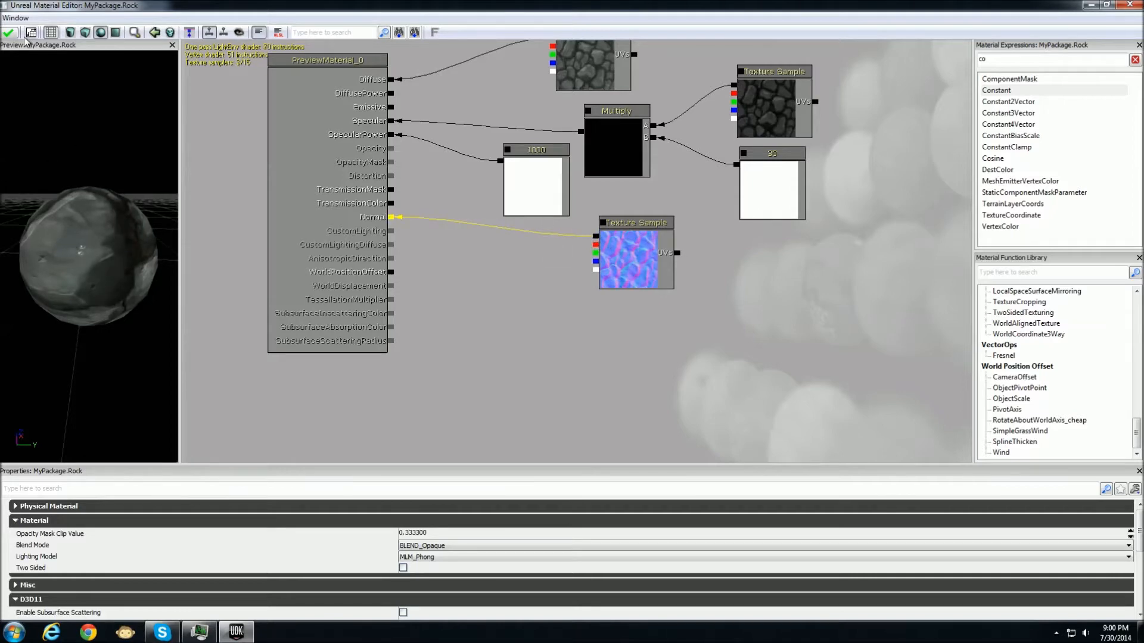
# Restore the Material Editor window beside the level viewport and apply the Rock material with its normal map to the floor
pyautogui.moveTo(147, 5); pyautogui.dragTo(838, 62)
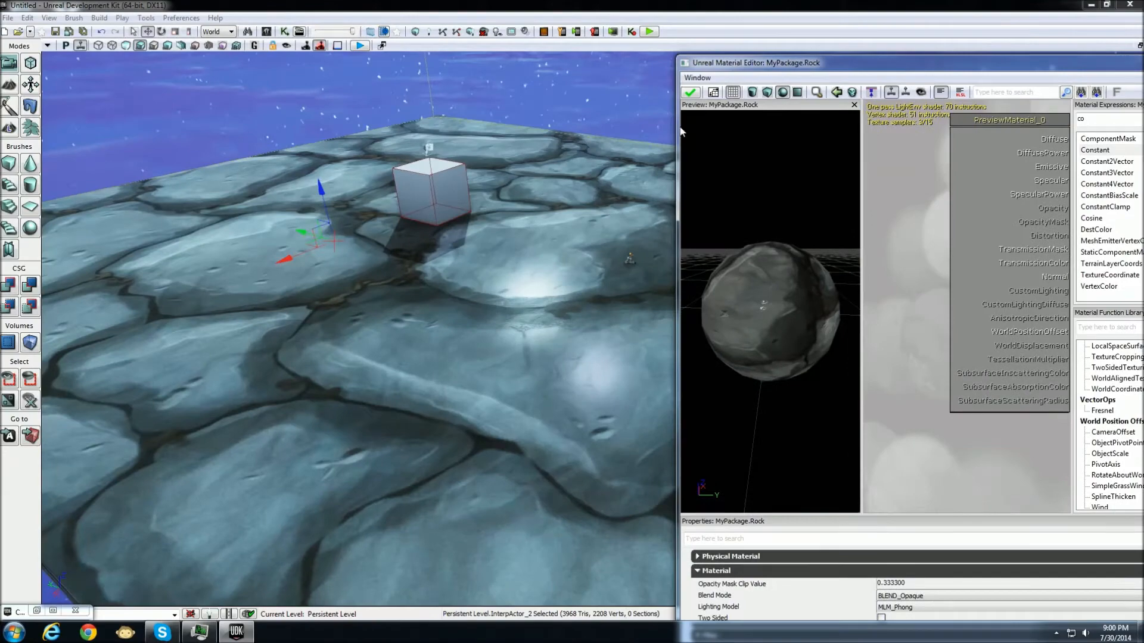
pyautogui.click(690, 93)
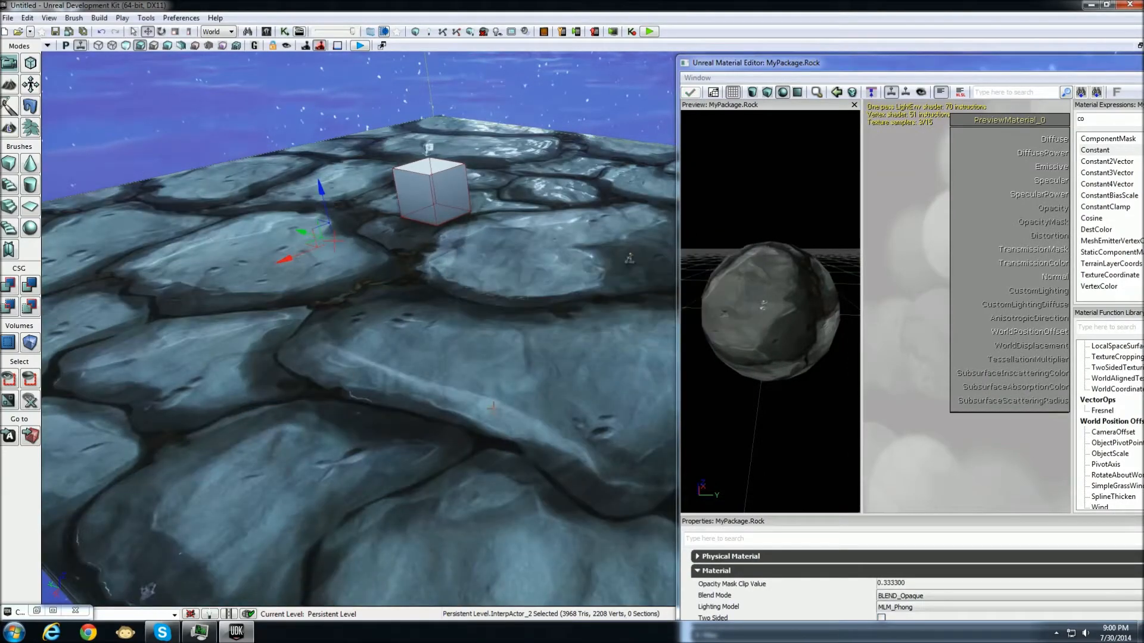
pyautogui.moveTo(494, 408); pyautogui.dragTo(471, 388, button='right')
# Compare the floor without and with the normal map by disconnecting the Normal input and reconnecting it, applying the material each time
pyautogui.moveTo(924, 248); pyautogui.dragTo(838, 203)
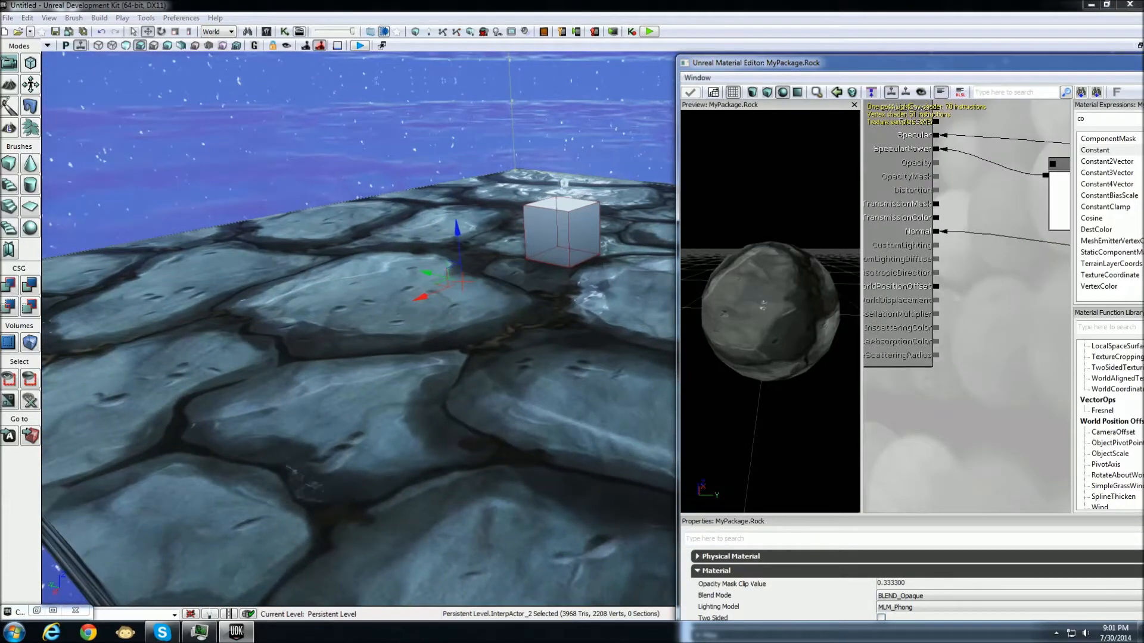
pyautogui.moveTo(1038, 292); pyautogui.dragTo(988, 281)
pyautogui.keyDown('alt'); pyautogui.click(888, 221); pyautogui.keyUp('alt')
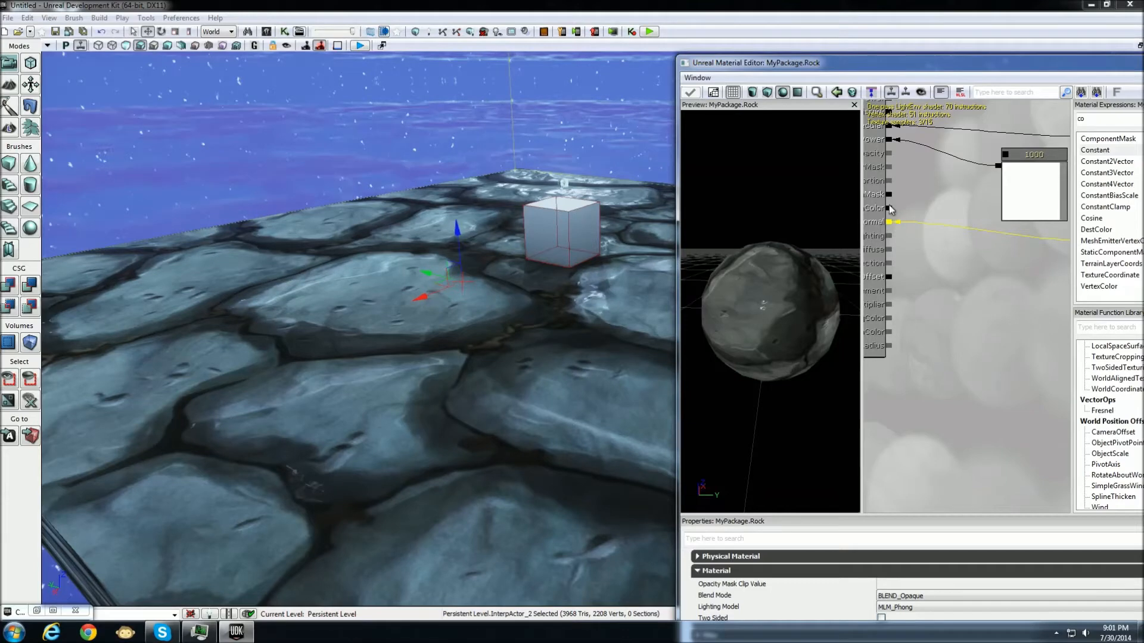
pyautogui.click(690, 92)
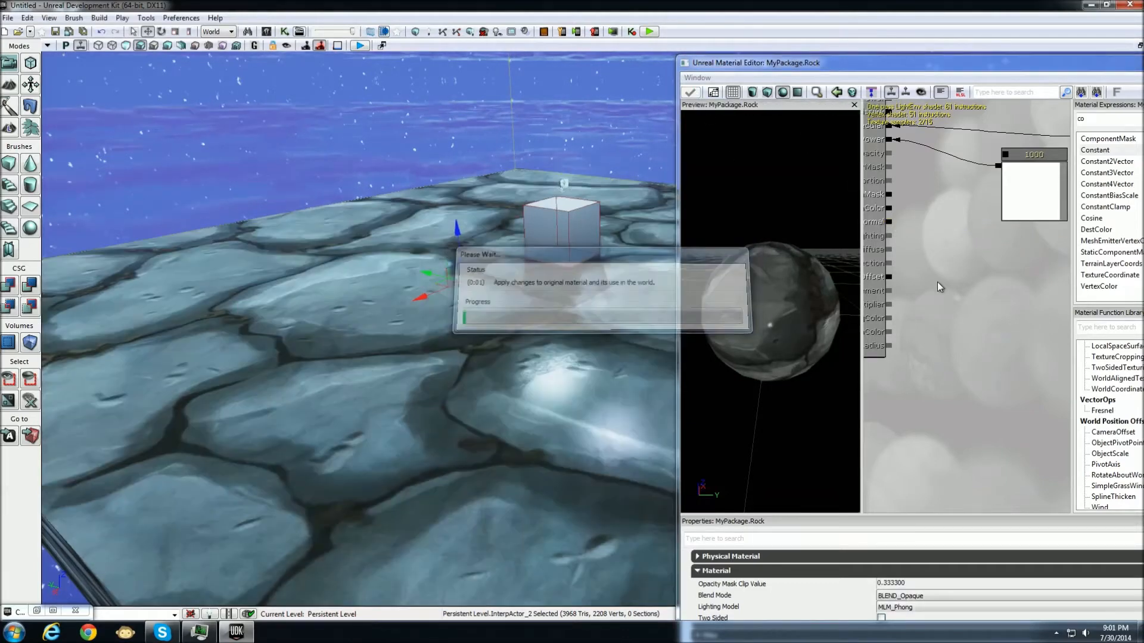
pyautogui.moveTo(991, 325); pyautogui.dragTo(983, 260)
pyautogui.scroll(-3, 962, 253)
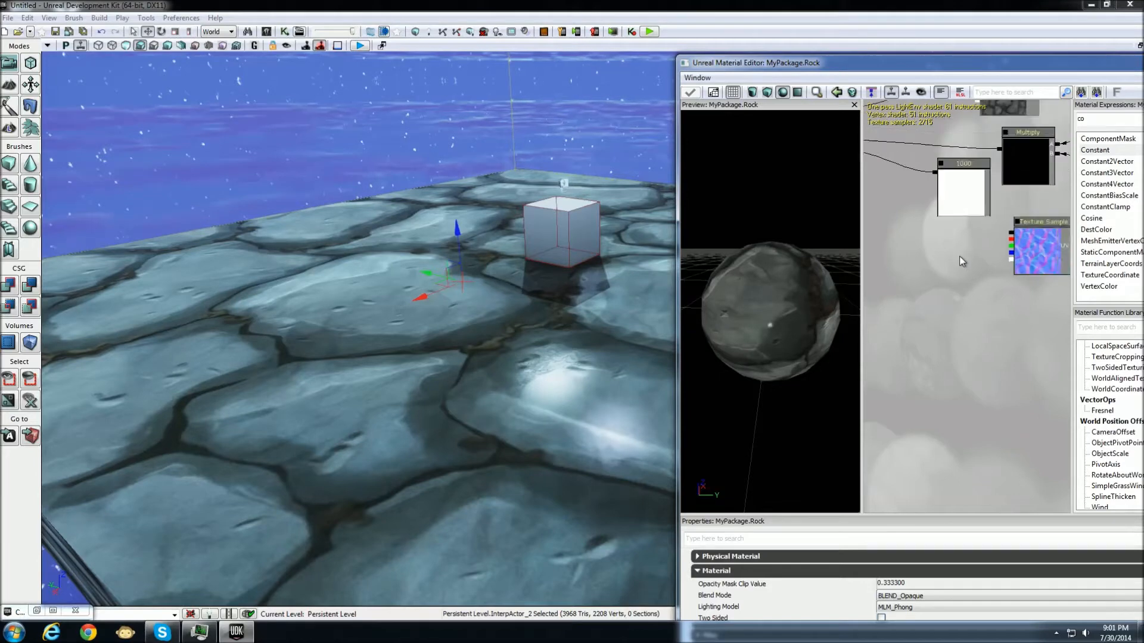
pyautogui.moveTo(960, 267); pyautogui.dragTo(901, 254)
pyautogui.click(691, 93)
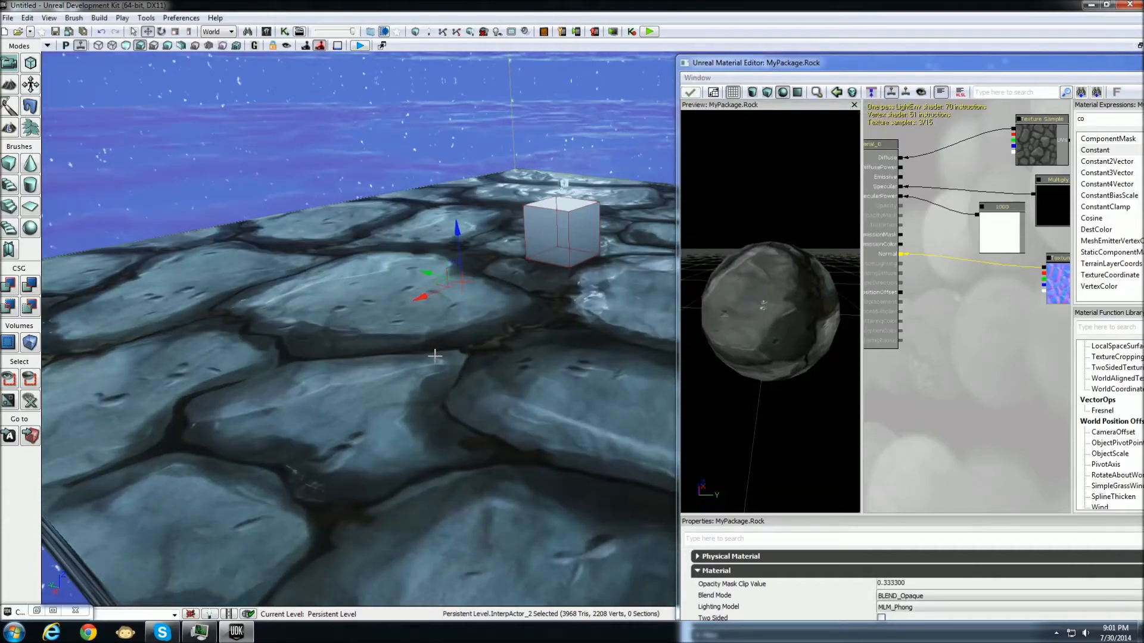
pyautogui.moveTo(435, 355); pyautogui.dragTo(369, 334, button='right')
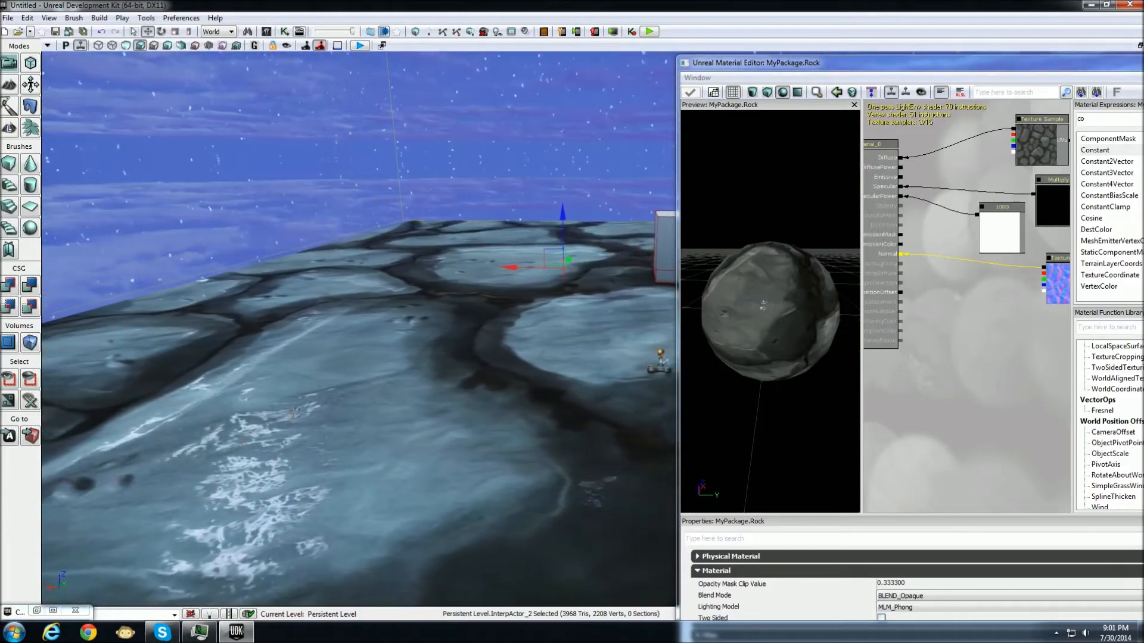
pyautogui.moveTo(290, 376); pyautogui.dragTo(393, 405, button='right')
# Maximize the Material Editor and bring the whole Rock node graph into view
pyautogui.scroll(-5, 920, 371)
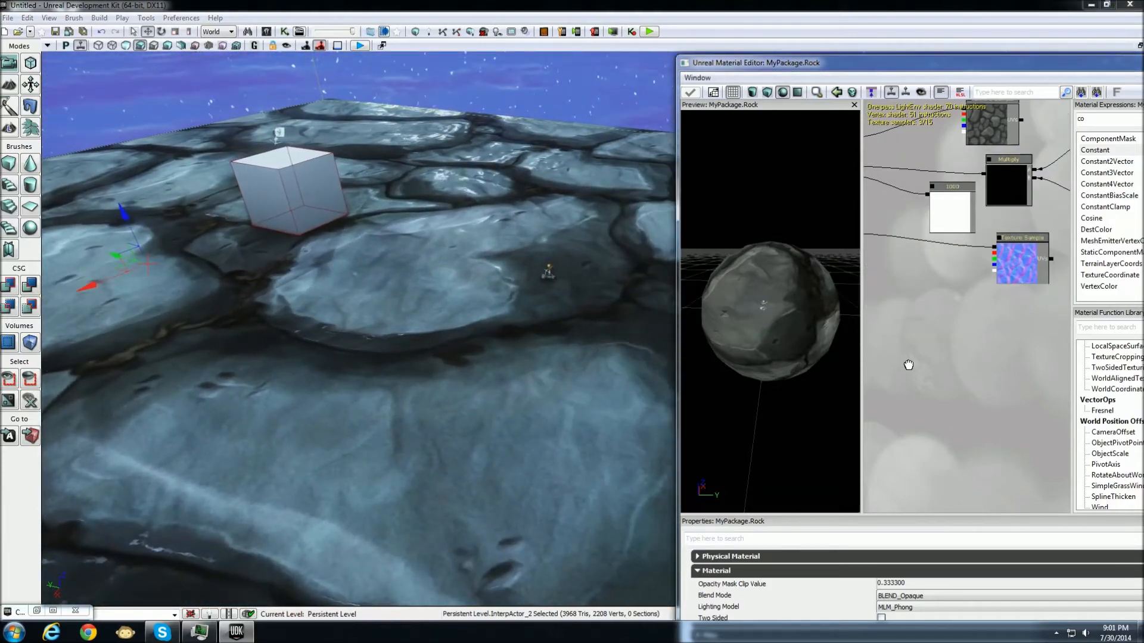
pyautogui.scroll(2, 966, 369)
pyautogui.moveTo(933, 384); pyautogui.dragTo(983, 309)
pyautogui.doubleClick(1101, 68)
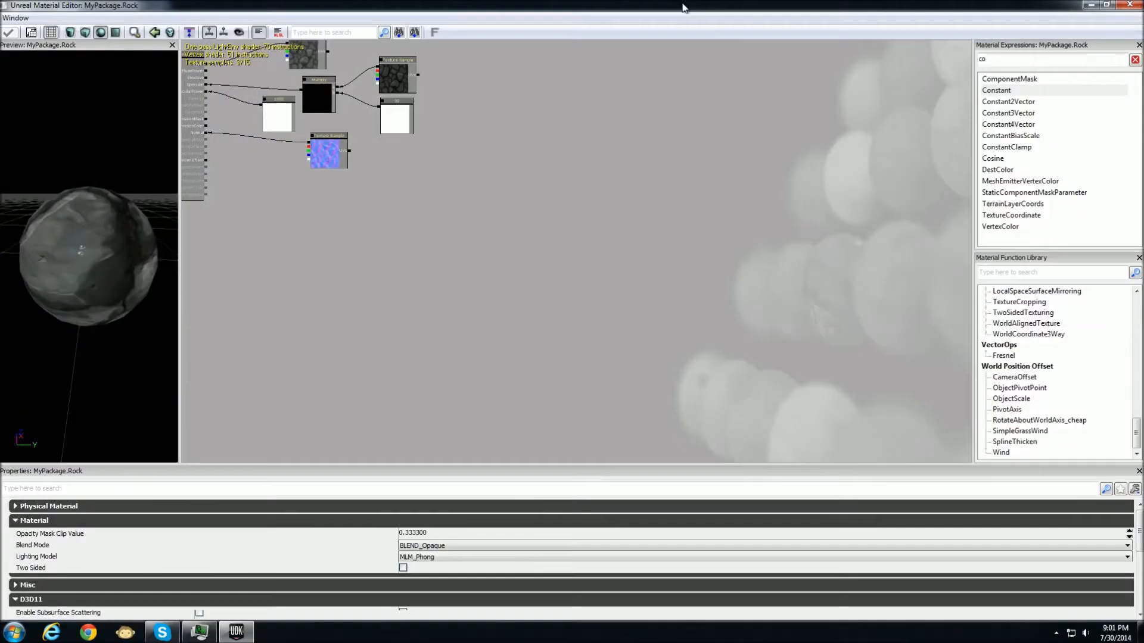
pyautogui.moveTo(392, 109); pyautogui.dragTo(573, 304)
pyautogui.scroll(3, 480, 304)
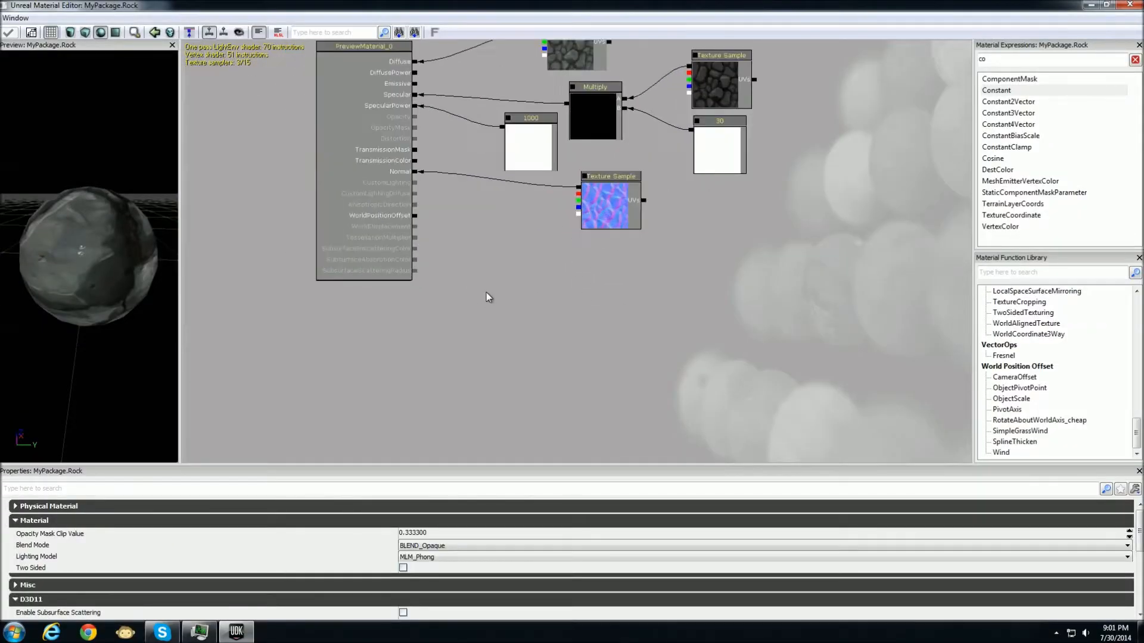
pyautogui.moveTo(480, 304); pyautogui.dragTo(490, 352)
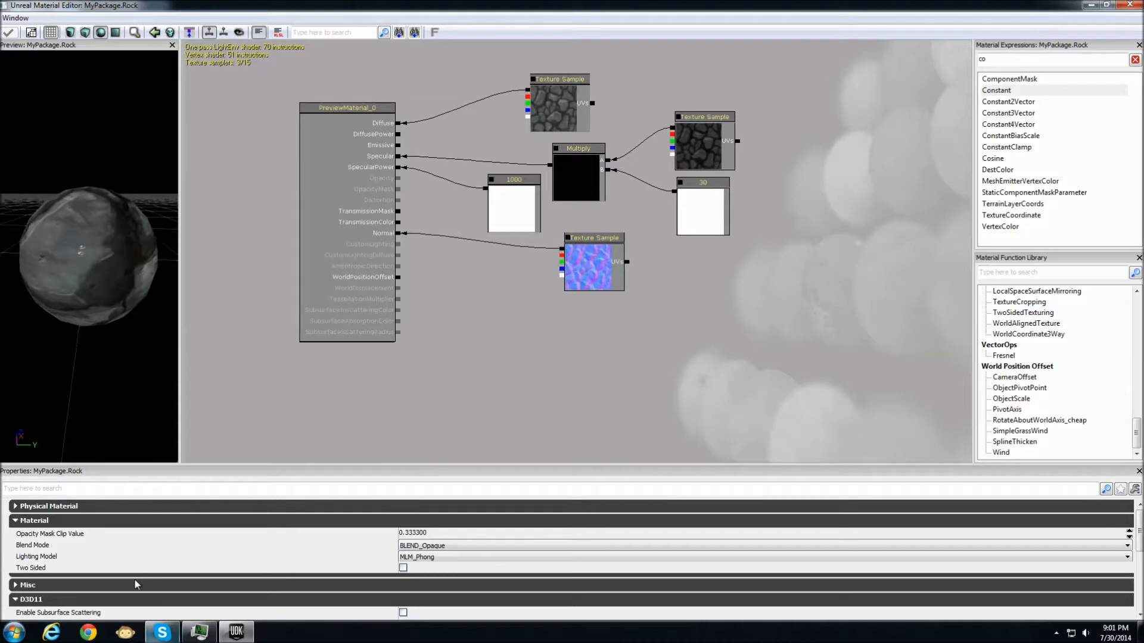
# Set the Rock material's D3D11 tessellation mode to MTM_FlatTessellation
pyautogui.scroll(-4, 2, 533)
pyautogui.scroll(3, 5, 541)
pyautogui.moveTo(368, 393); pyautogui.dragTo(475, 323)
pyautogui.scroll(-4, 8, 566)
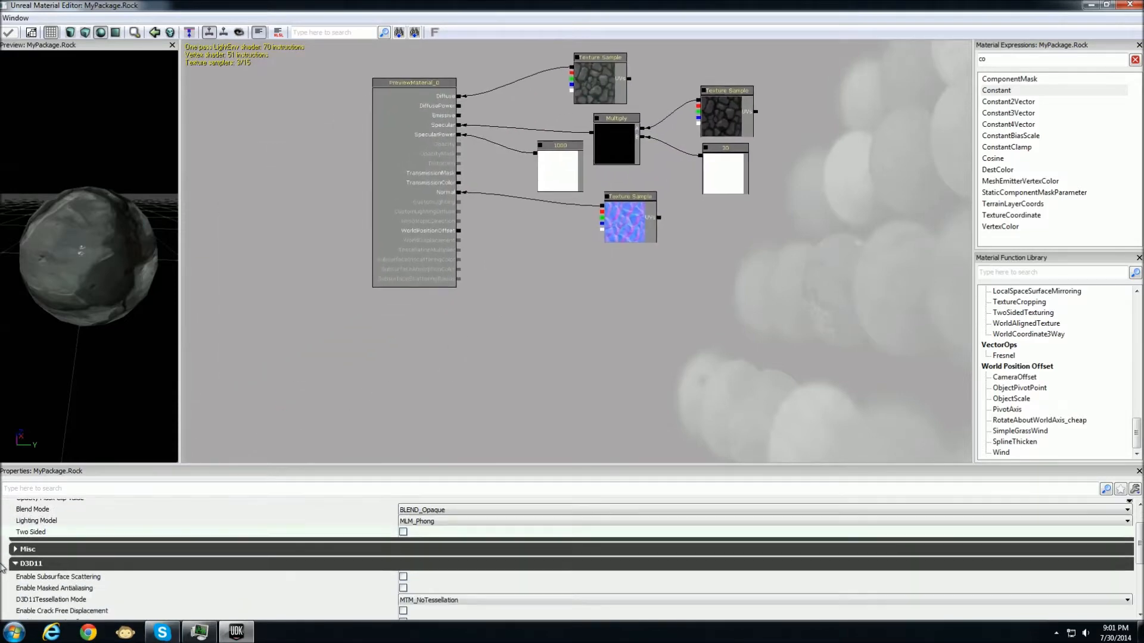
pyautogui.click(462, 564)
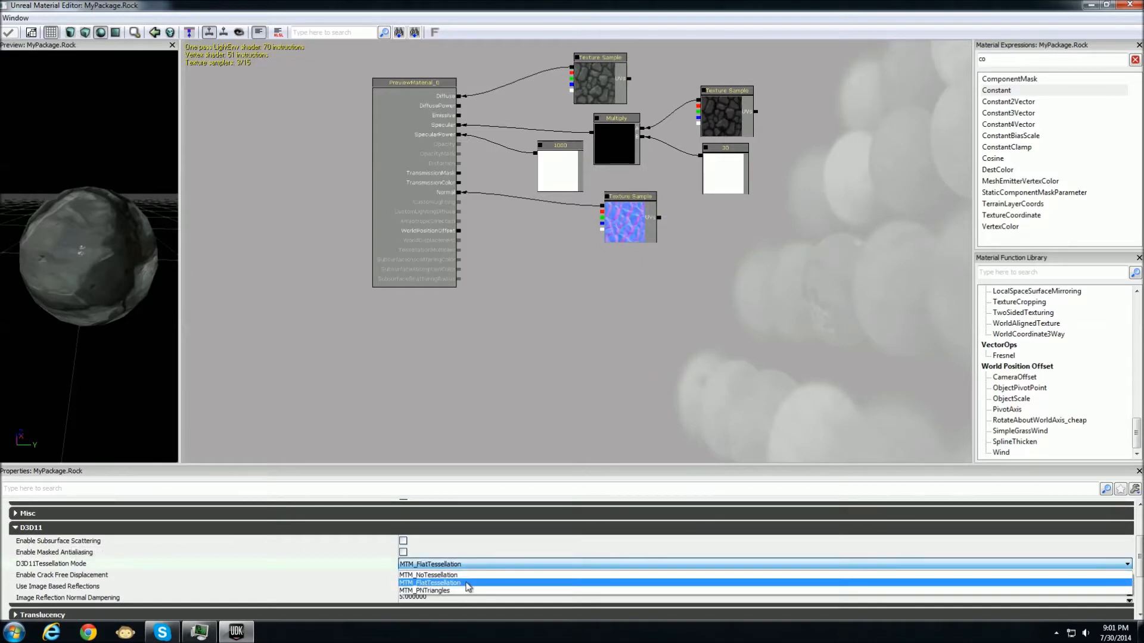
pyautogui.click(445, 582)
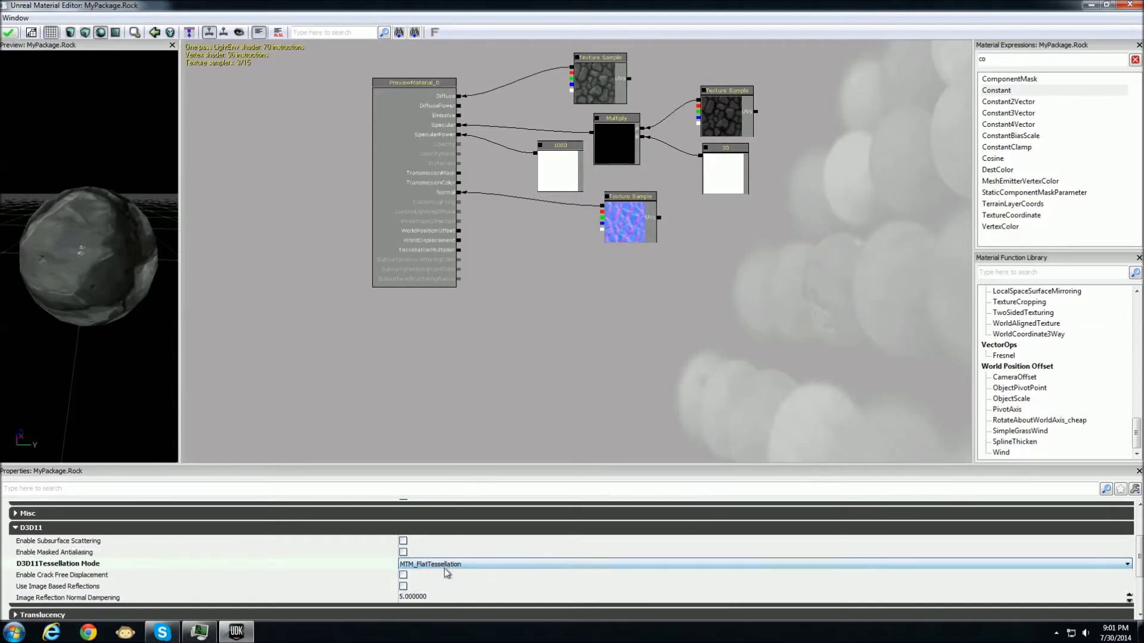
pyautogui.moveTo(493, 327)
pyautogui.mouseDown()
pyautogui.moveTo(517, 381)
pyautogui.moveTo(503, 313)
pyautogui.mouseUp()
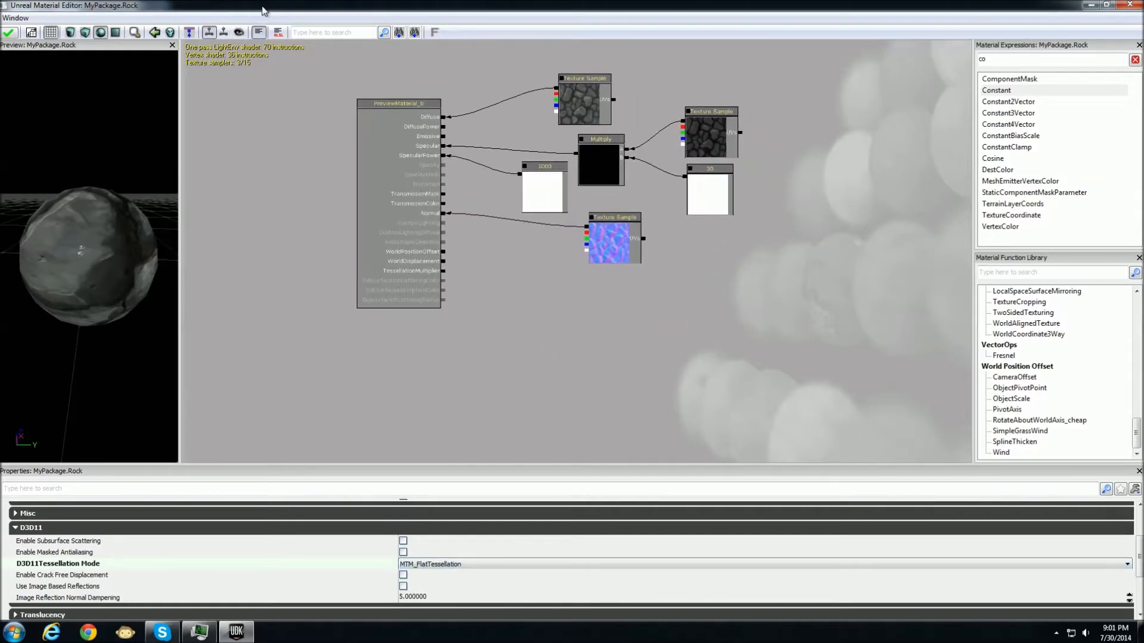
# Add the RocksCliff_H texture from the Content Browser as a sample below the normal map sample, then minimize the browser
pyautogui.doubleClick(263, 10)
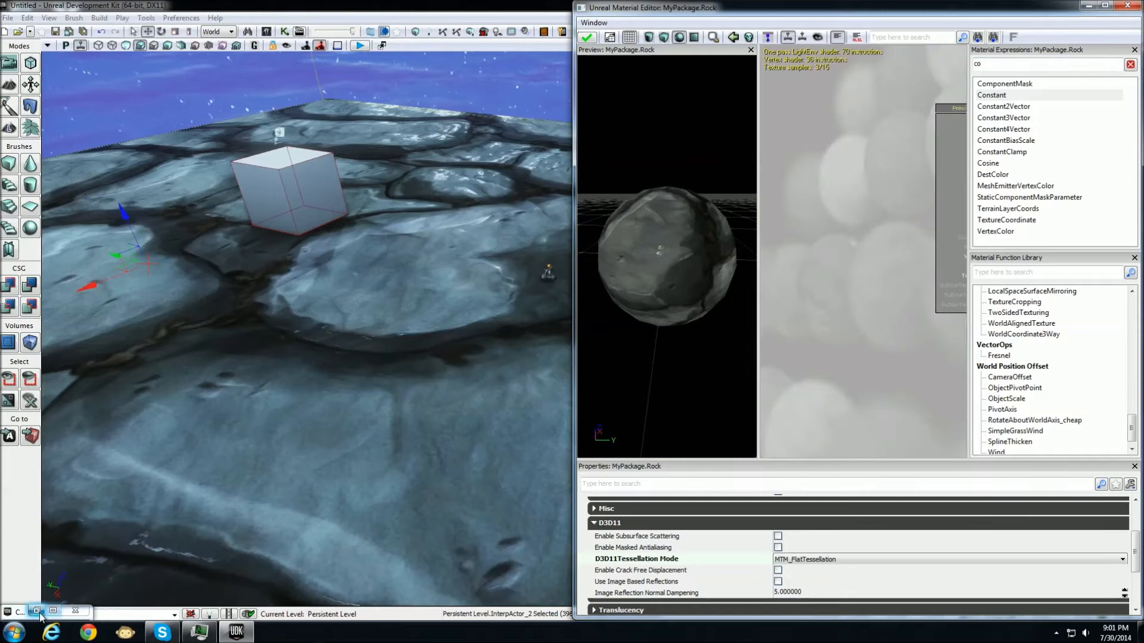
pyautogui.click(36, 611)
pyautogui.click(365, 224)
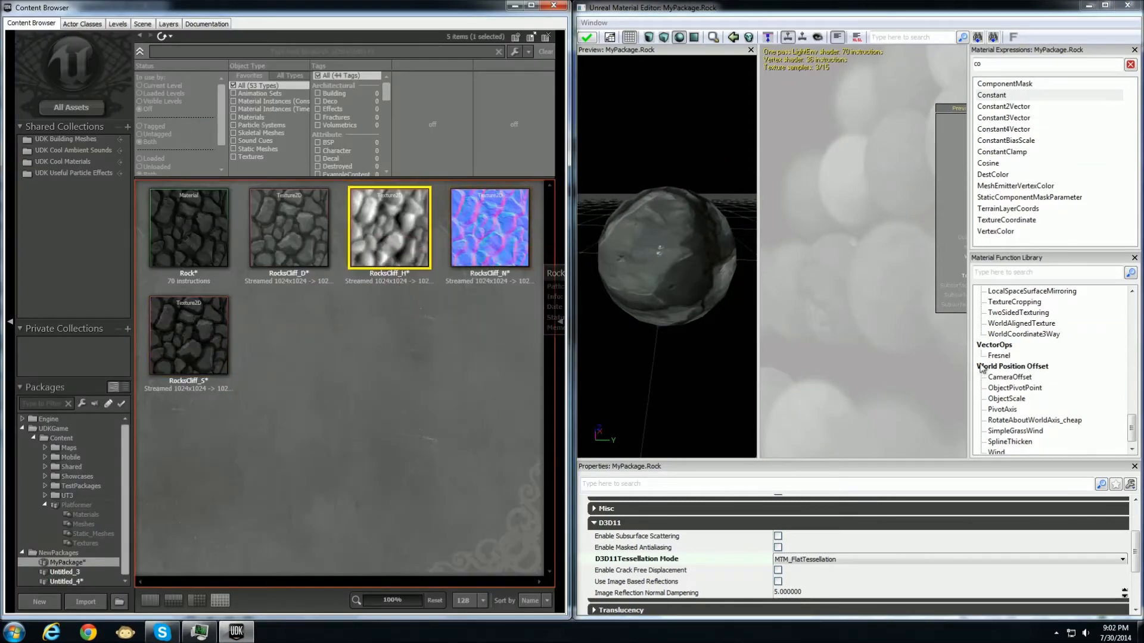
pyautogui.moveTo(417, 232); pyautogui.dragTo(478, 111)
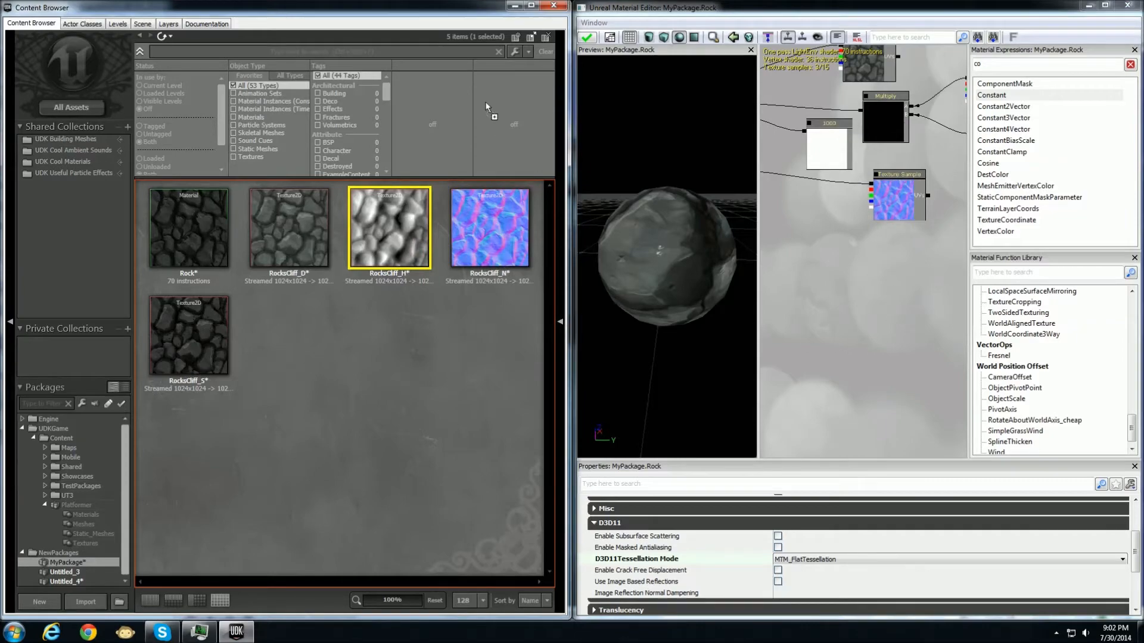
pyautogui.click(515, 5)
# Connect the RocksCliff_H sample's colour output to the material's WorldDisplacement input
pyautogui.moveTo(820, 346); pyautogui.dragTo(869, 379)
pyautogui.moveTo(937, 308); pyautogui.dragTo(795, 266)
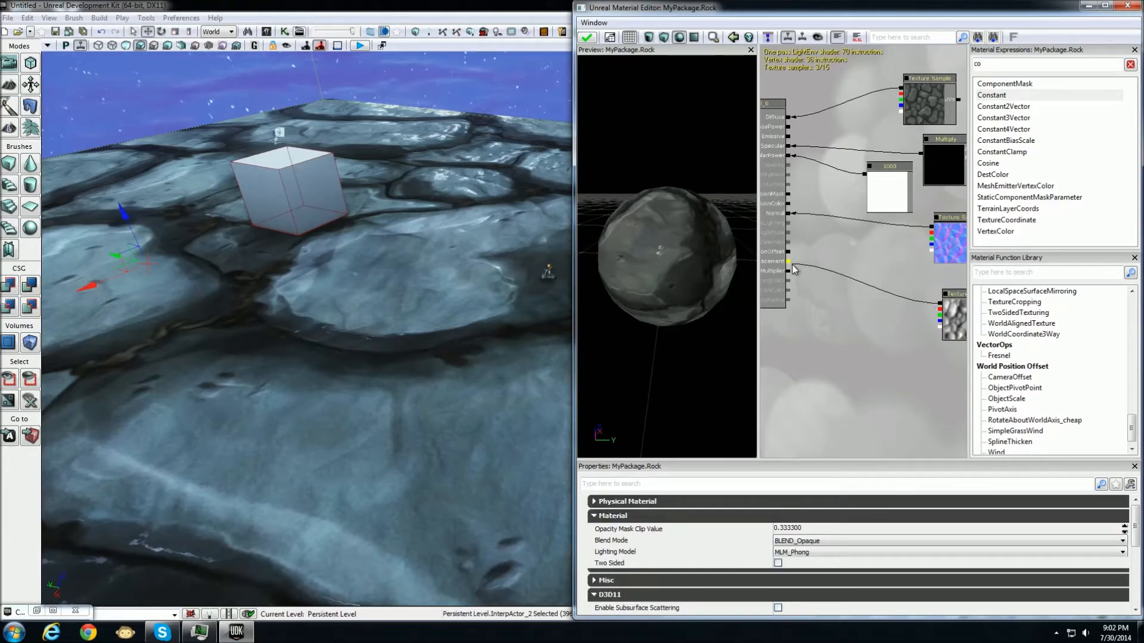
pyautogui.moveTo(820, 341); pyautogui.dragTo(872, 380)
# Maximize the Material Editor and check the displacement on the preview sphere by disconnecting and reconnecting the RocksCliff_H sample at WorldDisplacement
pyautogui.click(1103, 7)
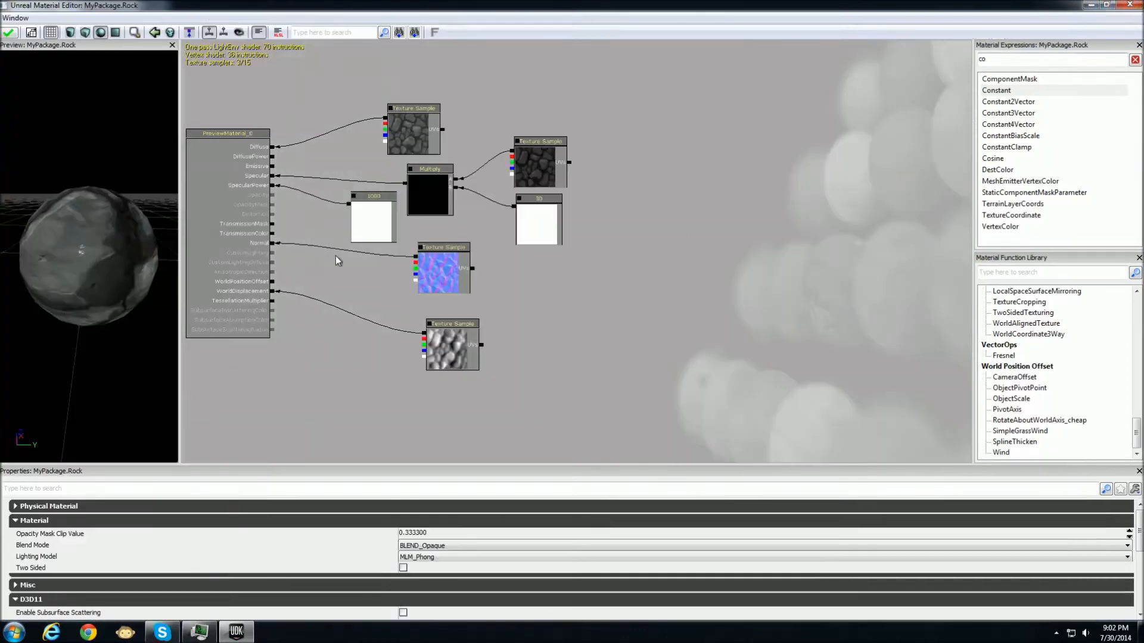
pyautogui.moveTo(334, 376); pyautogui.dragTo(417, 345)
pyautogui.scroll(2, 416, 344)
pyautogui.keyDown('alt'); pyautogui.click(491, 243); pyautogui.keyUp('alt')
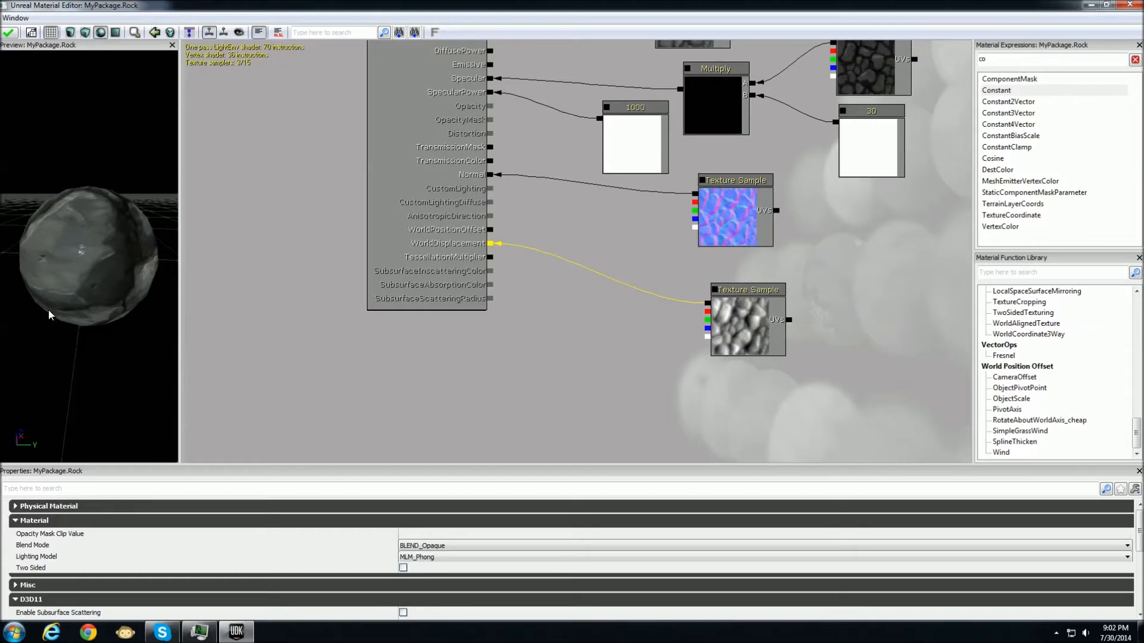
pyautogui.moveTo(707, 305); pyautogui.dragTo(490, 244)
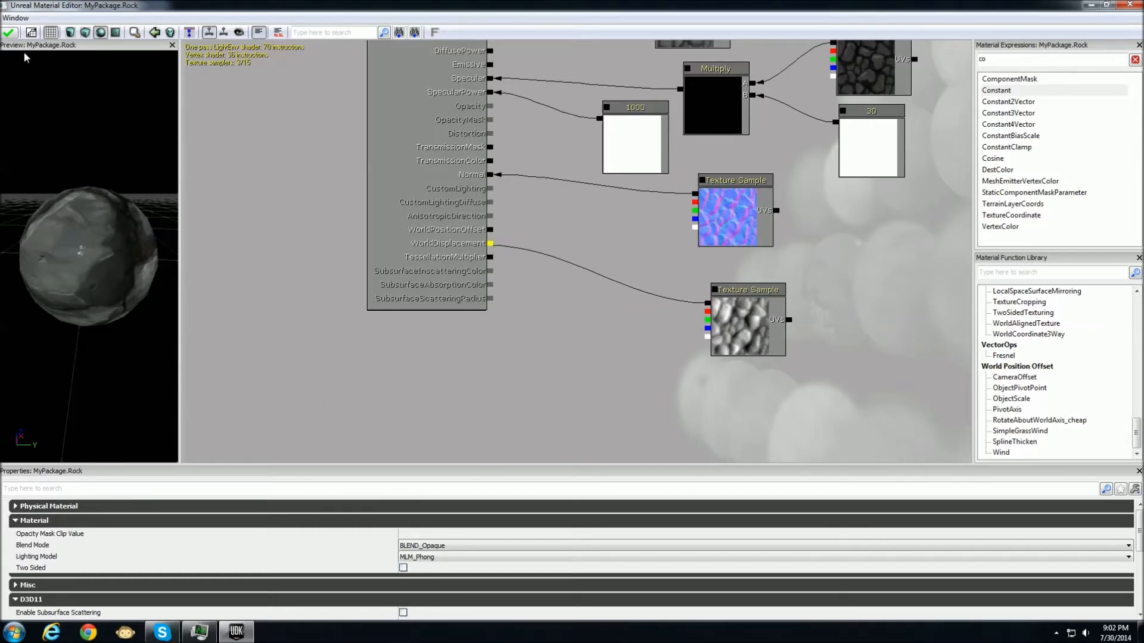
# Restore the Material Editor window, apply the Rock material with its displacement texture and inspect the floor in the level
pyautogui.doubleClick(724, 5)
pyautogui.moveTo(725, 53); pyautogui.dragTo(742, 56)
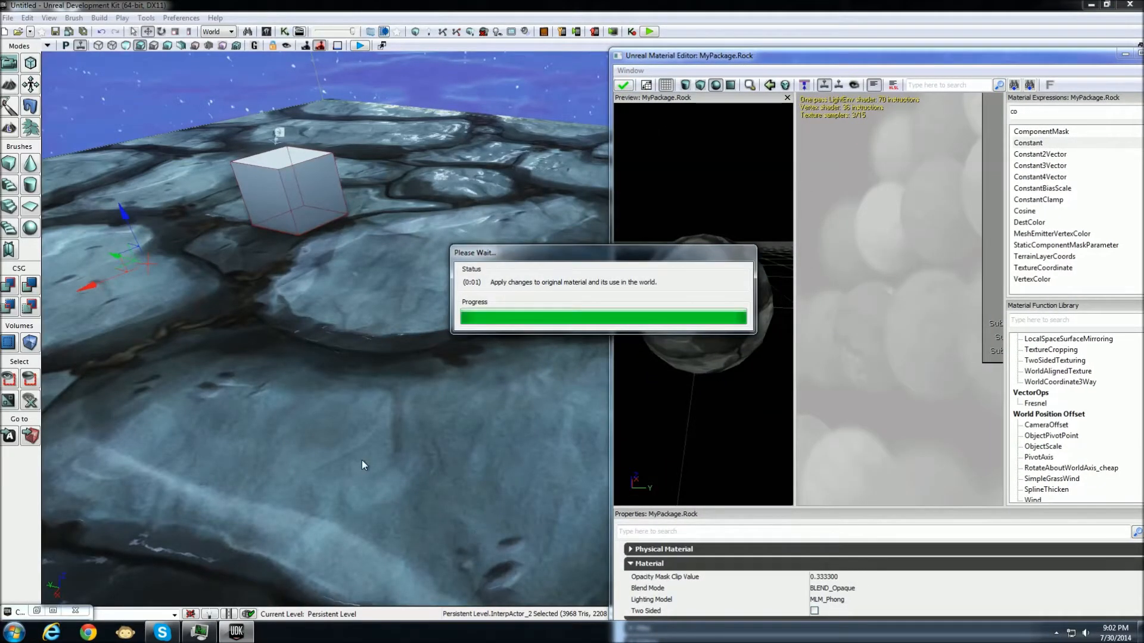
pyautogui.moveTo(324, 310); pyautogui.dragTo(292, 271, button='right')
# Disconnect the RocksCliff_H sample from WorldDisplacement, maximize the Material Editor and move the sample farther from the material node
pyautogui.moveTo(965, 301); pyautogui.dragTo(798, 298)
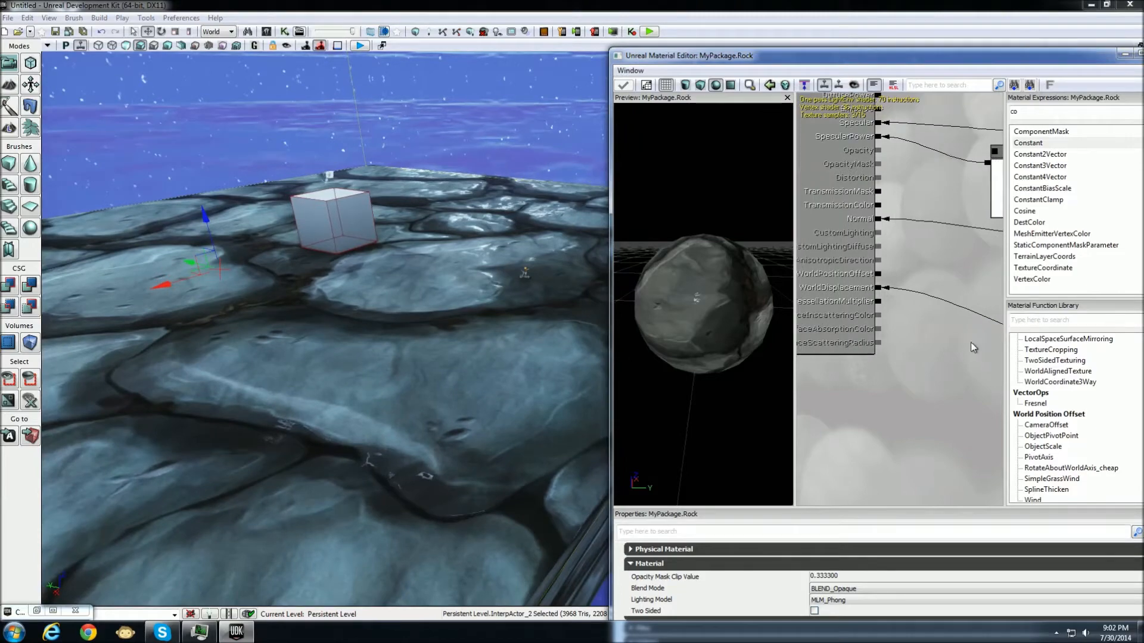
pyautogui.moveTo(976, 342); pyautogui.dragTo(878, 317)
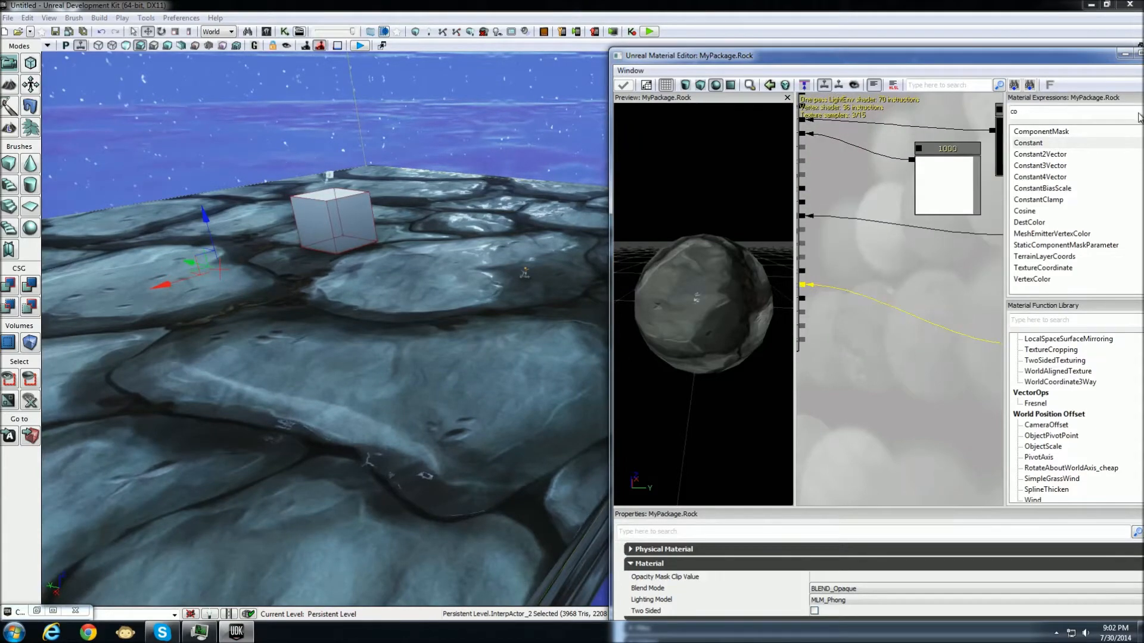
pyautogui.doubleClick(1037, 58)
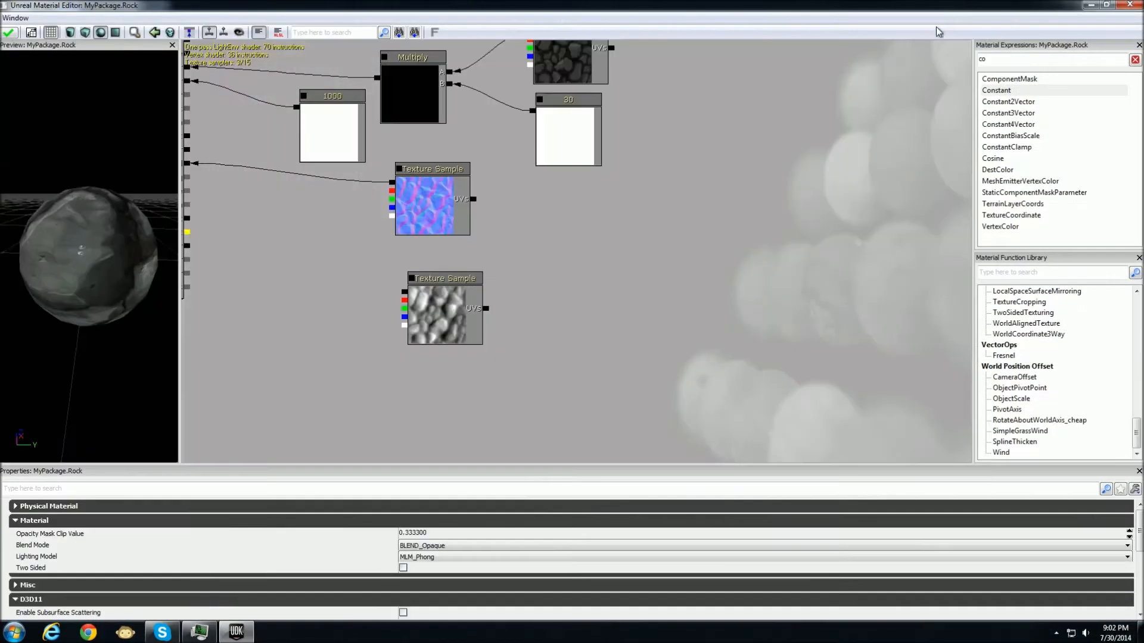
pyautogui.moveTo(689, 243); pyautogui.dragTo(665, 265)
pyautogui.moveTo(457, 284); pyautogui.dragTo(590, 317)
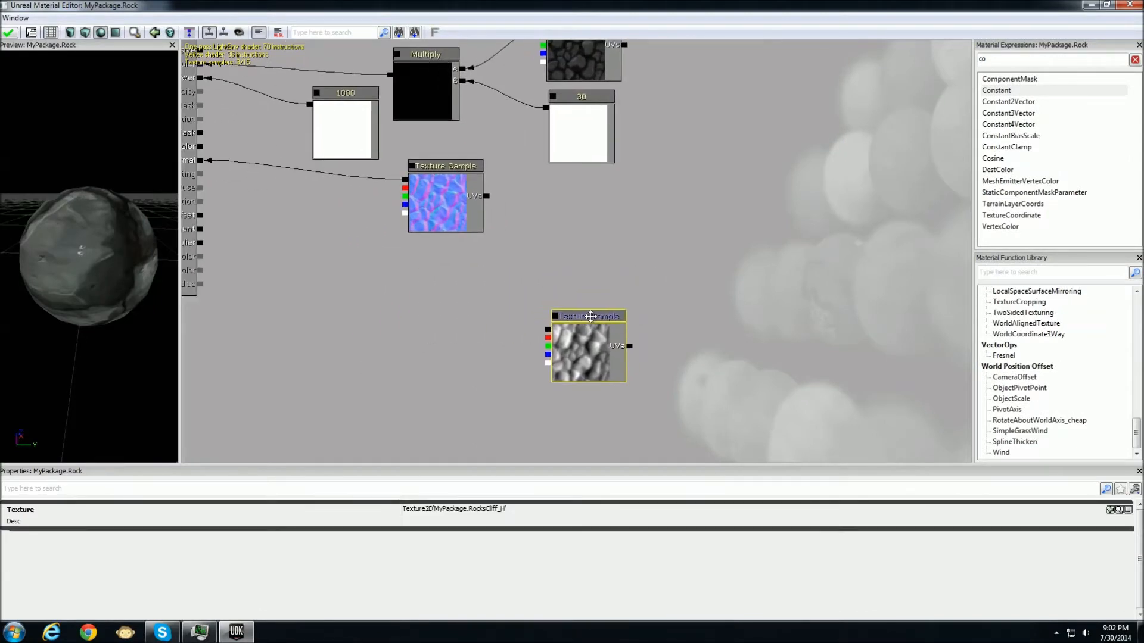
pyautogui.click(605, 286)
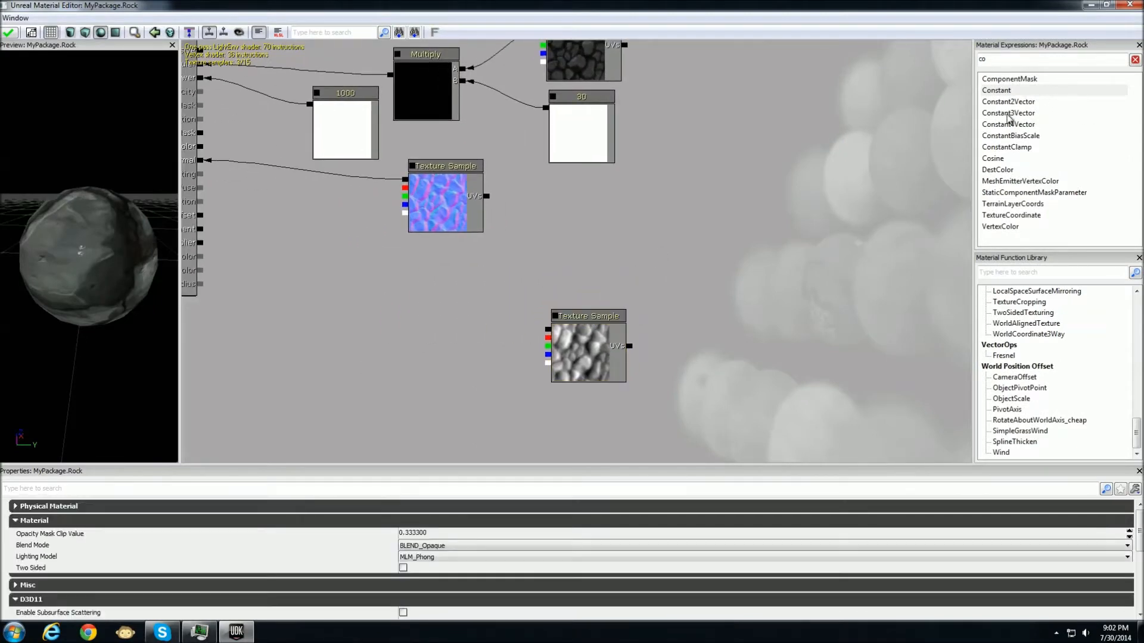
# Add two Constant3Vector nodes and stack them between the 30 constant and the lowered RocksCliff_H sample
pyautogui.click(1009, 113)
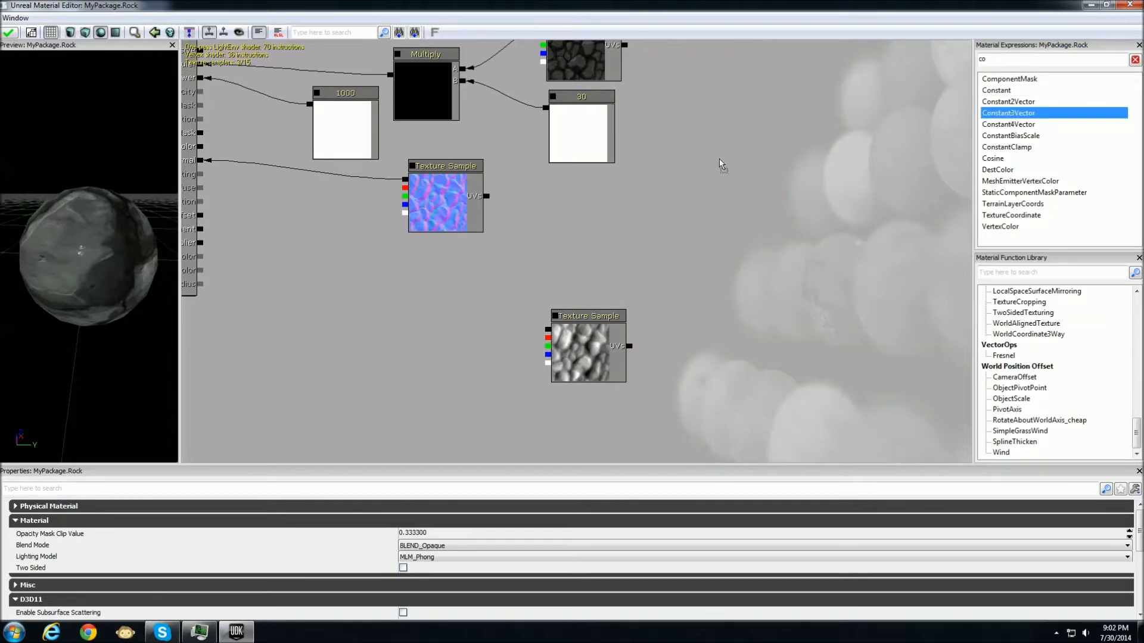
pyautogui.moveTo(602, 195); pyautogui.dragTo(588, 192)
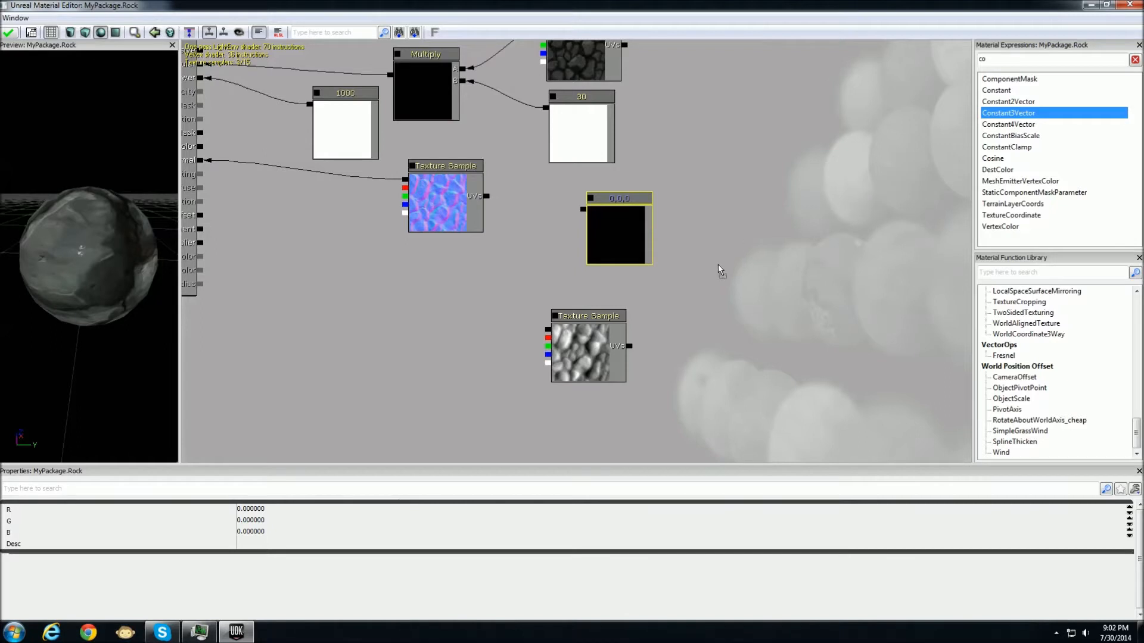
pyautogui.click(584, 315)
pyautogui.keyDown('ctrl'); pyautogui.moveTo(586, 317); pyautogui.dragTo(604, 356); pyautogui.keyUp('ctrl')
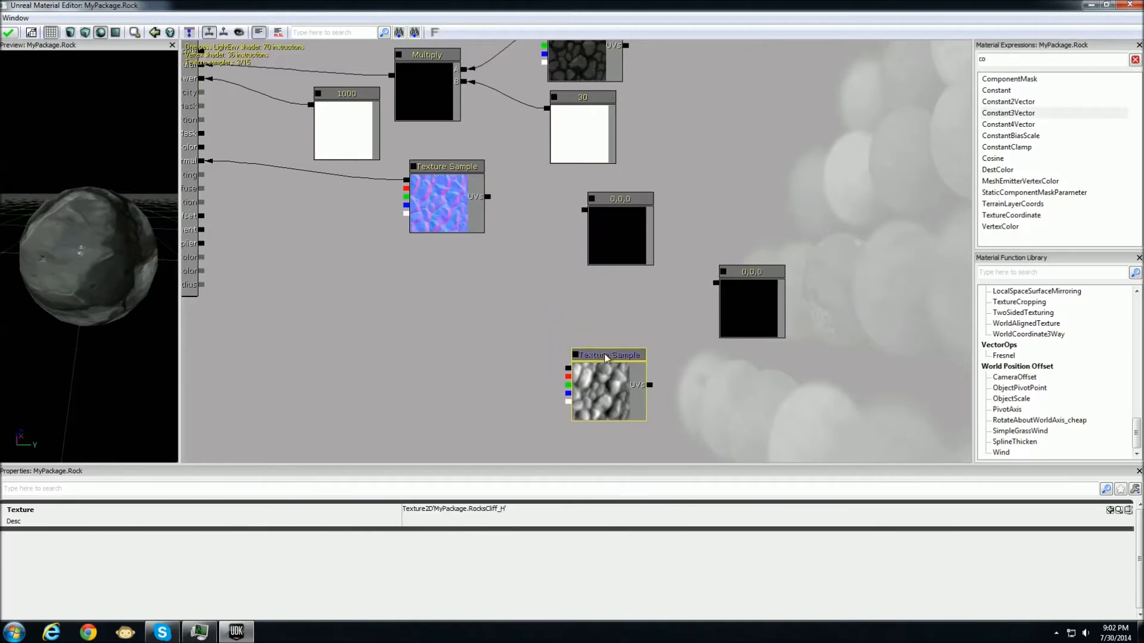
pyautogui.click(631, 206)
pyautogui.keyDown('ctrl'); pyautogui.moveTo(632, 206); pyautogui.dragTo(625, 193); pyautogui.keyUp('ctrl')
pyautogui.click(774, 273)
pyautogui.keyDown('ctrl'); pyautogui.moveTo(773, 272); pyautogui.dragTo(636, 265); pyautogui.keyUp('ctrl')
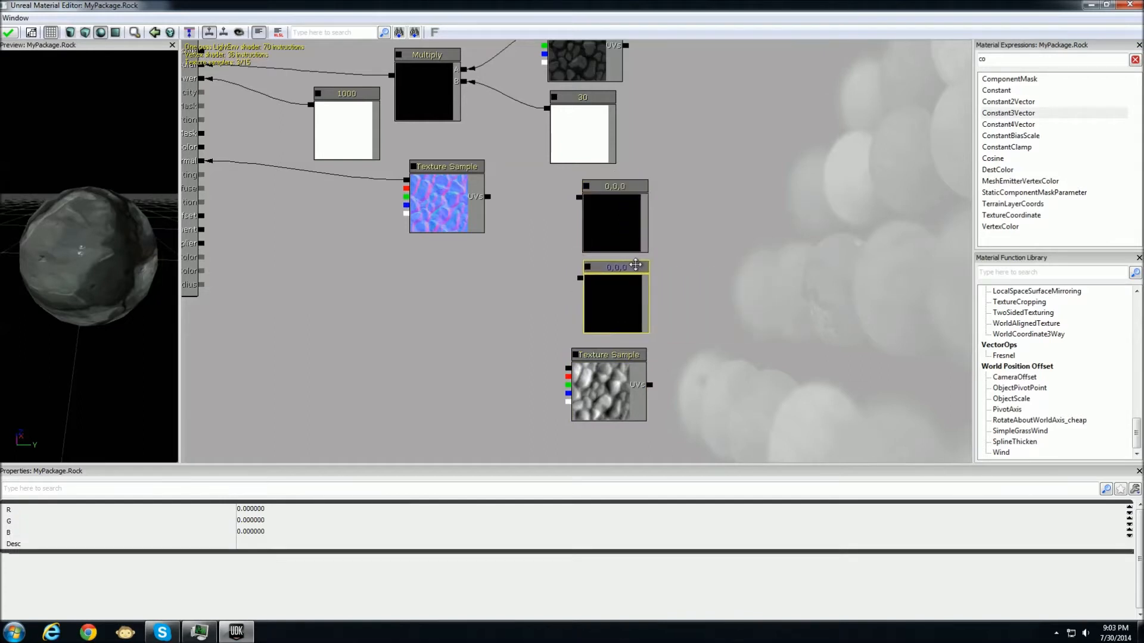
pyautogui.click(524, 288)
# Set the B value of the upper Constant3Vector to -15 and of the lower one to 15
pyautogui.moveTo(457, 328); pyautogui.dragTo(587, 315)
pyautogui.click(758, 187)
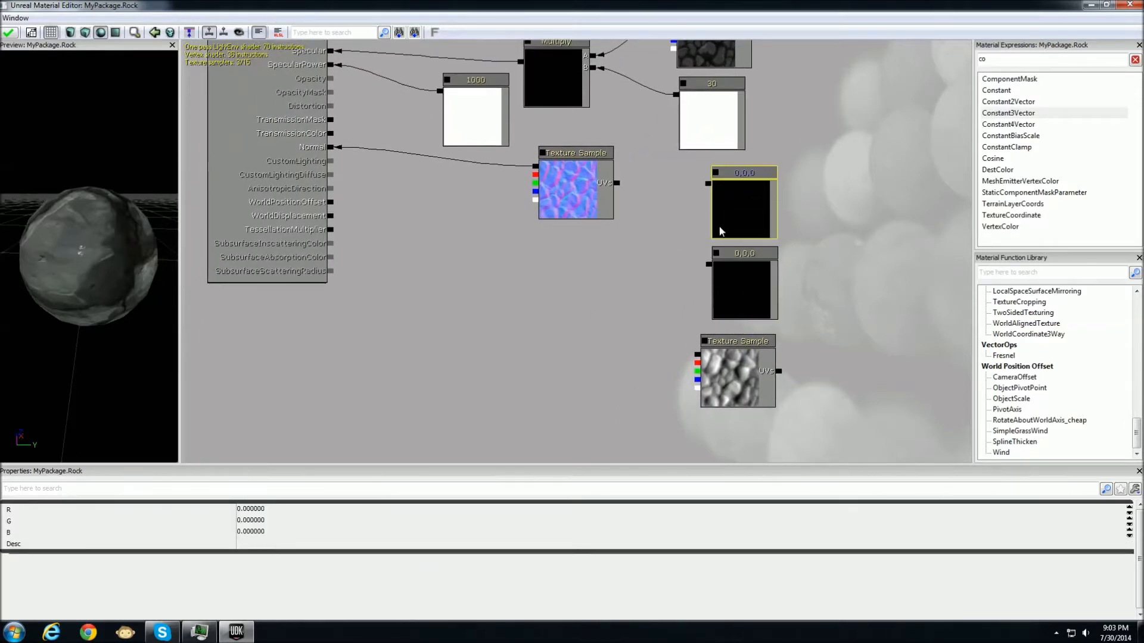
pyautogui.click(274, 532)
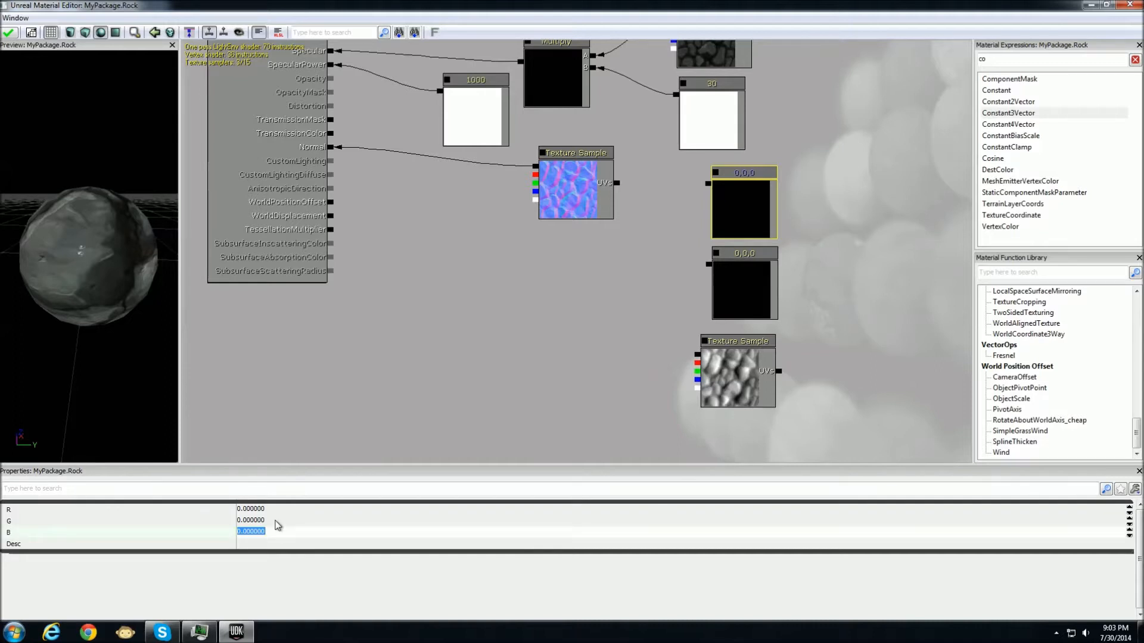
pyautogui.write('-15')
pyautogui.press('Return')
pyautogui.click(749, 257)
pyautogui.click(277, 534)
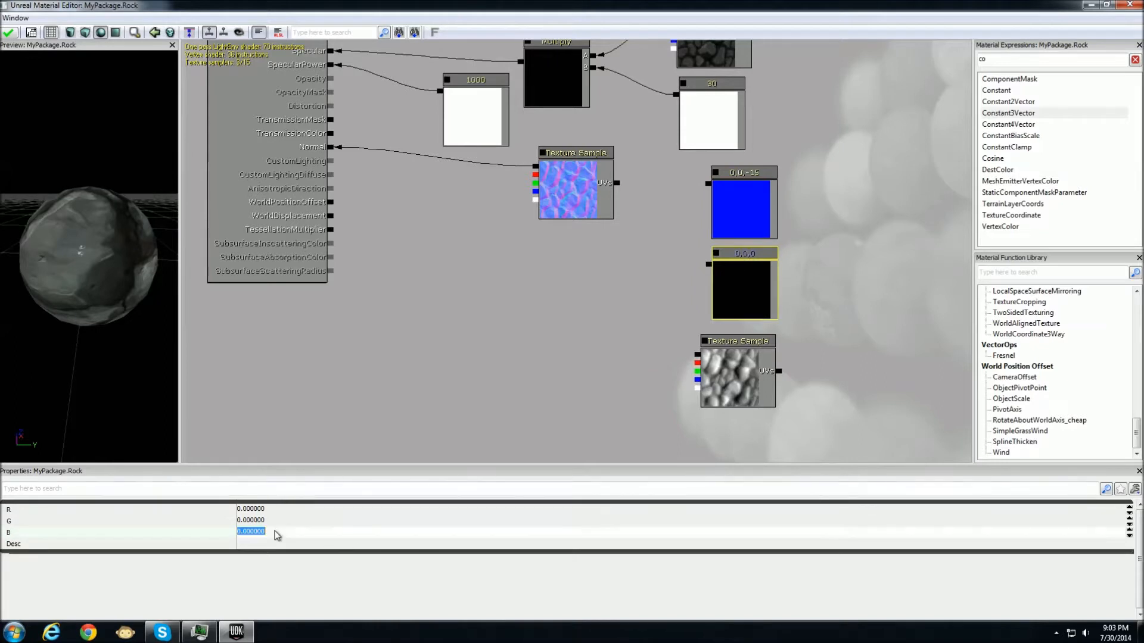
pyautogui.write('15')
pyautogui.press('Return')
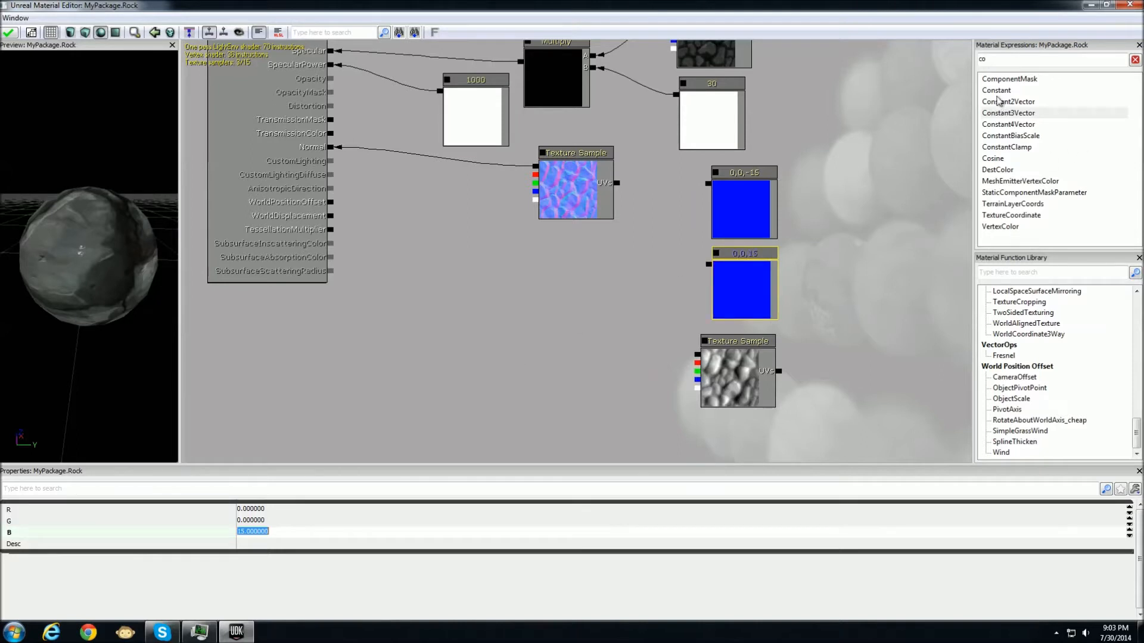
# Add a LinearInterpolate node in front of the two Constant3Vector nodes and the height texture sample
pyautogui.click(998, 62)
pyautogui.press('BackSpace')
pyautogui.press('BackSpace')
pyautogui.write('lin')
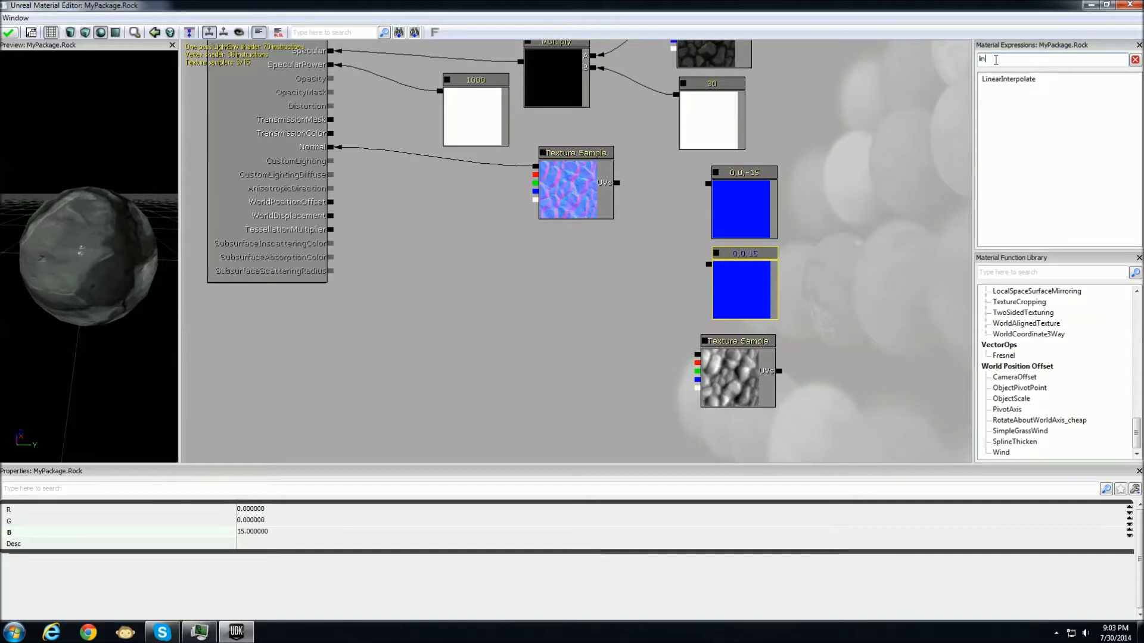
pyautogui.moveTo(1000, 87); pyautogui.dragTo(542, 306)
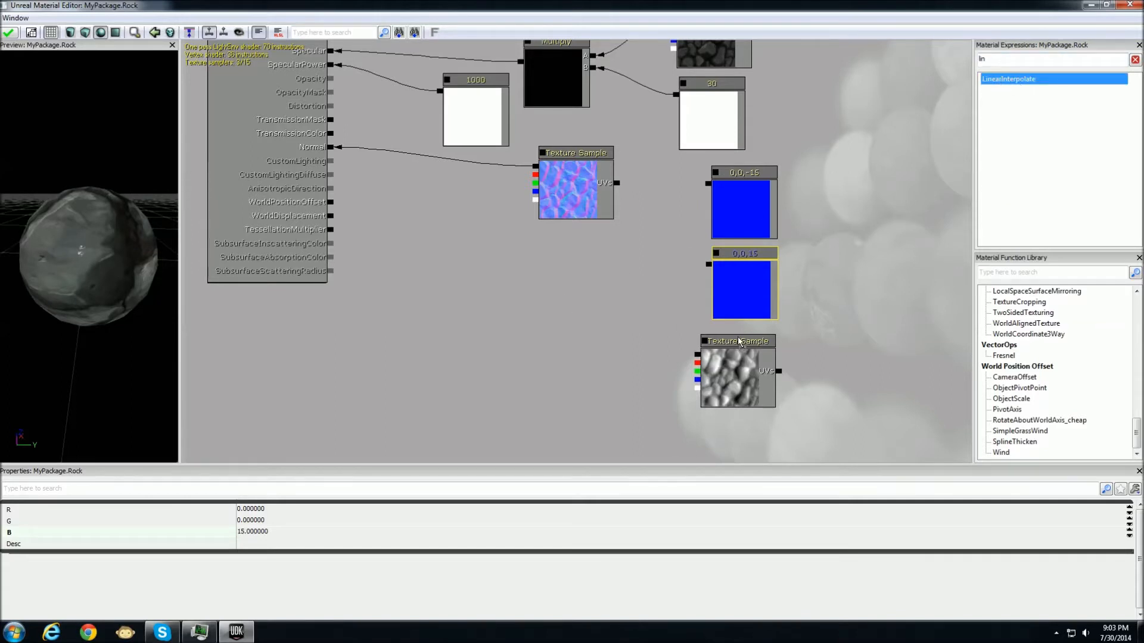
pyautogui.moveTo(753, 345); pyautogui.dragTo(715, 308)
pyautogui.moveTo(625, 290); pyautogui.dragTo(604, 260)
# Wire the 0,0,-15 vector to the Lerp's A, the 0,0,15 vector to B and the RocksCliff_H sample to Alpha
pyautogui.moveTo(709, 186); pyautogui.dragTo(646, 278)
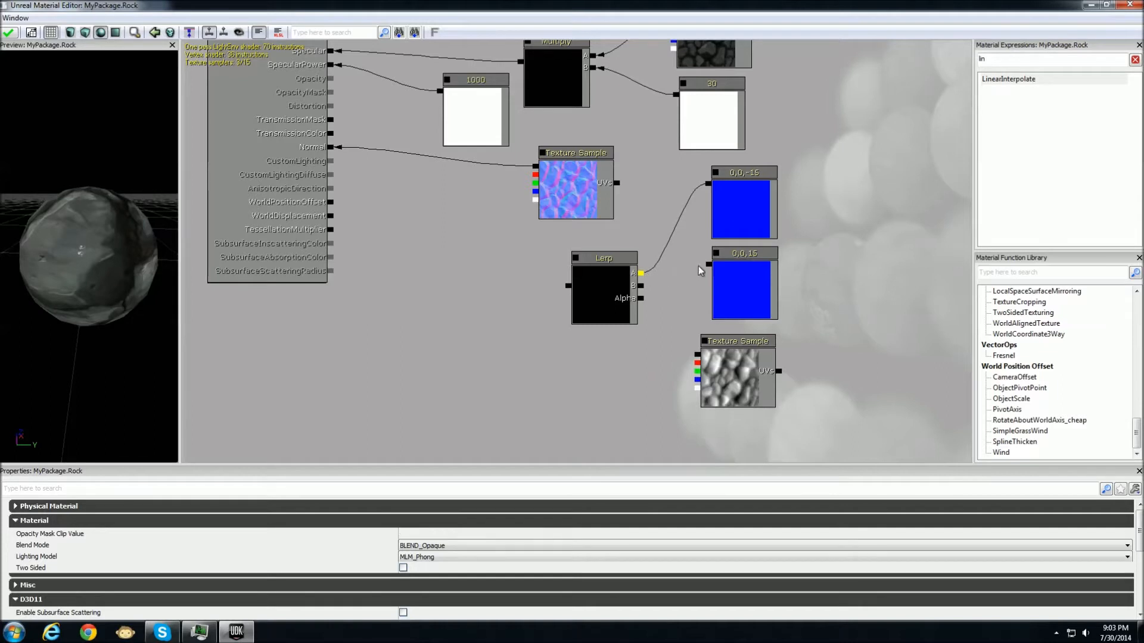
pyautogui.moveTo(708, 264); pyautogui.dragTo(641, 286)
pyautogui.moveTo(695, 353); pyautogui.dragTo(645, 302)
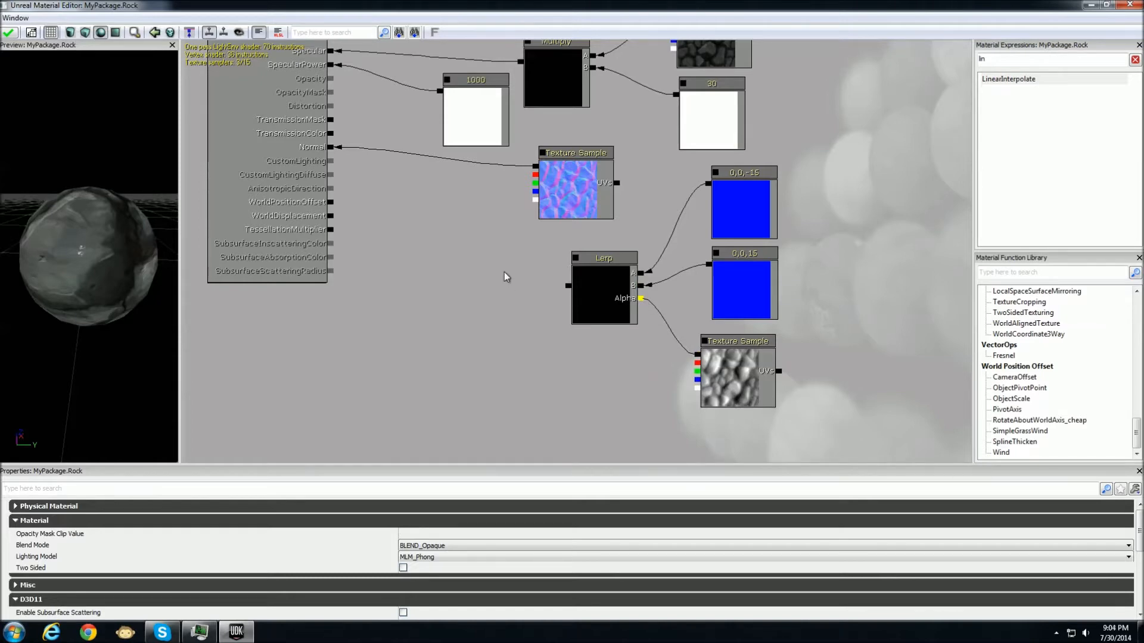
# Add a Transform node between the Lerp and the material node
pyautogui.moveTo(459, 272); pyautogui.dragTo(546, 319)
pyautogui.click(1004, 62)
pyautogui.press('BackSpace')
pyautogui.press('BackSpace')
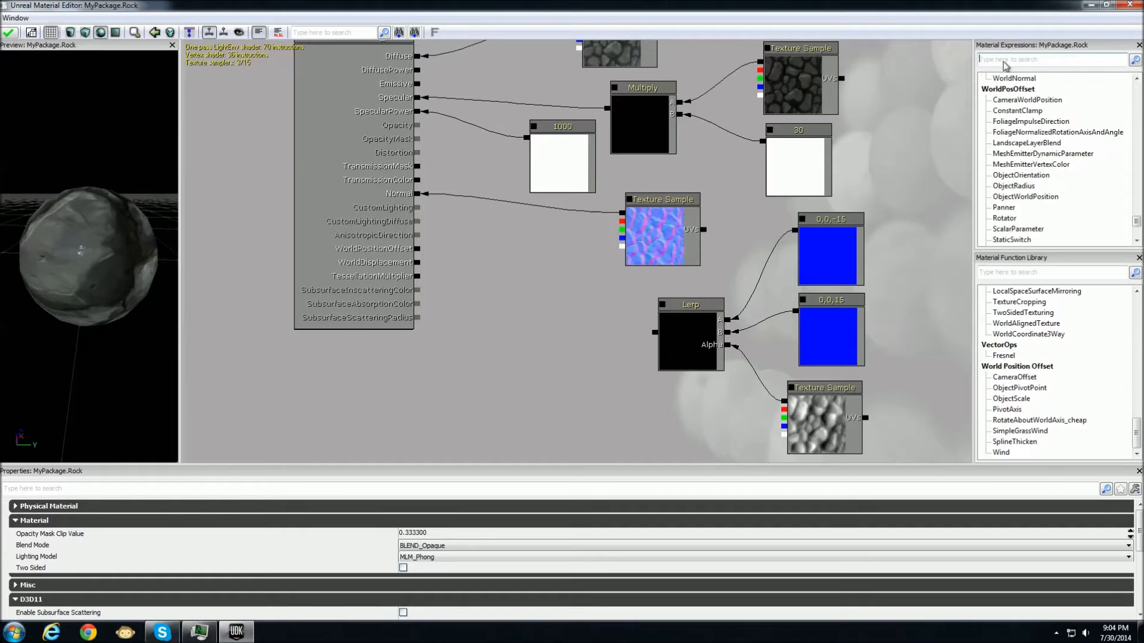
pyautogui.write('tra')
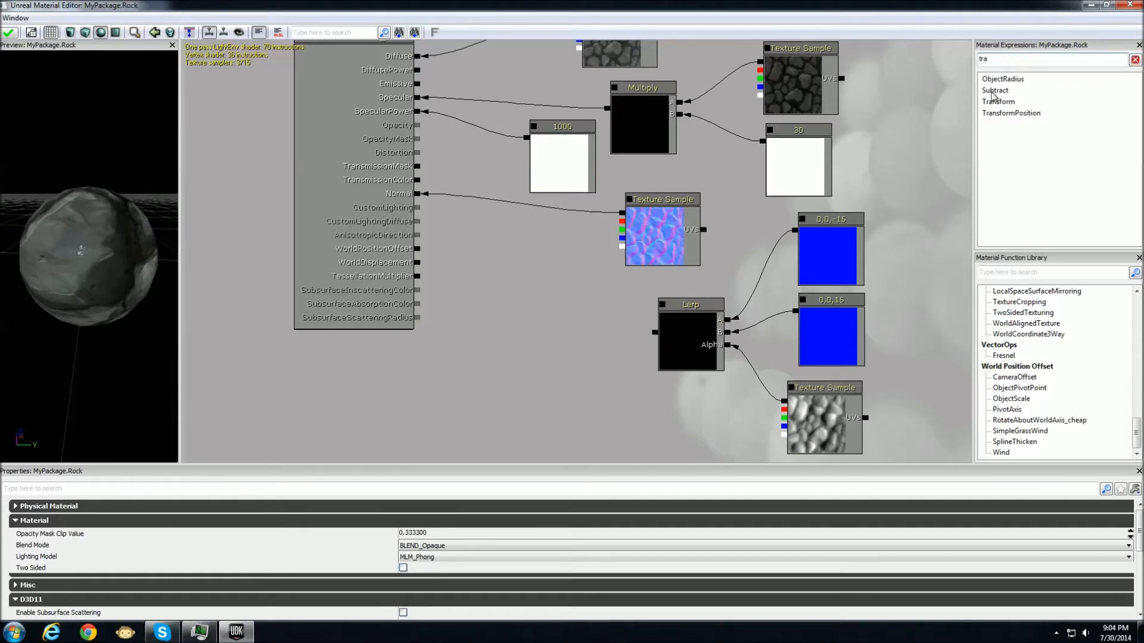
pyautogui.click(991, 102)
pyautogui.moveTo(1008, 101); pyautogui.dragTo(557, 279)
# Connect the Lerp through the Vector Transform node to WorldDisplacement and check the preview sphere
pyautogui.moveTo(655, 332); pyautogui.dragTo(606, 290)
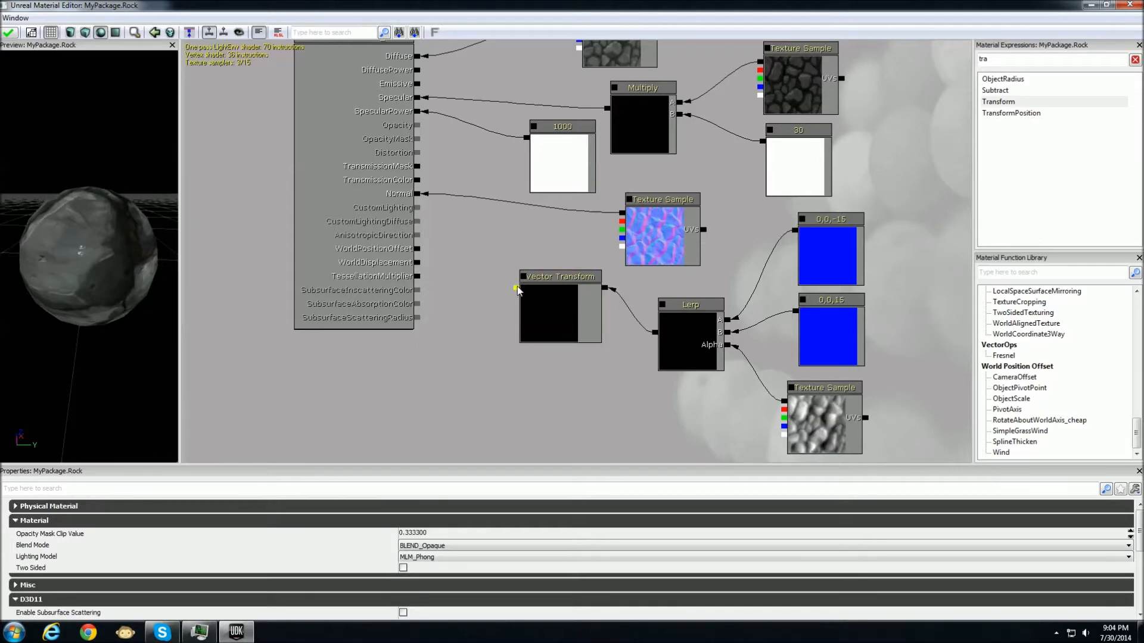
pyautogui.moveTo(517, 289); pyautogui.dragTo(419, 263)
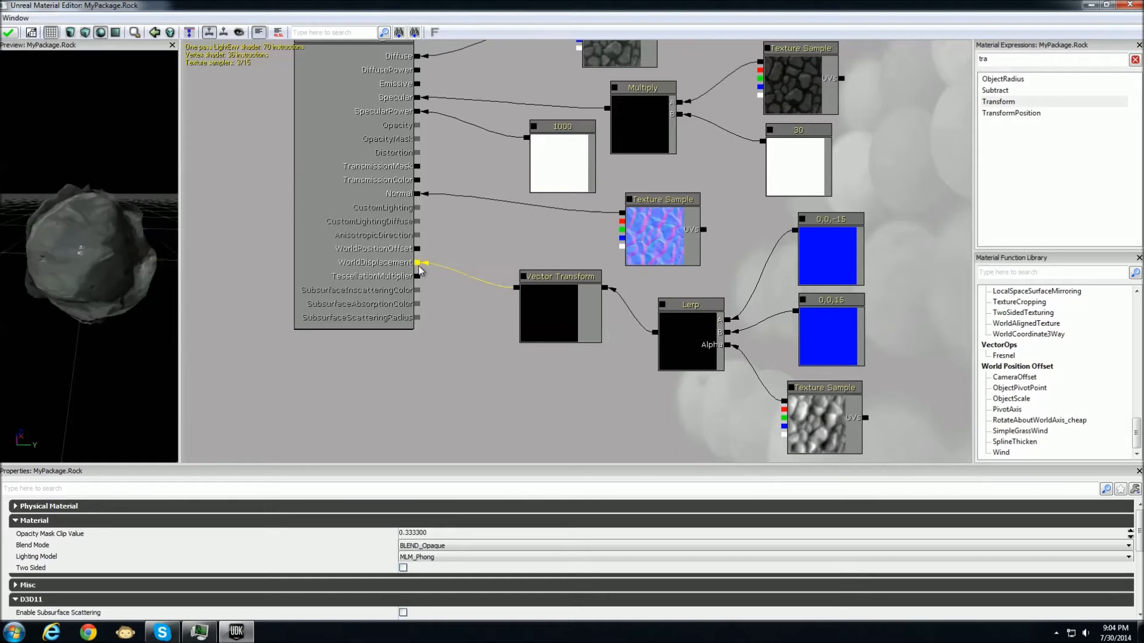
pyautogui.moveTo(90, 256); pyautogui.dragTo(176, 214)
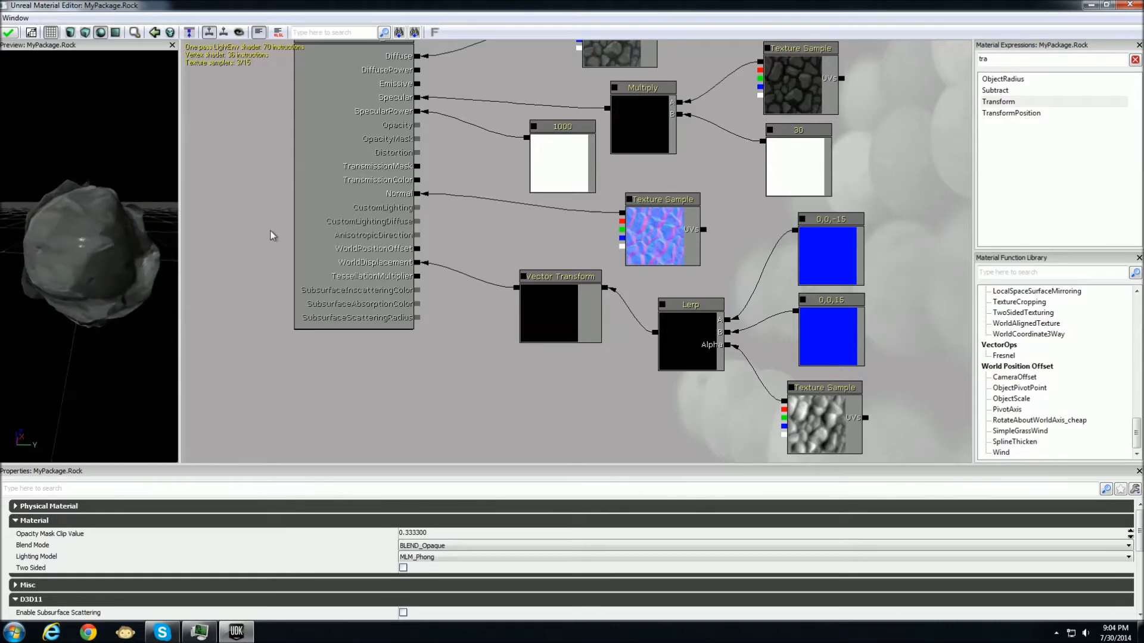
# Add a Constant2Vector node below the Vector Transform node
pyautogui.moveTo(505, 318); pyautogui.dragTo(532, 255)
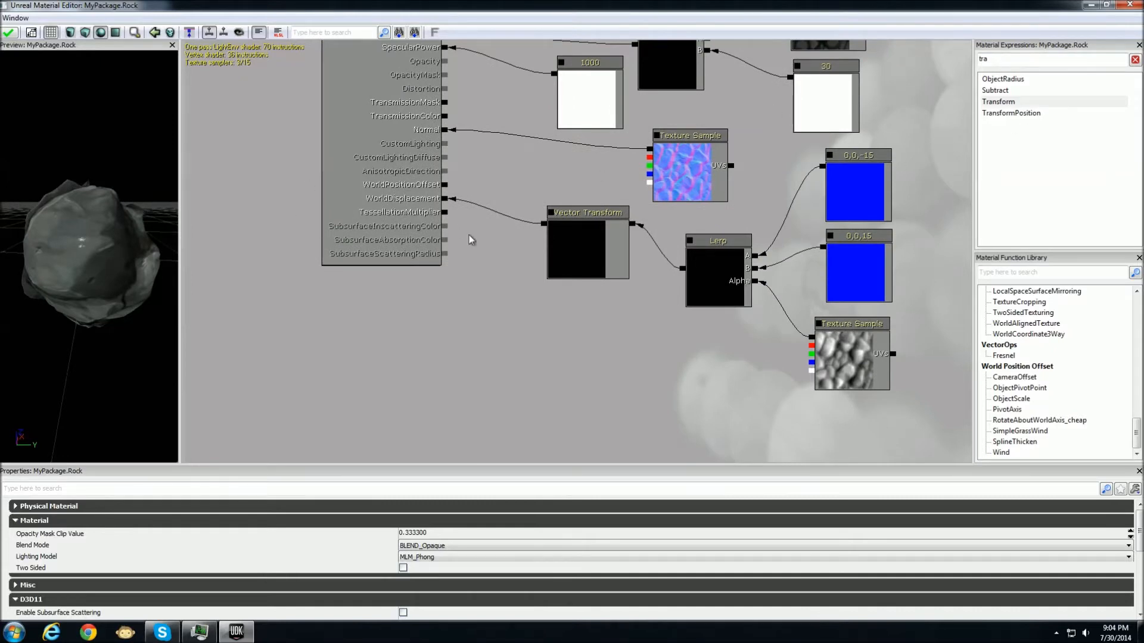
pyautogui.click(1023, 65)
pyautogui.press('BackSpace')
pyautogui.press('BackSpace')
pyautogui.press('BackSpace')
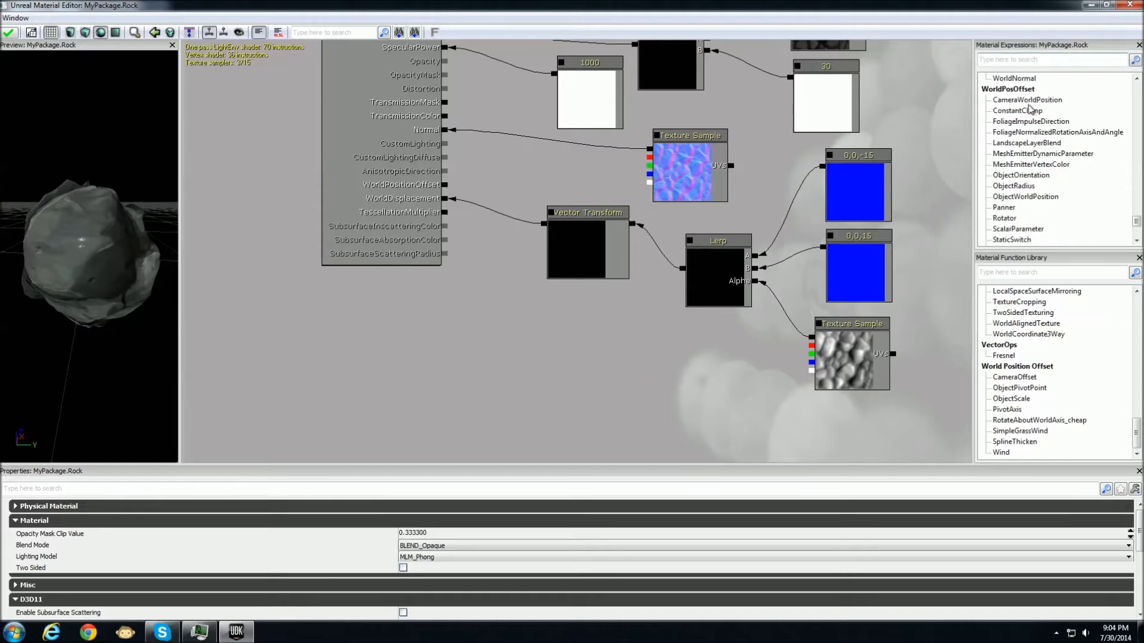
pyautogui.write('co')
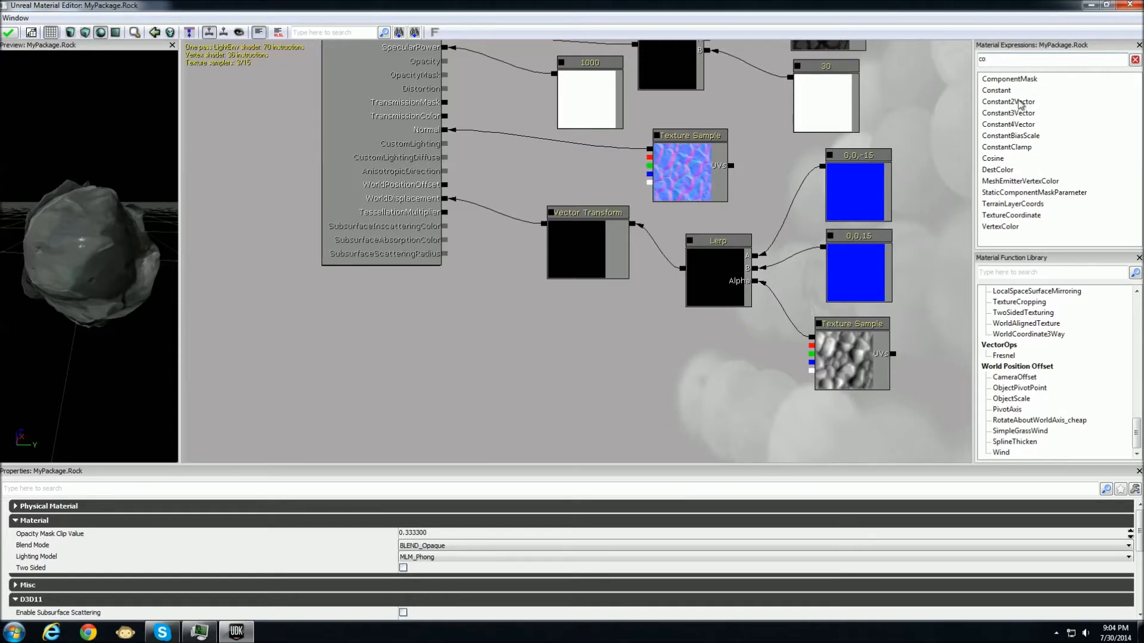
pyautogui.click(1020, 101)
pyautogui.moveTo(906, 143); pyautogui.dragTo(507, 311)
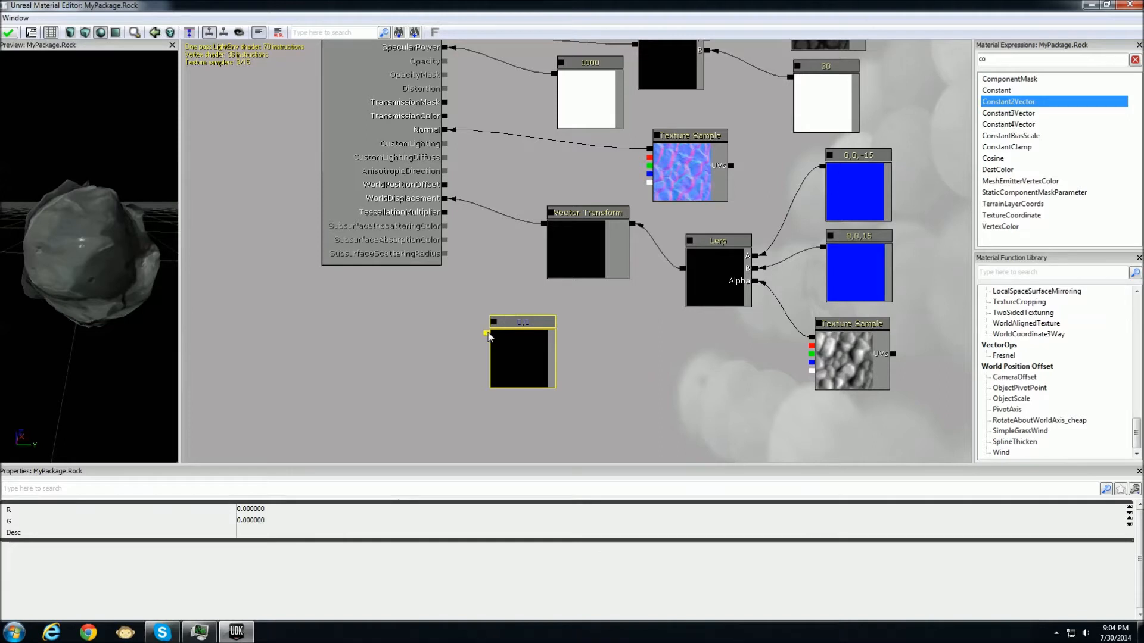
# Set the Constant2Vector's R and G to 5 and connect it to TessellationMultiplier
pyautogui.click(277, 512)
pyautogui.write('5')
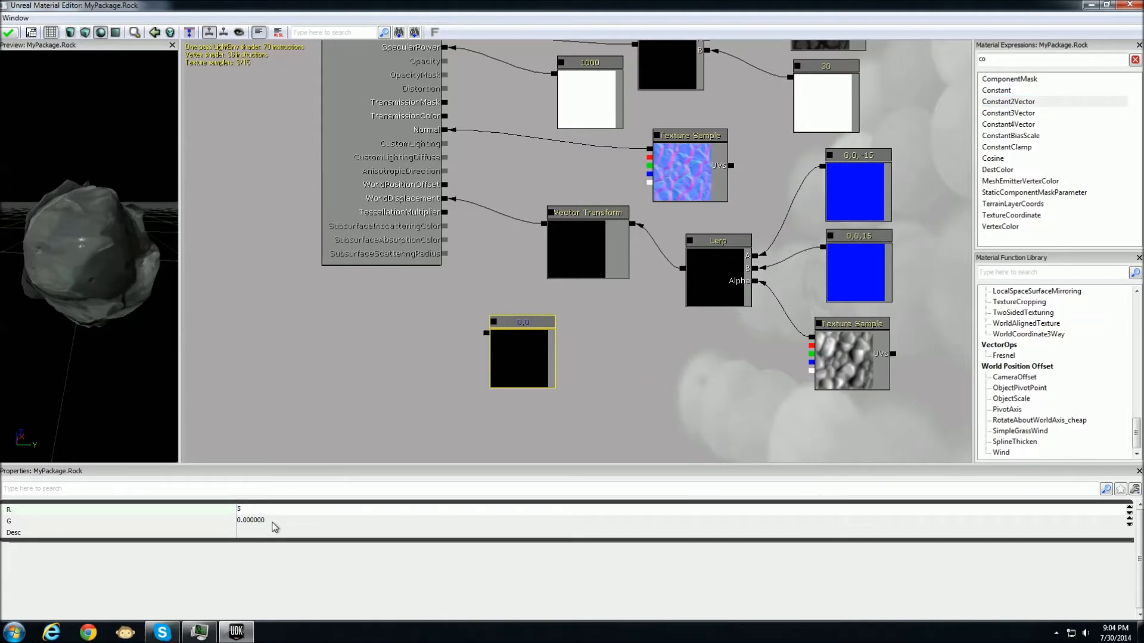
pyautogui.click(260, 521)
pyautogui.write('5')
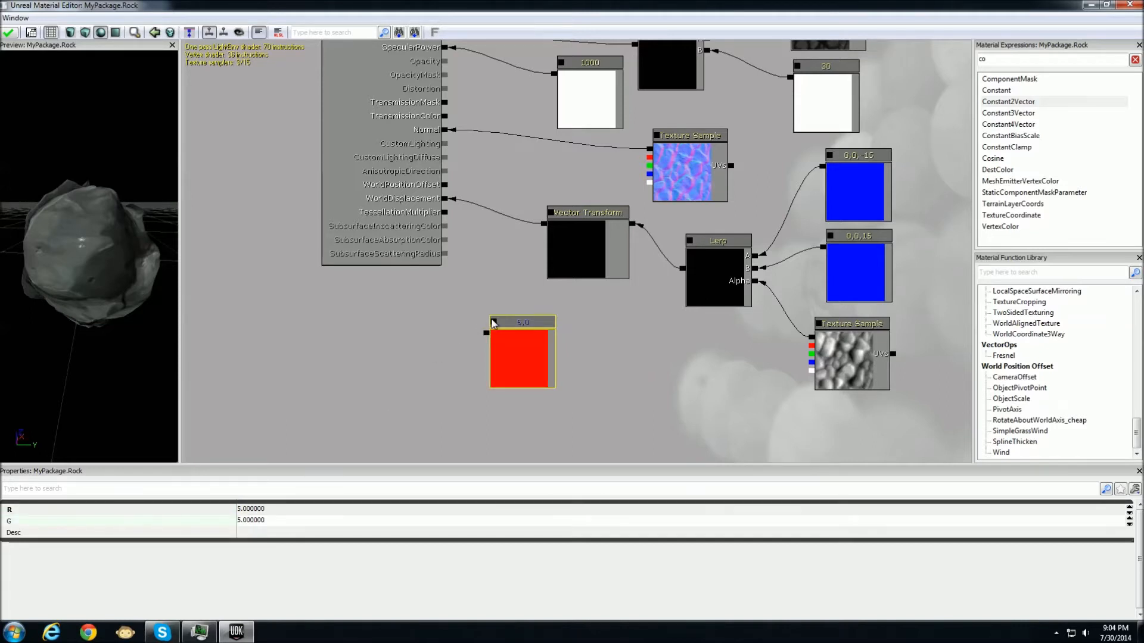
pyautogui.press('Return')
pyautogui.moveTo(510, 327); pyautogui.dragTo(446, 212)
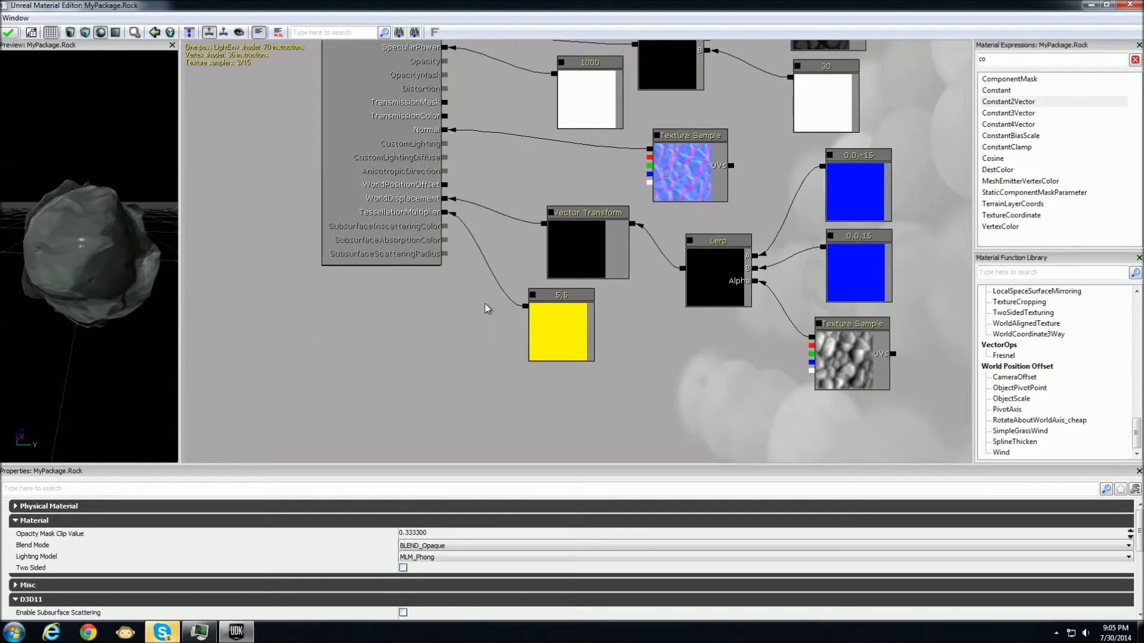
# Restore the Material Editor window, apply the Rock material with its new displacement network and inspect the floor in the level
pyautogui.moveTo(776, 359); pyautogui.dragTo(495, 414)
pyautogui.scroll(-3, 401, 353)
pyautogui.moveTo(401, 352); pyautogui.dragTo(527, 325)
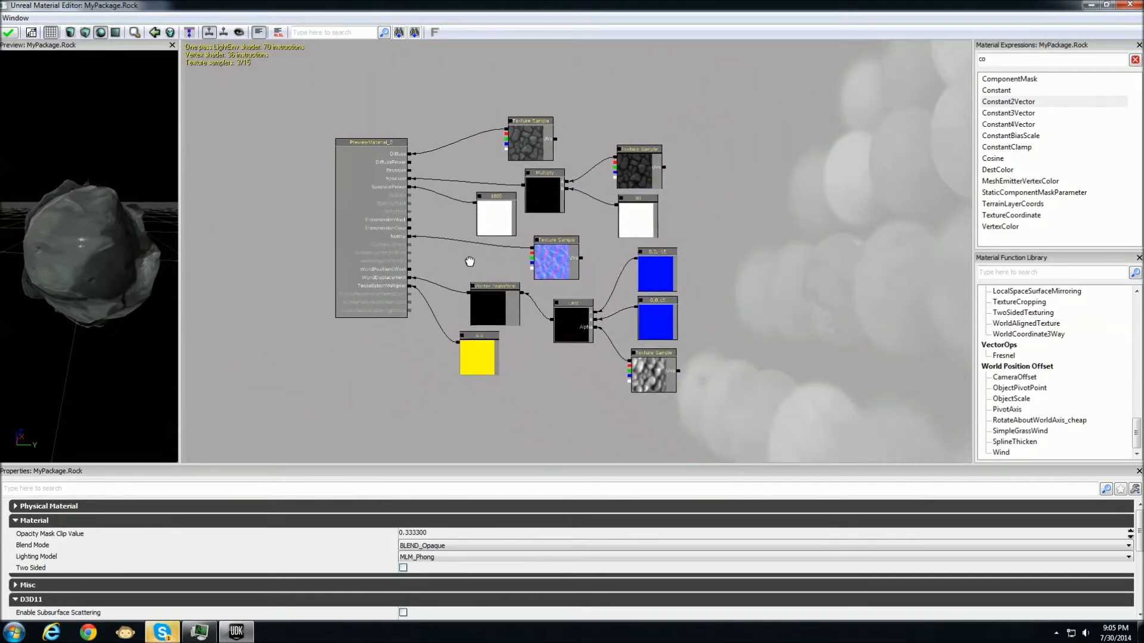
pyautogui.moveTo(95, 4); pyautogui.dragTo(1143, 54)
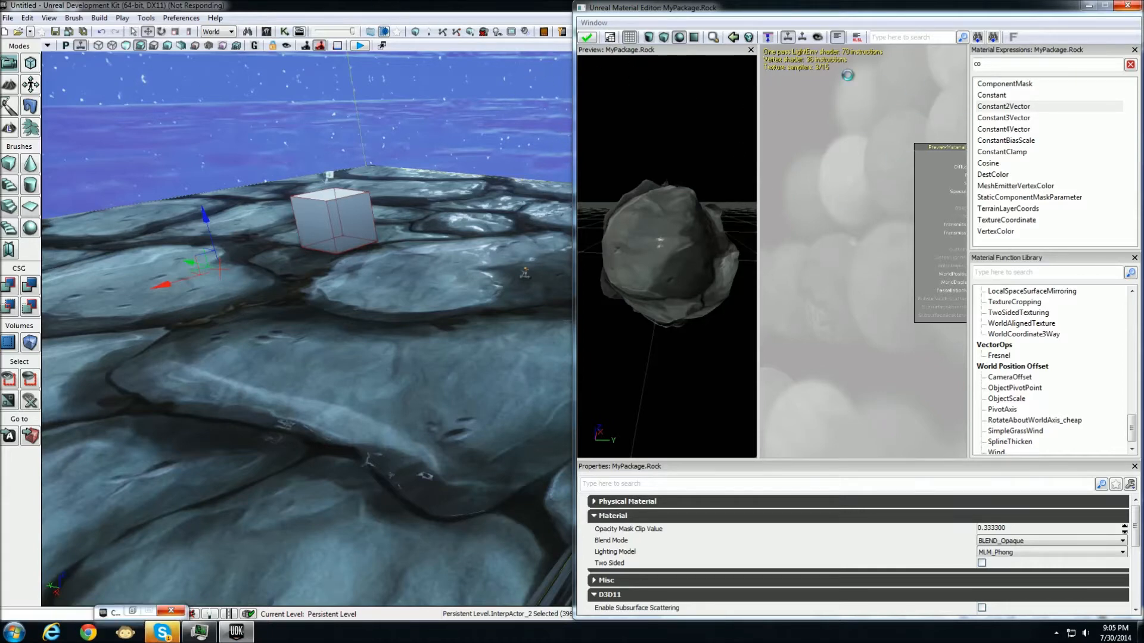
pyautogui.click(584, 33)
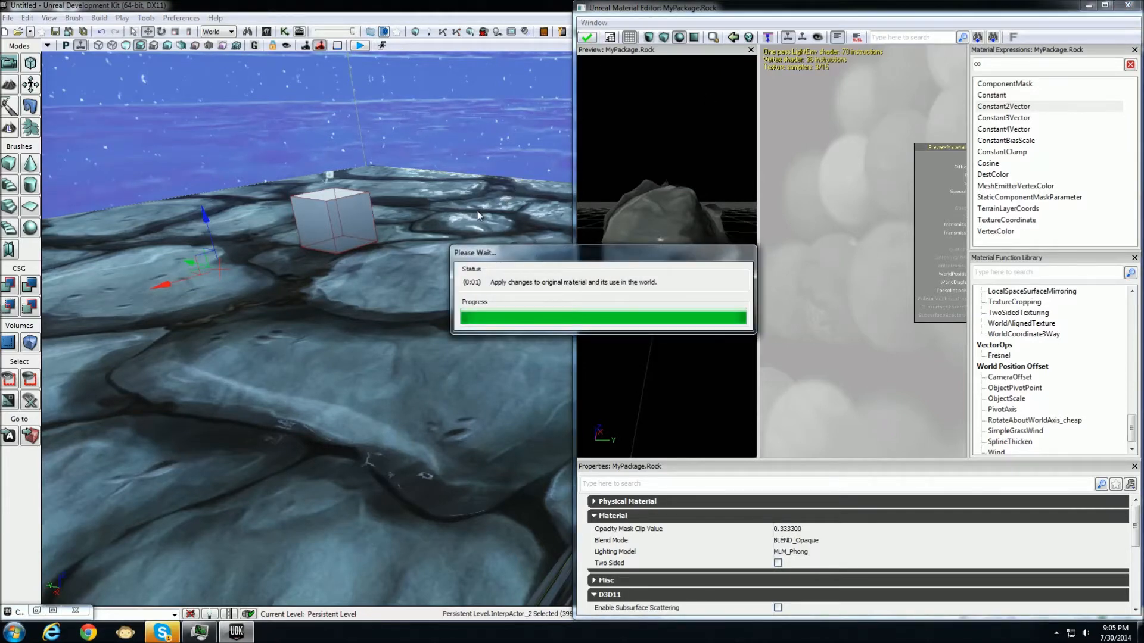
pyautogui.moveTo(433, 221); pyautogui.dragTo(351, 262, button='right')
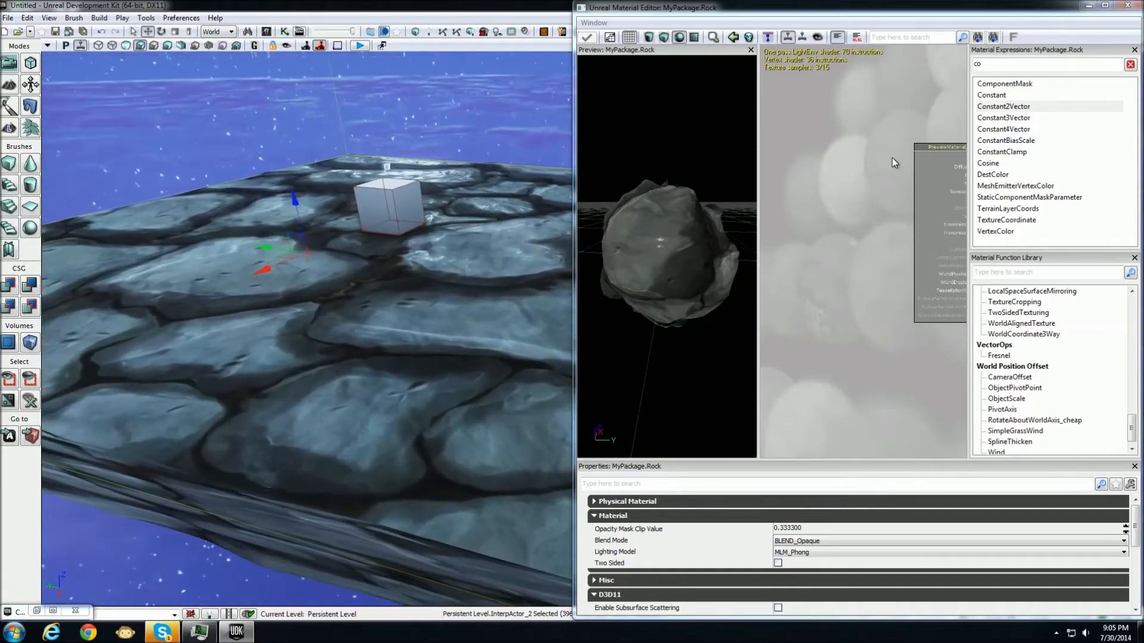
# Add a TextureCoordinate node in the empty graph area beyond the texture samples
pyautogui.moveTo(884, 206); pyautogui.dragTo(636, 156)
pyautogui.scroll(-5, 1011, 191)
pyautogui.moveTo(908, 298); pyautogui.dragTo(787, 304)
pyautogui.scroll(4, 866, 277)
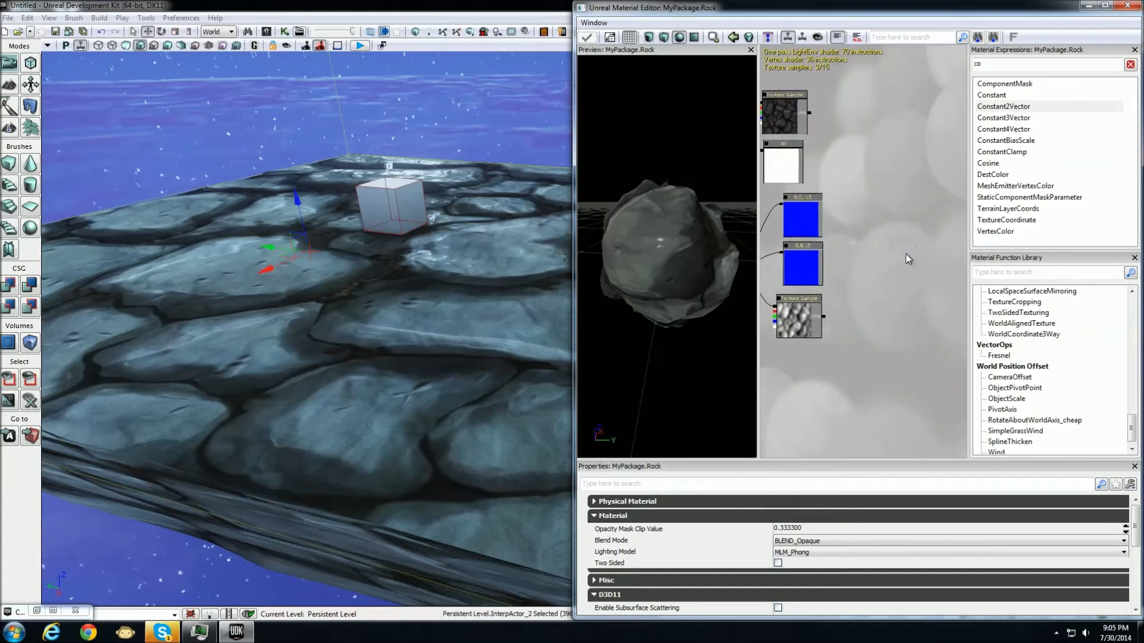
pyautogui.write('l')
pyautogui.press('BackSpace')
pyautogui.press('BackSpace')
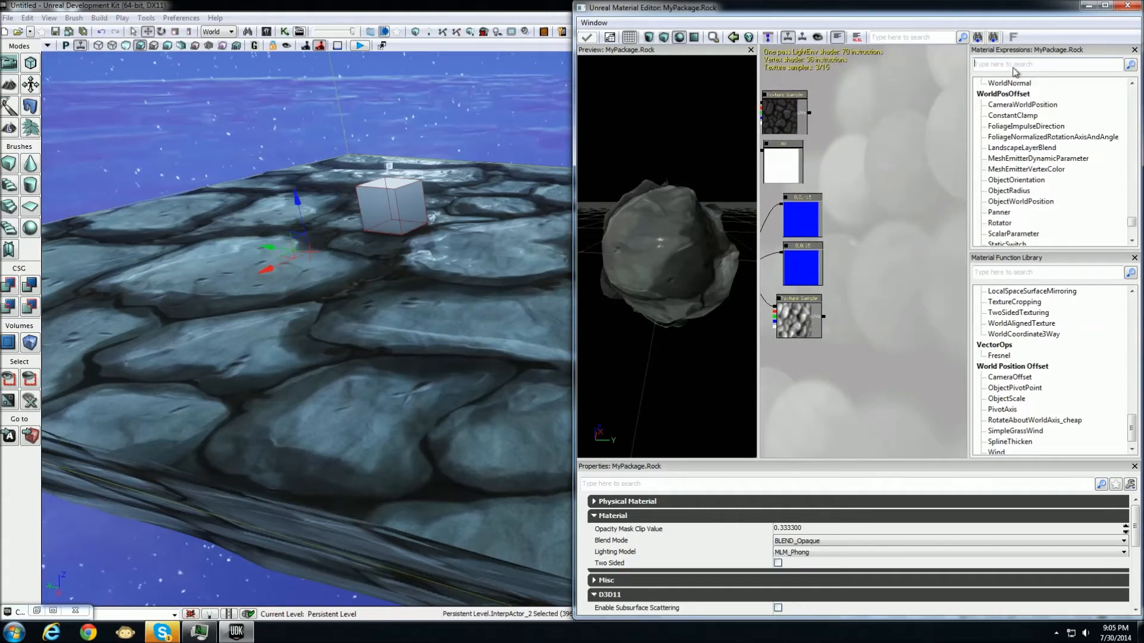
pyautogui.write('tex')
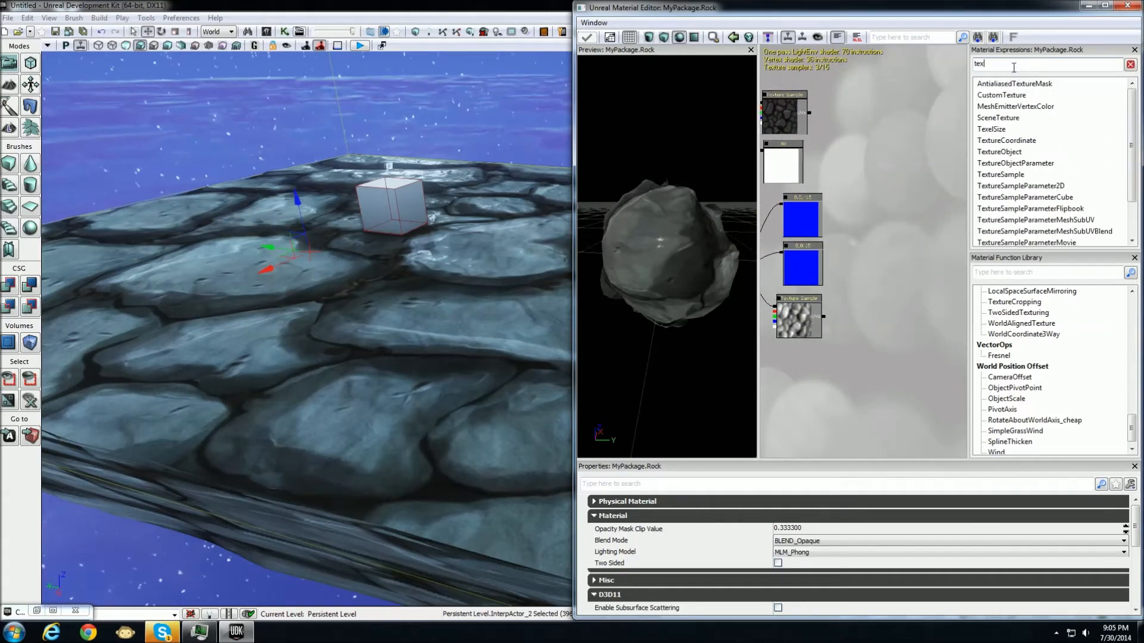
pyautogui.click(1015, 141)
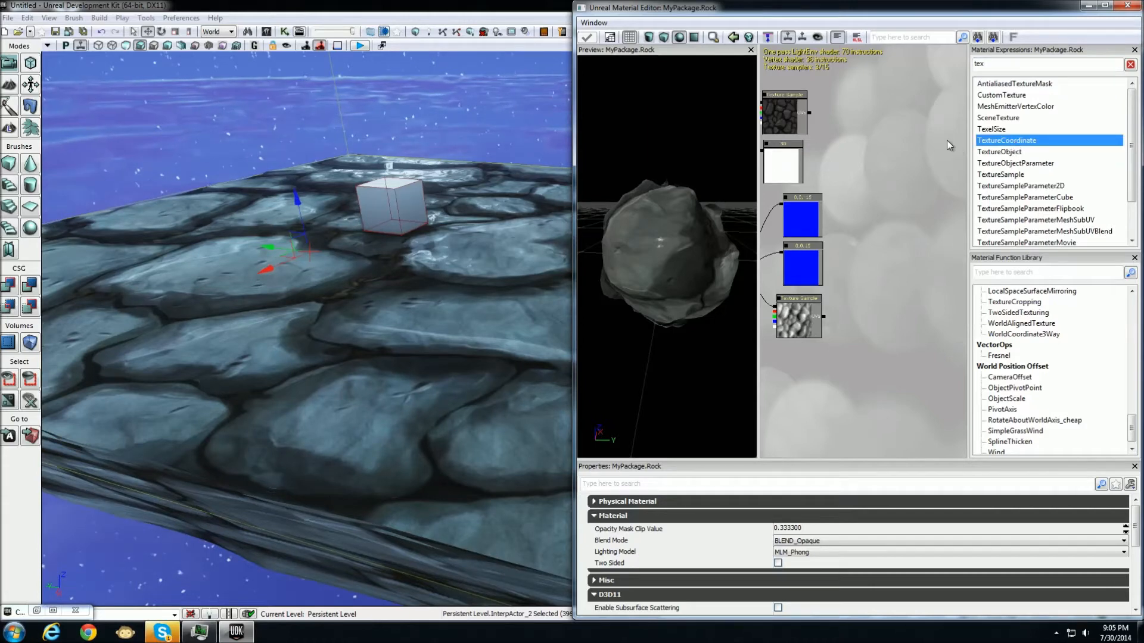
pyautogui.moveTo(1004, 141); pyautogui.dragTo(908, 137)
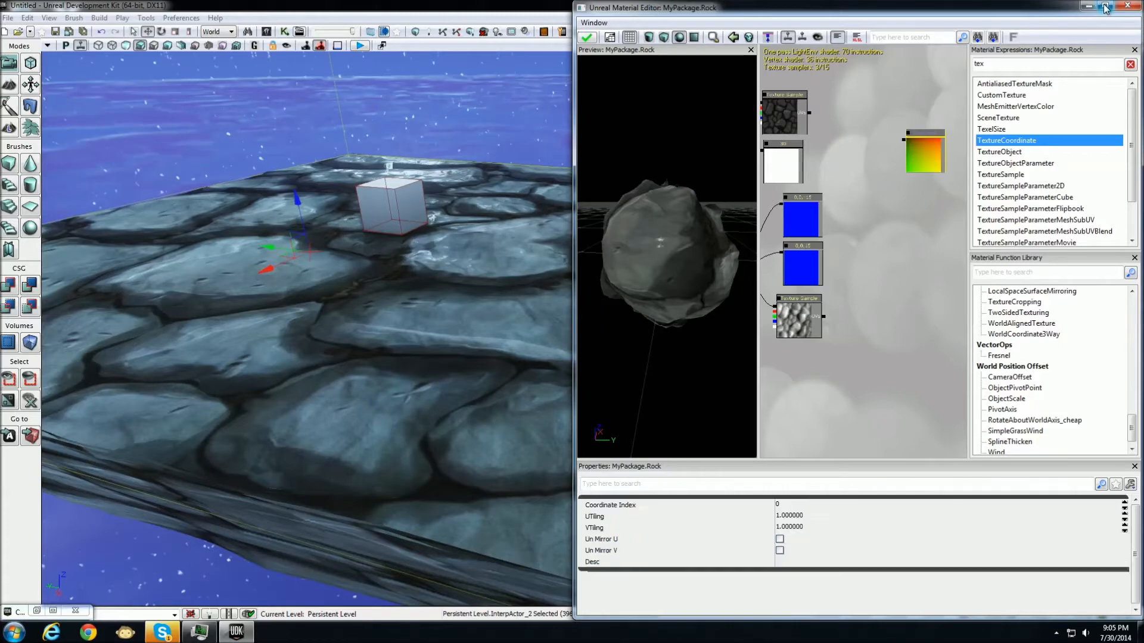
# Maximize the Material Editor, set the TextureCoordinate's UTiling and VTiling to 4 and connect it to the diffuse texture sample's UVs
pyautogui.click(1105, 5)
pyautogui.moveTo(421, 225); pyautogui.dragTo(537, 283)
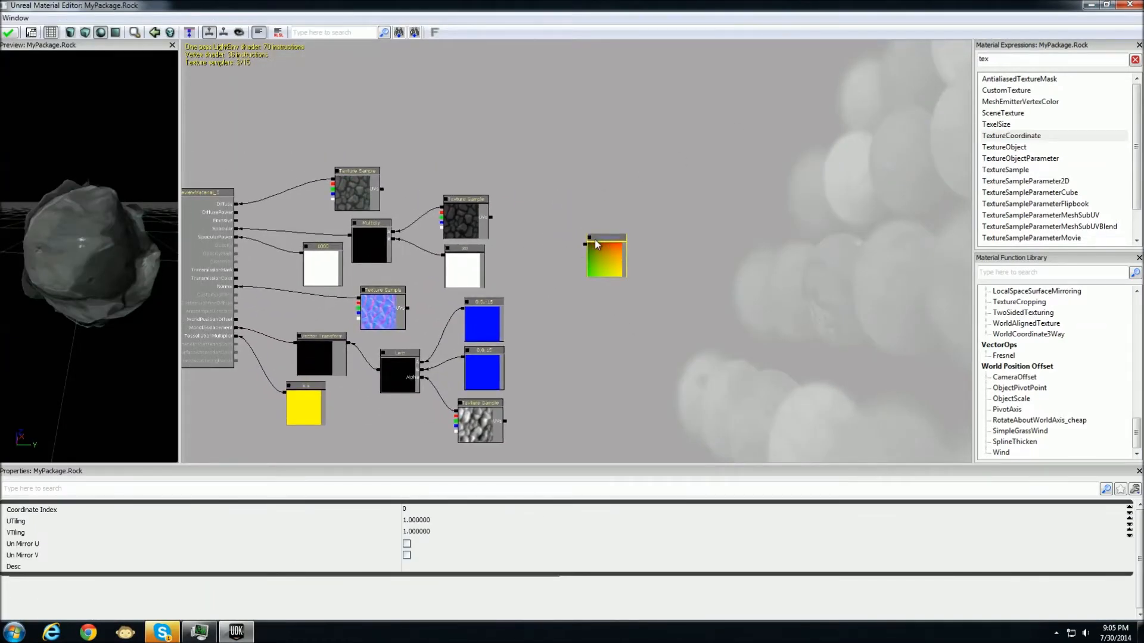
pyautogui.click(449, 522)
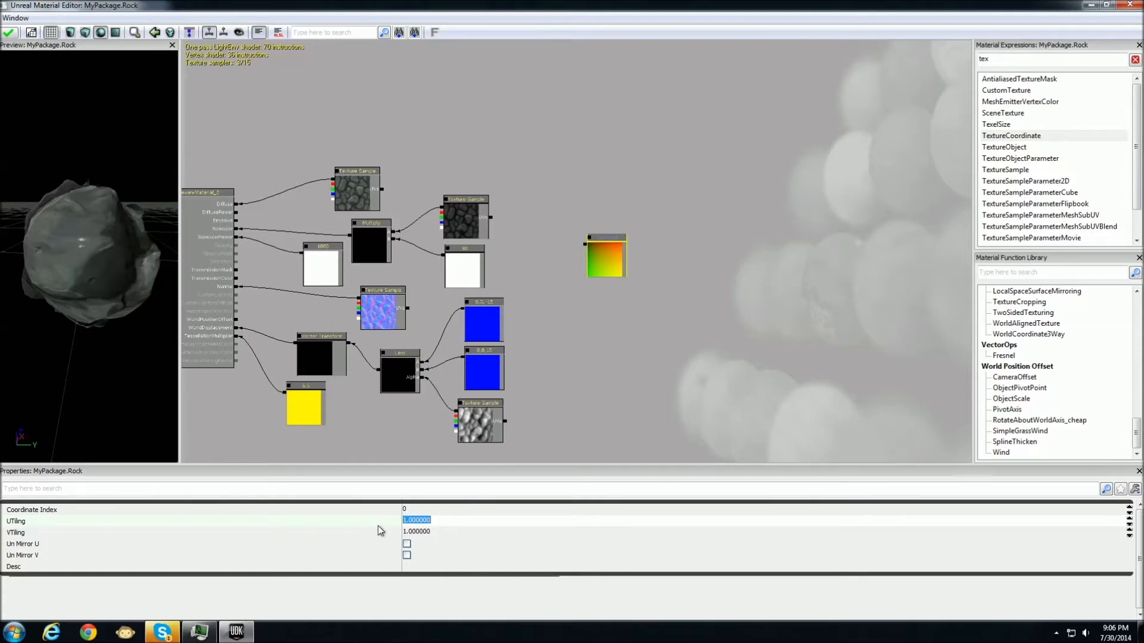
pyautogui.doubleClick(140, 4)
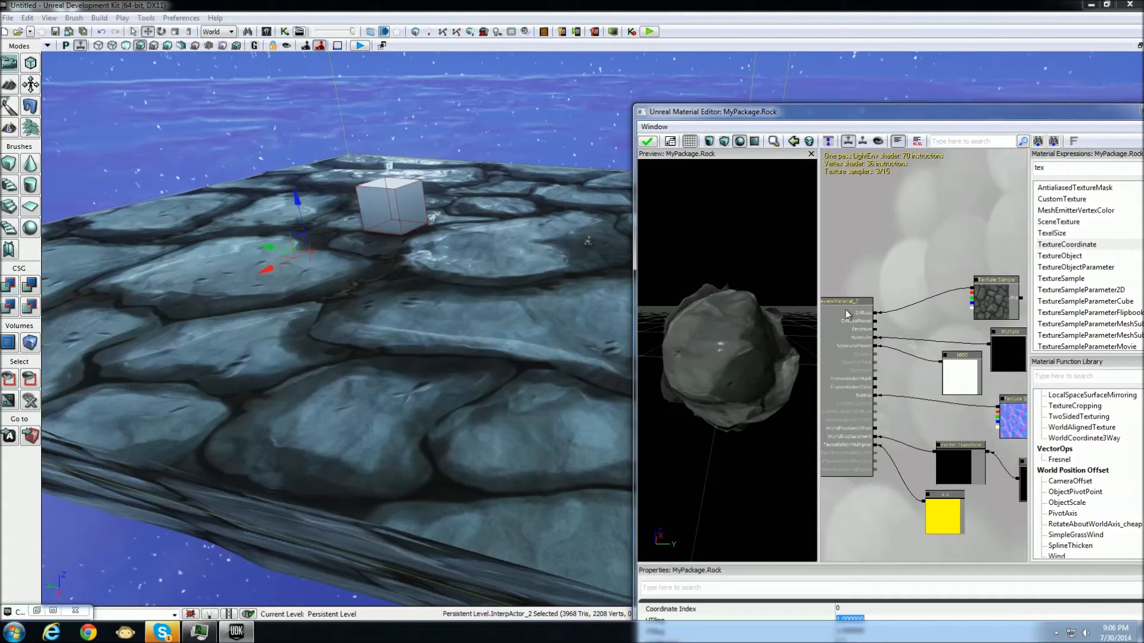
pyautogui.doubleClick(1000, 118)
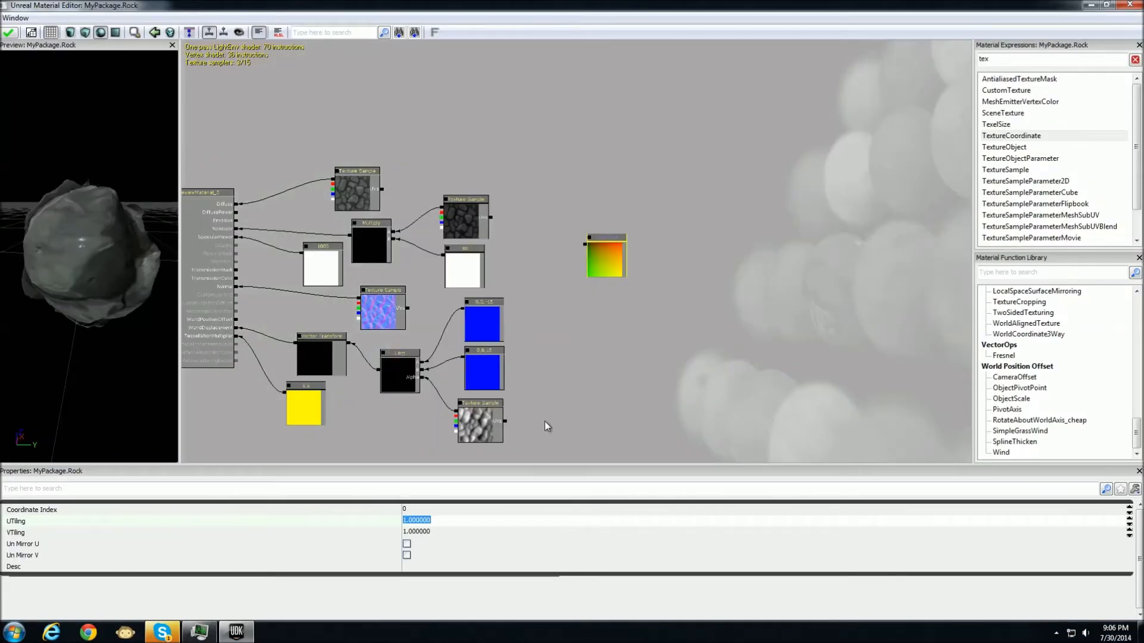
pyautogui.write('4')
pyautogui.click(433, 531)
pyautogui.write('4')
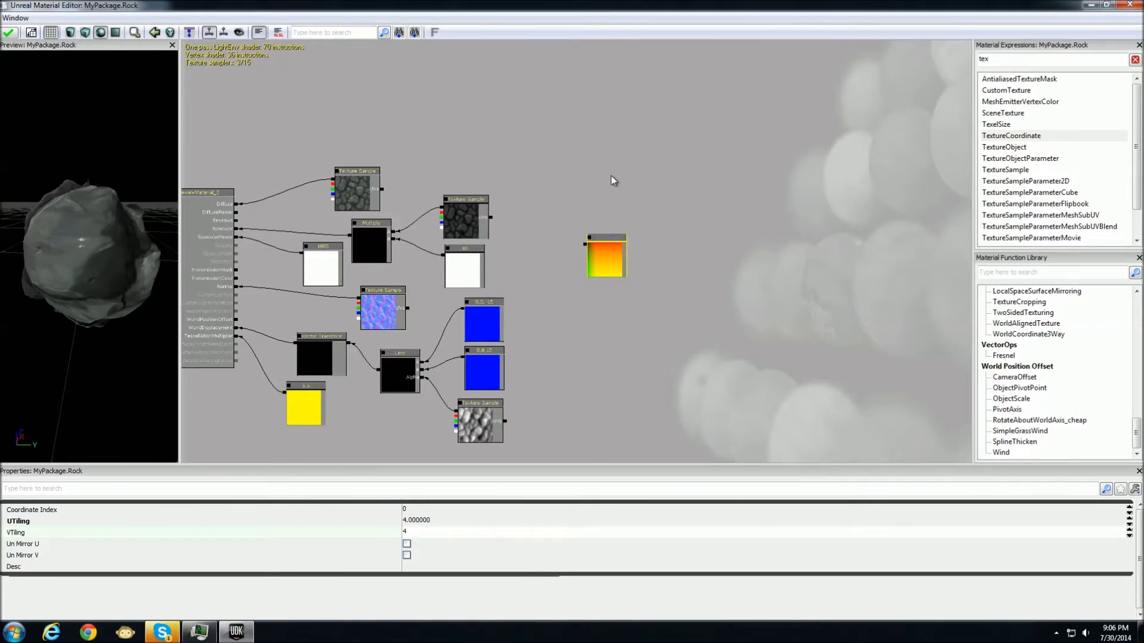
pyautogui.moveTo(630, 217); pyautogui.dragTo(408, 184)
pyautogui.click(619, 230)
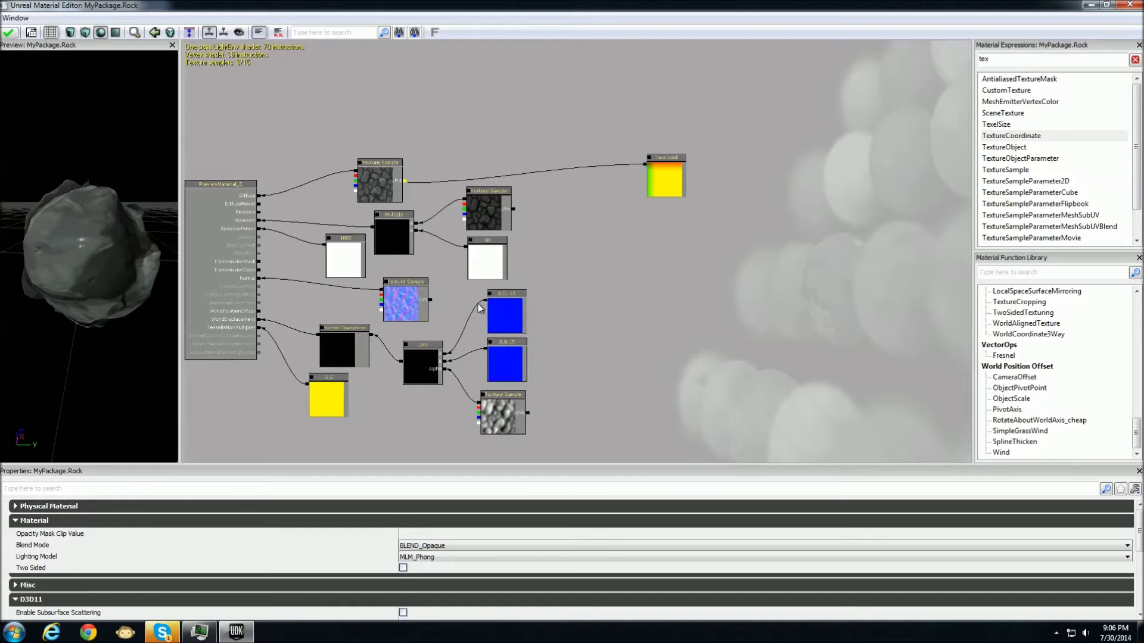
# Restore the Material Editor window, apply the Rock material with the tiled diffuse texture and inspect the floor up close in the level
pyautogui.moveTo(80, 260); pyautogui.dragTo(78, 257)
pyautogui.moveTo(73, 6); pyautogui.dragTo(665, 72)
pyautogui.click(602, 104)
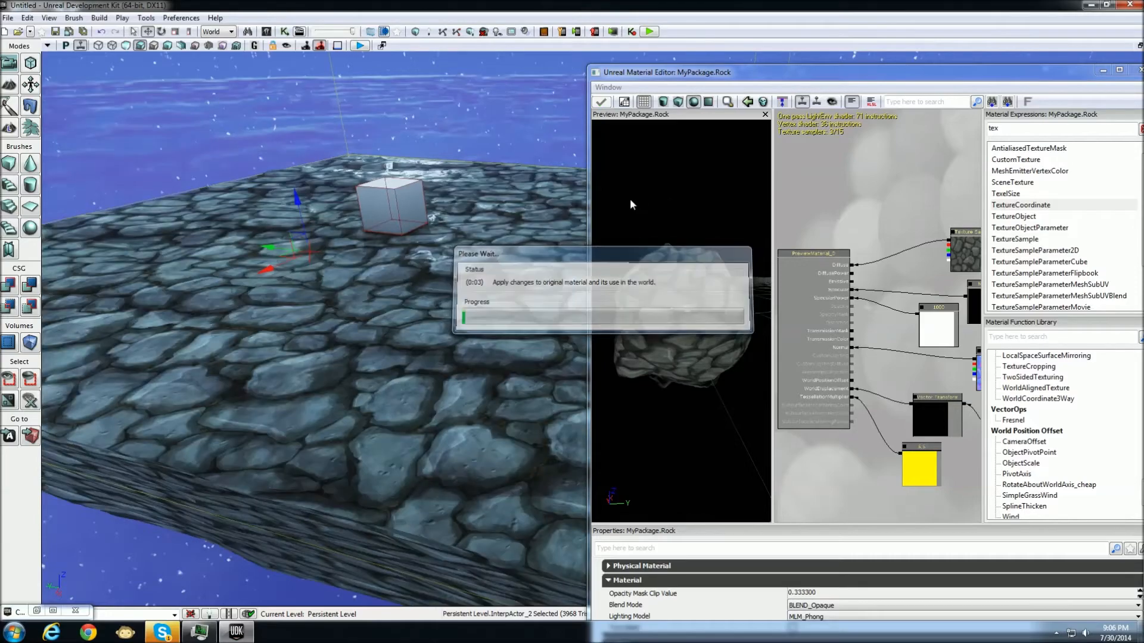
pyautogui.moveTo(402, 278)
pyautogui.mouseDown(button='right')
pyautogui.moveTo(471, 280)
pyautogui.moveTo(435, 278)
pyautogui.moveTo(400, 298)
pyautogui.moveTo(357, 274)
pyautogui.moveTo(405, 292)
pyautogui.moveTo(387, 268)
pyautogui.moveTo(292, 268)
pyautogui.moveTo(364, 304)
pyautogui.moveTo(345, 292)
pyautogui.moveTo(387, 286)
pyautogui.mouseUp(button='right')
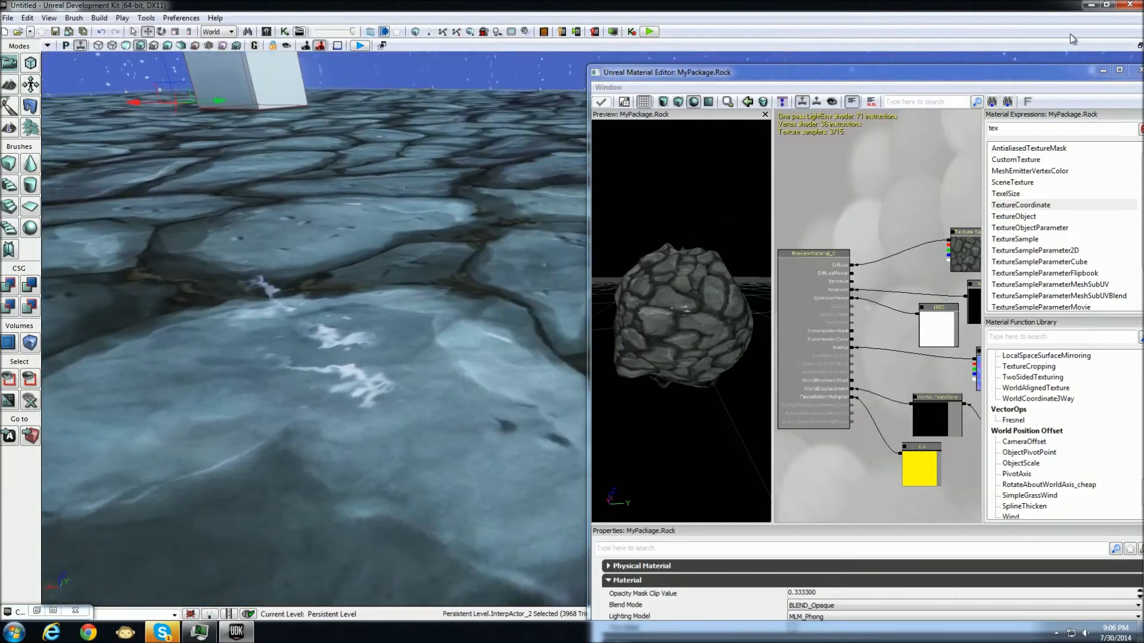
# Maximize the Material Editor and connect the TextureCoordinate to the UVs of the specular and normal map texture samples
pyautogui.click(1119, 70)
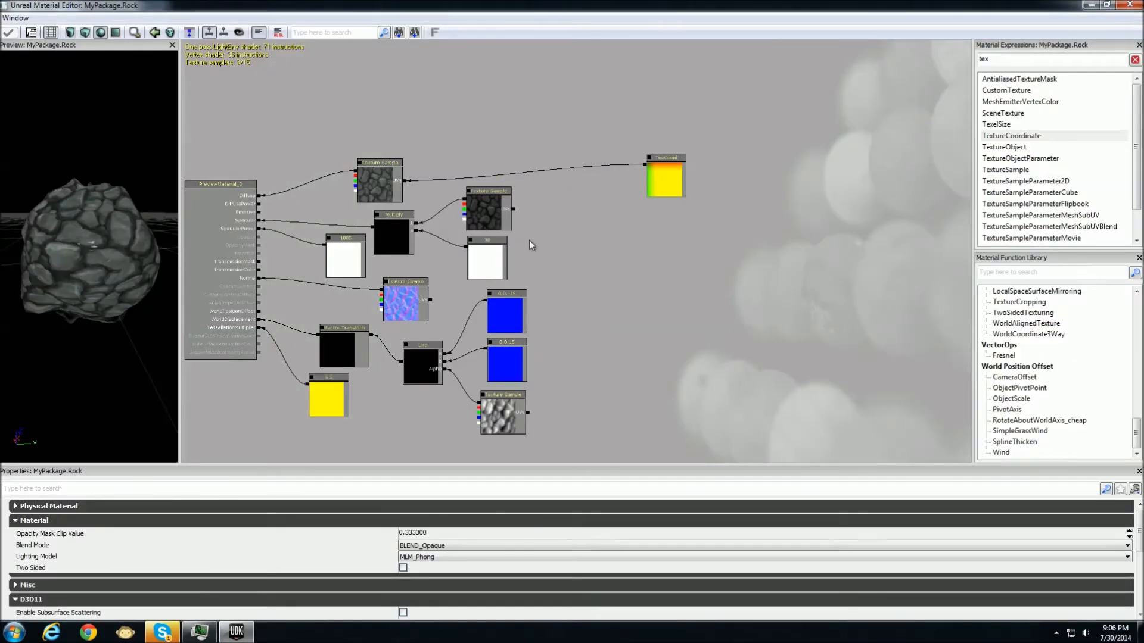
pyautogui.moveTo(605, 263); pyautogui.dragTo(702, 200)
pyautogui.scroll(4, 703, 200)
pyautogui.moveTo(676, 155); pyautogui.dragTo(701, 201)
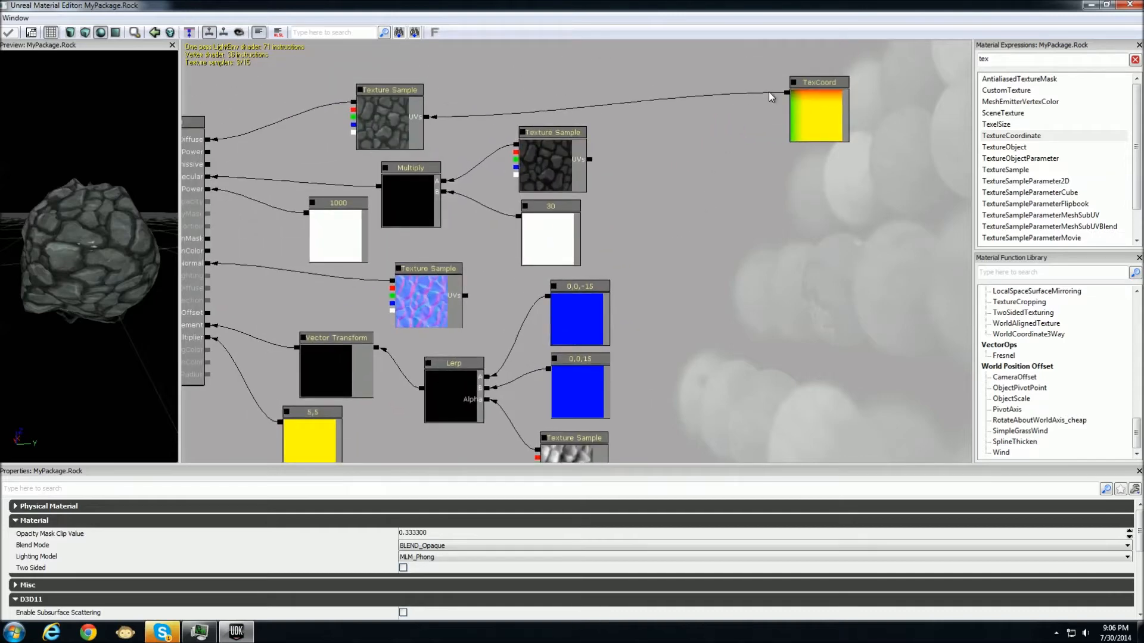
pyautogui.moveTo(787, 92); pyautogui.dragTo(593, 164)
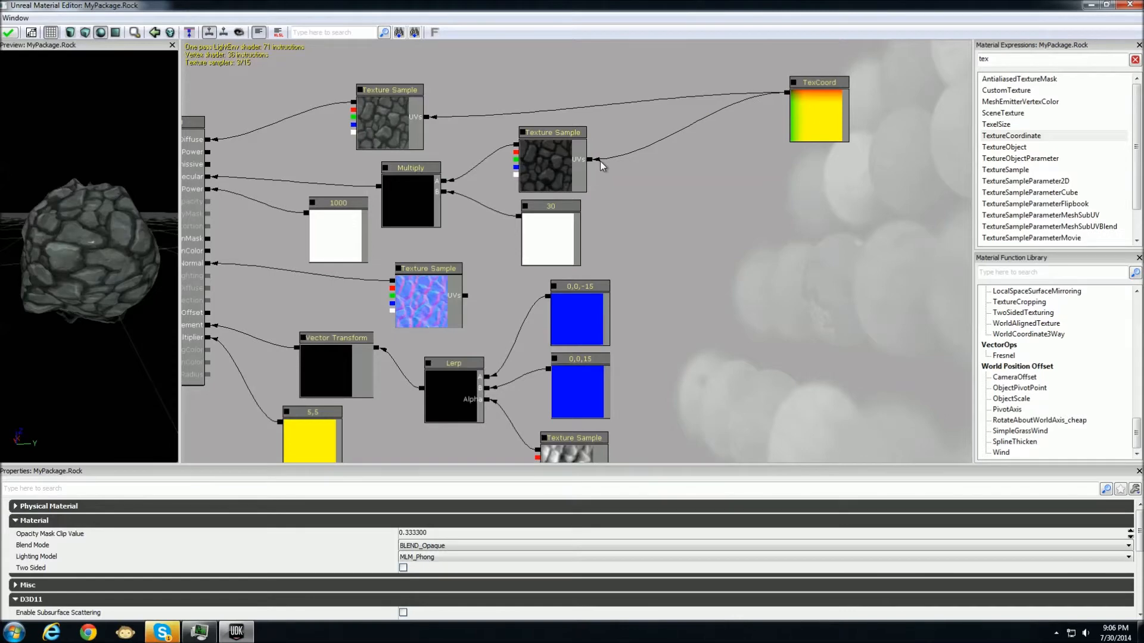
pyautogui.moveTo(631, 184)
pyautogui.mouseDown()
pyautogui.moveTo(677, 127)
pyautogui.moveTo(701, 143)
pyautogui.moveTo(634, 167)
pyautogui.mouseUp()
pyautogui.moveTo(721, 65); pyautogui.dragTo(402, 269)
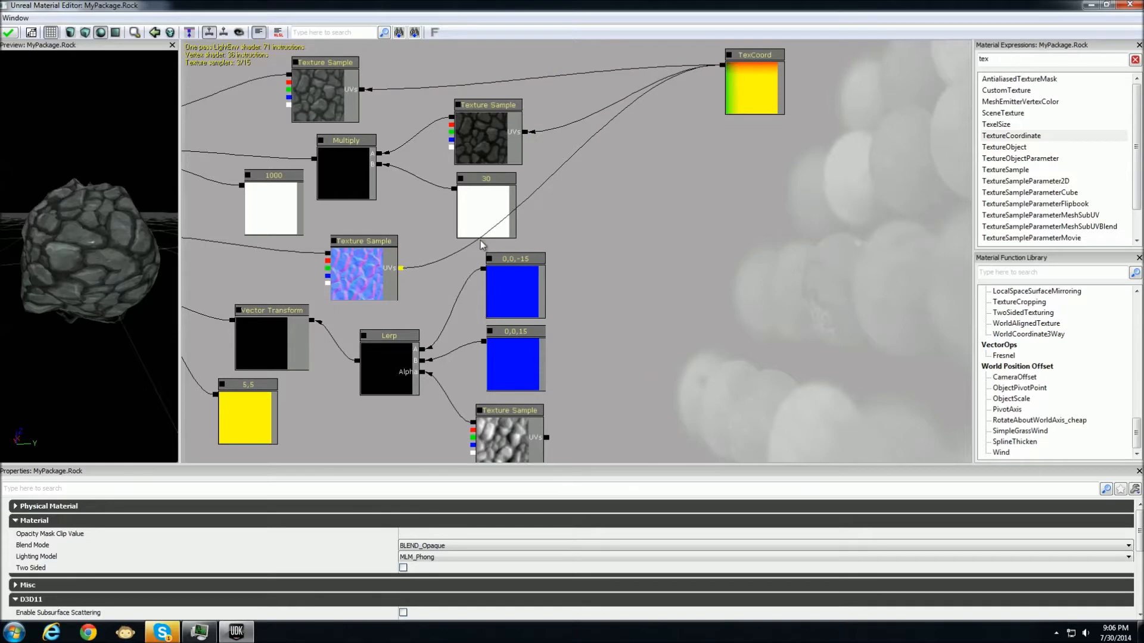
# Move the RocksCliff_H texture sample and both Constant3Vectors downward to space out the Lerp's input nodes
pyautogui.moveTo(591, 337); pyautogui.dragTo(558, 202)
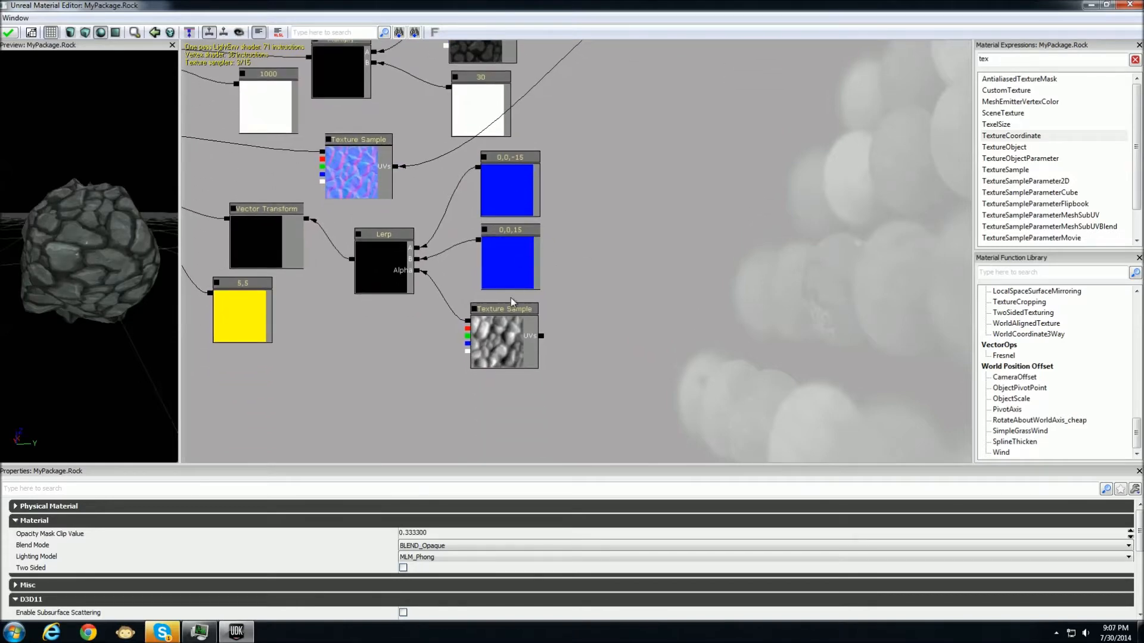
pyautogui.click(511, 315)
pyautogui.moveTo(523, 386); pyautogui.dragTo(523, 393)
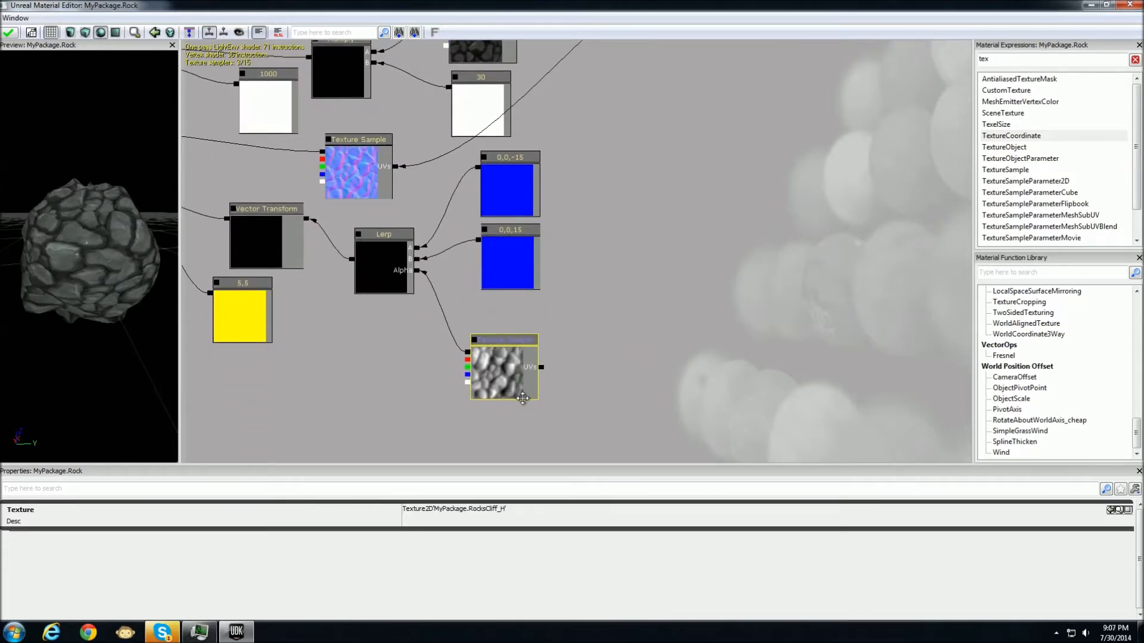
pyautogui.click(519, 227)
pyautogui.moveTo(512, 250); pyautogui.dragTo(513, 285)
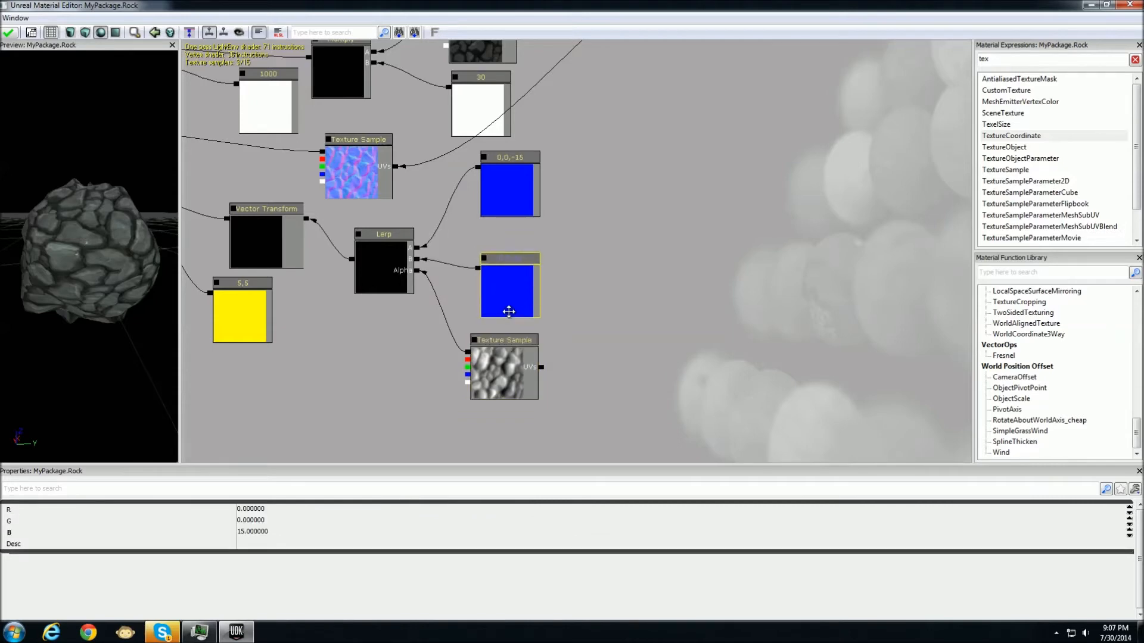
pyautogui.moveTo(519, 167); pyautogui.dragTo(518, 197)
pyautogui.click(733, 196)
# Move the TextureCoordinate farther from the other nodes and connect it to the height map texture sample's UVs
pyautogui.scroll(-5, 689, 187)
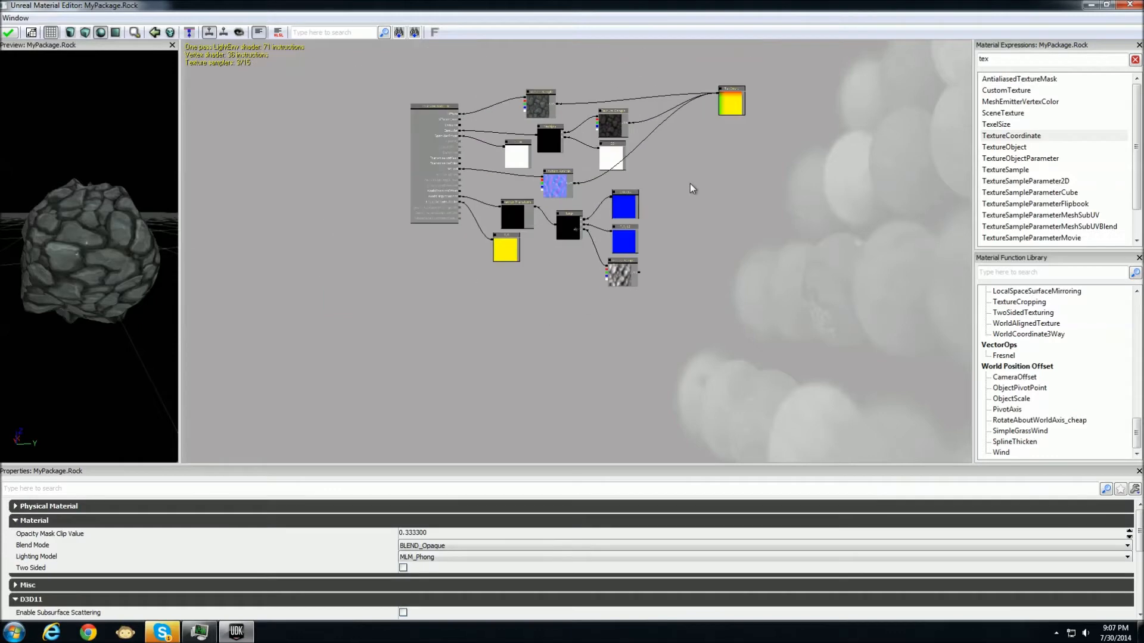
pyautogui.moveTo(719, 122); pyautogui.dragTo(870, 184)
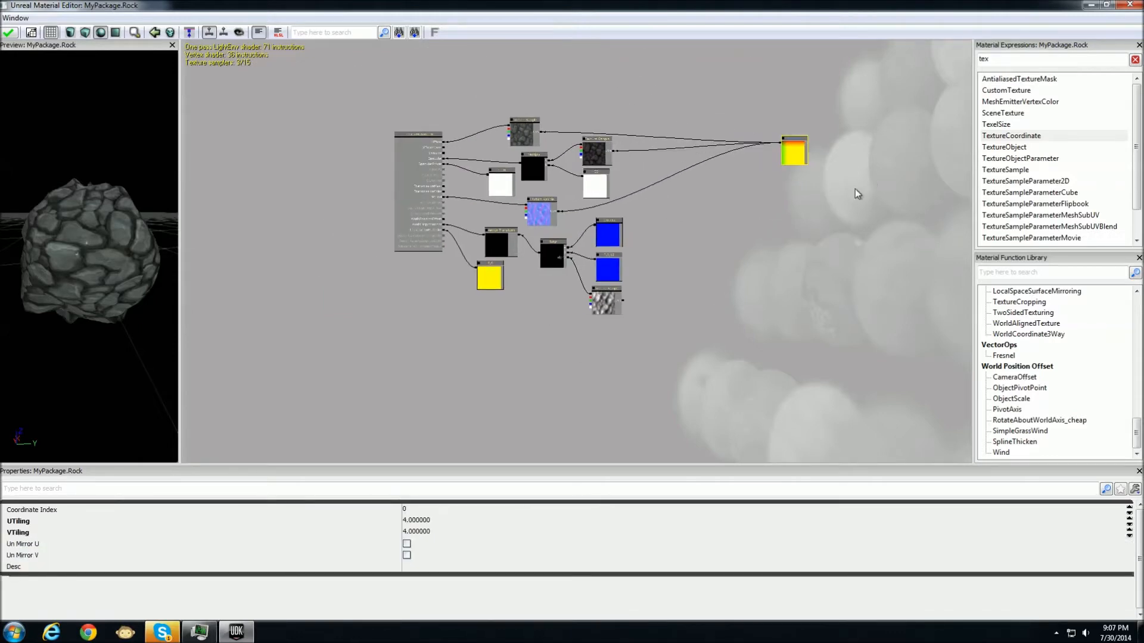
pyautogui.moveTo(781, 144); pyautogui.dragTo(614, 299)
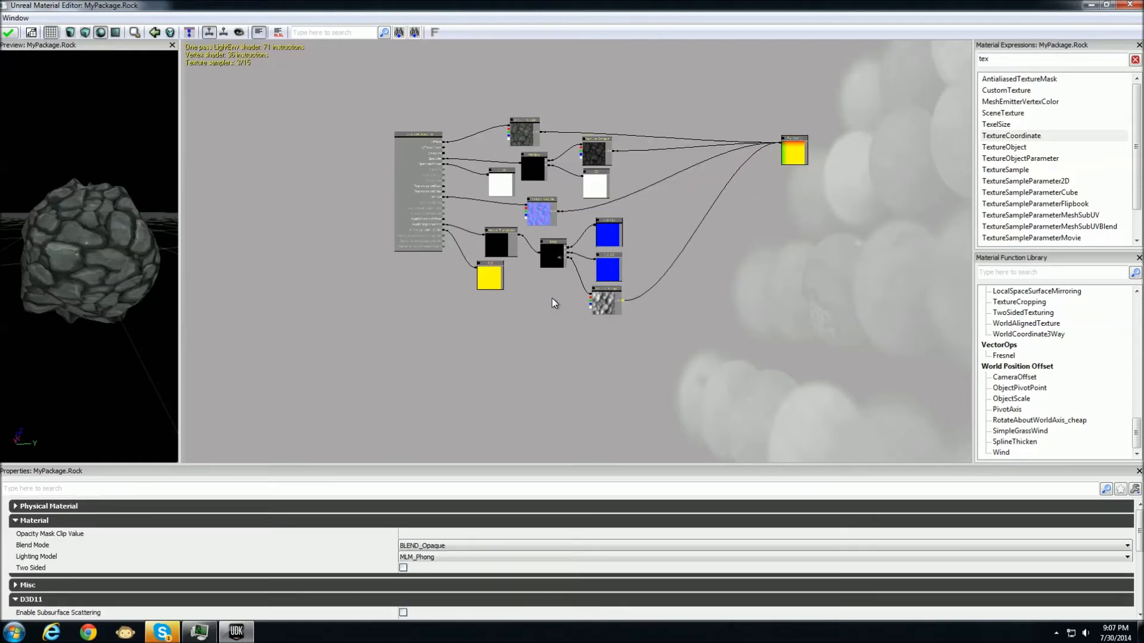
# Restore the Material Editor window, apply the fully tiled Rock material and inspect the displaced floor in the level
pyautogui.moveTo(528, 304); pyautogui.dragTo(575, 234)
pyautogui.scroll(5, 567, 256)
pyautogui.moveTo(546, 283); pyautogui.dragTo(525, 423)
pyautogui.doubleClick(92, 6)
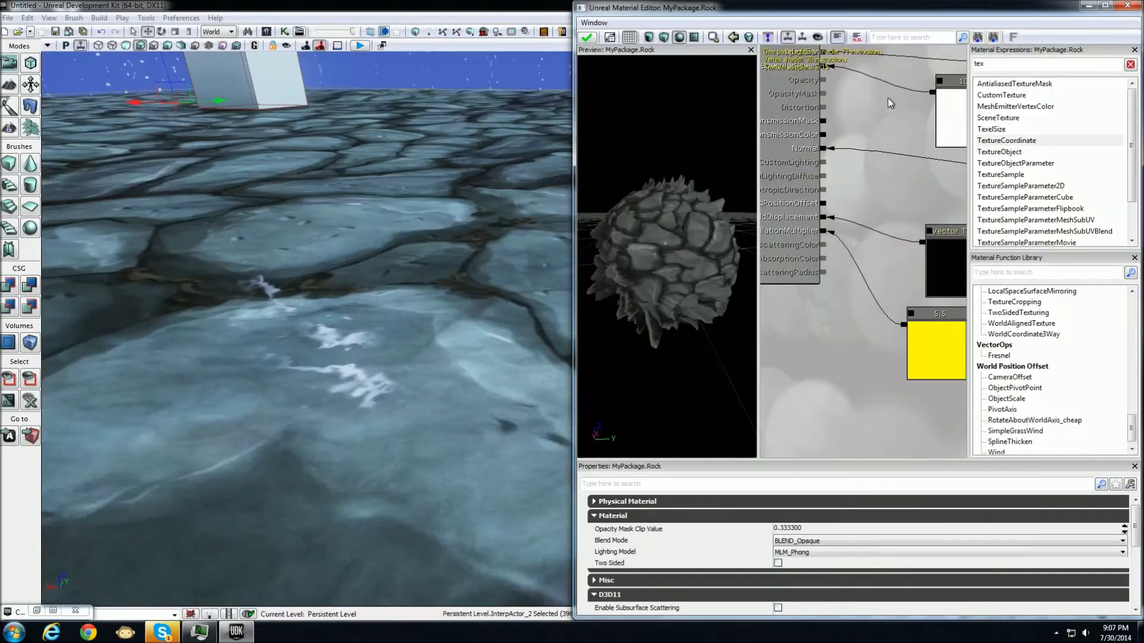
pyautogui.click(581, 39)
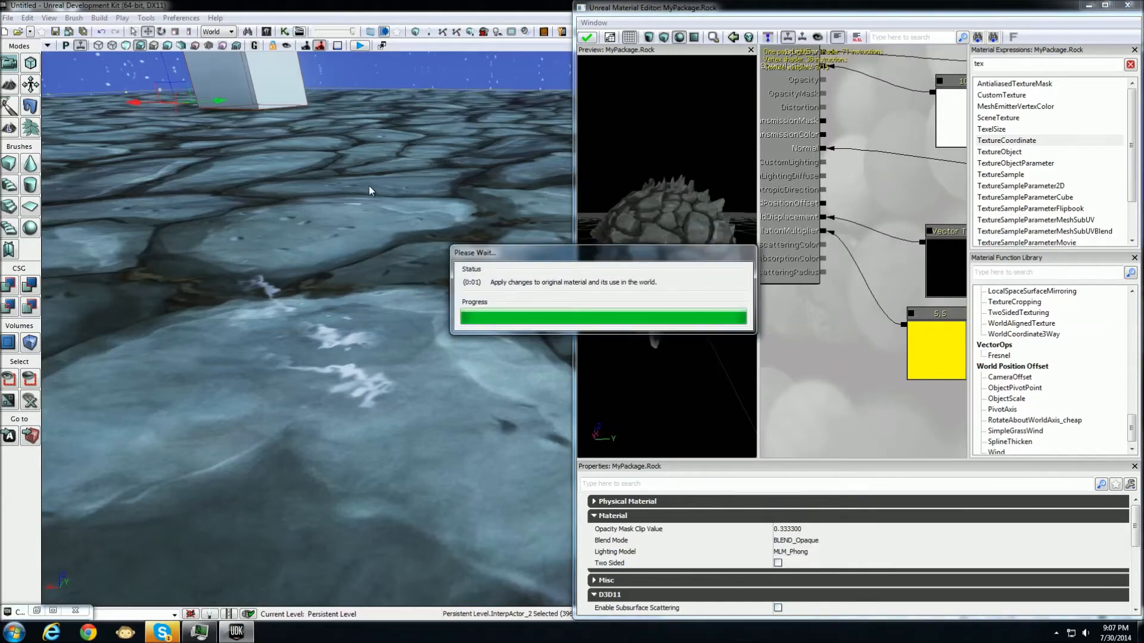
pyautogui.moveTo(292, 201); pyautogui.dragTo(435, 139, button='right')
# Maximize the Material Editor and set the B value of the Lerp's second Constant3Vector to 45
pyautogui.click(1105, 6)
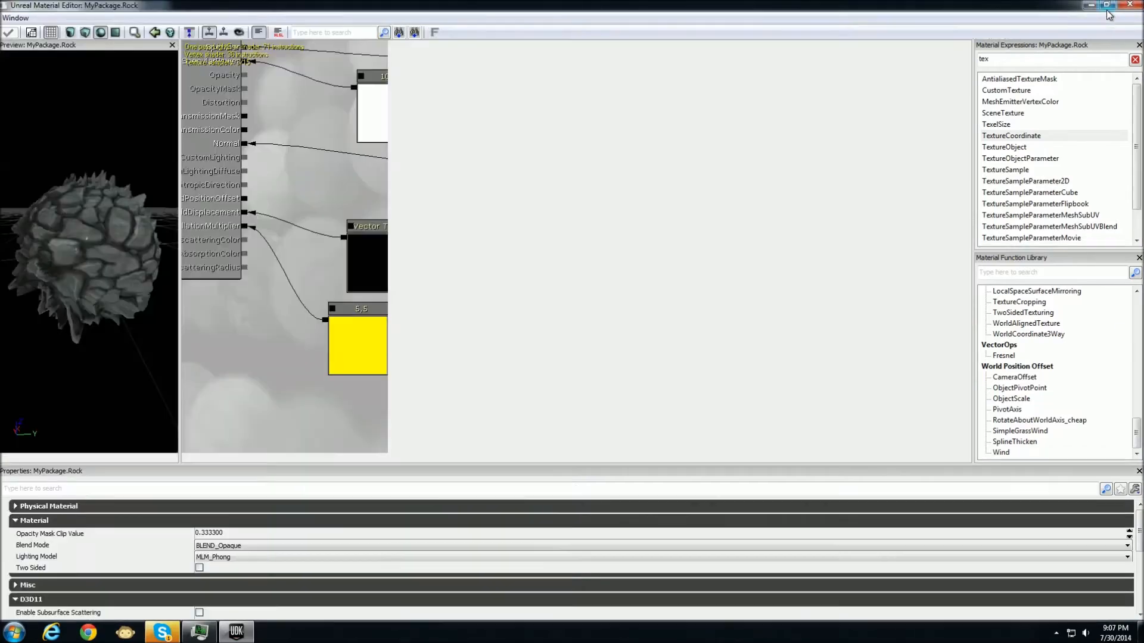
pyautogui.moveTo(788, 375); pyautogui.dragTo(687, 373)
pyautogui.moveTo(480, 247); pyautogui.dragTo(509, 223)
pyautogui.click(569, 338)
pyautogui.click(309, 531)
pyautogui.write('45')
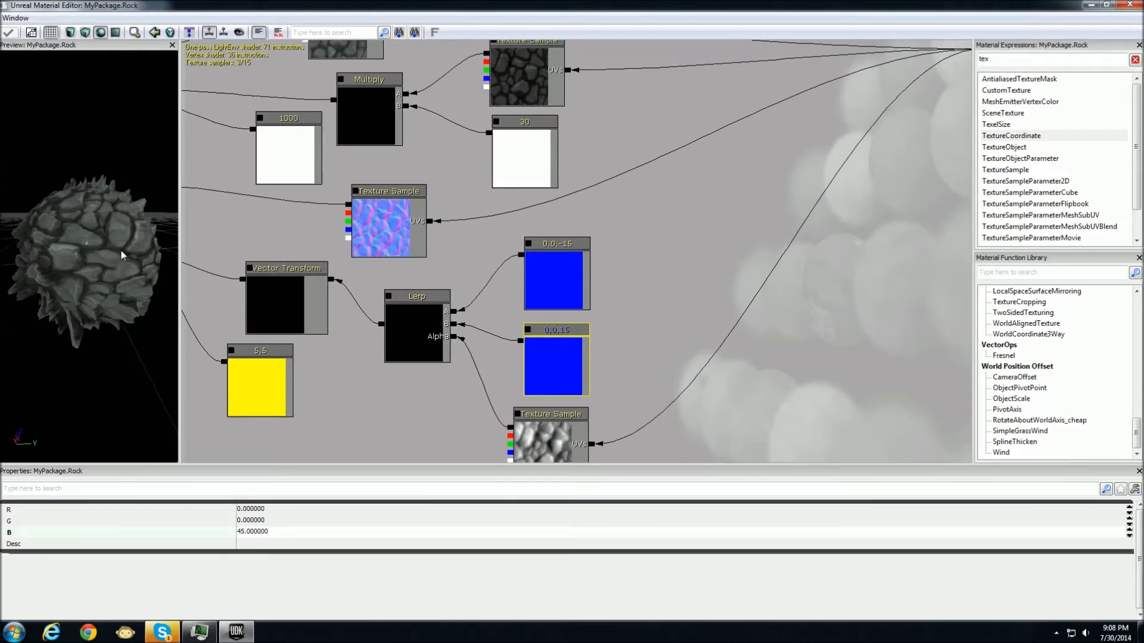
# Restore the Material Editor window, apply the stronger displacement and inspect the raised rocks on the floor
pyautogui.moveTo(242, 5); pyautogui.dragTo(1142, 53)
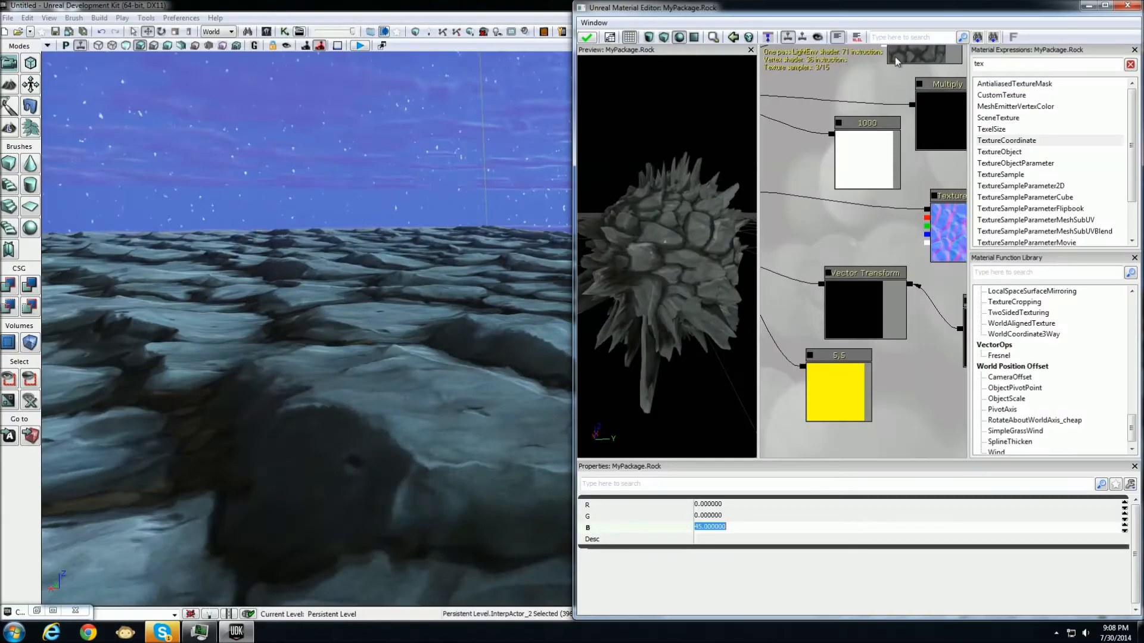
pyautogui.click(588, 38)
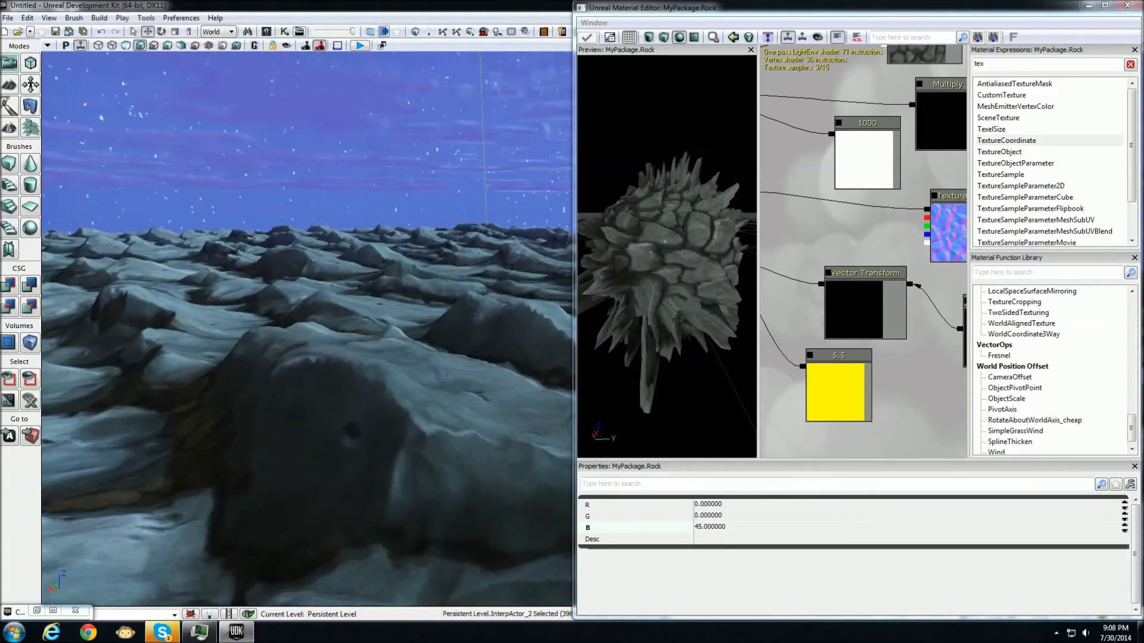
pyautogui.moveTo(295, 337); pyautogui.dragTo(210, 343, button='right')
# Switch the level viewport to wireframe and examine the floor's tessellation density from near and far
pyautogui.click(112, 46)
pyautogui.moveTo(173, 161); pyautogui.dragTo(149, 167, button='right')
pyautogui.moveTo(369, 352); pyautogui.dragTo(334, 282, button='right')
pyautogui.moveTo(256, 393); pyautogui.dragTo(55, 419, button='right')
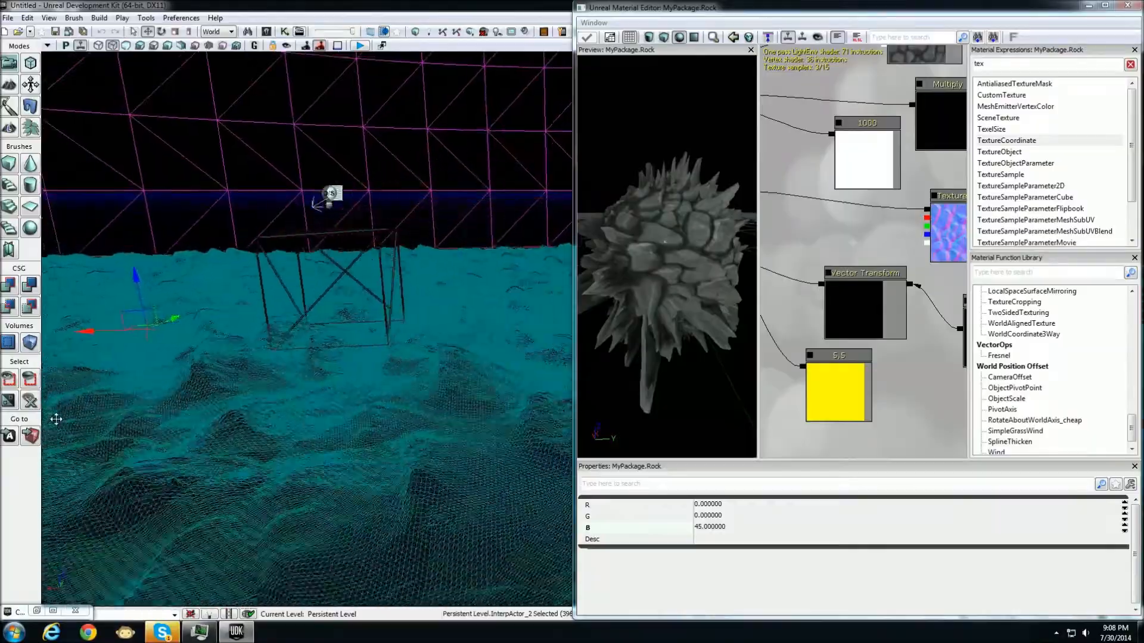
pyautogui.moveTo(45, 325); pyautogui.dragTo(187, 325, button='right')
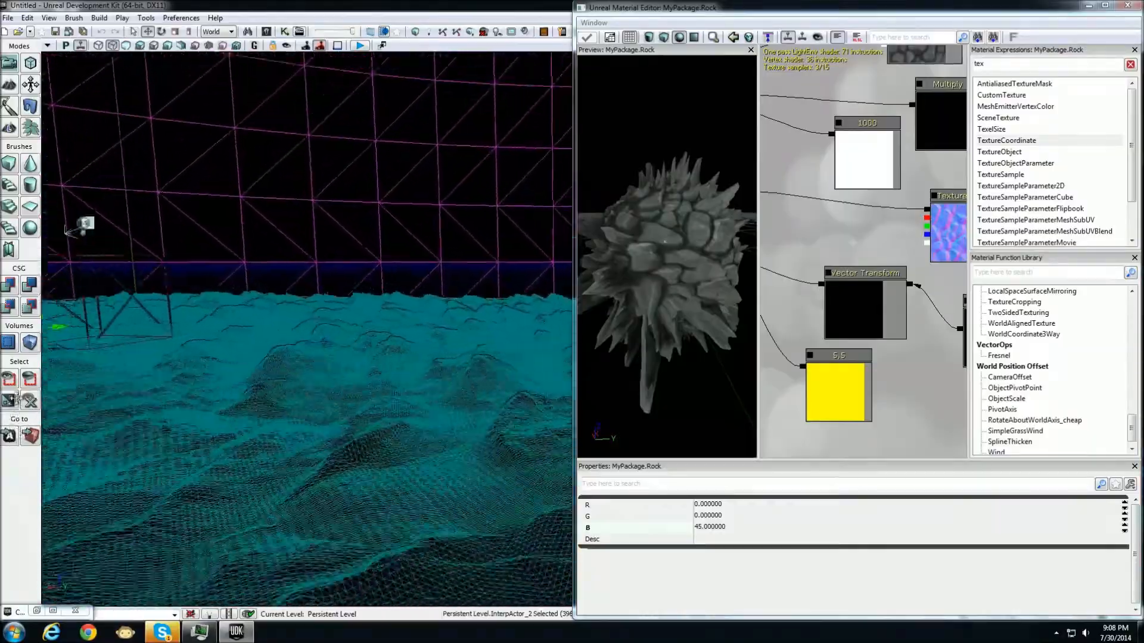
pyautogui.moveTo(14, 406); pyautogui.dragTo(115, 286, button='right')
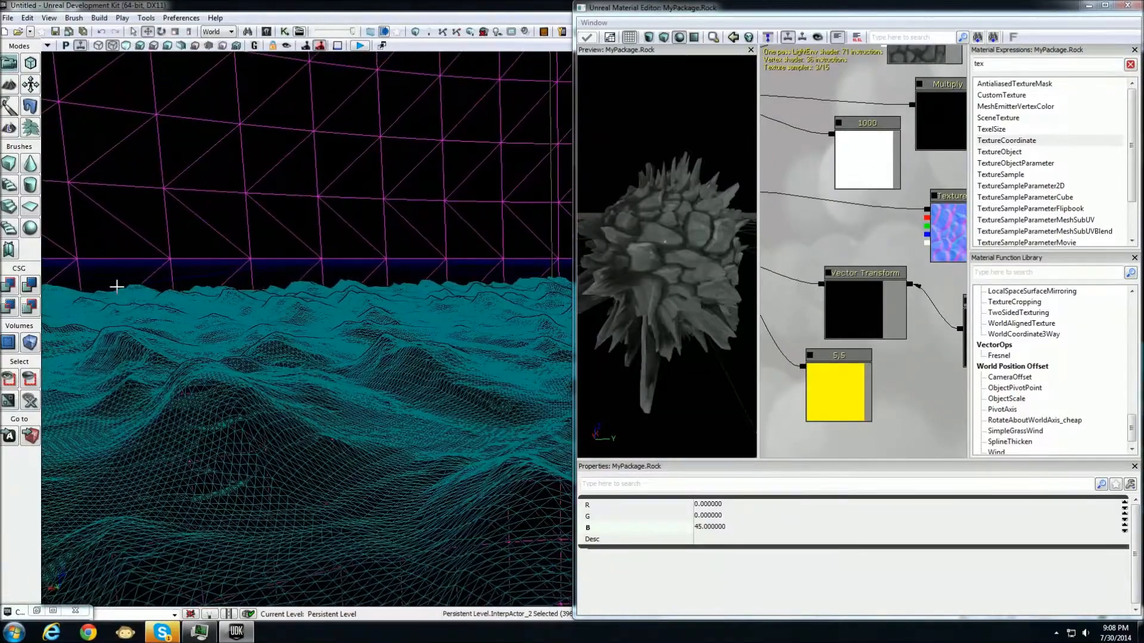
# Maximize the Material Editor and disconnect the 5,5 Constant2Vector from TessellationMultiplier
pyautogui.moveTo(905, 382); pyautogui.dragTo(936, 336)
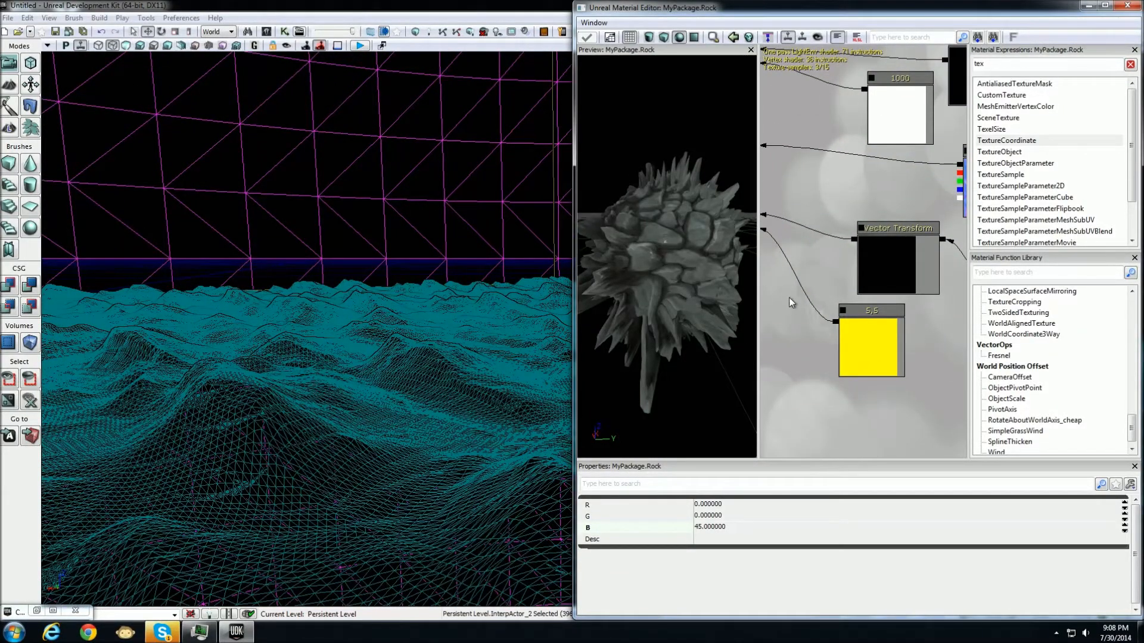
pyautogui.moveTo(811, 350); pyautogui.dragTo(844, 355)
pyautogui.scroll(-3, 844, 356)
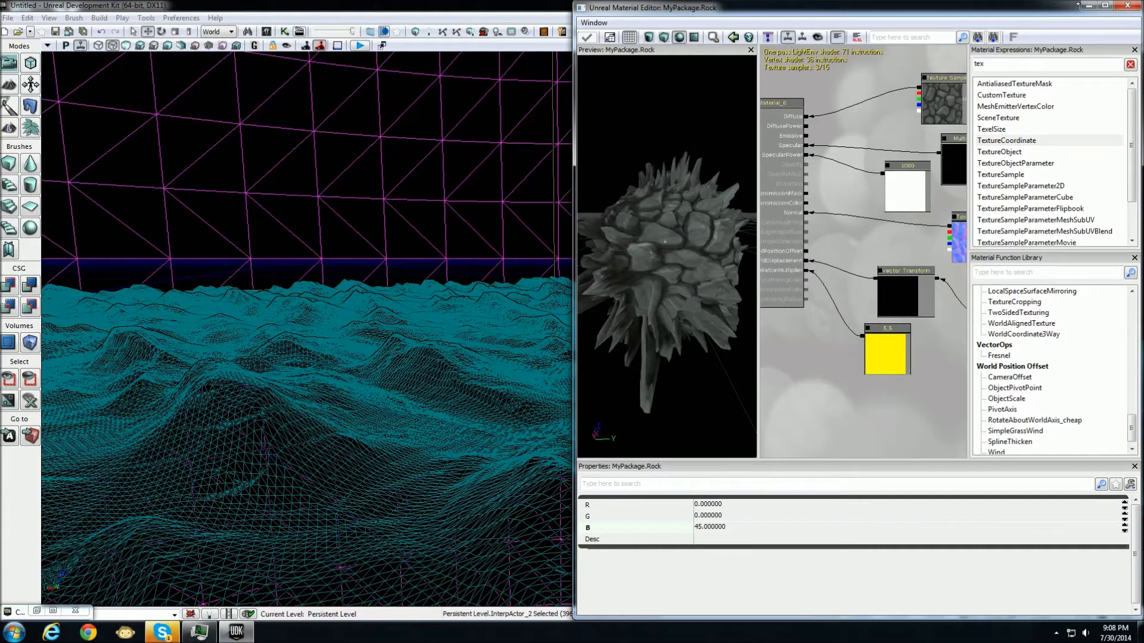
pyautogui.click(1105, 7)
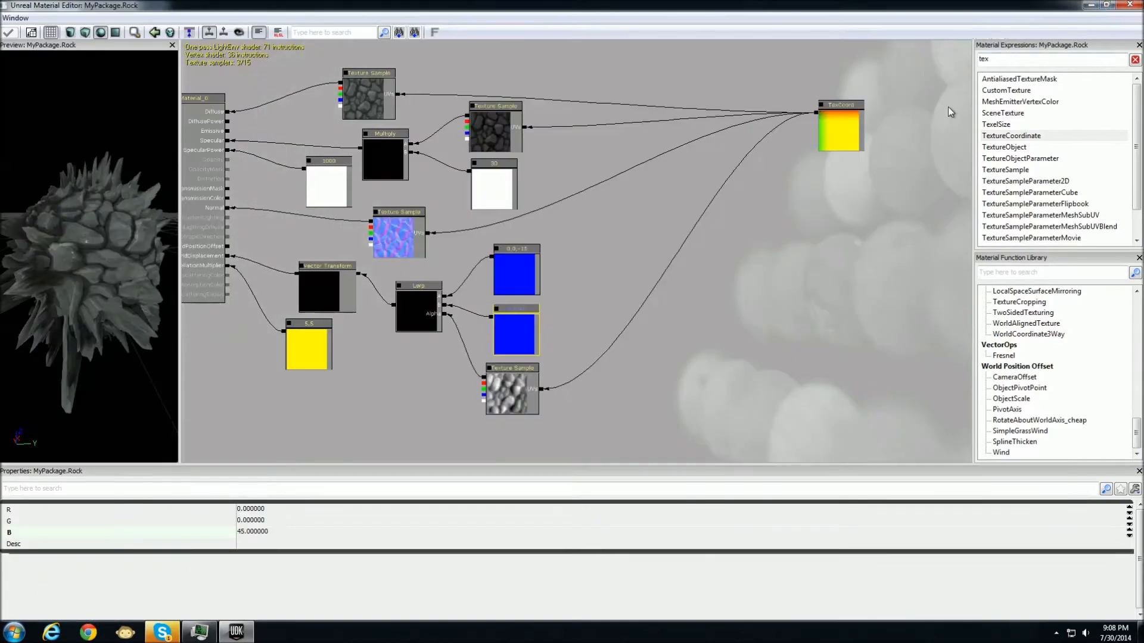
pyautogui.moveTo(414, 363); pyautogui.dragTo(712, 335)
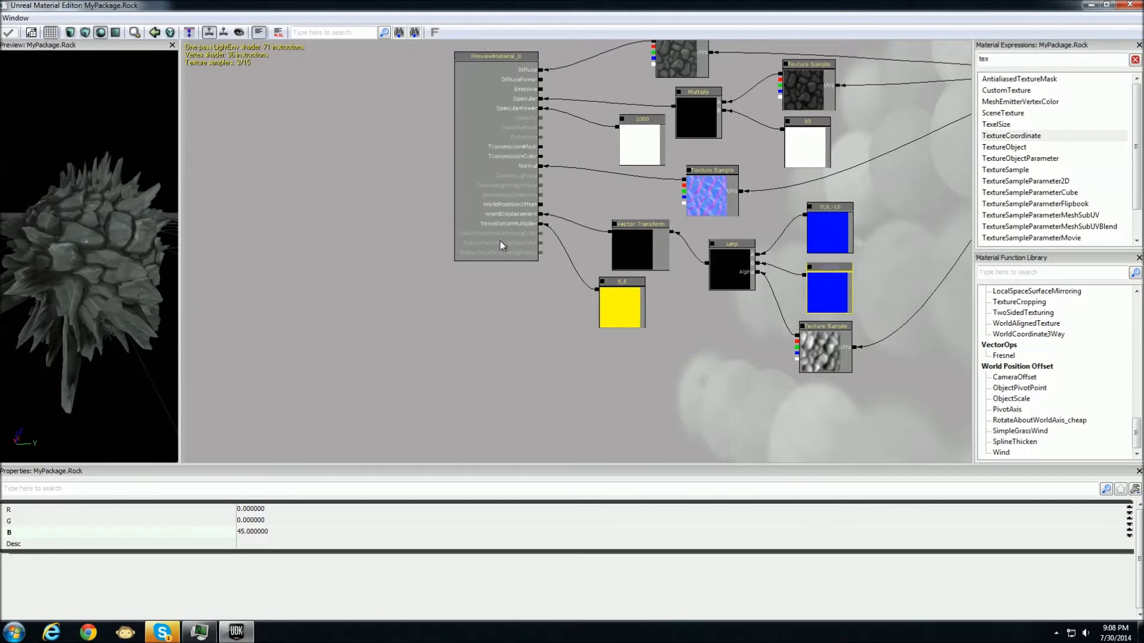
pyautogui.scroll(2, 503, 232)
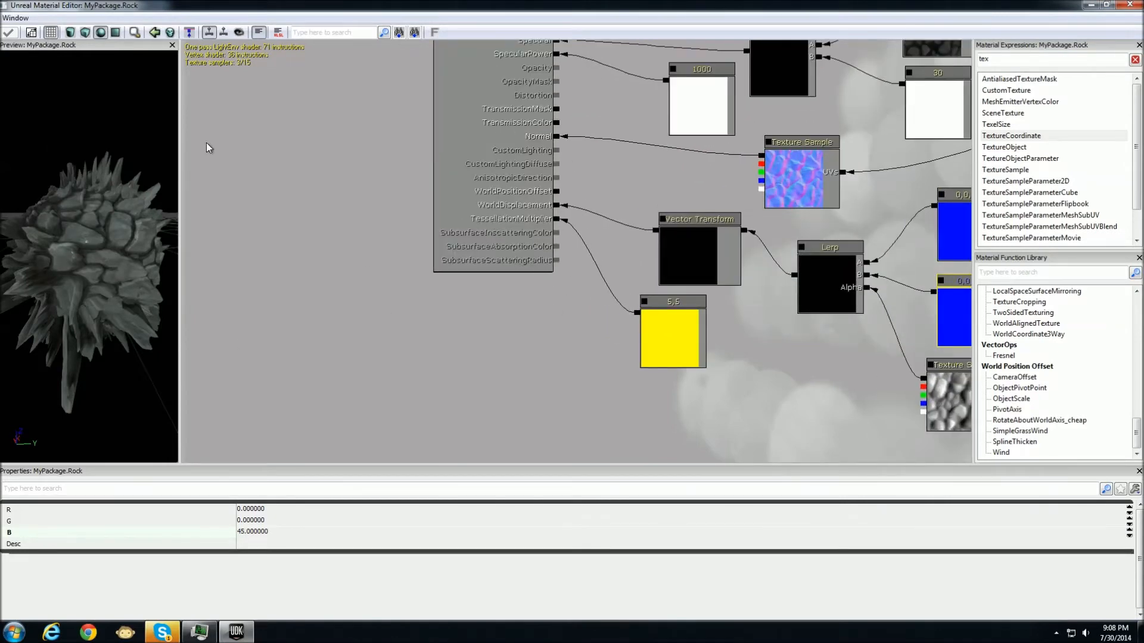
pyautogui.moveTo(742, 359); pyautogui.dragTo(653, 273)
pyautogui.moveTo(780, 327); pyautogui.dragTo(679, 311)
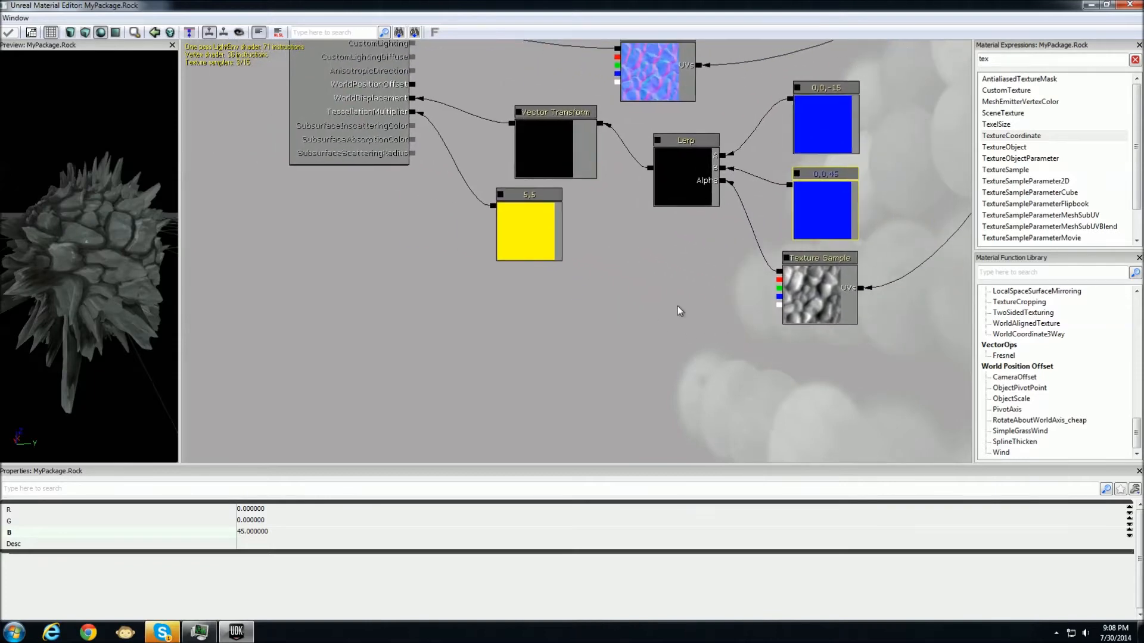
pyautogui.click(411, 116)
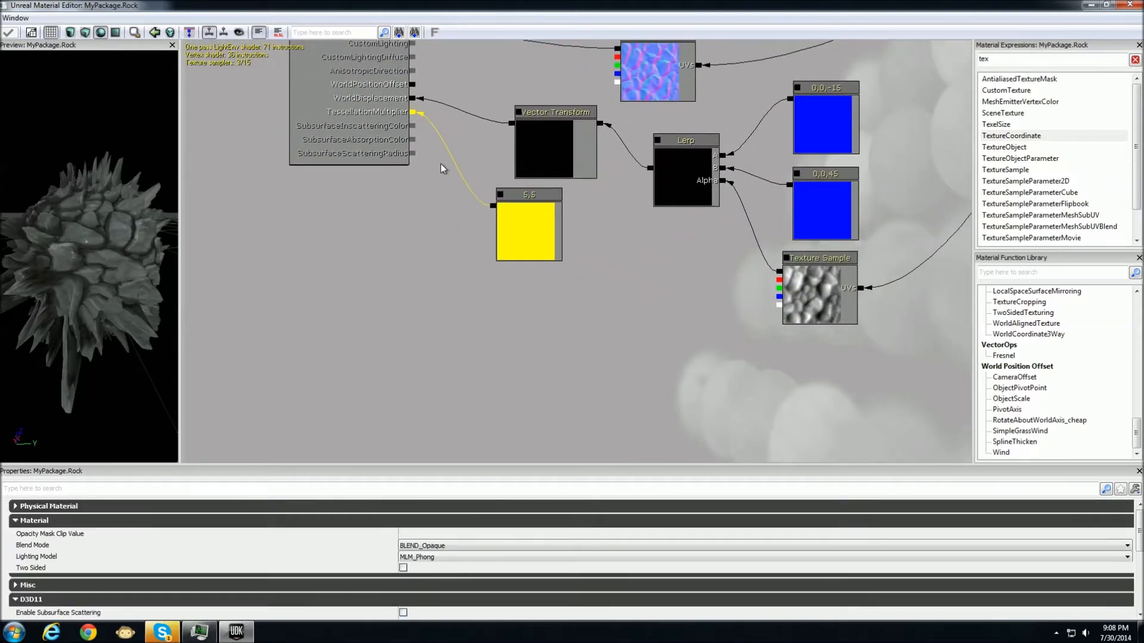
pyautogui.moveTo(538, 201); pyautogui.dragTo(701, 249)
# Find the CameraWorldPosition expression and add it to the empty graph area below the Lerp
pyautogui.doubleClick(1006, 60)
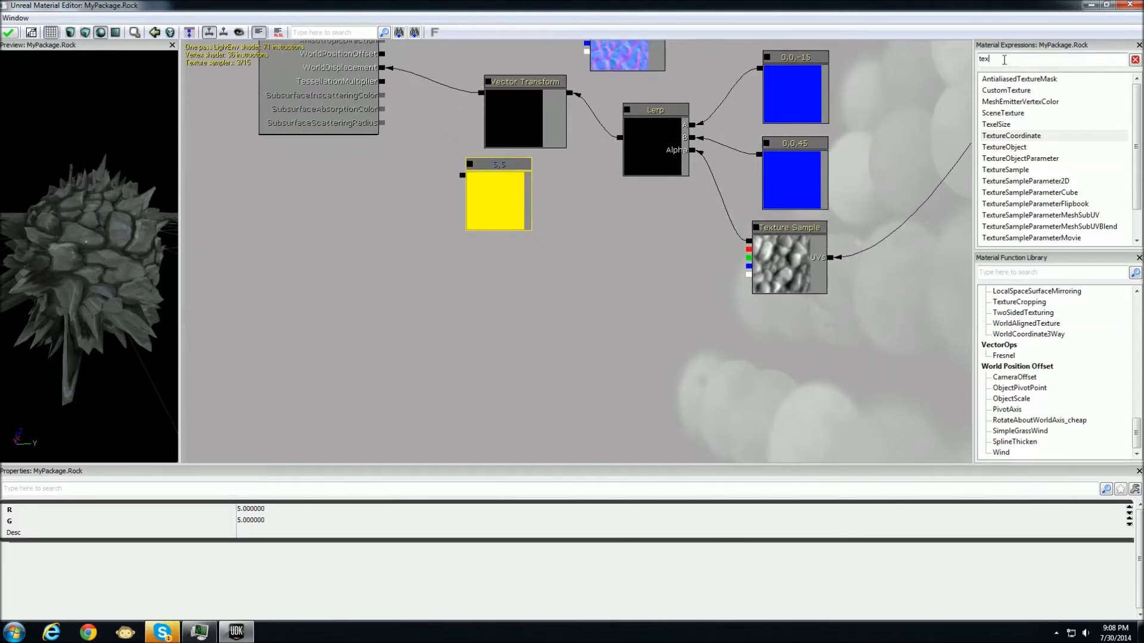
pyautogui.press('BackSpace')
pyautogui.write('ca')
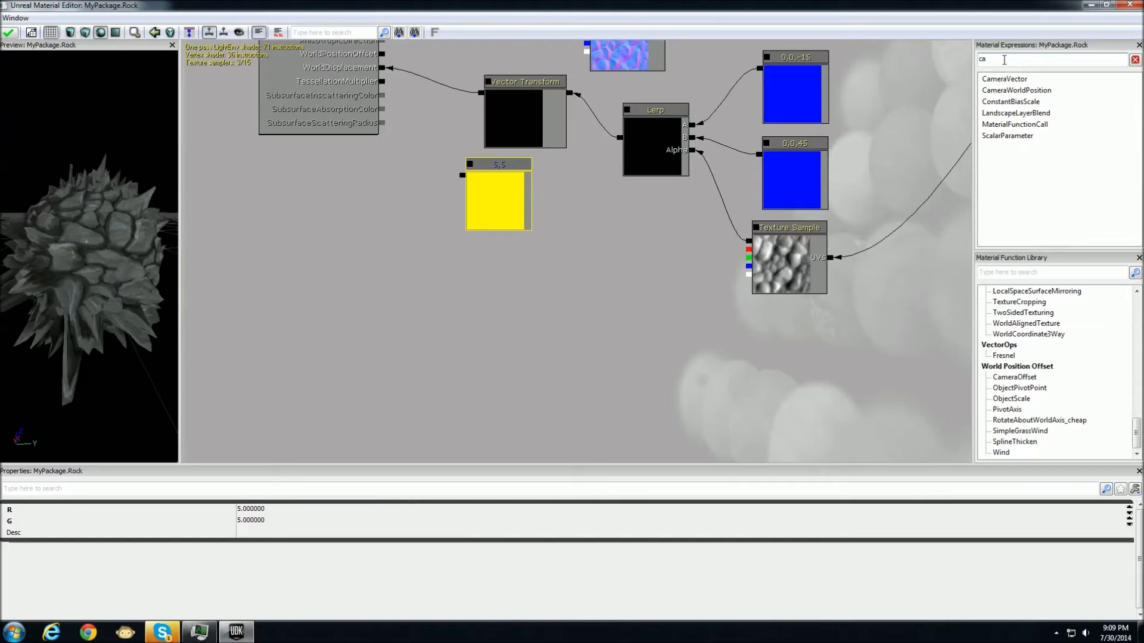
pyautogui.click(1005, 91)
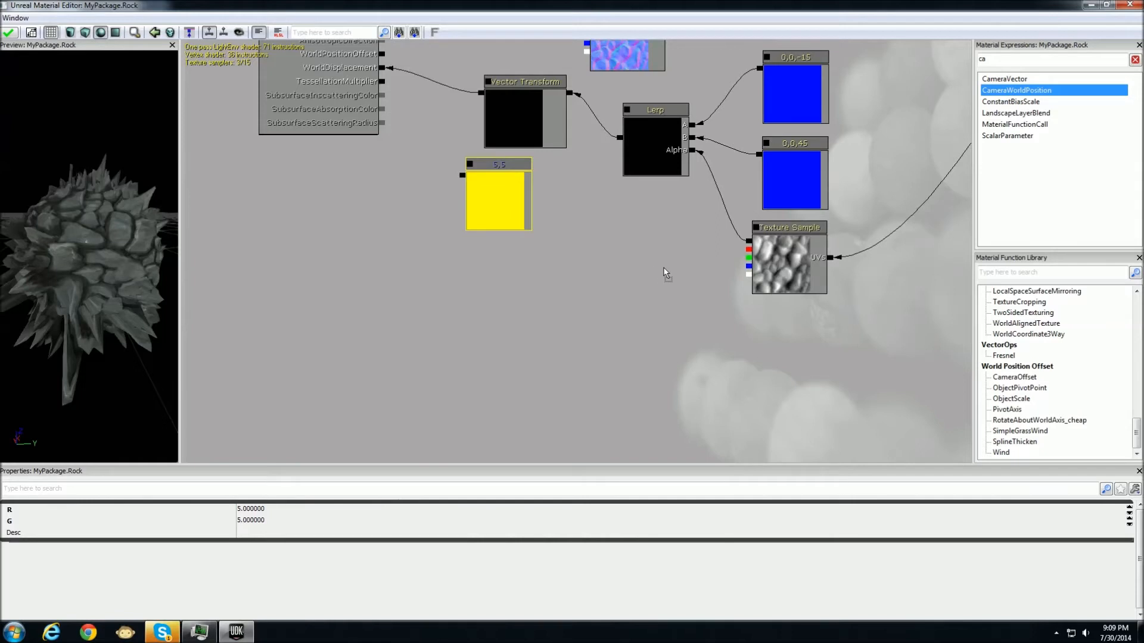
pyautogui.doubleClick(1016, 90)
# Add a WorldPosition node and align it directly beneath the Camera World Position node, beside the height map texture sample
pyautogui.click(1009, 60)
pyautogui.write('l')
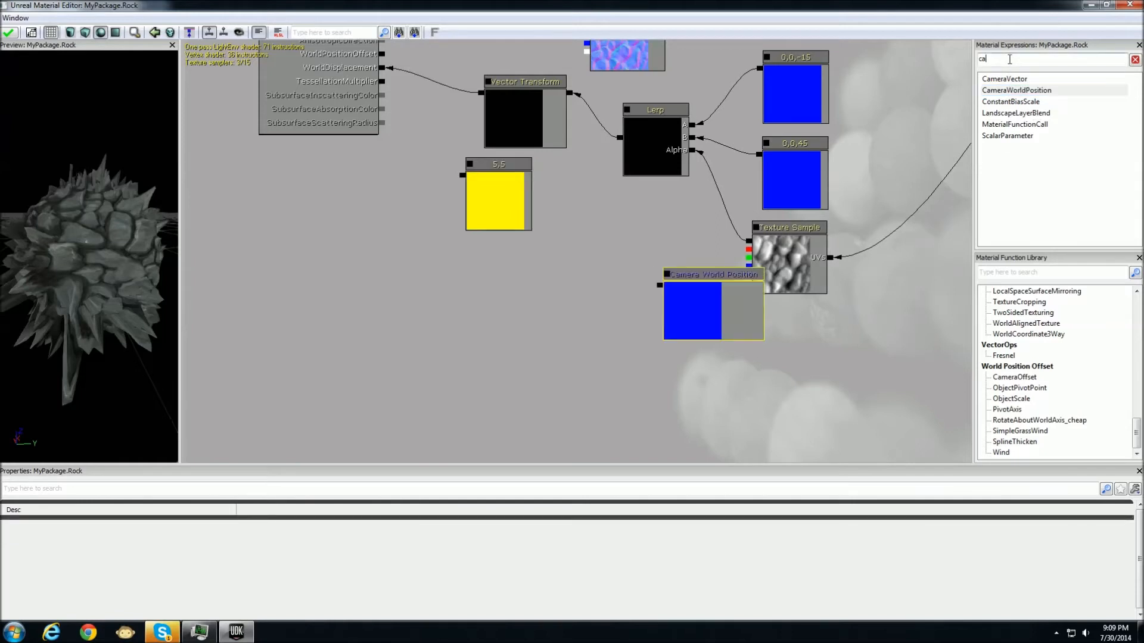
pyautogui.press('BackSpace')
pyautogui.press('BackSpace')
pyautogui.write('wor')
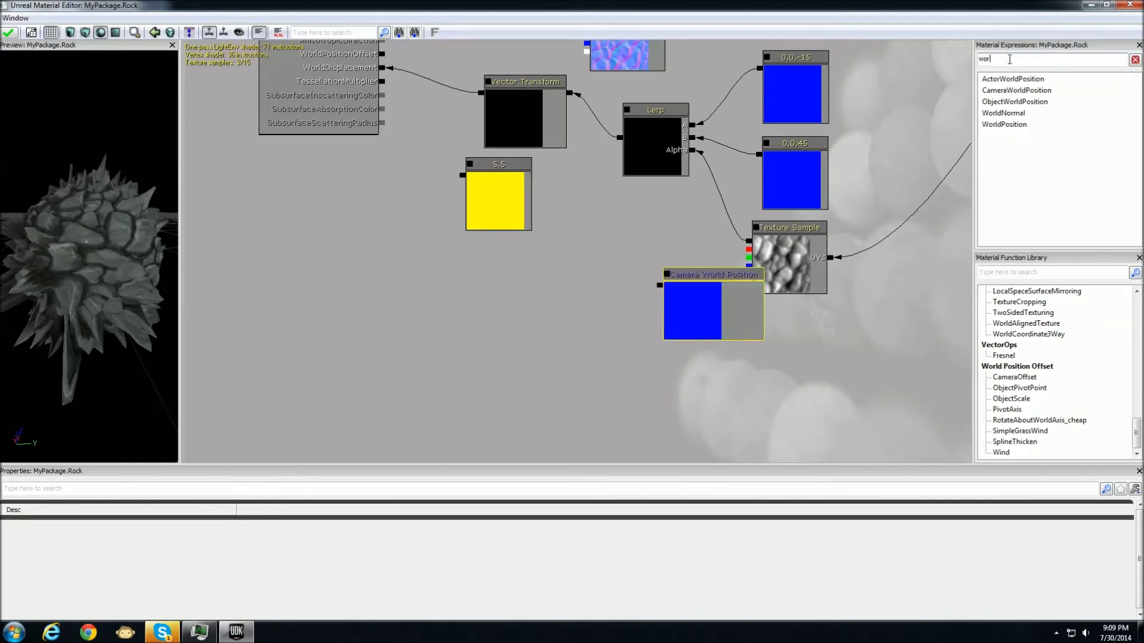
pyautogui.moveTo(1012, 131); pyautogui.dragTo(693, 388)
pyautogui.moveTo(707, 277); pyautogui.dragTo(659, 241)
pyautogui.moveTo(703, 402); pyautogui.dragTo(561, 244)
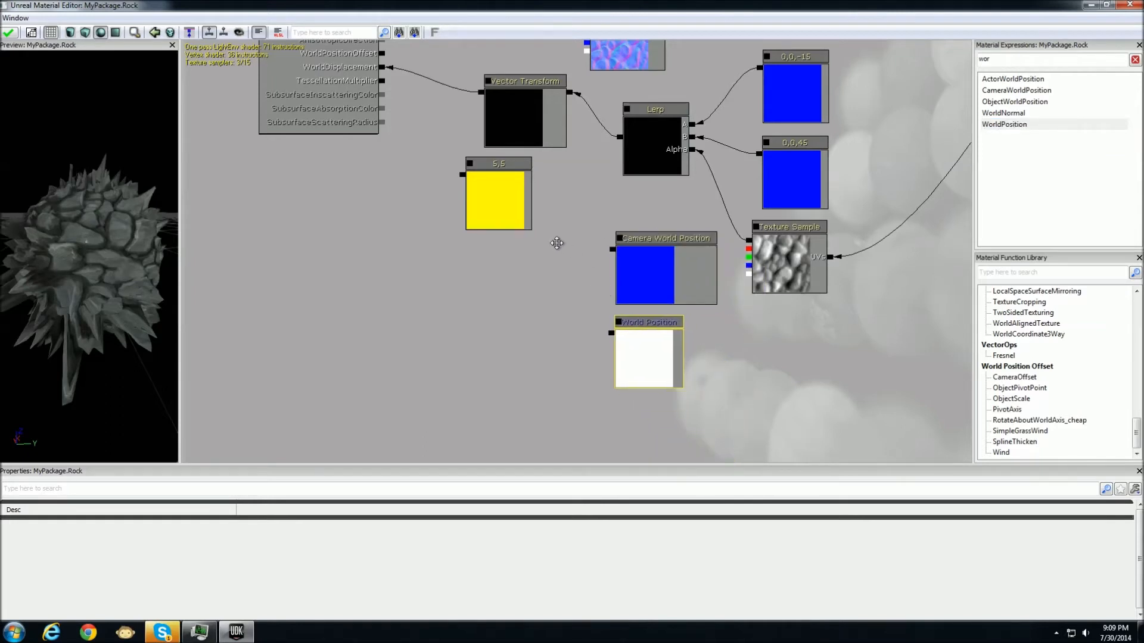
pyautogui.click(552, 243)
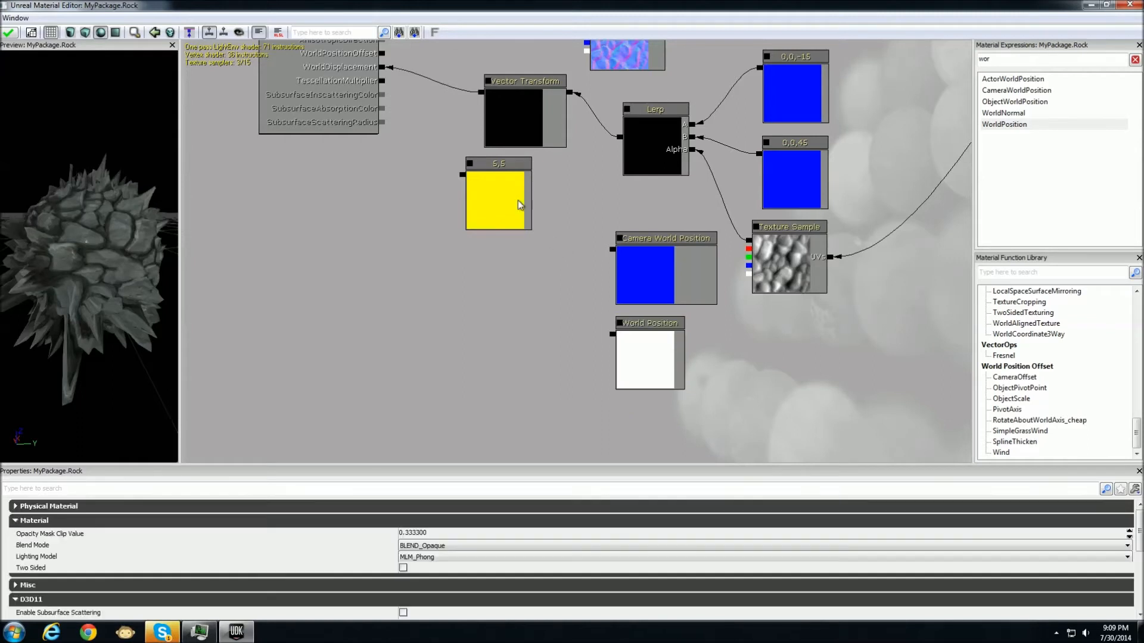
# Move the 5,5 constant aside, then find the Distance expression and add it beside the Camera World Position and World Position nodes
pyautogui.moveTo(500, 162); pyautogui.dragTo(385, 164)
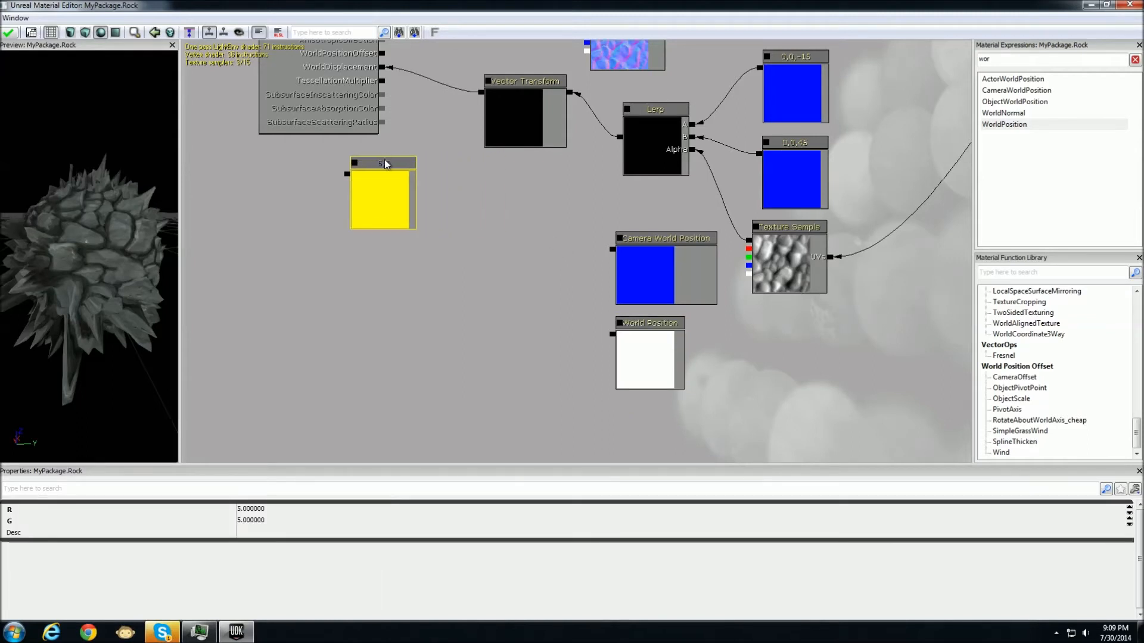
pyautogui.click(1007, 60)
pyautogui.press('BackSpace')
pyautogui.press('BackSpace')
pyautogui.press('BackSpace')
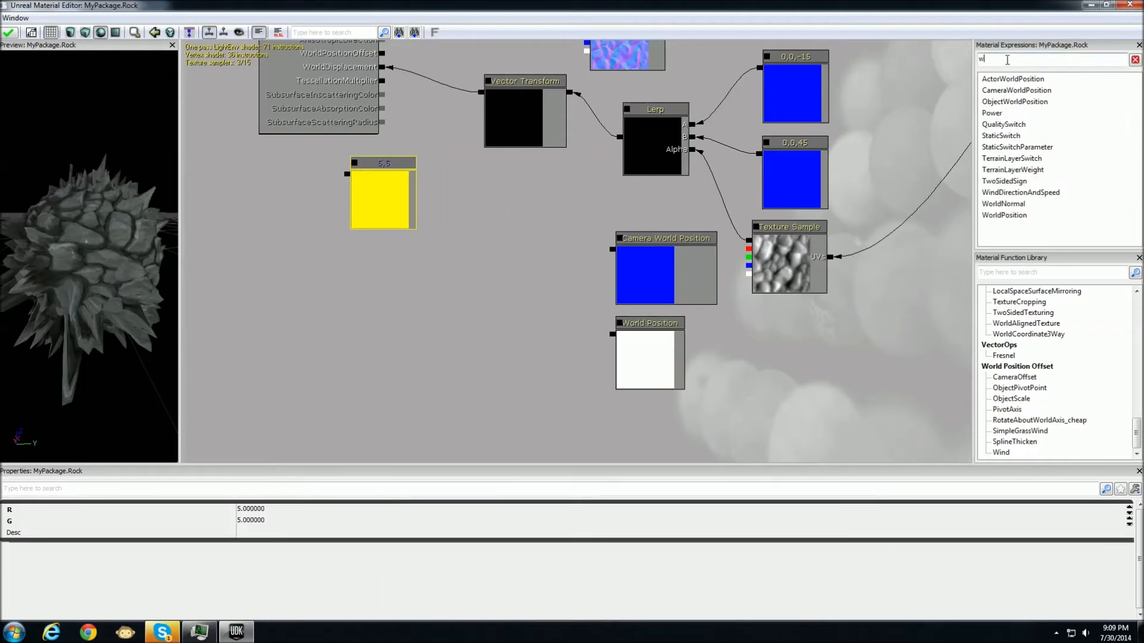
pyautogui.write('distan')
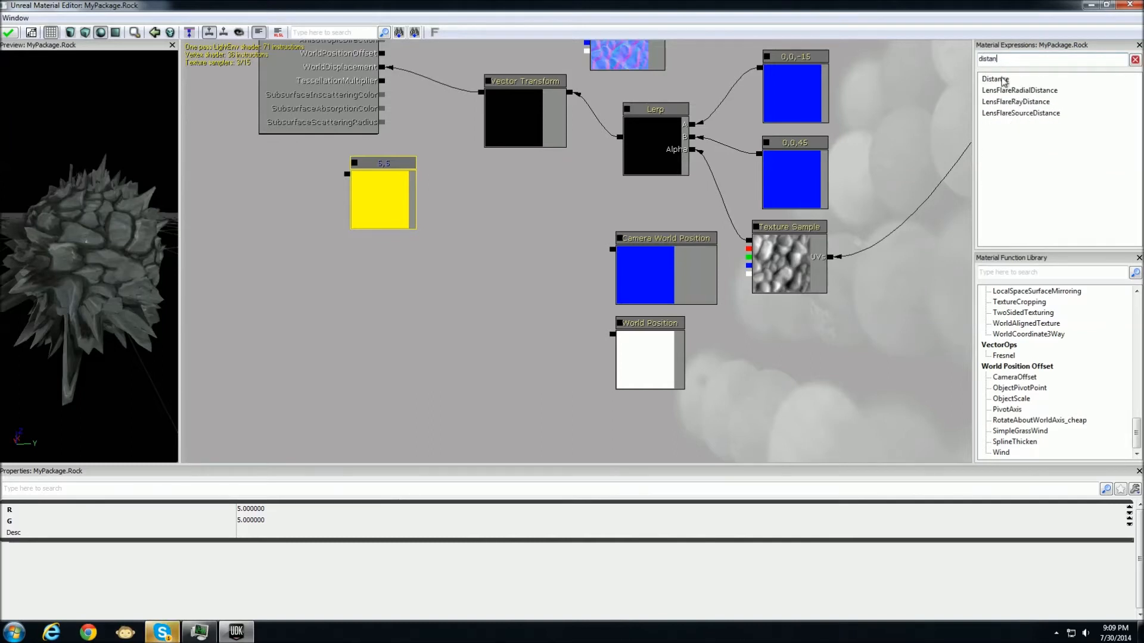
pyautogui.click(1006, 79)
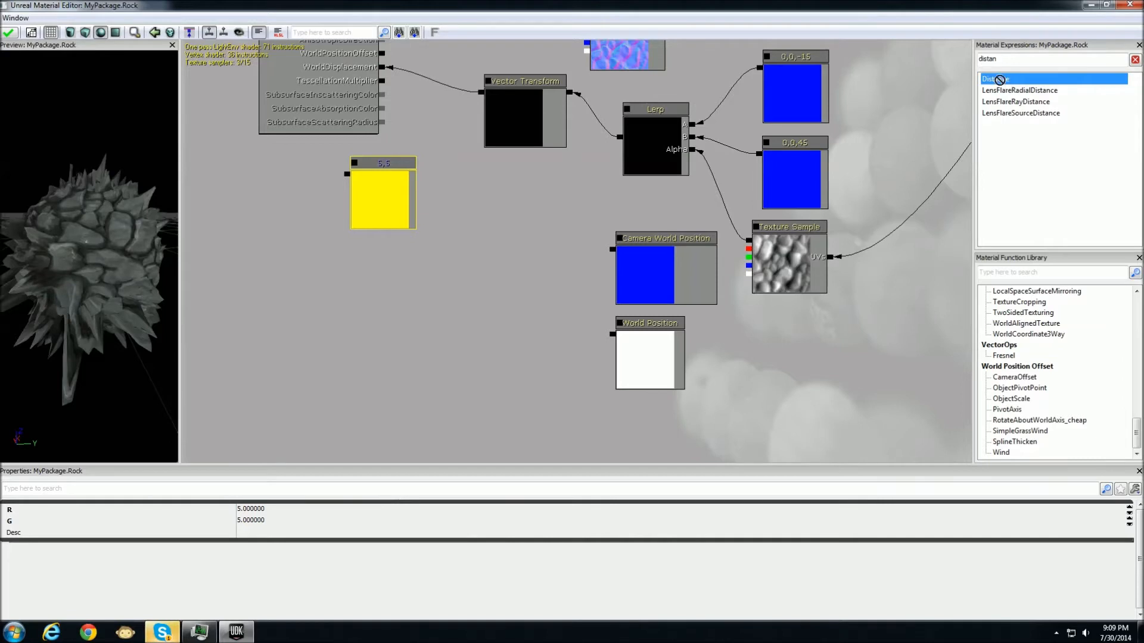
pyautogui.moveTo(555, 283); pyautogui.dragTo(497, 281)
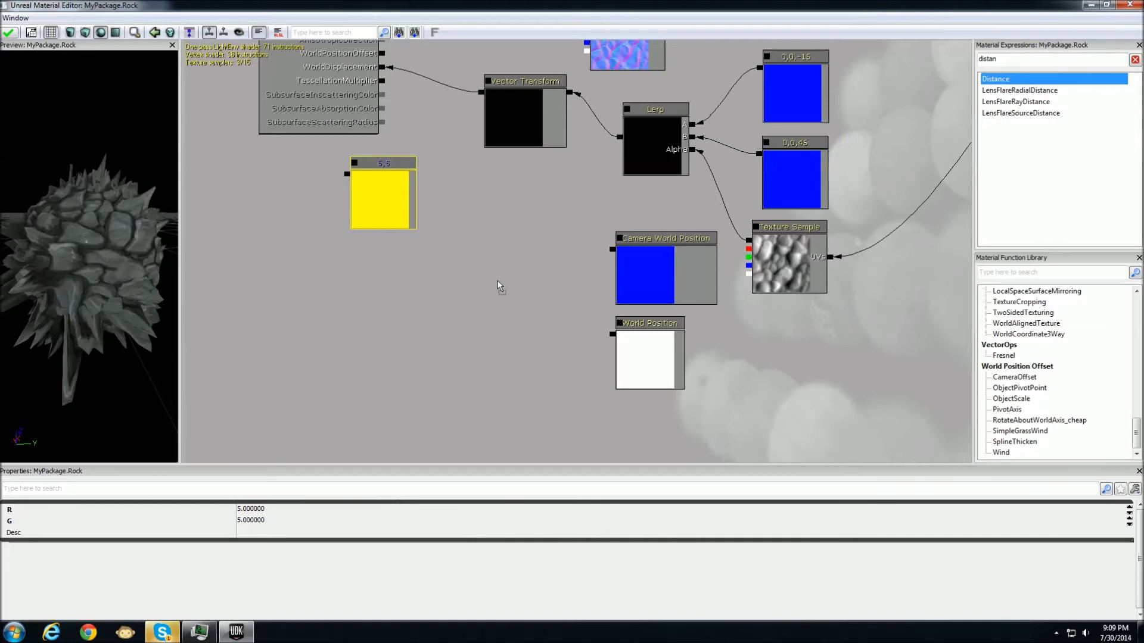
pyautogui.click(613, 257)
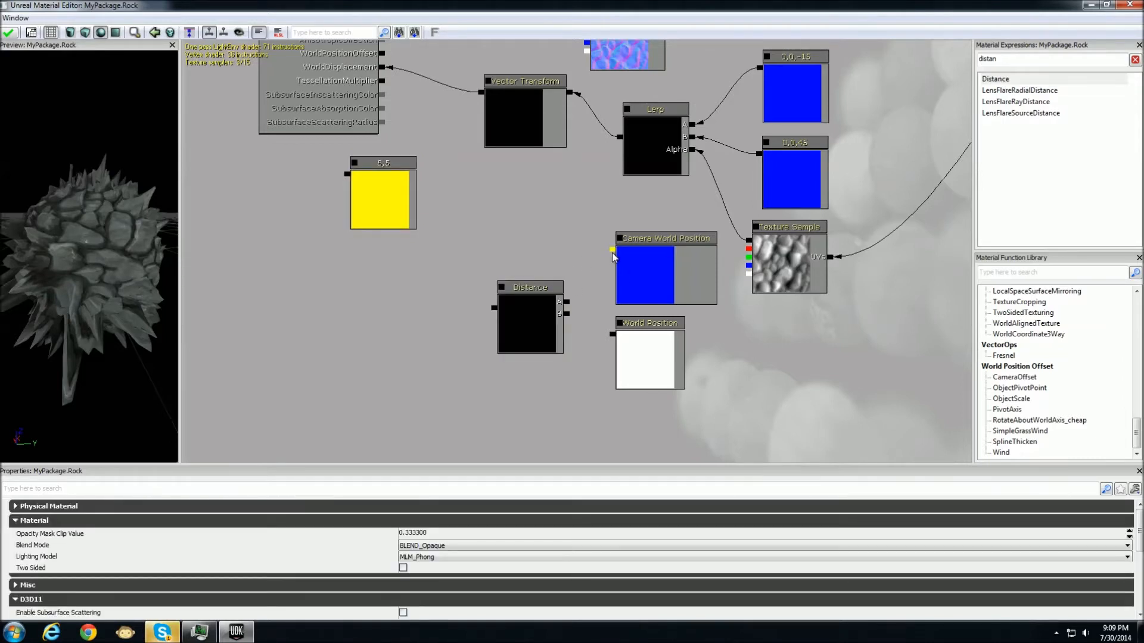
# Connect Camera World Position to Distance input A and World Position to input B, and place the 5,5 constant above the Distance node
pyautogui.moveTo(612, 250); pyautogui.dragTo(567, 303)
pyautogui.moveTo(613, 335); pyautogui.dragTo(566, 314)
pyautogui.click(525, 292)
pyautogui.moveTo(449, 323); pyautogui.dragTo(499, 323)
pyautogui.moveTo(491, 227); pyautogui.dragTo(637, 239)
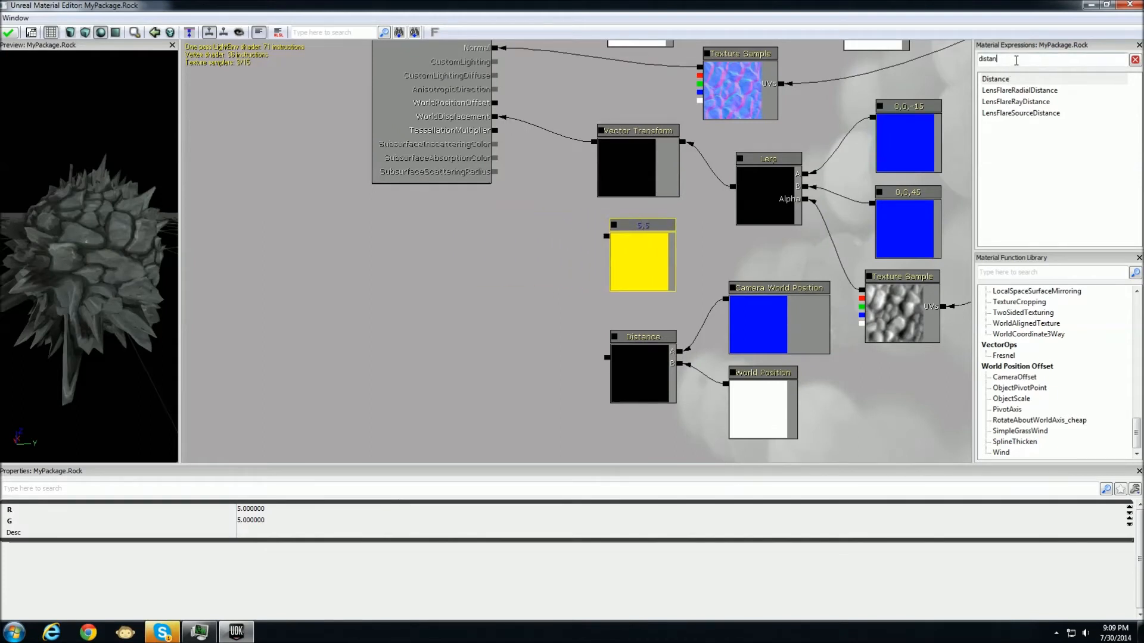
# Add a Divide node beside the 5,5 constant and connect the Distance output to its B input
pyautogui.press('BackSpace')
pyautogui.press('BackSpace')
pyautogui.press('BackSpace')
pyautogui.press('BackSpace')
pyautogui.write('v')
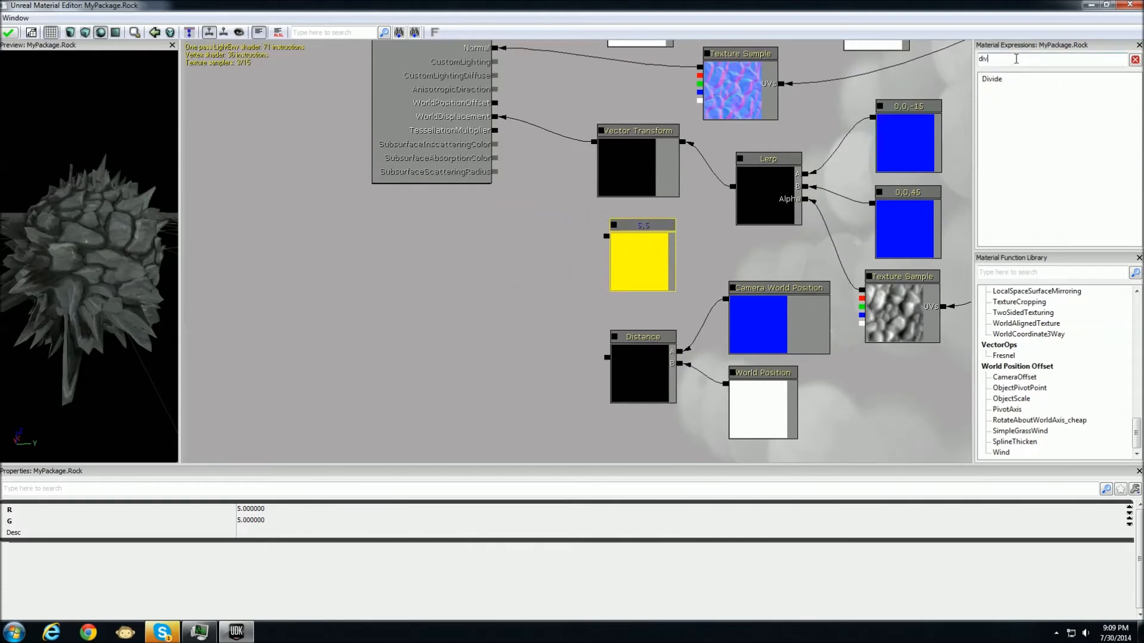
pyautogui.click(1002, 79)
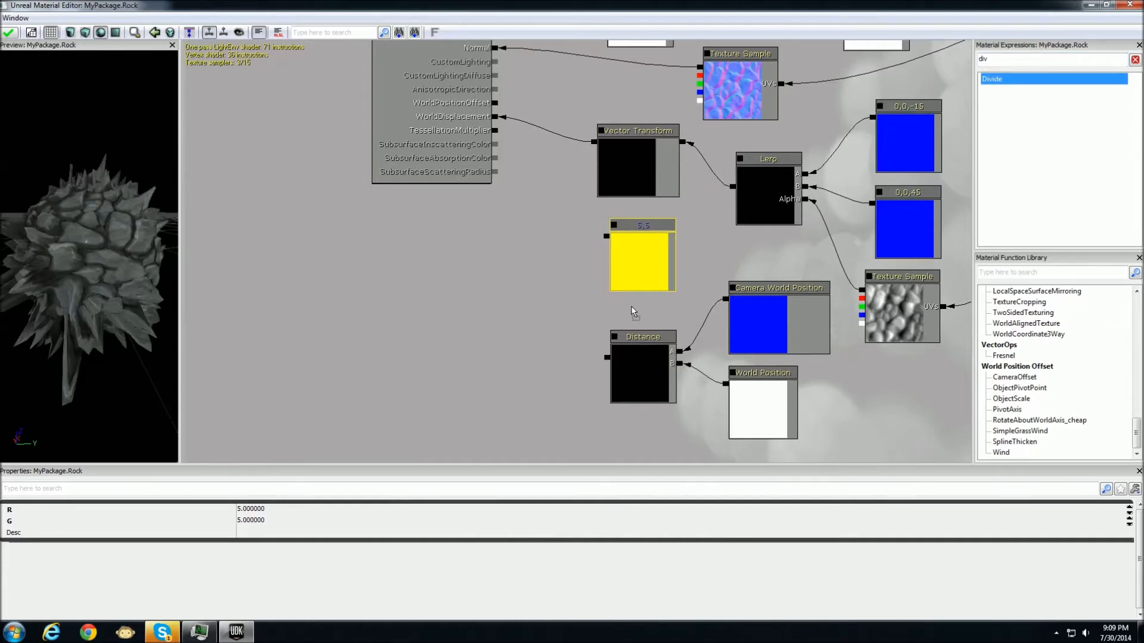
pyautogui.moveTo(632, 307); pyautogui.dragTo(631, 307)
pyautogui.moveTo(572, 276); pyautogui.dragTo(540, 247)
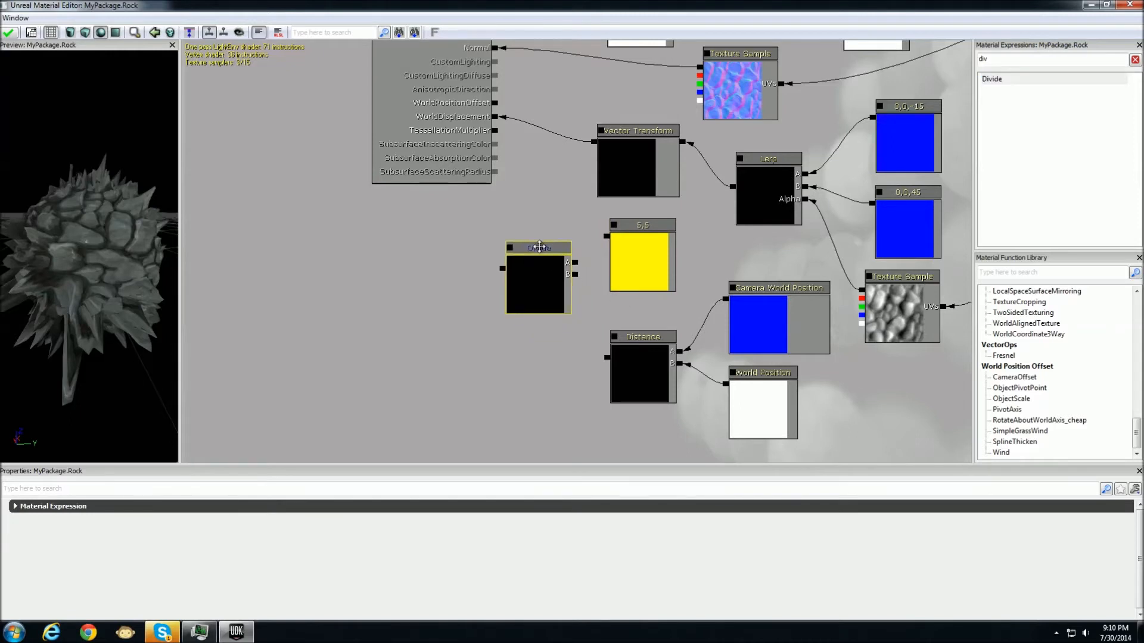
pyautogui.moveTo(607, 358); pyautogui.dragTo(575, 275)
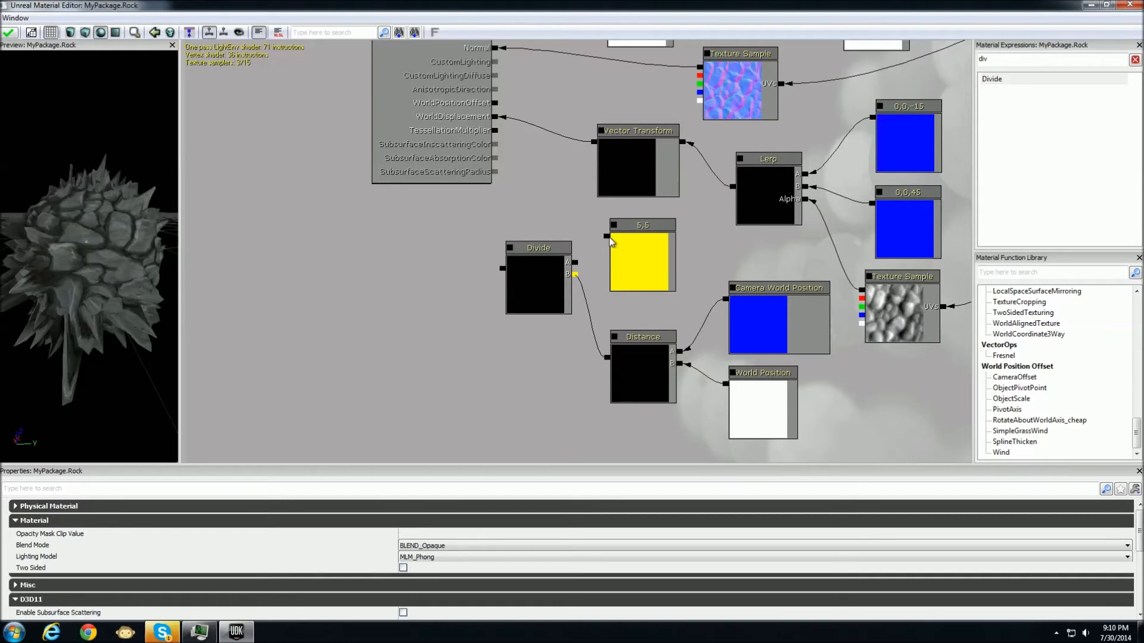
pyautogui.click(643, 231)
pyautogui.click(308, 511)
pyautogui.write('100')
pyautogui.press('BackSpace')
pyautogui.press('BackSpace')
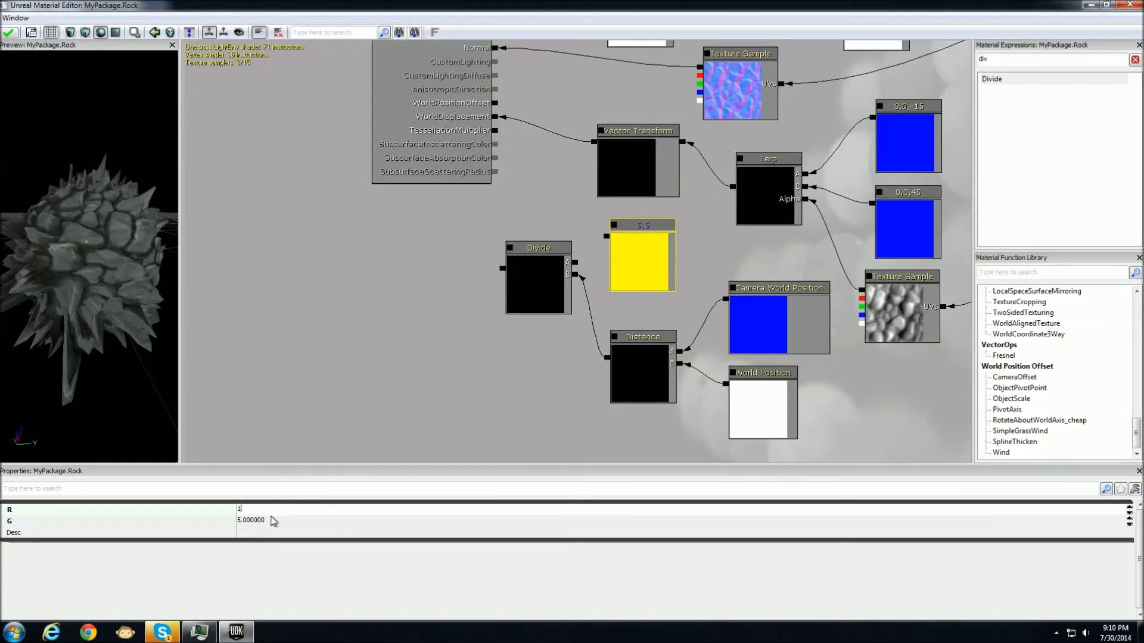
pyautogui.click(271, 405)
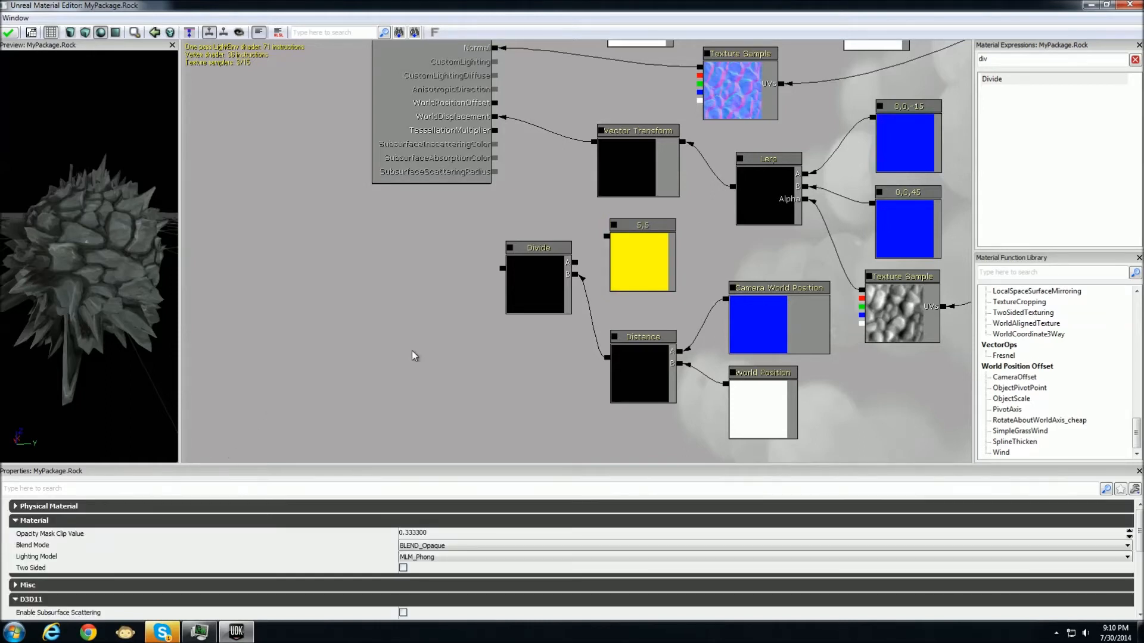
# Connect the 5,5 constant to Divide input A and the Divide output to TessellationMultiplier
pyautogui.moveTo(515, 251); pyautogui.dragTo(539, 256)
pyautogui.moveTo(607, 238); pyautogui.dragTo(598, 267)
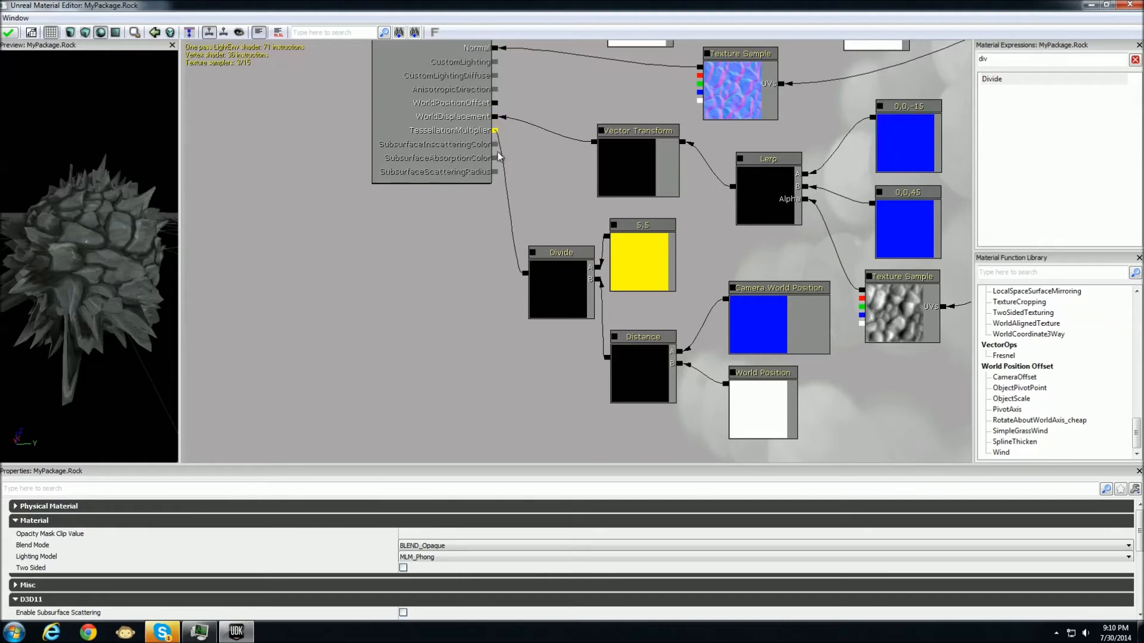
pyautogui.moveTo(85, 250)
pyautogui.mouseDown(button='right')
pyautogui.moveTo(84, 309)
pyautogui.moveTo(85, 208)
pyautogui.moveTo(84, 292)
pyautogui.moveTo(84, 252)
pyautogui.mouseUp(button='right')
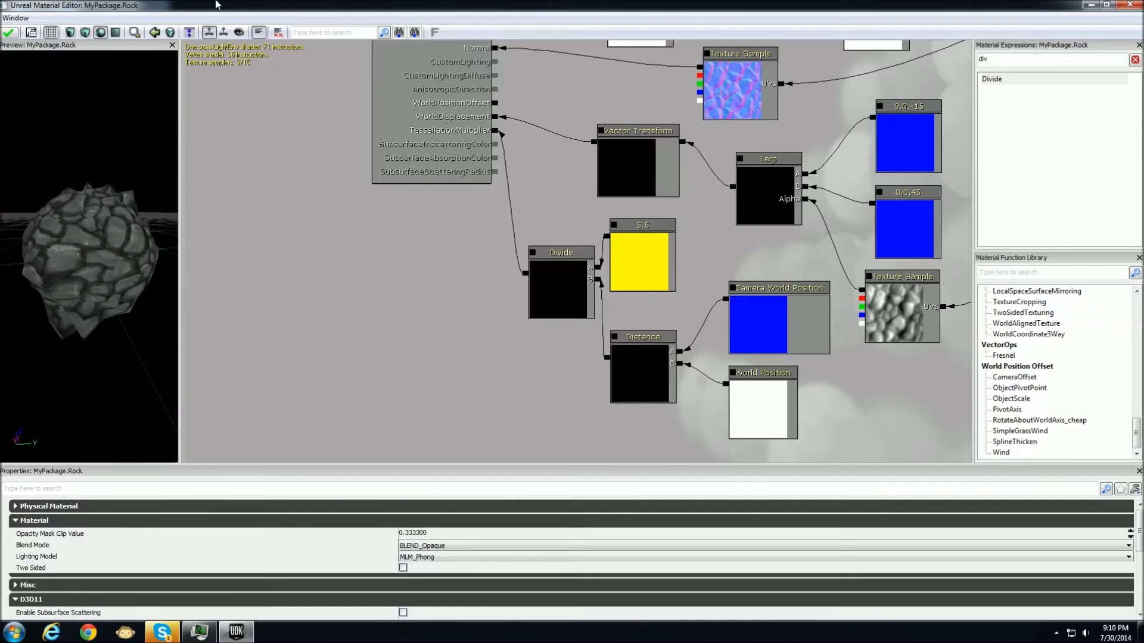
# Restore the Material Editor to half size, apply the material to the level, and inspect the floor in lit mode
pyautogui.doubleClick(216, 5)
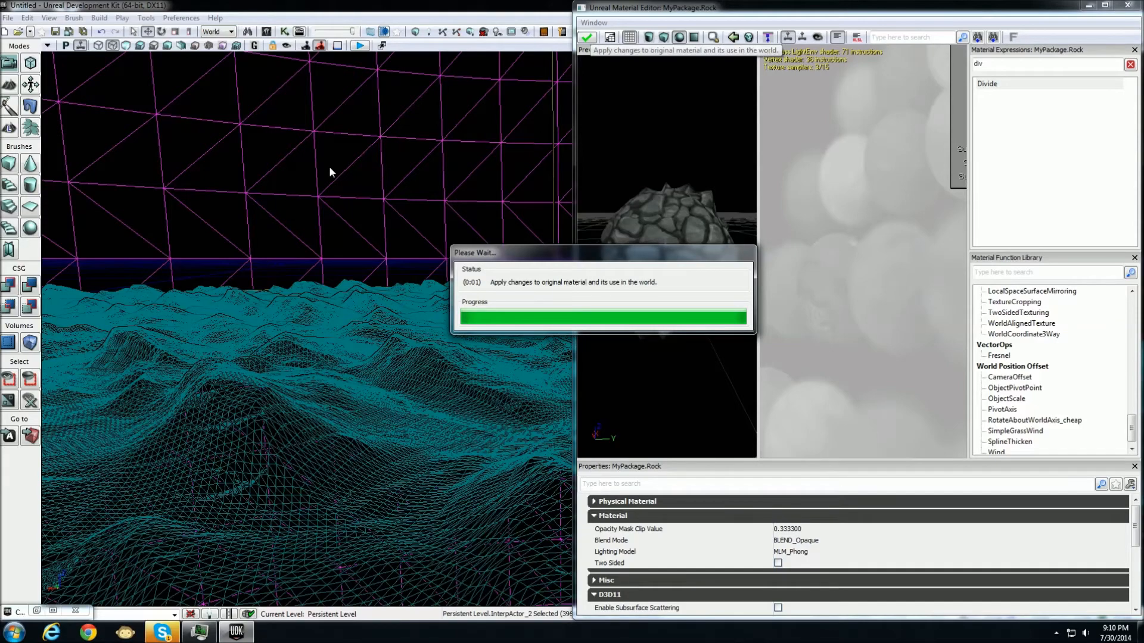
pyautogui.moveTo(328, 190); pyautogui.dragTo(280, 176, button='right')
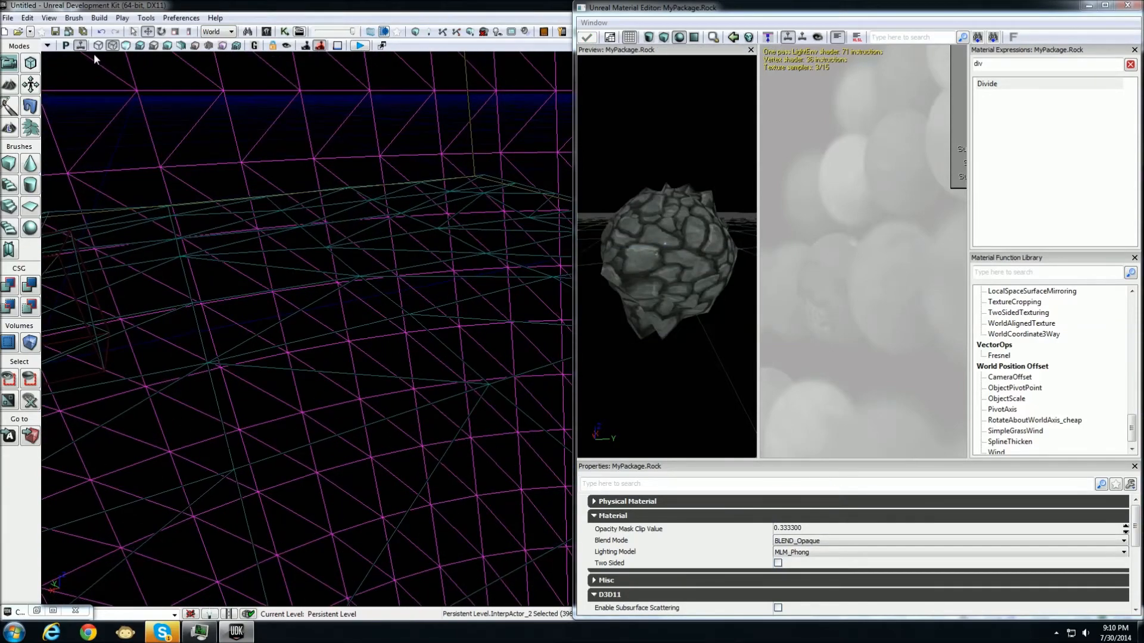
pyautogui.click(141, 46)
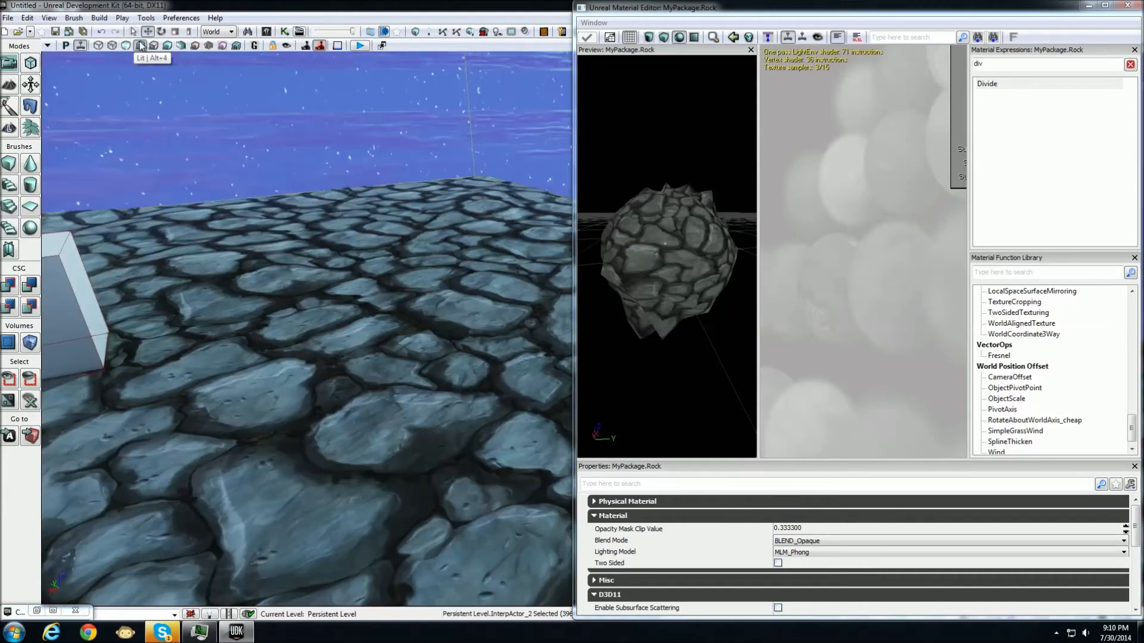
pyautogui.moveTo(323, 250); pyautogui.dragTo(258, 250, button='right')
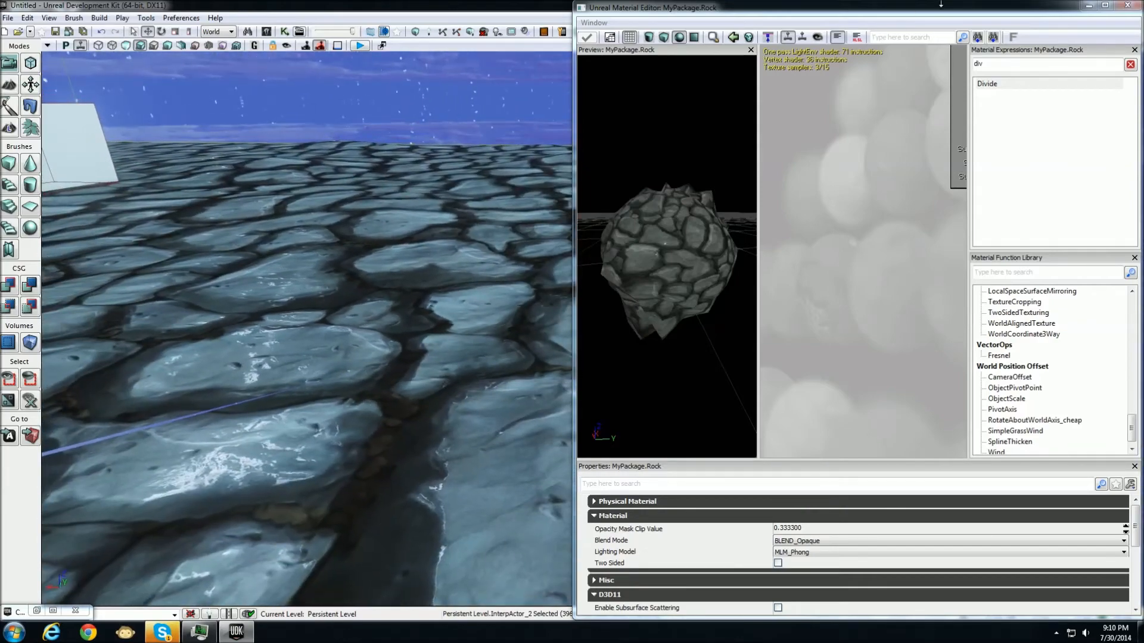
# Maximize the Material Editor and set the Divide node's constant to 1000 for both R and G
pyautogui.click(1101, 7)
pyautogui.moveTo(566, 373); pyautogui.dragTo(486, 387)
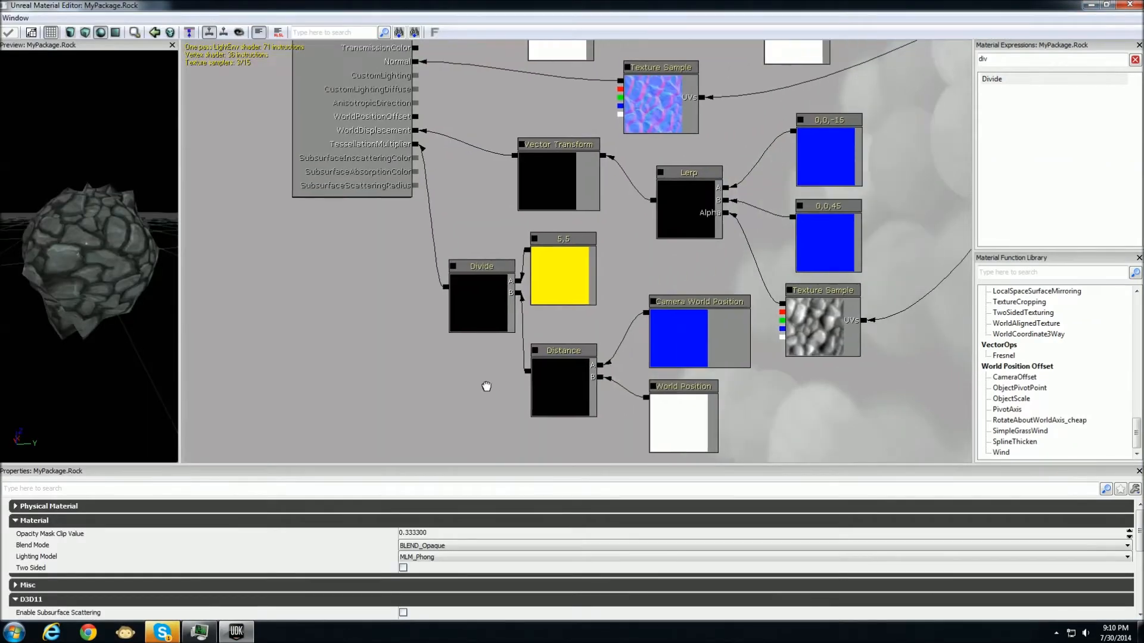
pyautogui.click(557, 266)
pyautogui.click(338, 510)
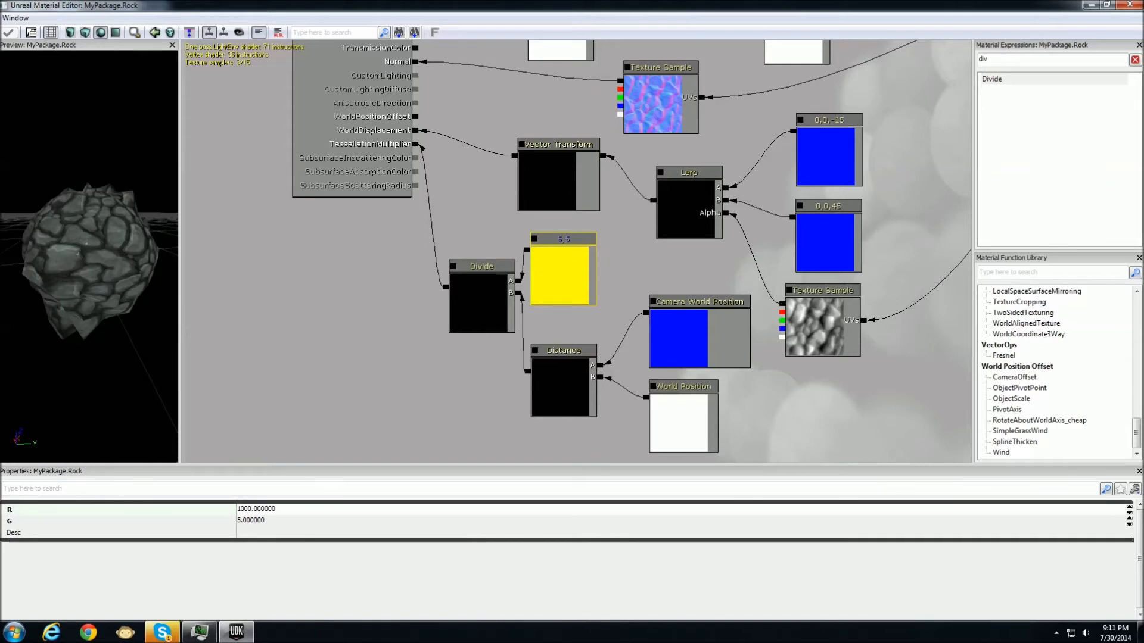
pyautogui.press('Return')
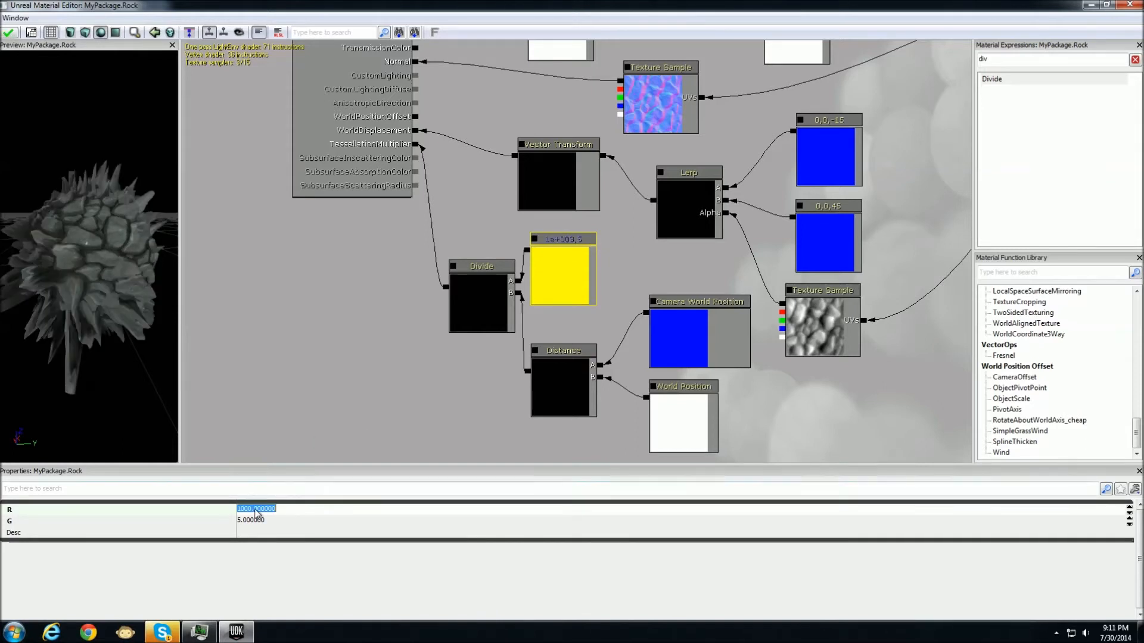
pyautogui.click(275, 521)
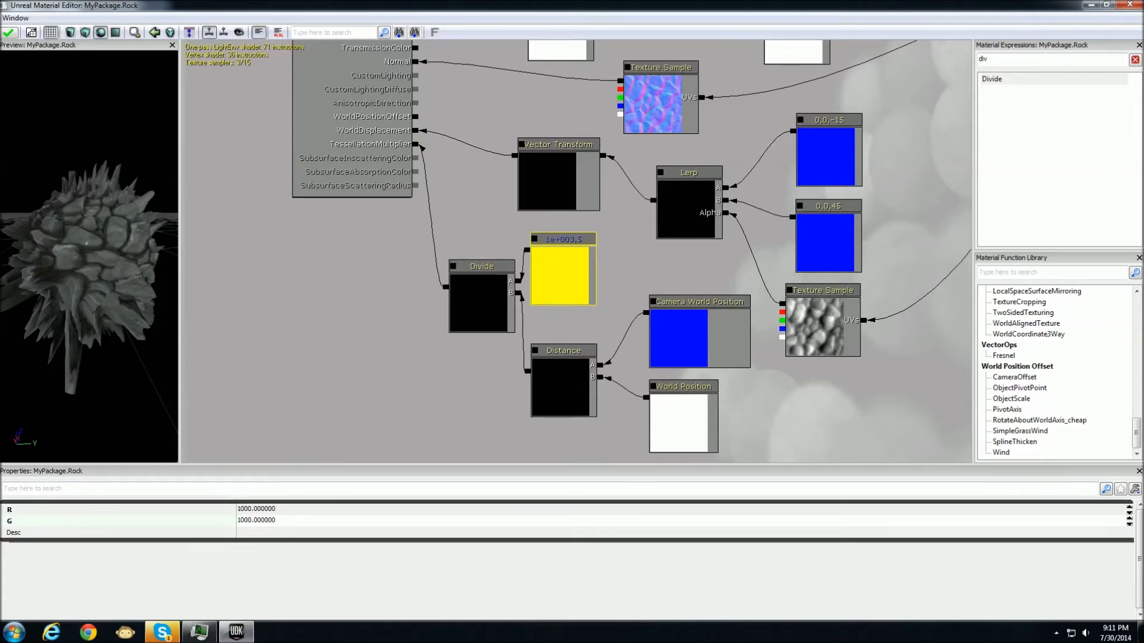
pyautogui.write('1000')
pyautogui.press('Return')
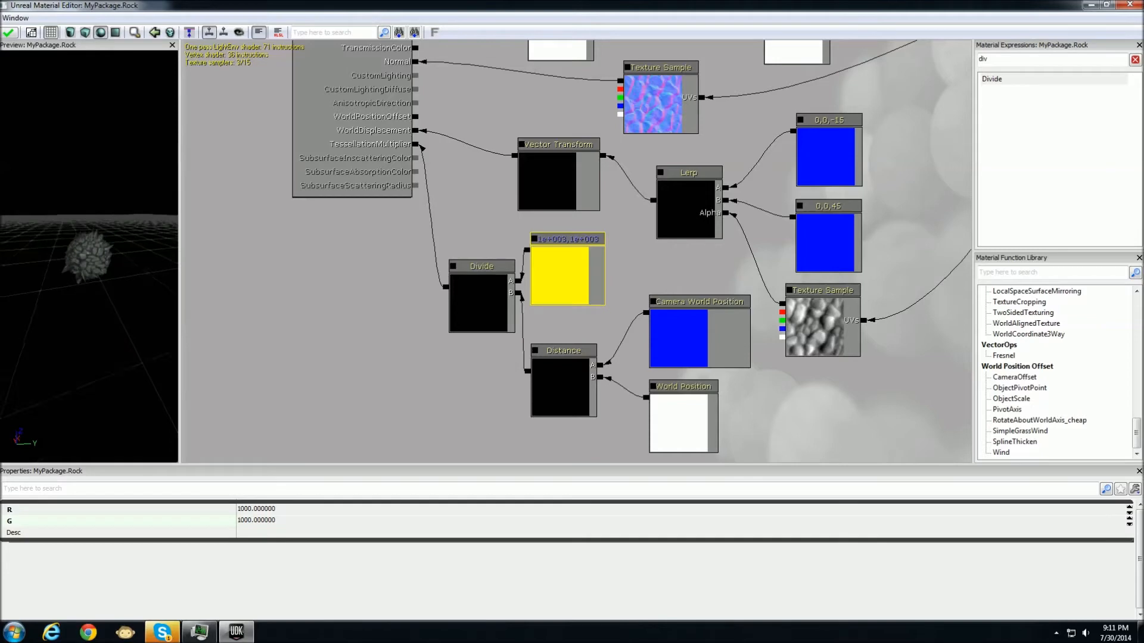
# Check the displacement on the preview sphere, shrink the Material Editor to half the screen and apply the material to the level
pyautogui.moveTo(90, 256); pyautogui.dragTo(89, 298, button='right')
pyautogui.moveTo(27, 113); pyautogui.dragTo(27, 75, button='right')
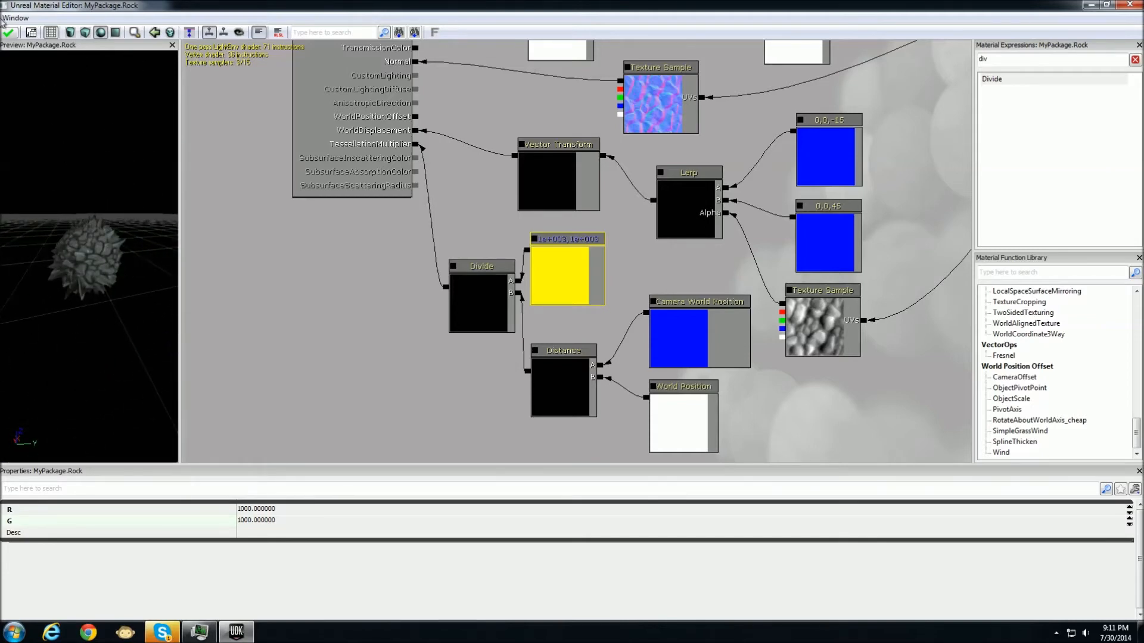
pyautogui.press('super+Right')
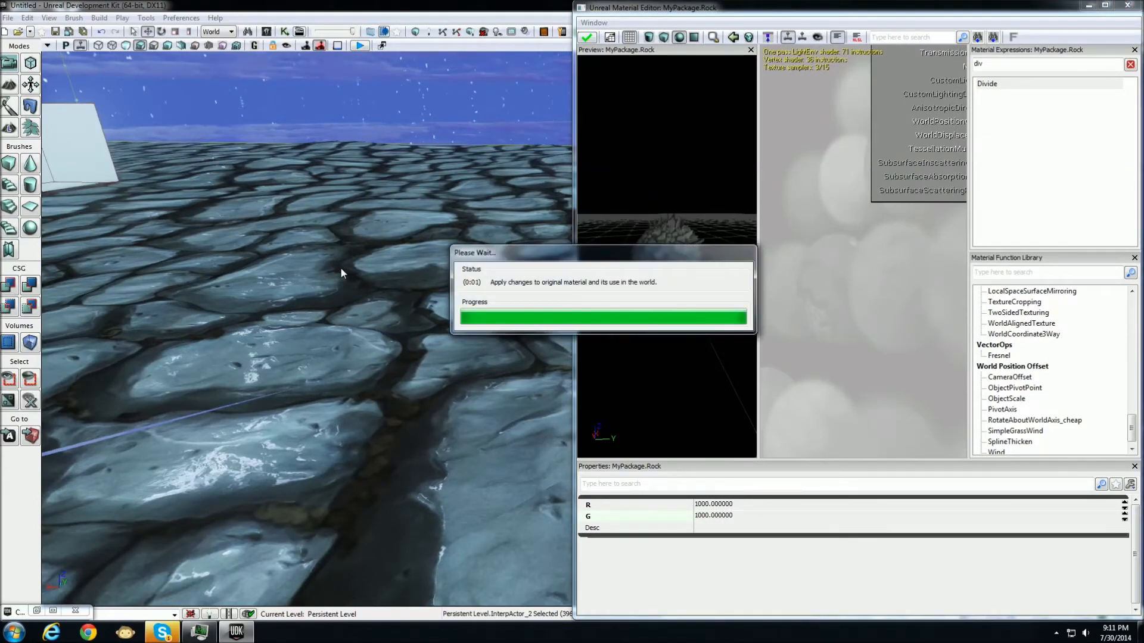
pyautogui.moveTo(341, 268); pyautogui.dragTo(310, 292, button='right')
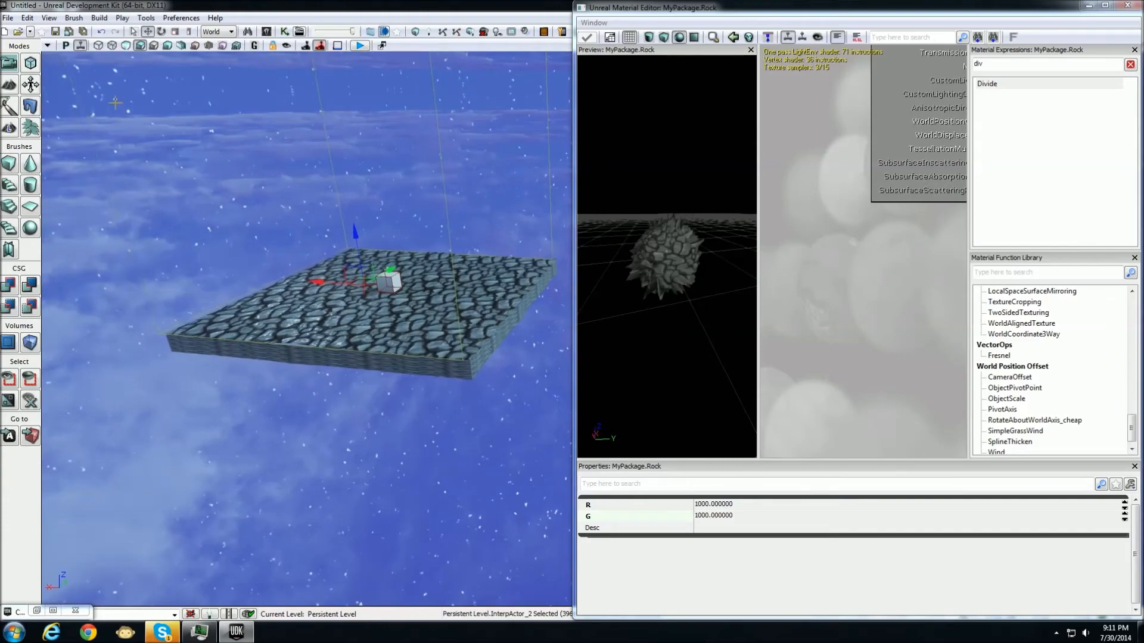
# Switch the level viewport to wireframe and compare the floor's tessellation density up close and from far away
pyautogui.click(113, 46)
pyautogui.moveTo(263, 223); pyautogui.dragTo(314, 283, button='right')
pyautogui.press('a')
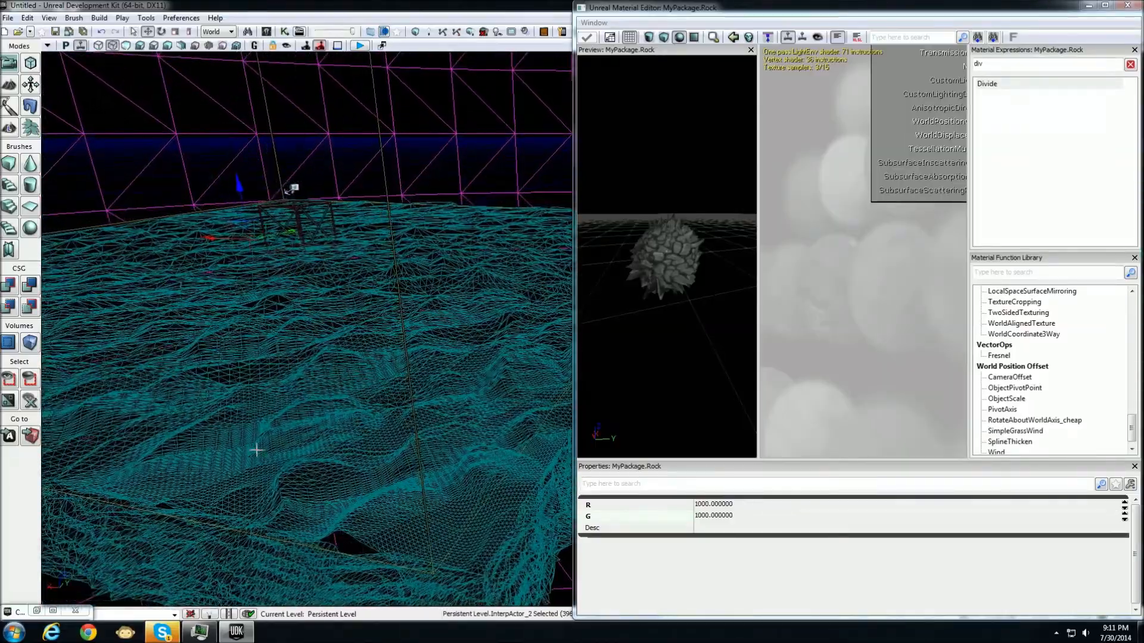
pyautogui.press('s')
pyautogui.moveTo(305, 229); pyautogui.dragTo(296, 230, button='right')
pyautogui.scroll(-4, 445, 360)
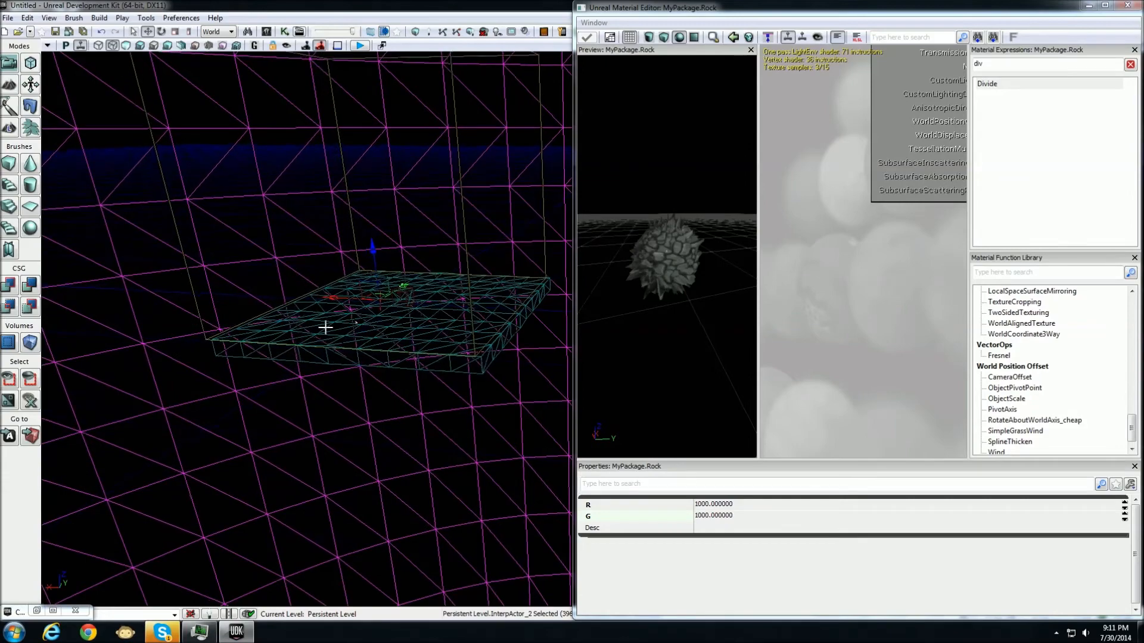
pyautogui.scroll(1, 424, 355)
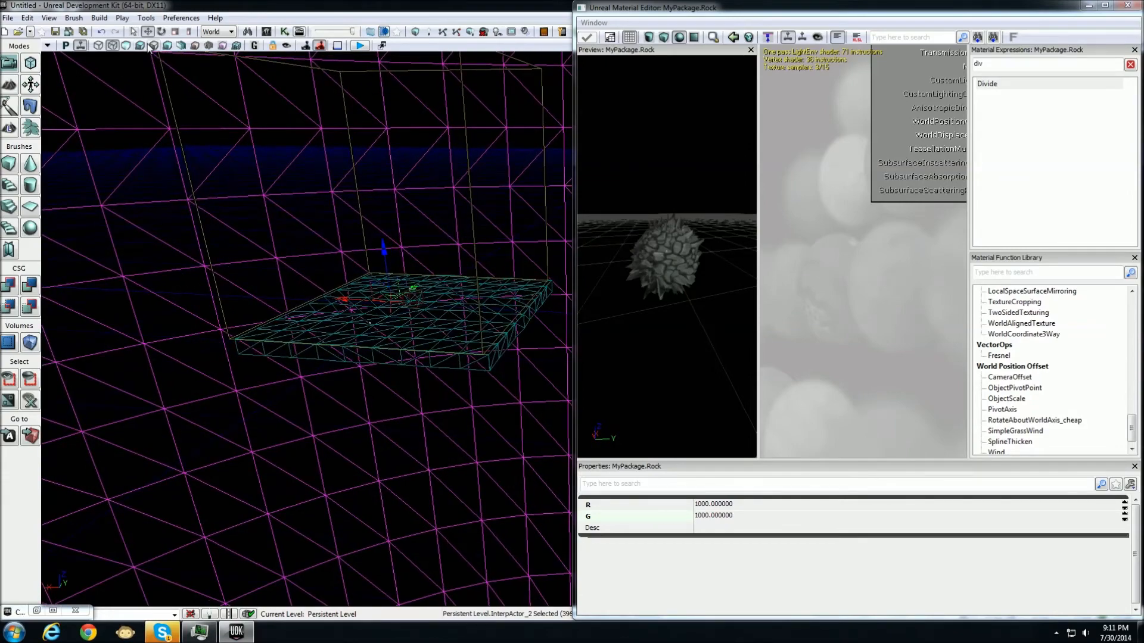
# Return the level viewport to lit mode and view the displaced rocks up close near the cube
pyautogui.click(153, 46)
pyautogui.click(142, 47)
pyautogui.moveTo(250, 227); pyautogui.dragTo(307, 291, button='right')
# Turn on Enable Crack Free Displacement in the Rock material's D3D11 properties and apply the change to the level
pyautogui.moveTo(889, 329); pyautogui.dragTo(716, 314)
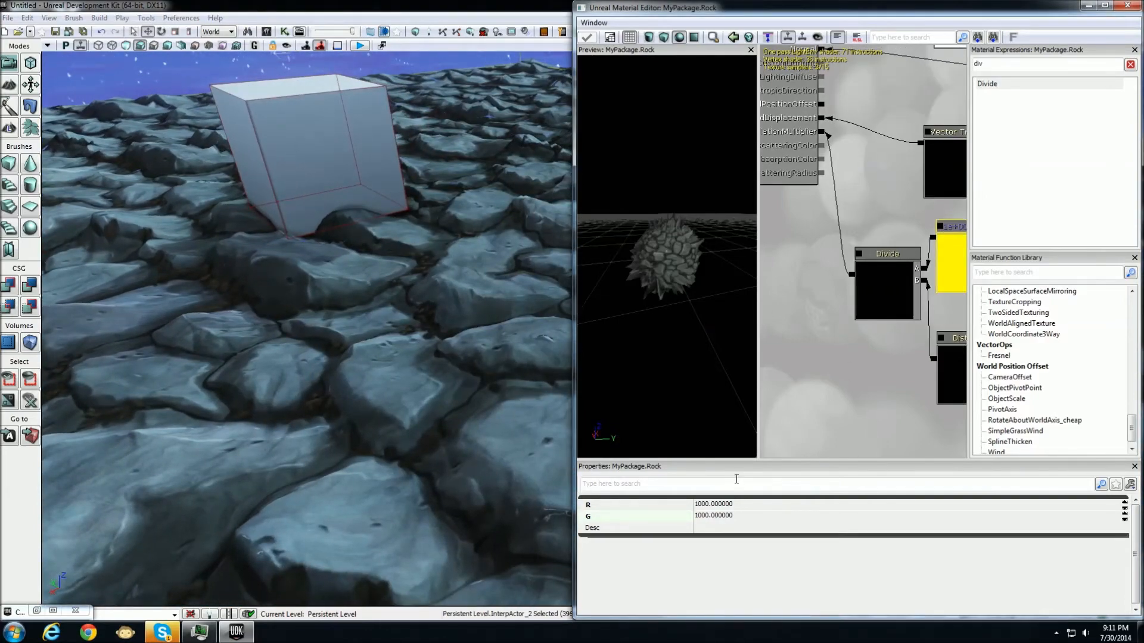
pyautogui.click(824, 382)
pyautogui.scroll(-4, 825, 386)
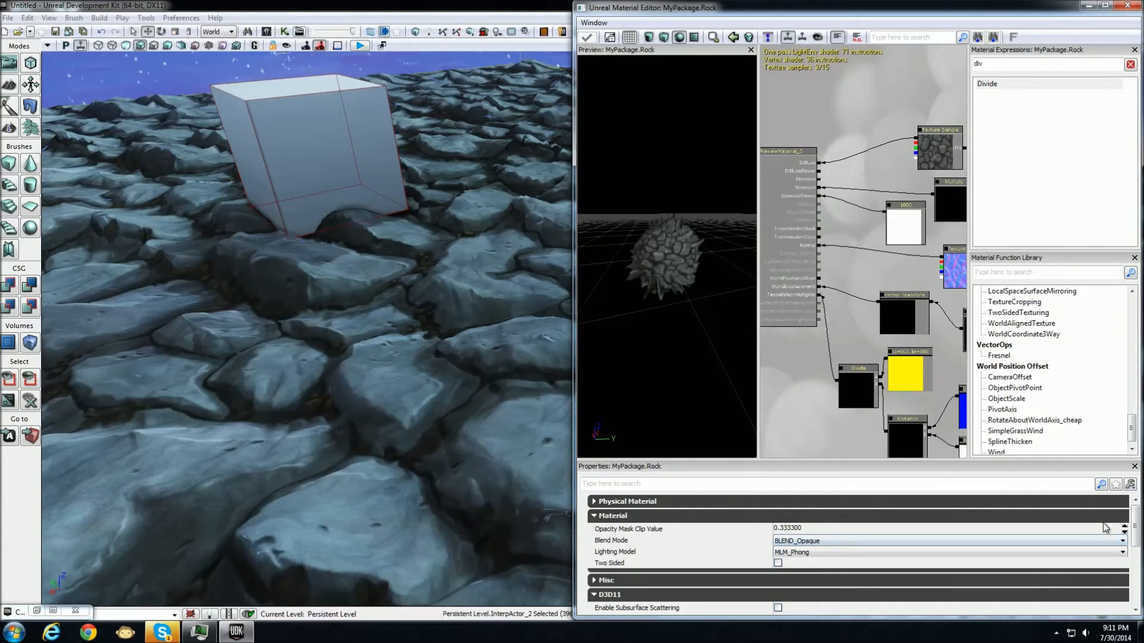
pyautogui.scroll(-5, 1128, 527)
pyautogui.scroll(1, 1127, 527)
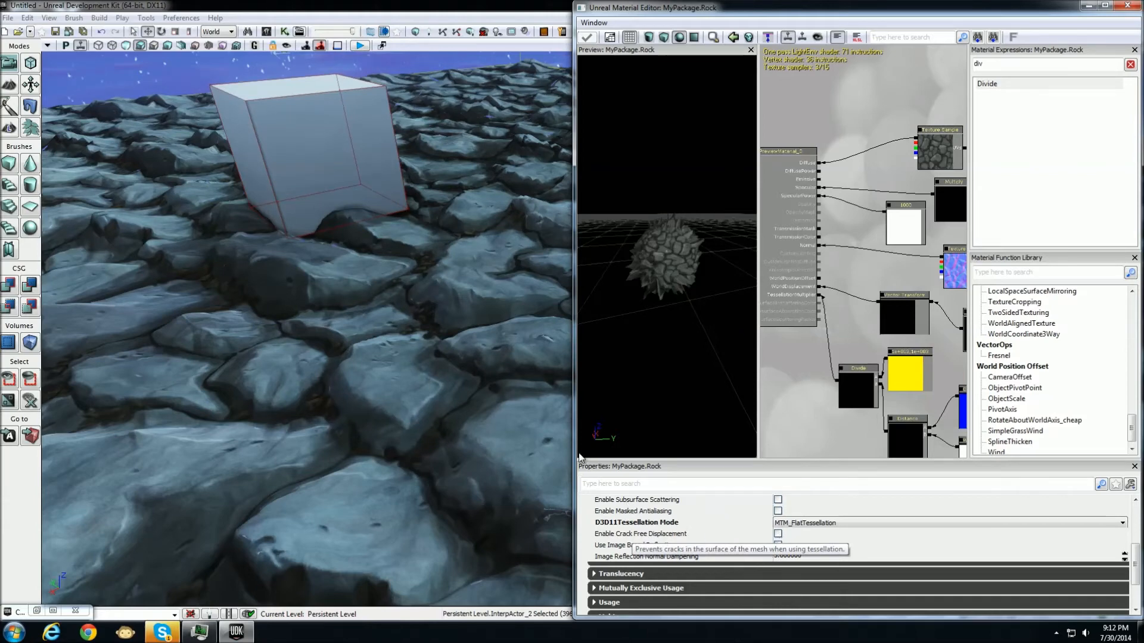
pyautogui.click(778, 534)
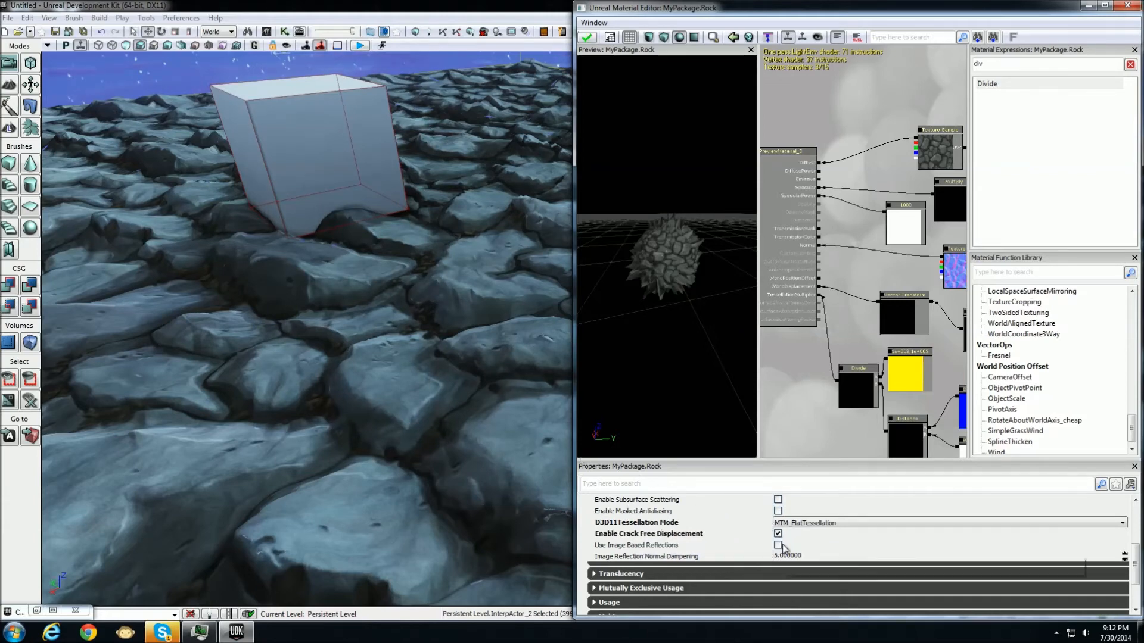
pyautogui.click(592, 37)
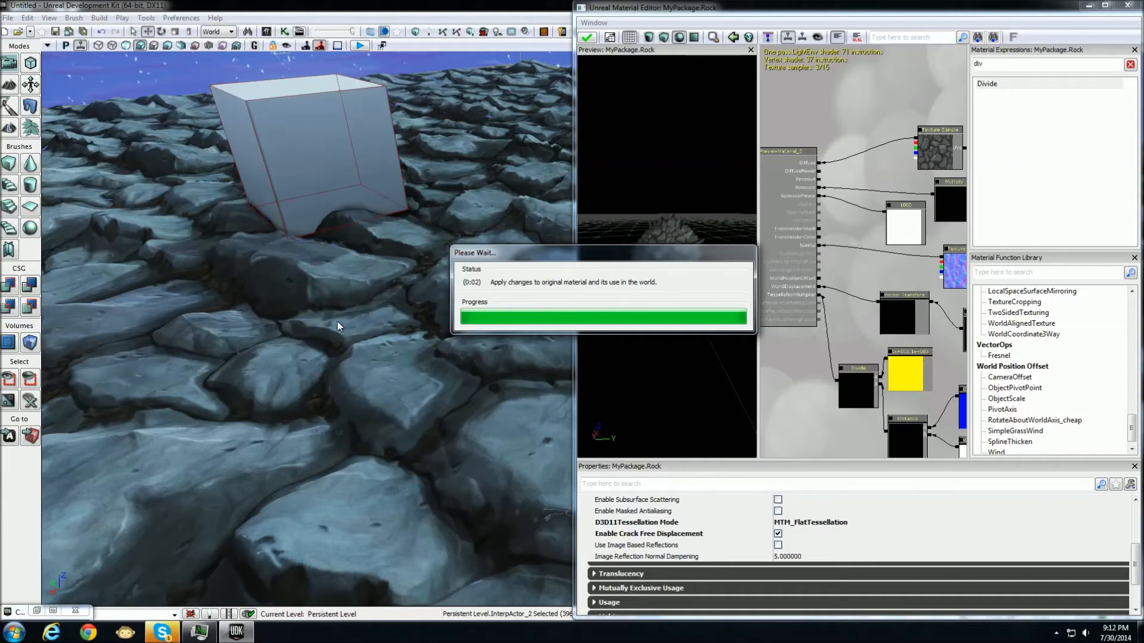
# Set the B value of the Lerp's second constant, the upper displacement limit, to 25
pyautogui.moveTo(337, 320); pyautogui.dragTo(337, 245, button='right')
pyautogui.moveTo(229, 249); pyautogui.dragTo(228, 319, button='right')
pyautogui.moveTo(832, 195); pyautogui.dragTo(684, 85)
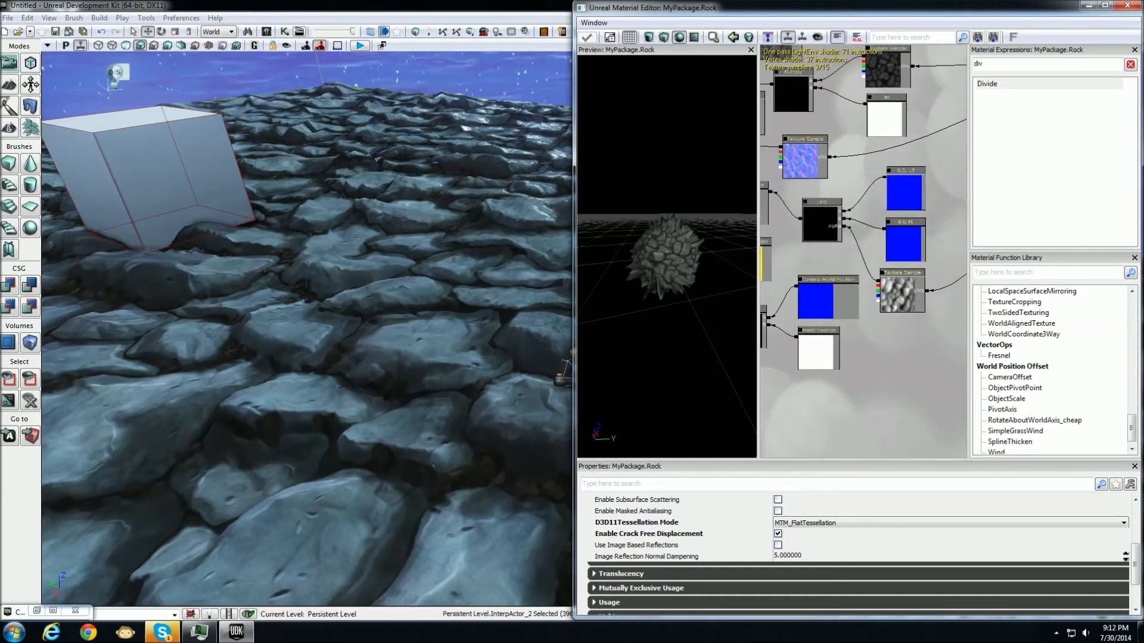
pyautogui.click(891, 174)
pyautogui.click(916, 231)
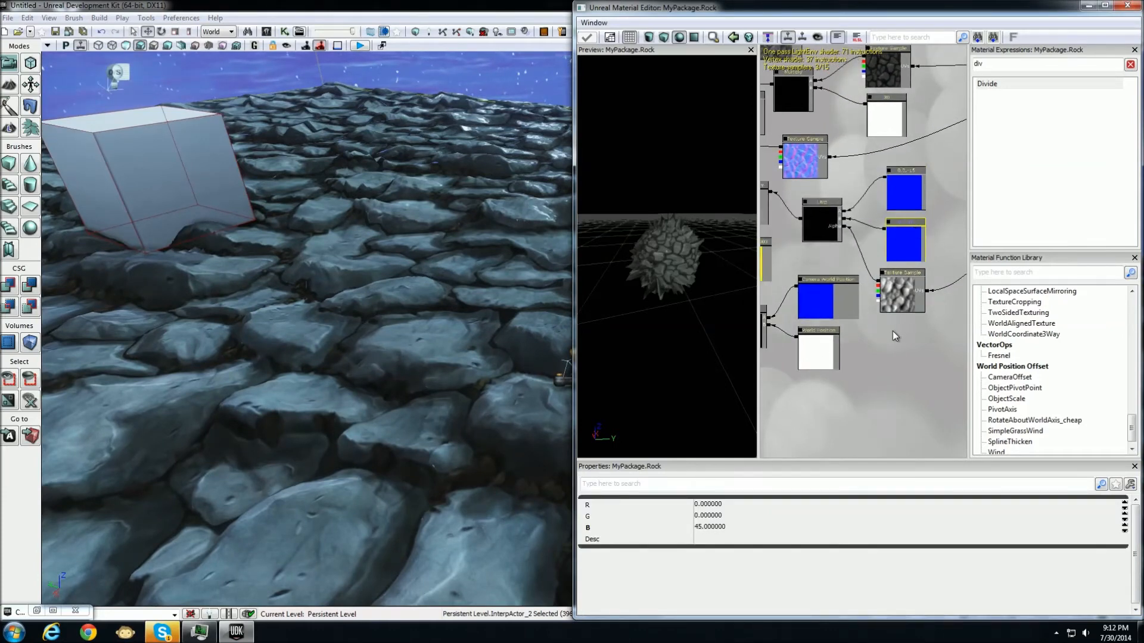
pyautogui.click(730, 526)
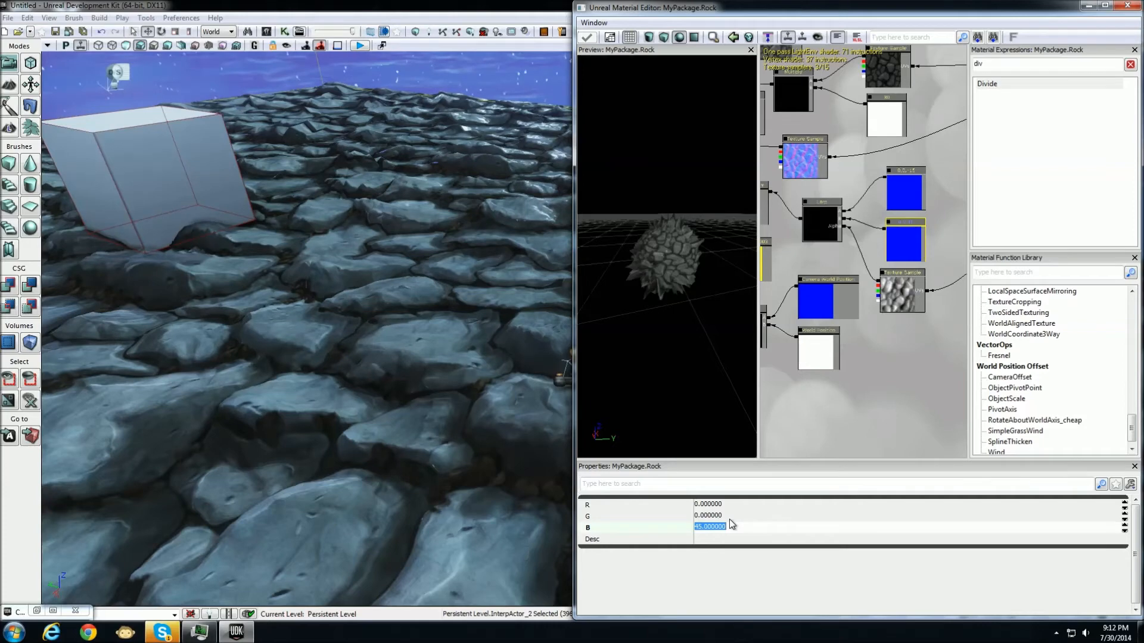
pyautogui.write('25')
# Set the B value of the Lerp's first constant to -5 and apply the material change to the level
pyautogui.click(903, 170)
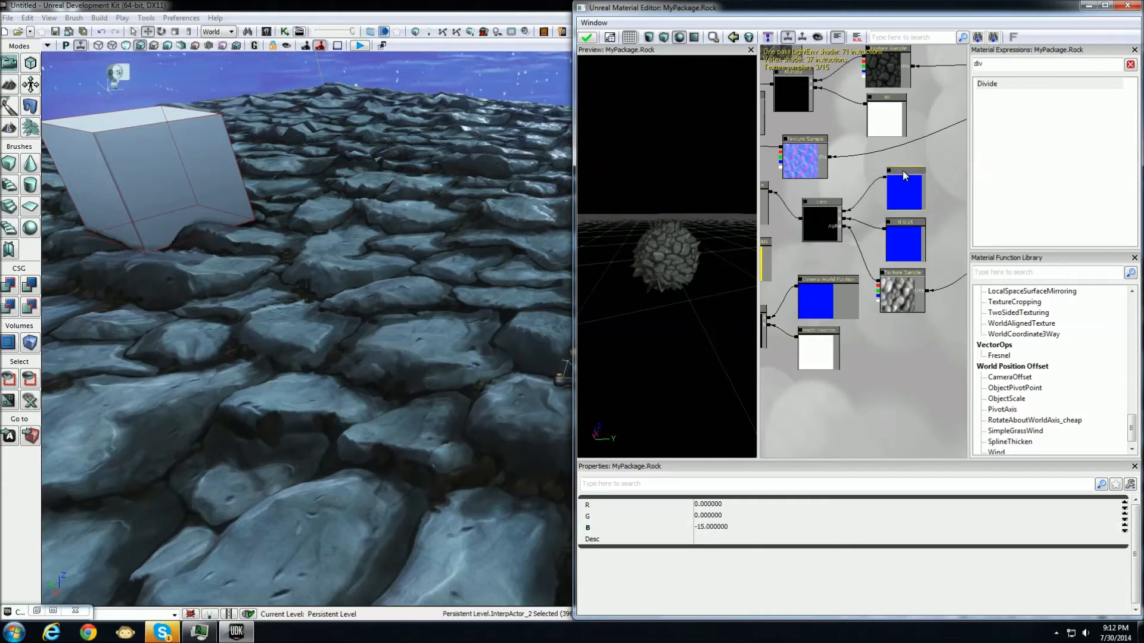
pyautogui.click(781, 527)
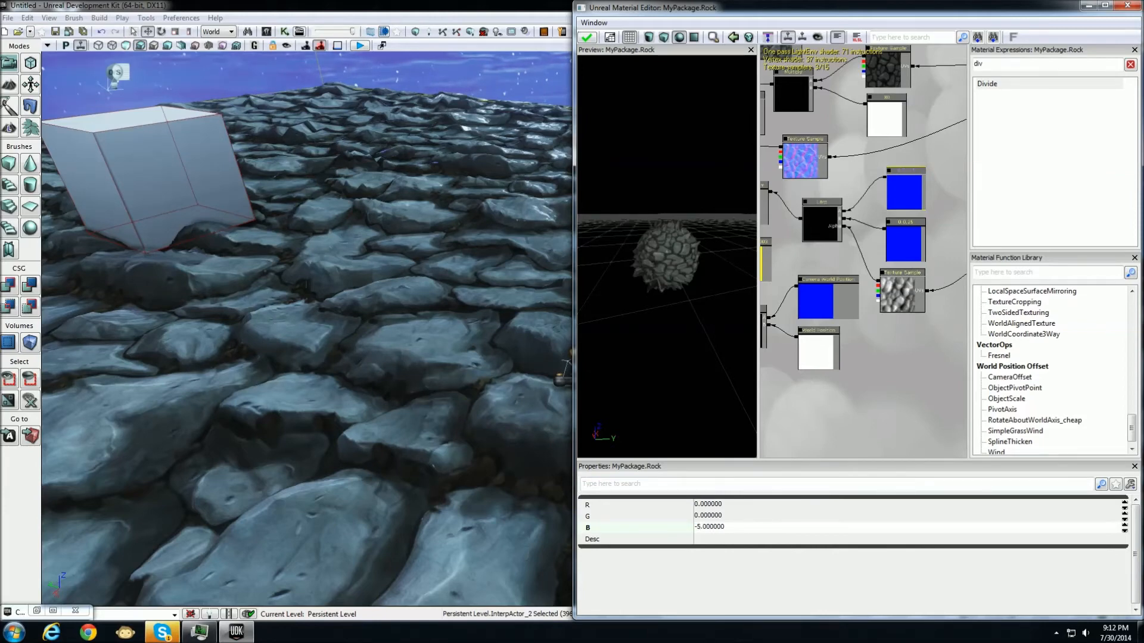
pyautogui.press('Return')
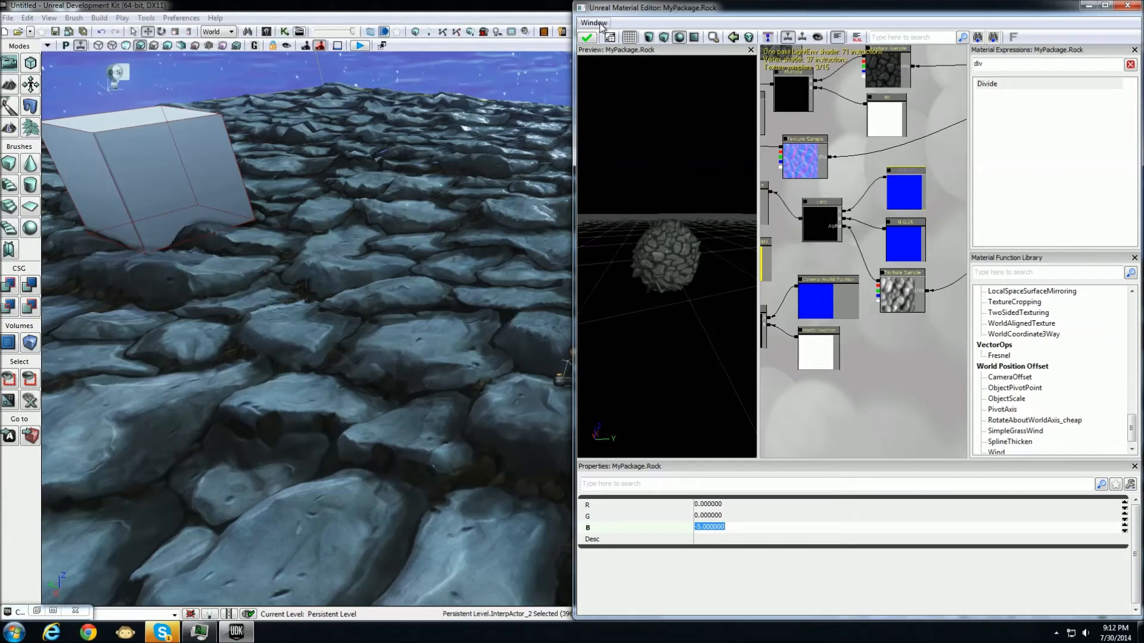
pyautogui.click(588, 39)
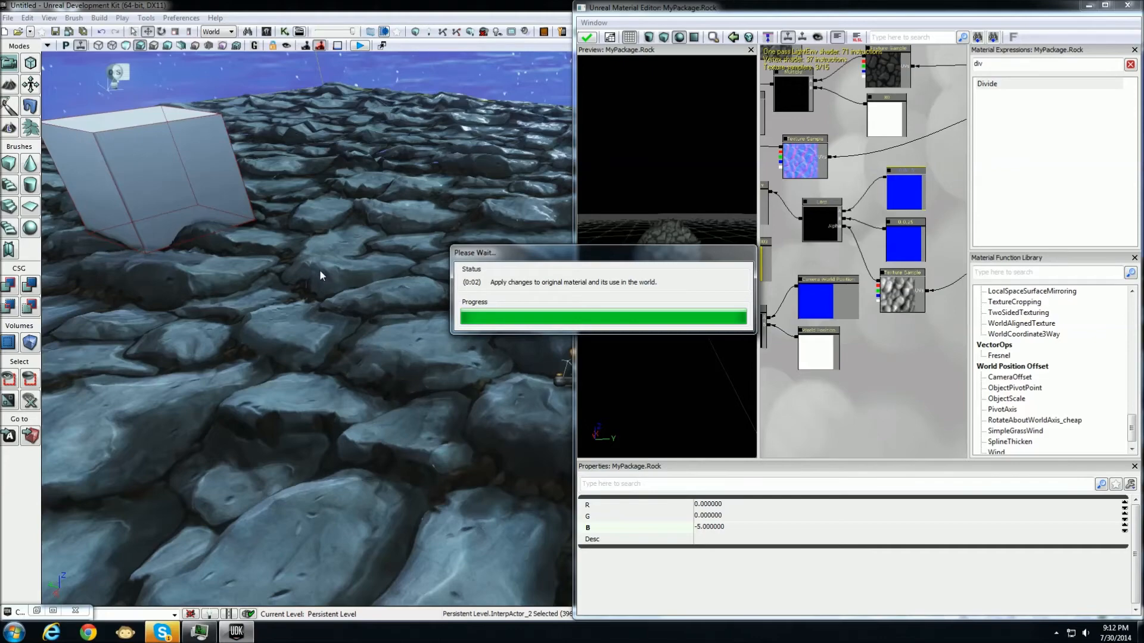
# Inspect the reduced rock displacement on the floor from near and far in the level viewport
pyautogui.press('w')
pyautogui.moveTo(315, 292)
pyautogui.mouseDown(button='right')
pyautogui.moveTo(289, 268)
pyautogui.moveTo(241, 265)
pyautogui.moveTo(223, 247)
pyautogui.moveTo(271, 249)
pyautogui.moveTo(305, 279)
pyautogui.moveTo(310, 253)
pyautogui.moveTo(262, 274)
pyautogui.moveTo(265, 259)
pyautogui.moveTo(291, 260)
pyautogui.mouseUp(button='right')
pyautogui.press('s')
pyautogui.press('w')
pyautogui.press('s')
# Check the floor's tessellation in wireframe, and return the level viewport to lit mode to view the rocks around the cube
pyautogui.click(112, 45)
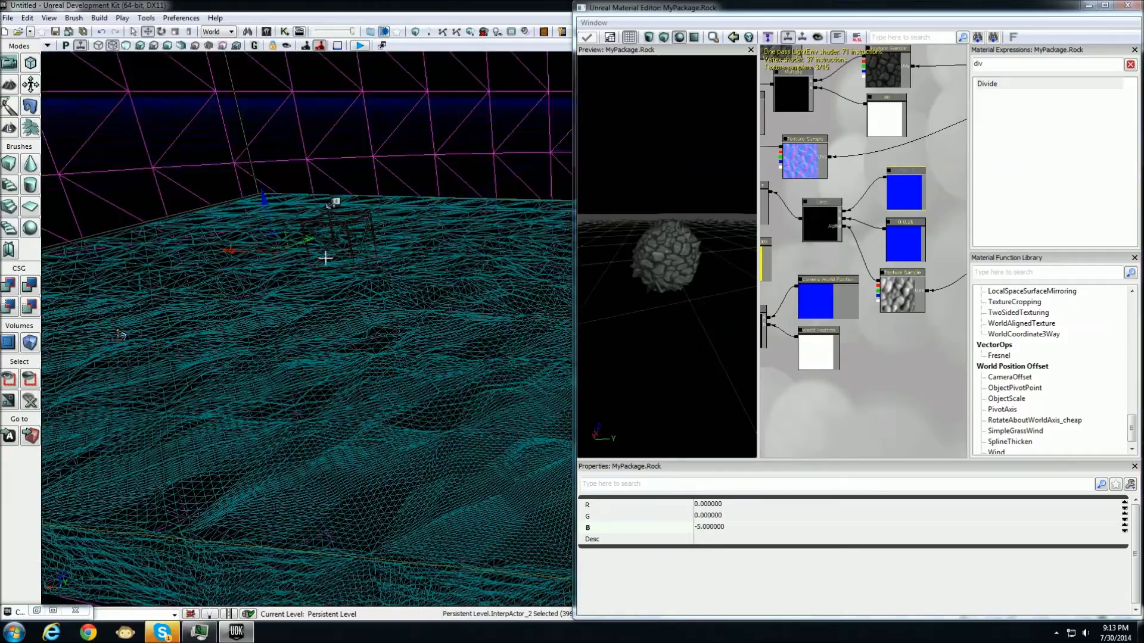
pyautogui.moveTo(306, 327); pyautogui.dragTo(283, 267, button='right')
pyautogui.press('s')
pyautogui.press('w')
pyautogui.click(140, 46)
pyautogui.press('s')
pyautogui.press('w')
pyautogui.press('s')
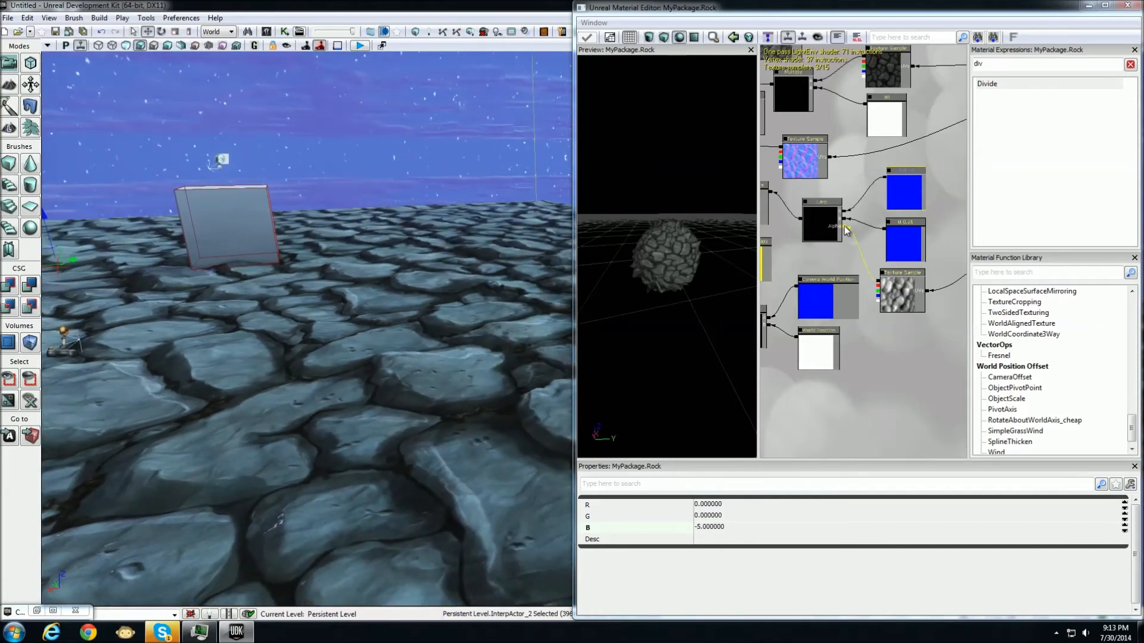
# Try driving the Lerp's Alpha from the normal map Texture Sample instead of the height texture, and apply the change to the level
pyautogui.keyDown('alt'); pyautogui.click(845, 226); pyautogui.keyUp('alt')
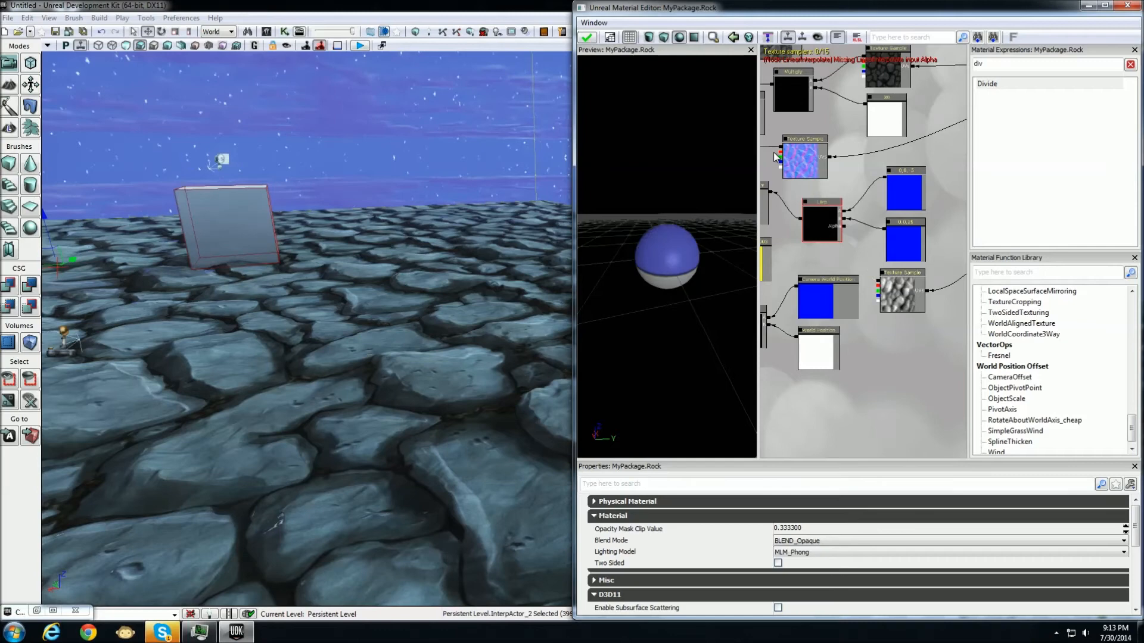
pyautogui.moveTo(903, 255); pyautogui.dragTo(882, 276)
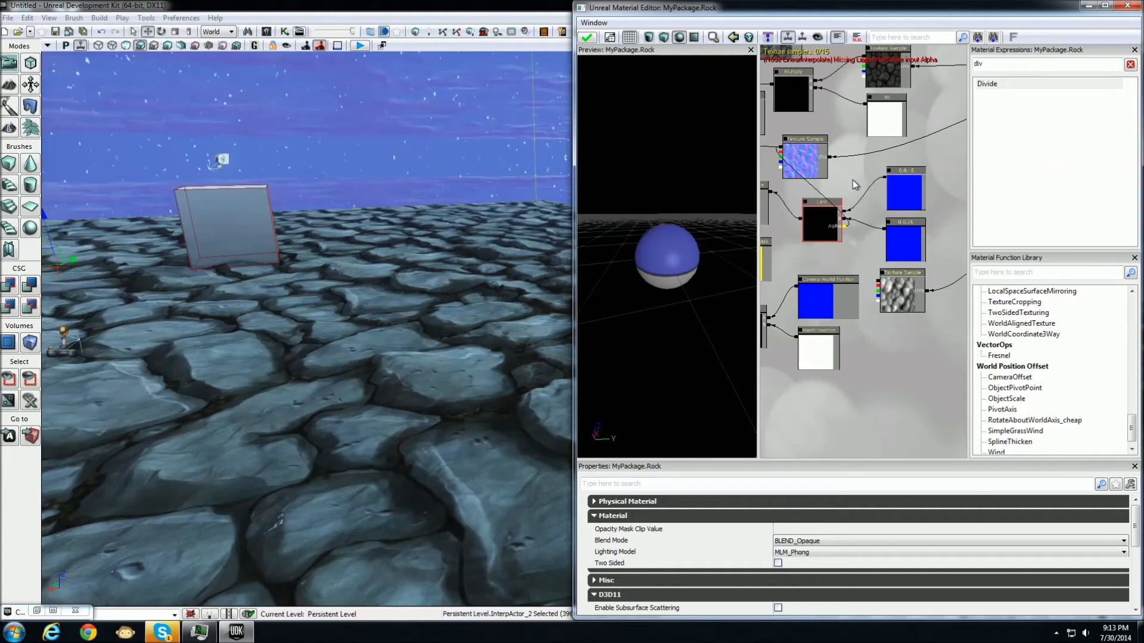
pyautogui.click(915, 180)
pyautogui.moveTo(849, 197)
pyautogui.mouseDown()
pyautogui.moveTo(864, 226)
pyautogui.moveTo(855, 217)
pyautogui.mouseUp()
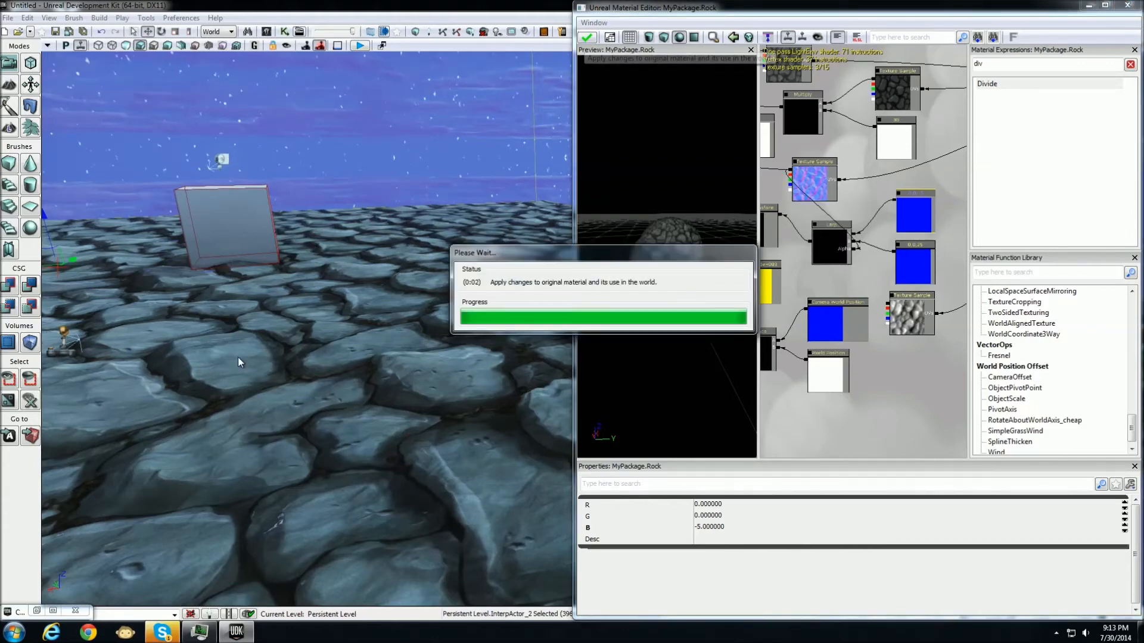
# Examine up close how the floor displaces with the normal map driving the Lerp
pyautogui.moveTo(312, 378); pyautogui.dragTo(262, 361, button='right')
pyautogui.press('w')
pyautogui.press('s')
pyautogui.press('s')
pyautogui.press('w')
pyautogui.moveTo(307, 328); pyautogui.dragTo(465, 278, button='right')
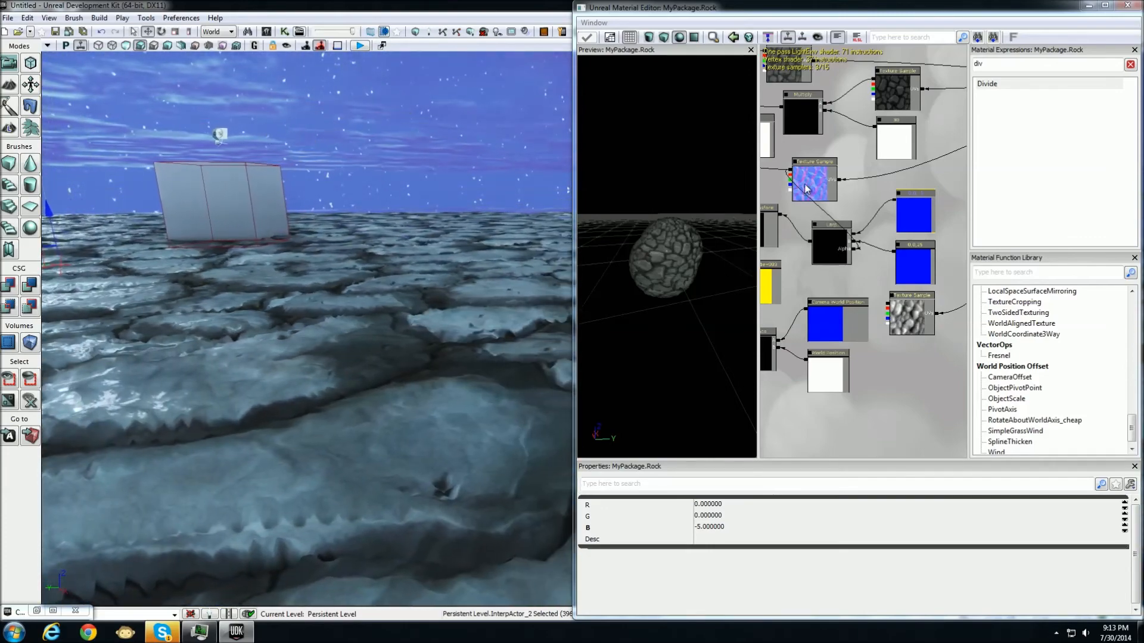
# Reconnect the Lerp's Alpha to the height Texture Sample, apply the change and view the floor from its edge
pyautogui.keyDown('alt'); pyautogui.click(854, 249); pyautogui.keyUp('alt')
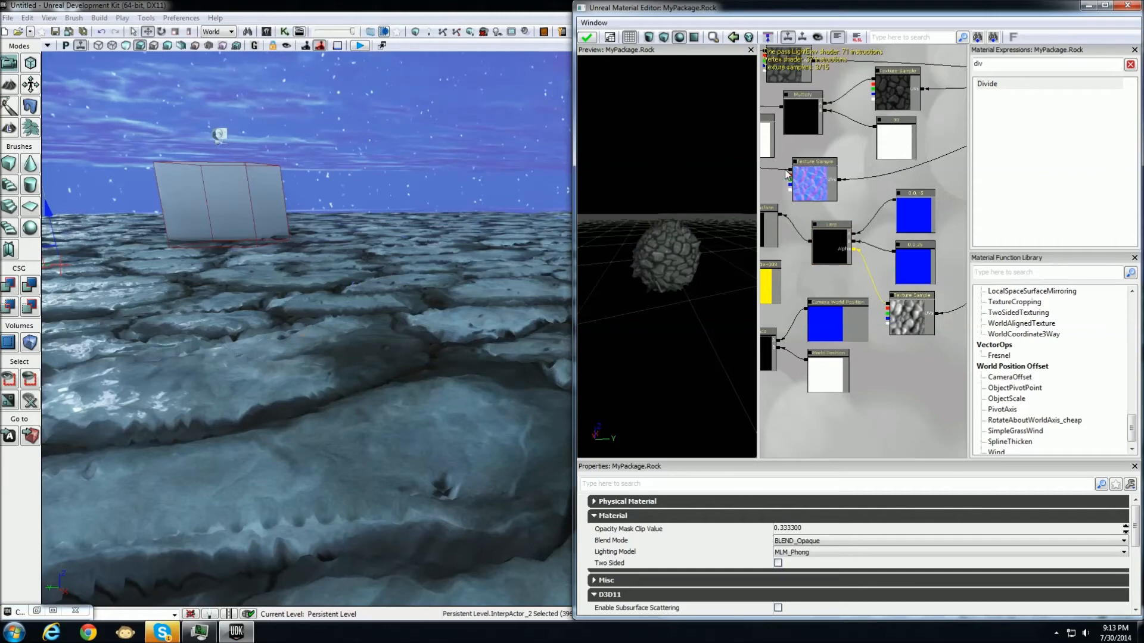
pyautogui.moveTo(906, 362); pyautogui.dragTo(871, 364)
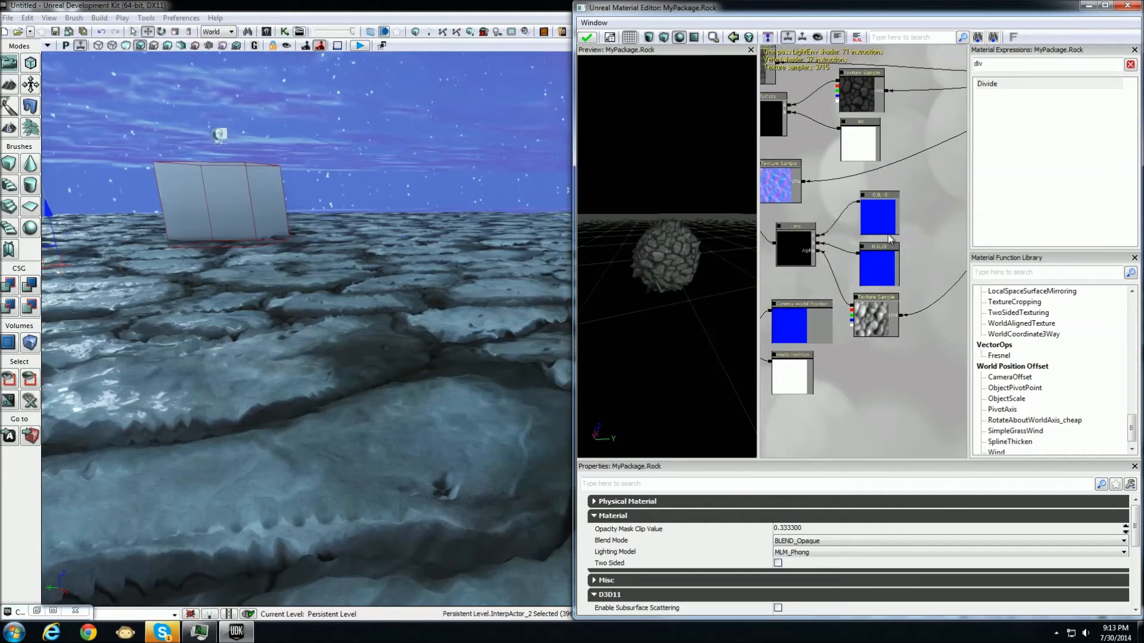
pyautogui.click(595, 38)
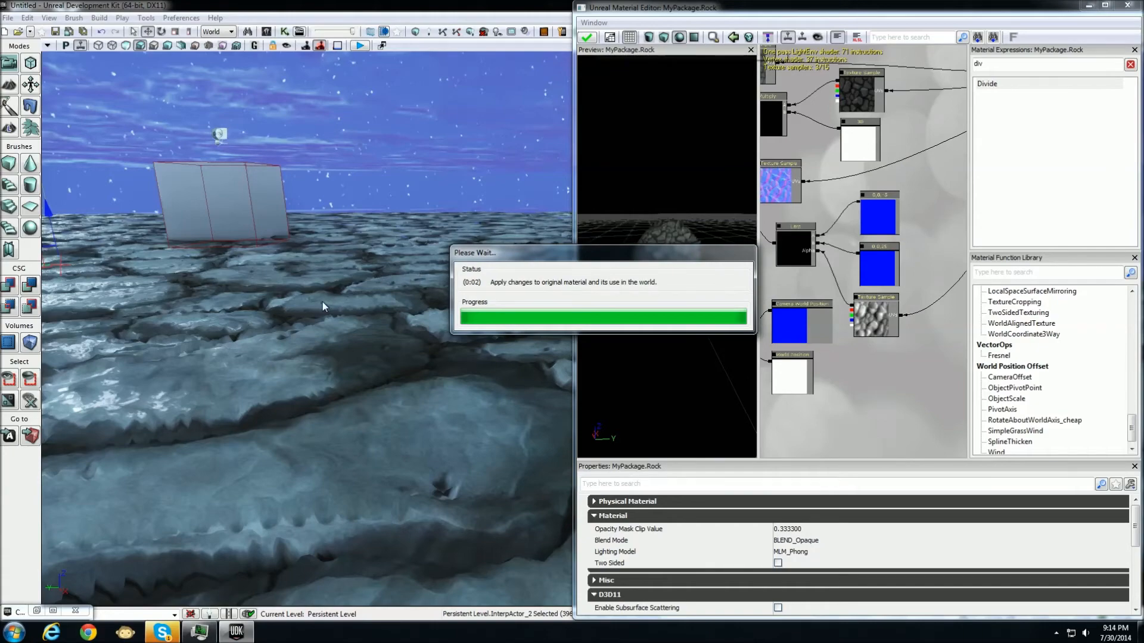
pyautogui.moveTo(323, 319); pyautogui.dragTo(388, 343, button='right')
pyautogui.press('w')
pyautogui.press('s')
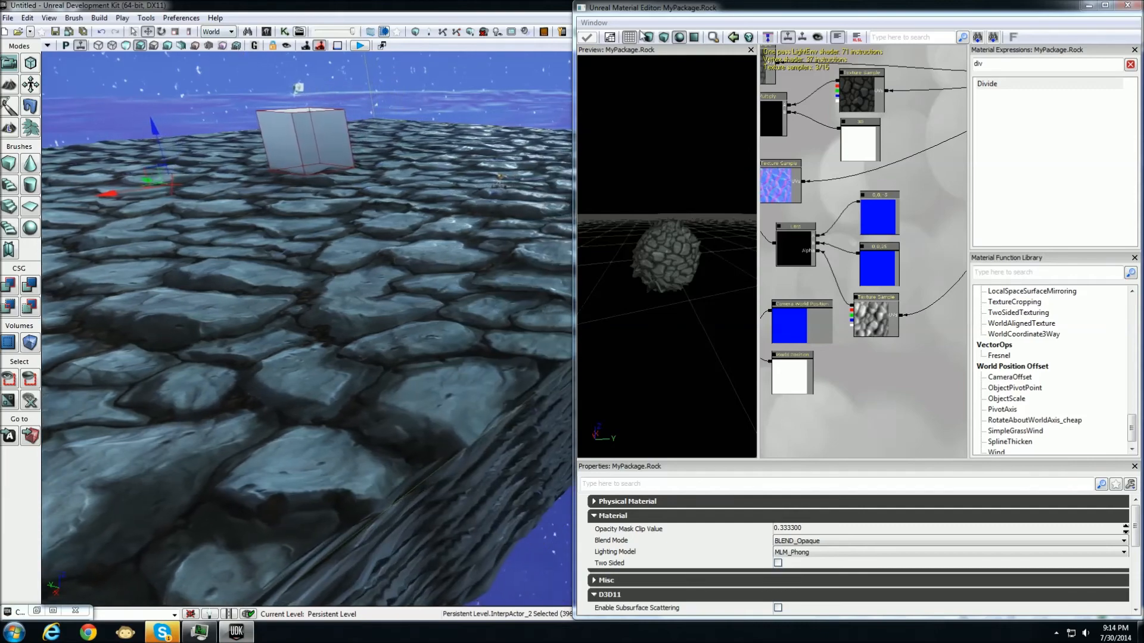
# Minimize the Material Editor, play the level to examine the displaced floor in the preview window, and end the preview
pyautogui.click(1087, 7)
pyautogui.click(653, 31)
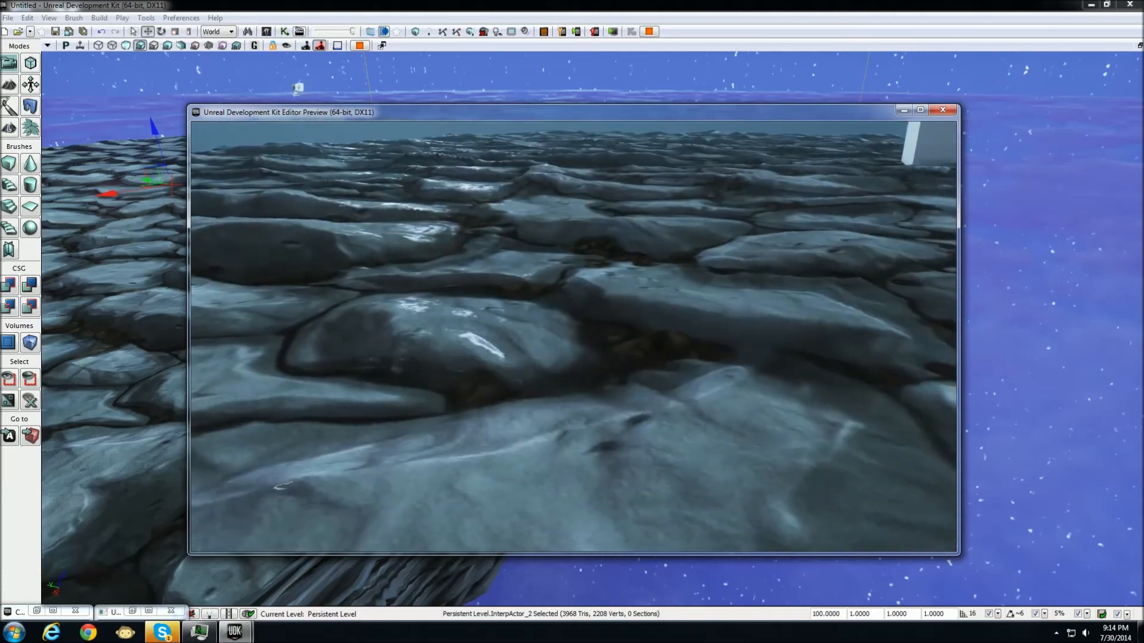
pyautogui.press('Escape')
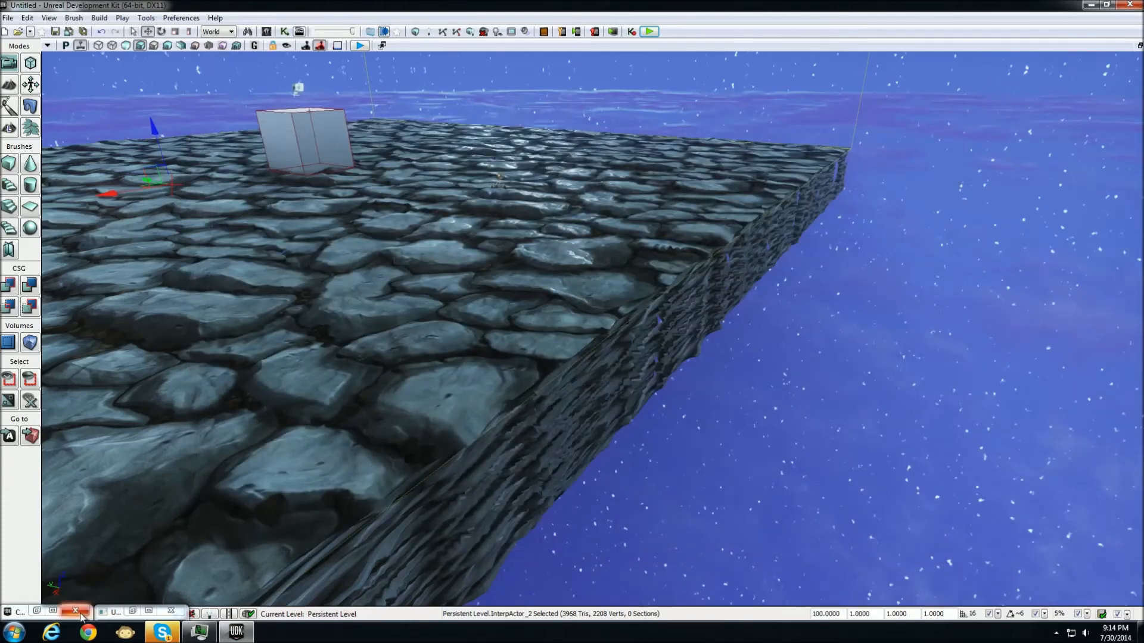
# Restore the Material Editor, review the Rock node network, and select the SpecularPower constant with the editor shrunk to half the screen
pyautogui.click(149, 611)
pyautogui.moveTo(502, 260); pyautogui.dragTo(813, 299)
pyautogui.scroll(4, 551, 276)
pyautogui.moveTo(456, 297); pyautogui.dragTo(514, 190)
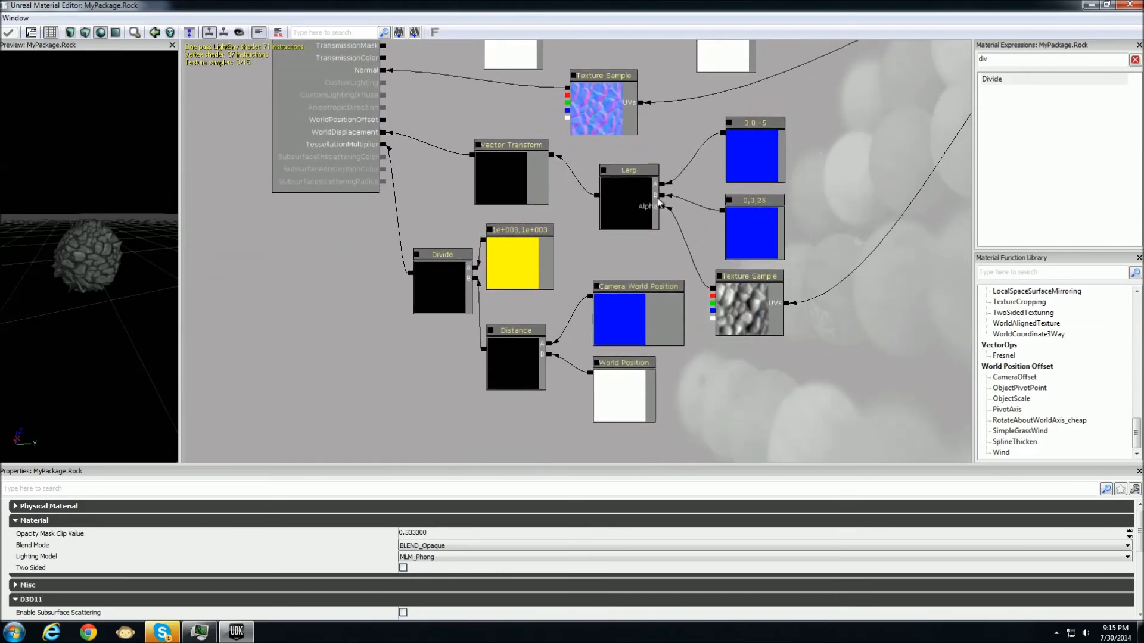
pyautogui.moveTo(525, 114); pyautogui.dragTo(466, 329)
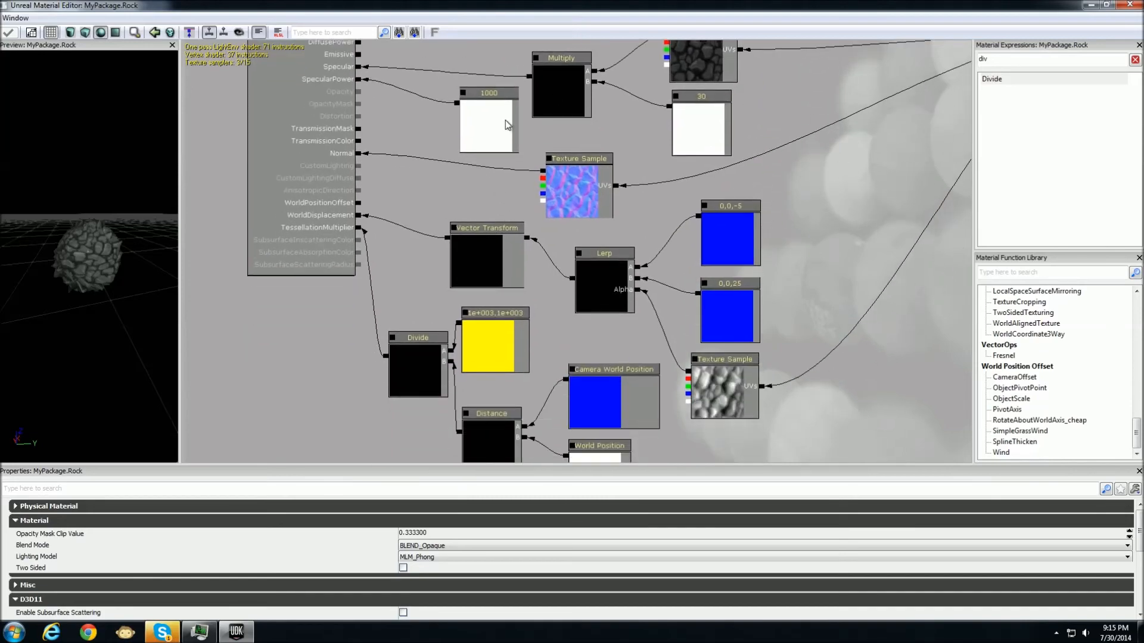
pyautogui.moveTo(527, 133); pyautogui.dragTo(486, 237)
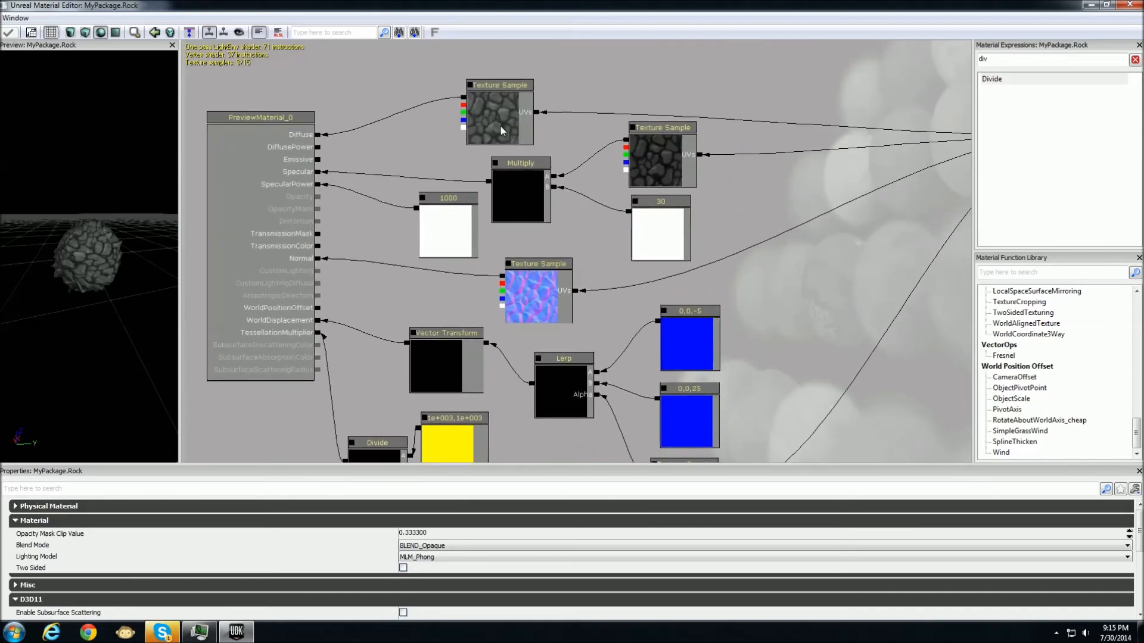
pyautogui.click(451, 206)
pyautogui.press('super+Right')
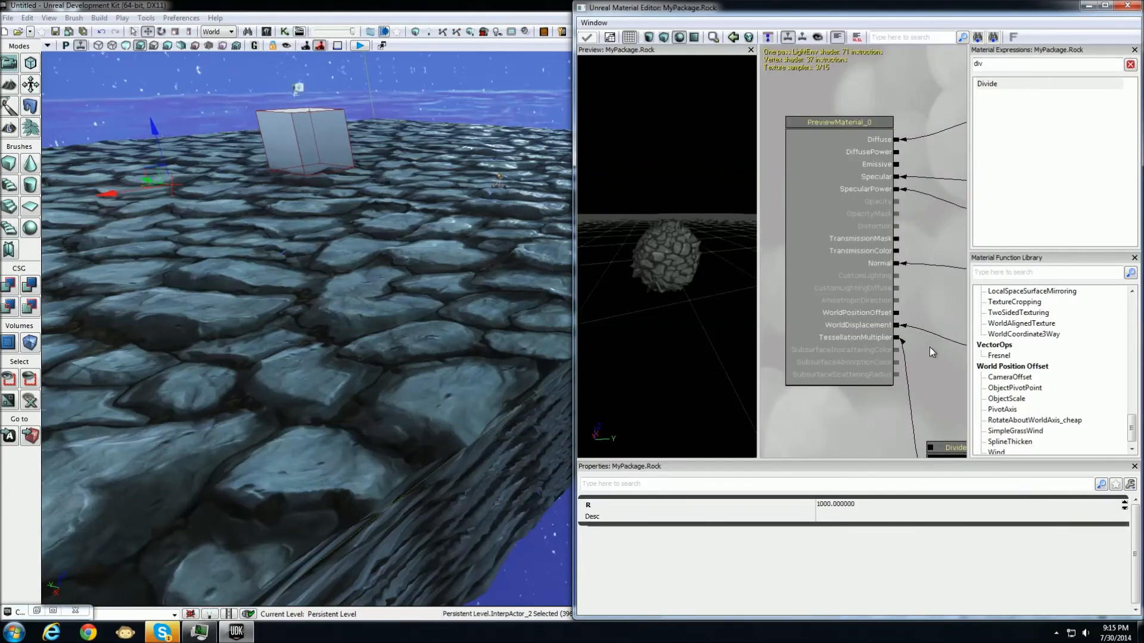
# Try a SpecularPower constant of 3000, apply it to the level and view the floor's highlights near the cube
pyautogui.moveTo(930, 351); pyautogui.dragTo(764, 331)
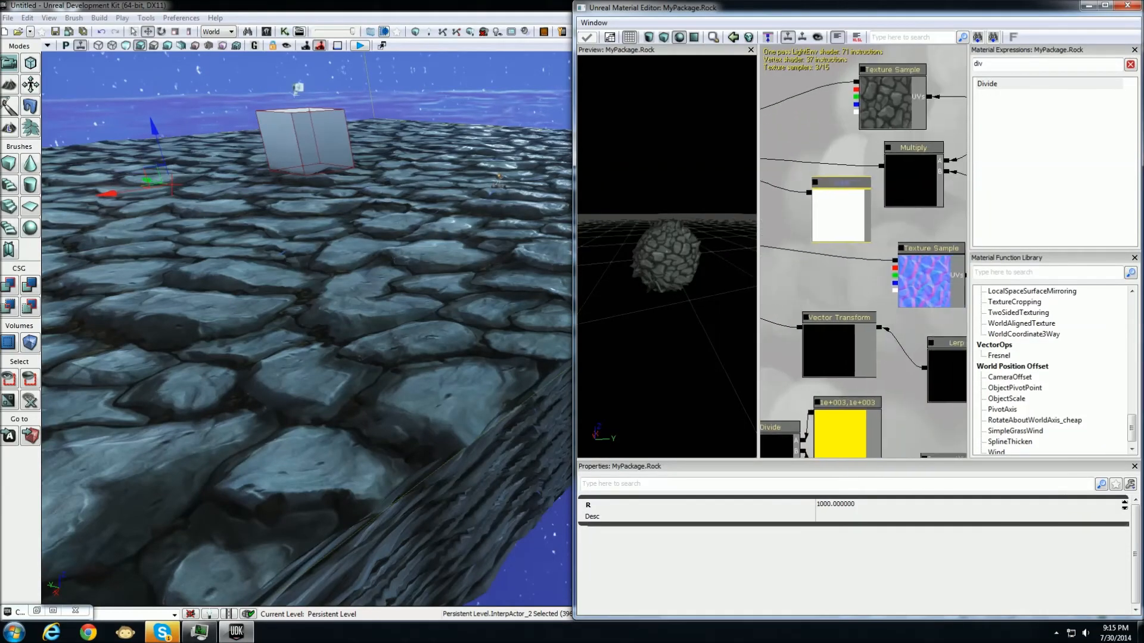
pyautogui.click(870, 506)
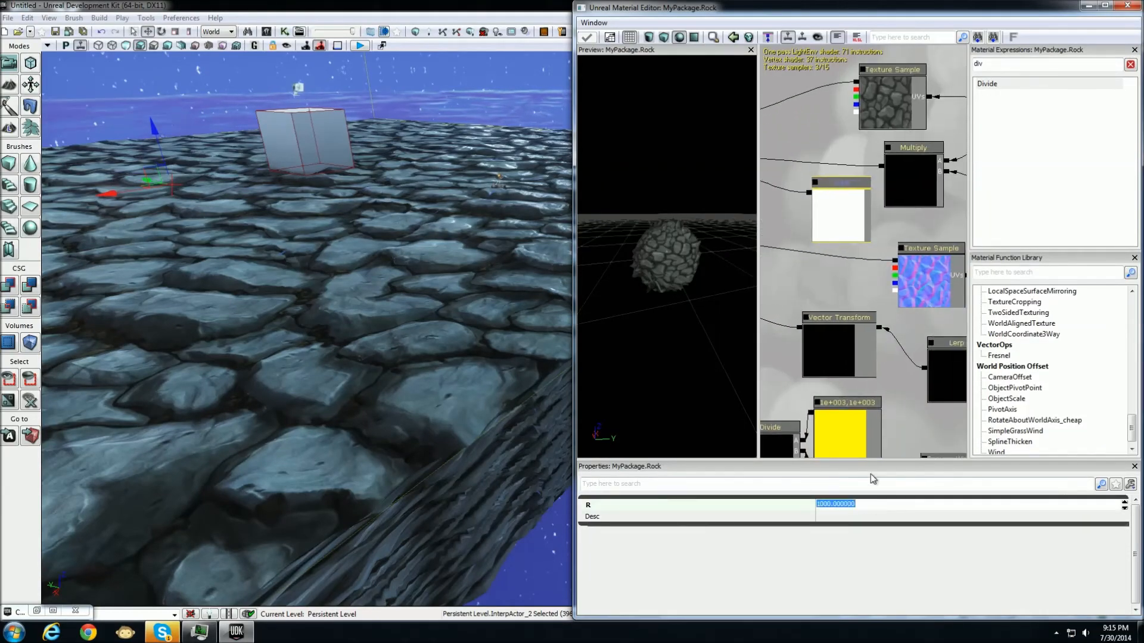
pyautogui.write('300')
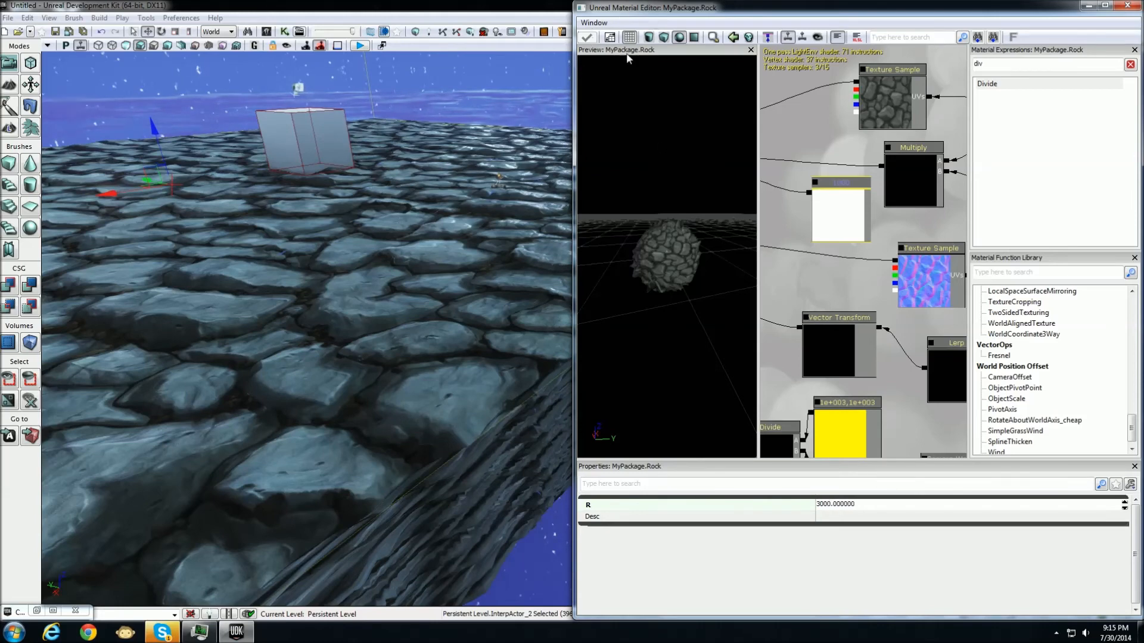
pyautogui.moveTo(803, 252); pyautogui.dragTo(880, 288)
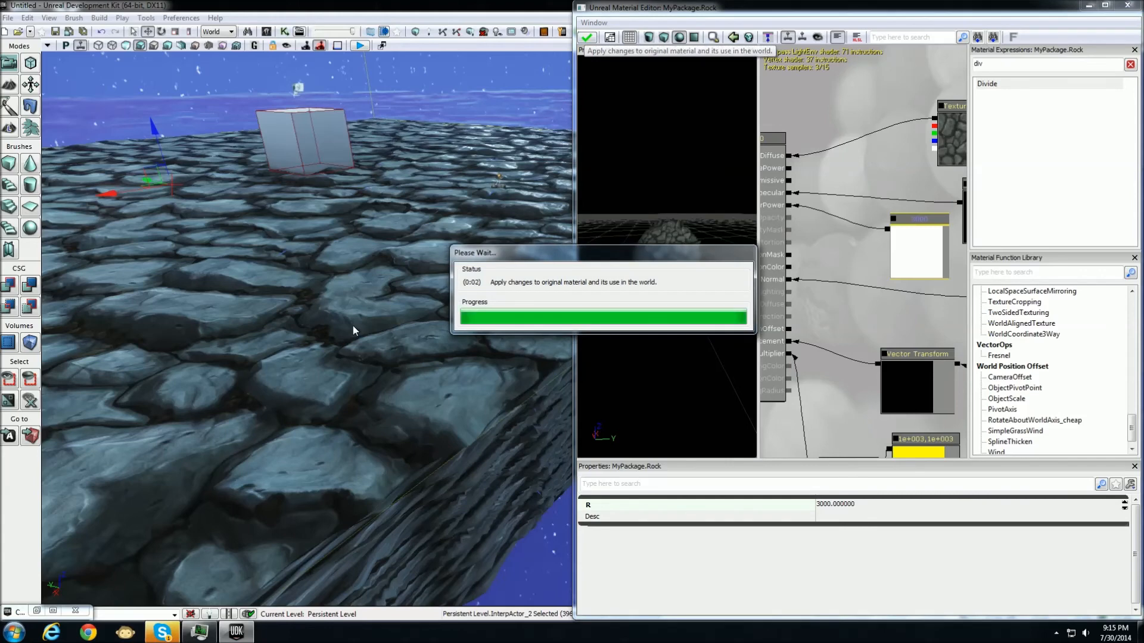
pyautogui.moveTo(429, 188); pyautogui.dragTo(381, 179, button='right')
# Set the SpecularPower constant to 50 and apply the material change to the level
pyautogui.moveTo(838, 260); pyautogui.dragTo(818, 206)
pyautogui.click(865, 504)
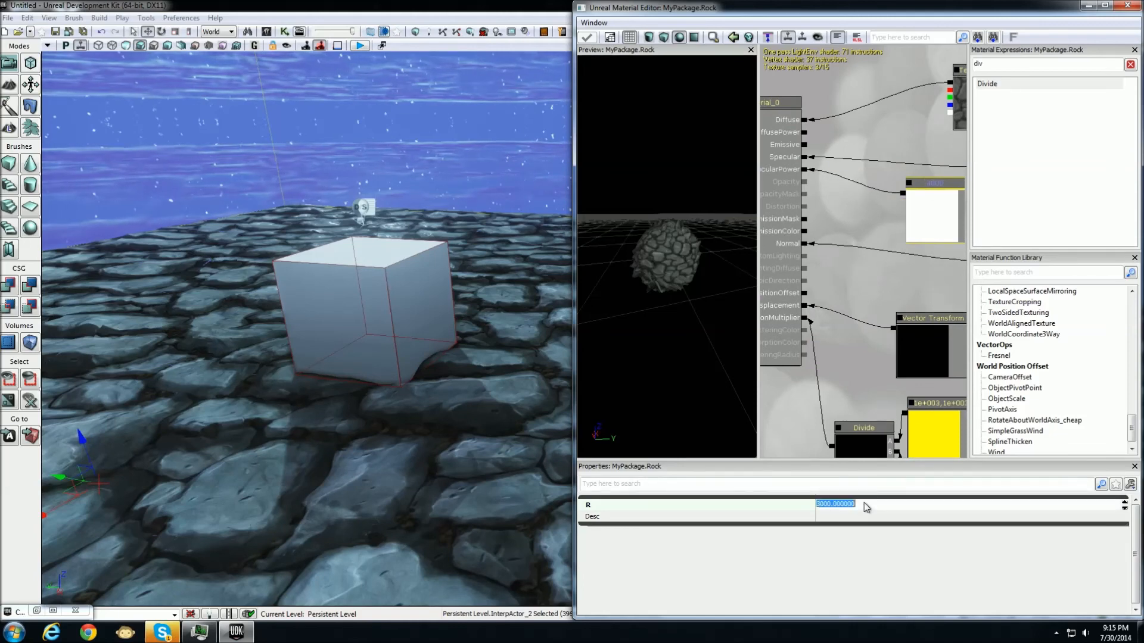
pyautogui.write('50')
pyautogui.press('Return')
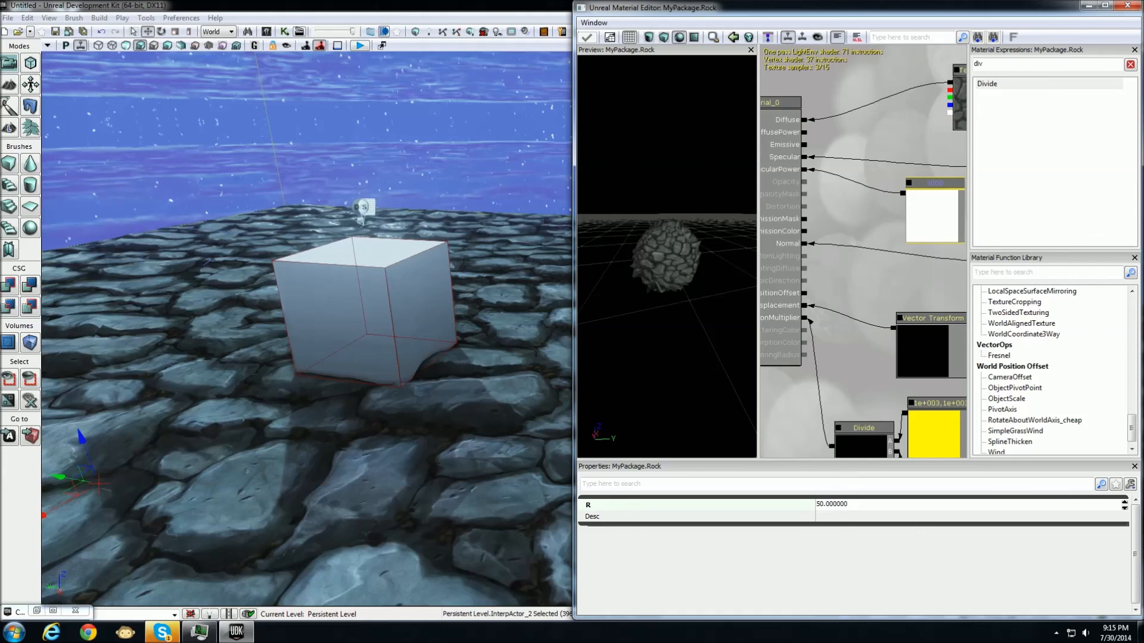
pyautogui.press('Return')
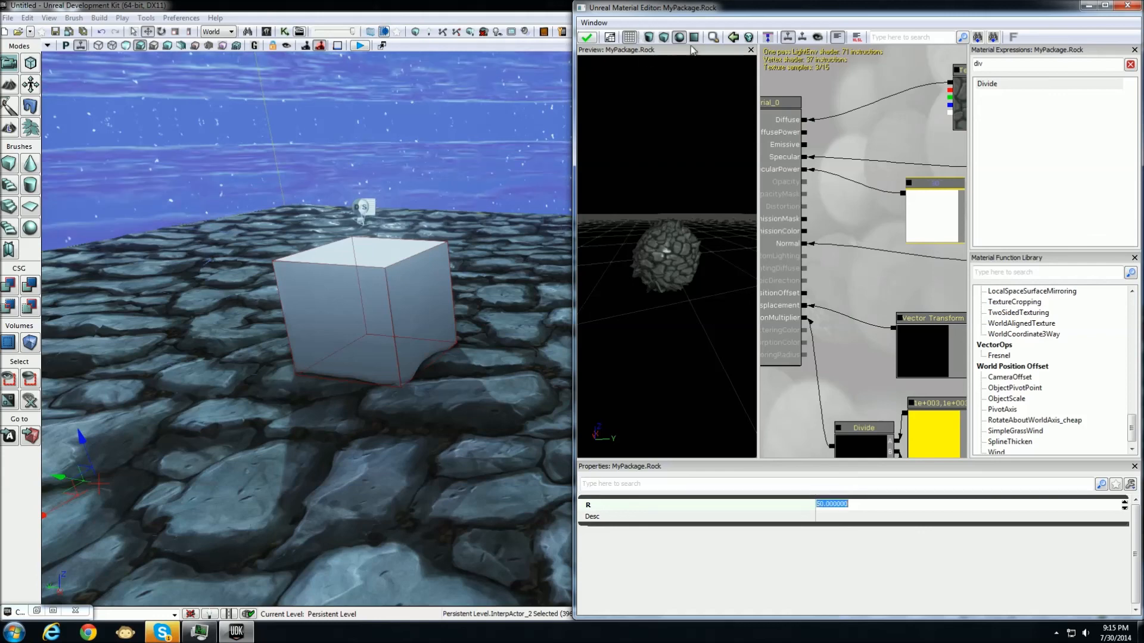
pyautogui.click(582, 40)
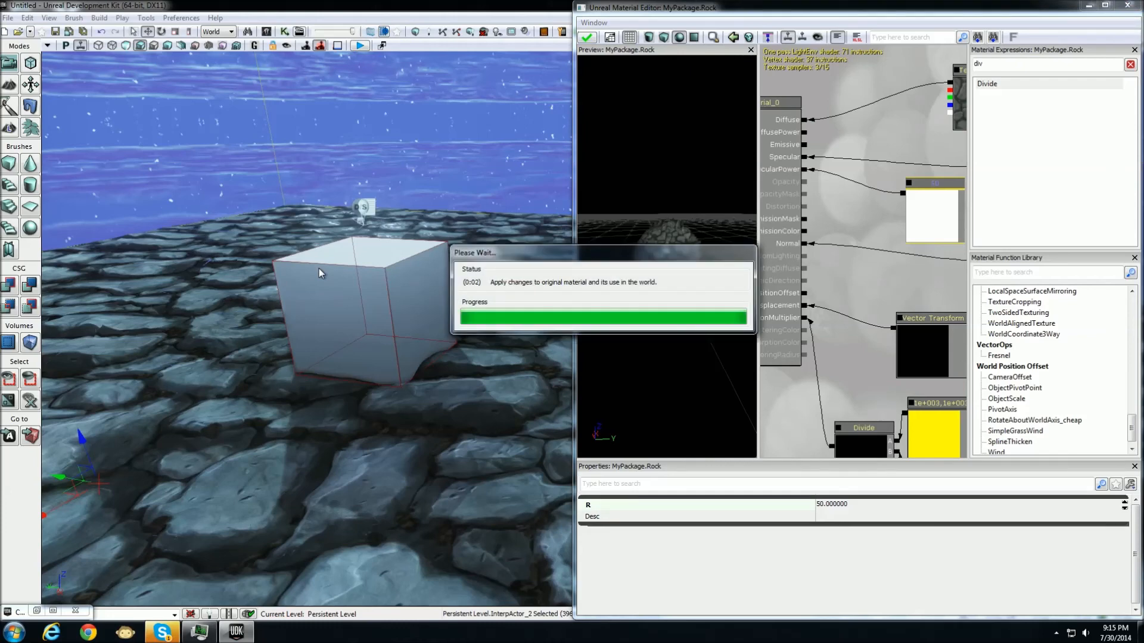
# Examine the rocks' specular highlights from several angles and distances around the cube
pyautogui.moveTo(319, 268)
pyautogui.mouseDown(button='right')
pyautogui.moveTo(256, 271)
pyautogui.moveTo(393, 247)
pyautogui.moveTo(357, 239)
pyautogui.moveTo(515, 222)
pyautogui.moveTo(512, 257)
pyautogui.moveTo(476, 238)
pyautogui.moveTo(474, 280)
pyautogui.moveTo(473, 224)
pyautogui.moveTo(470, 268)
pyautogui.moveTo(474, 247)
pyautogui.moveTo(536, 235)
pyautogui.moveTo(521, 253)
pyautogui.moveTo(486, 250)
pyautogui.mouseUp(button='right')
pyautogui.press('w')
pyautogui.press('w')
pyautogui.press('s')
pyautogui.press('w')
pyautogui.press('s')
pyautogui.press('w')
pyautogui.press('s')
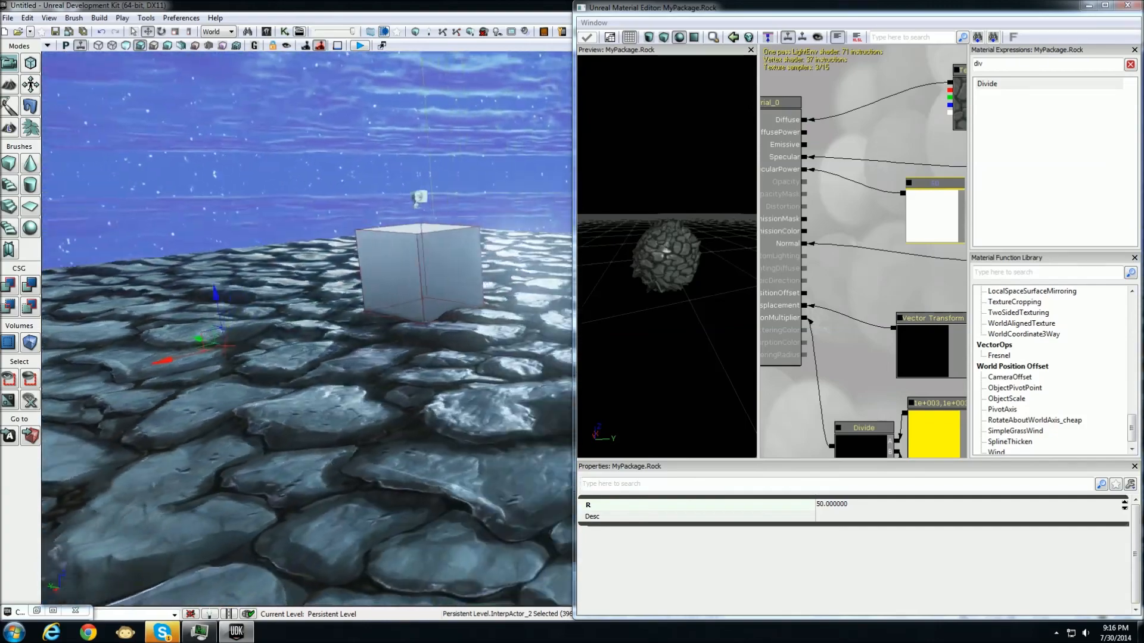
pyautogui.press('w')
pyautogui.moveTo(315, 287); pyautogui.dragTo(361, 286, button='right')
pyautogui.press('s')
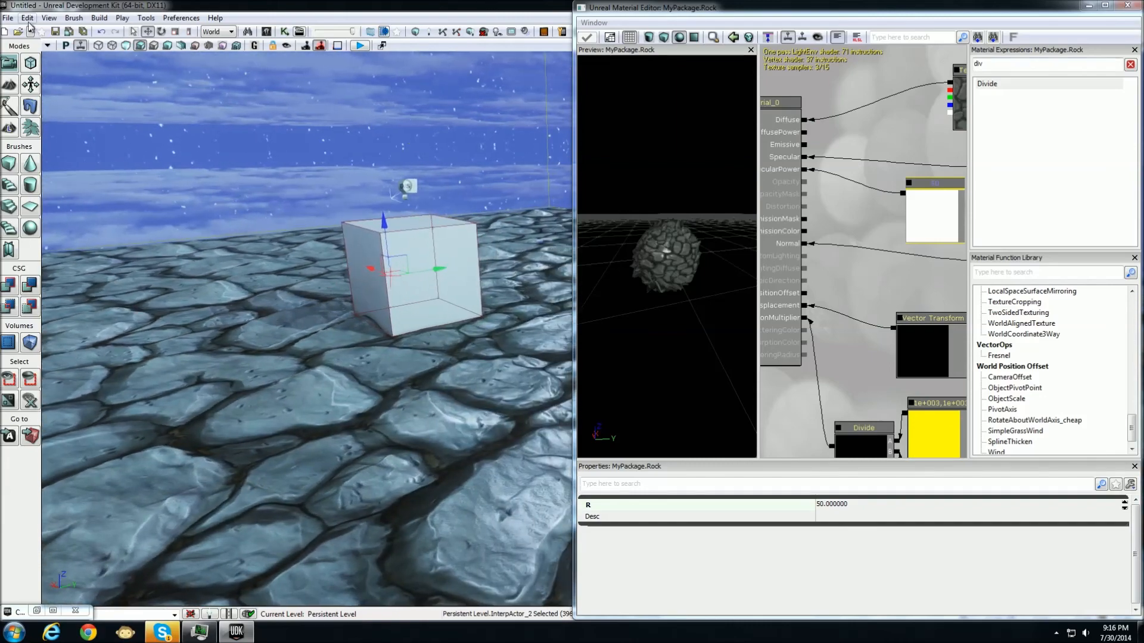
pyautogui.click(244, 3)
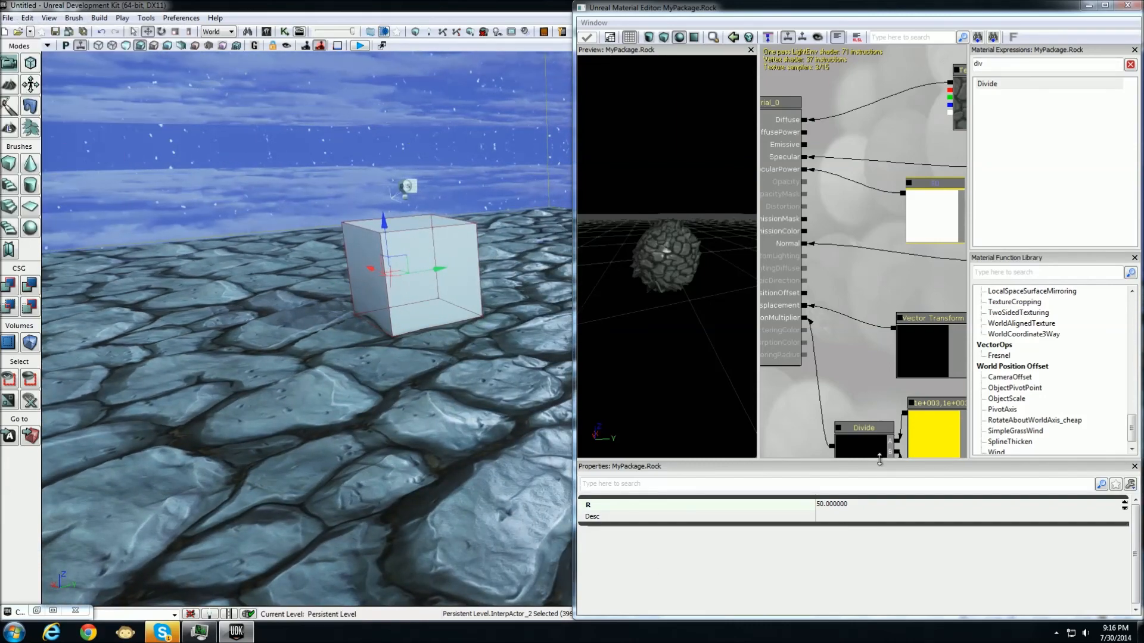
pyautogui.moveTo(433, 4); pyautogui.dragTo(400, 0)
pyautogui.click(267, 32)
pyautogui.click(514, 7)
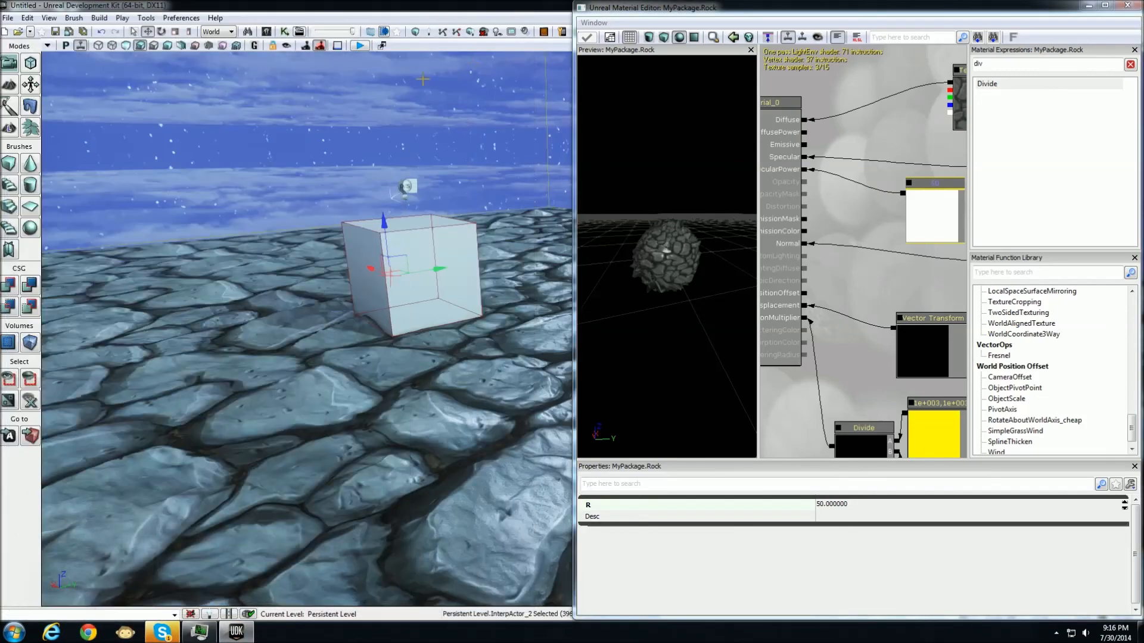